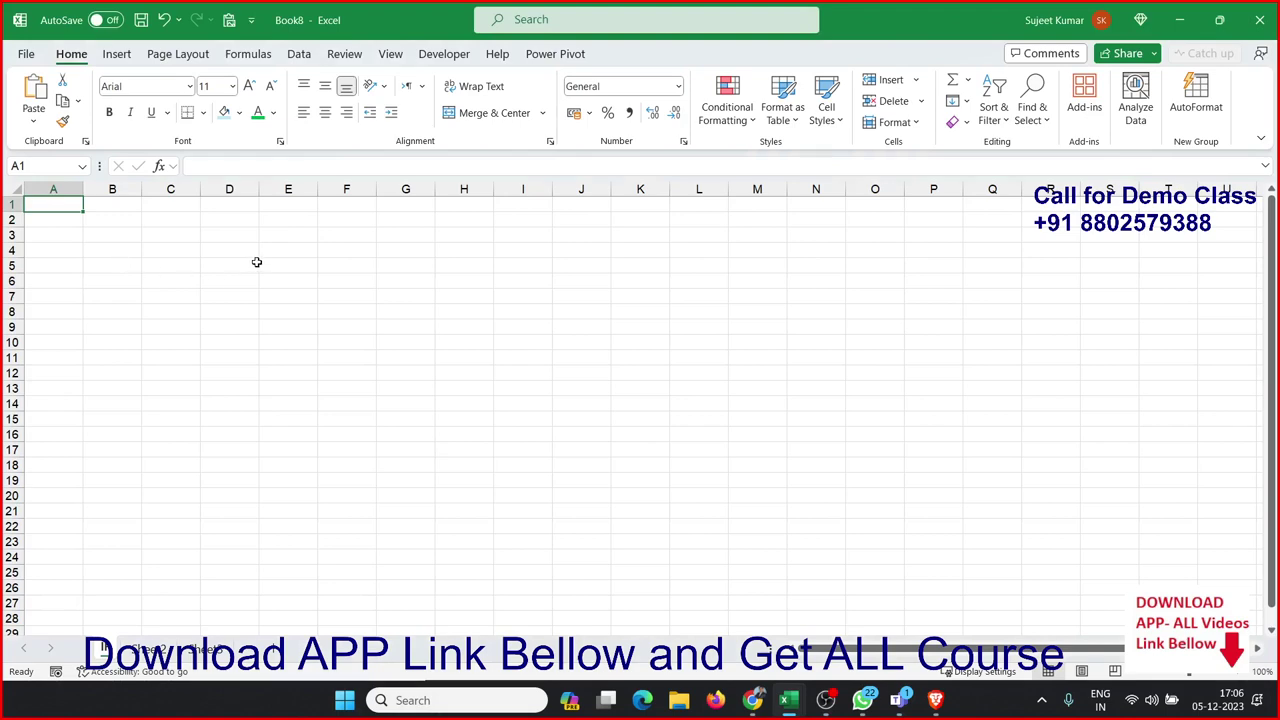
- Type the Sales heading in A1 and the first figures 85, 36, 65, 36, 63 below it
text(Sales)
key(Return)
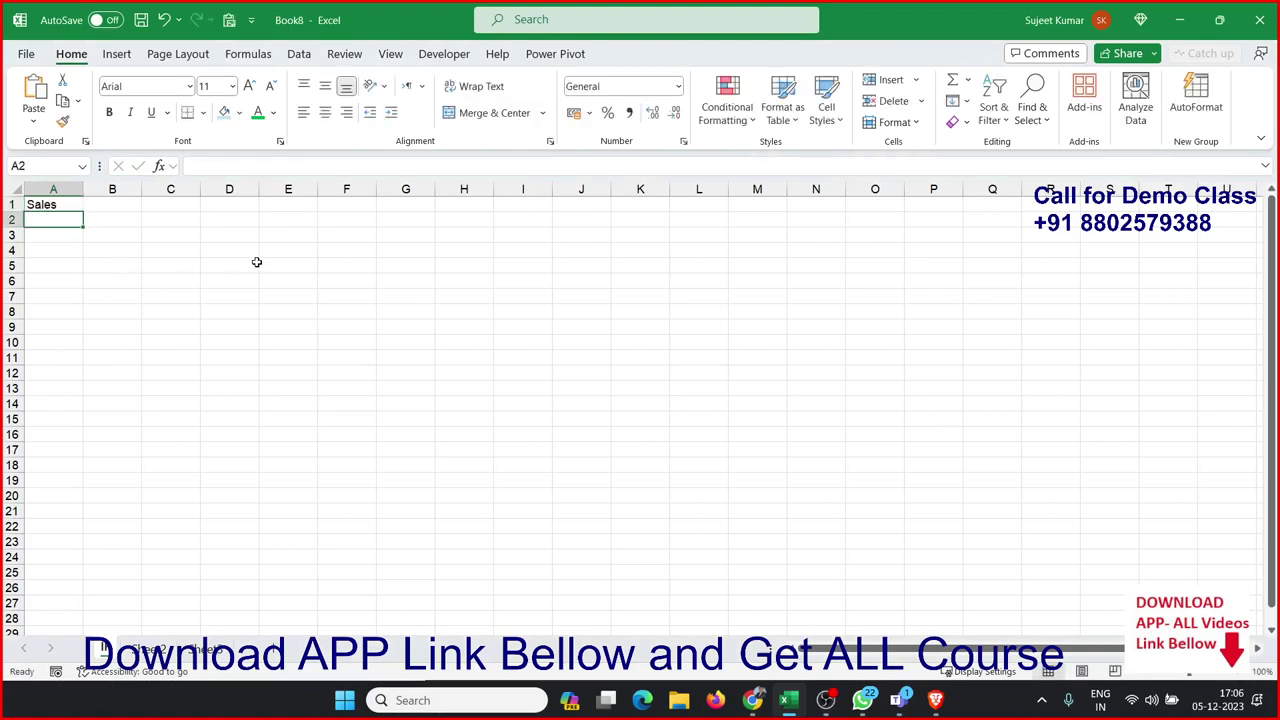
text(85)
key(Return)
text(36)
key(Return)
text(65)
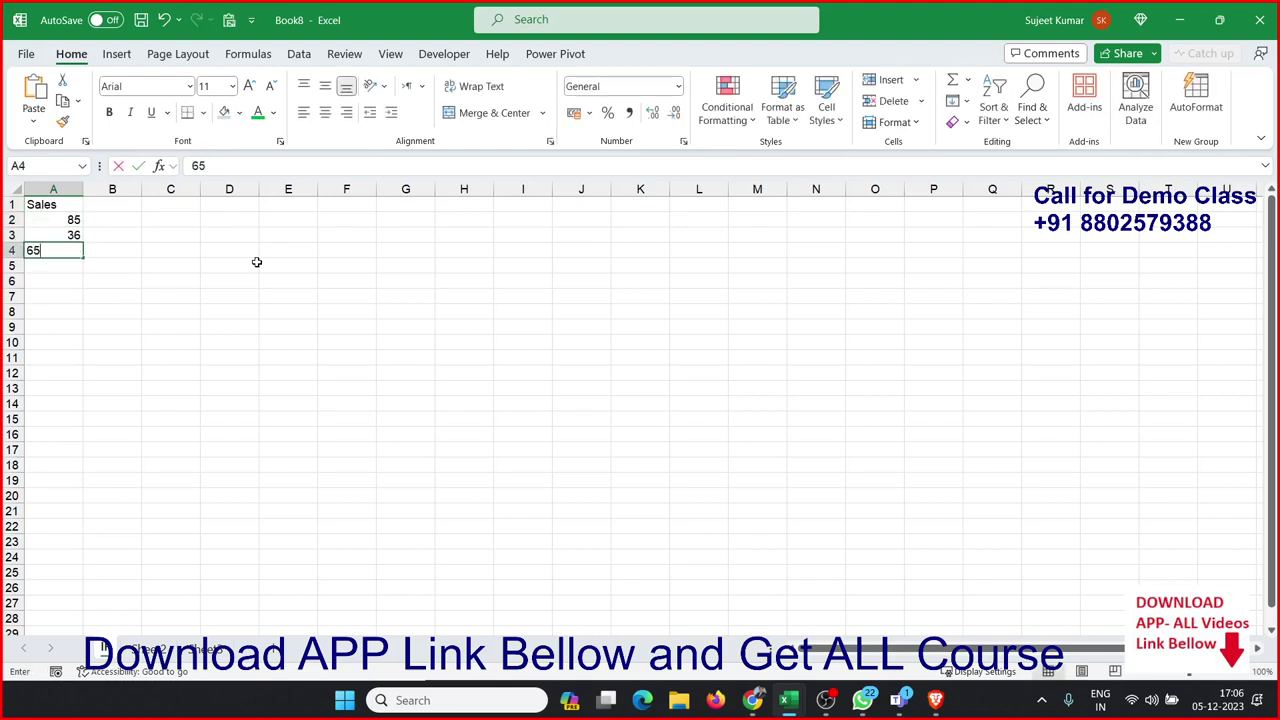
key(Return)
text(36)
key(Return)
text(63)
key(Return)
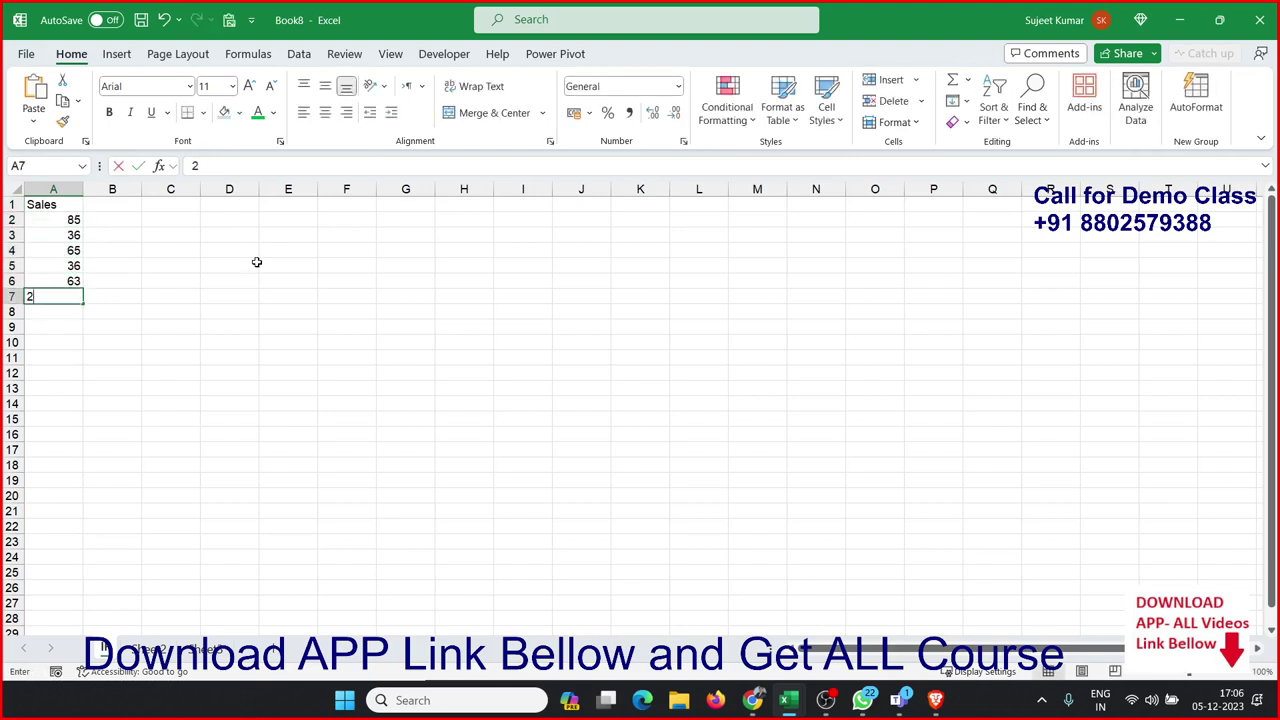
- Enter the remaining sales figures 25, 65, 63, 25, 45, 65, 36 down to A13
text(25 65)
key(Return)
text(63)
key(Return)
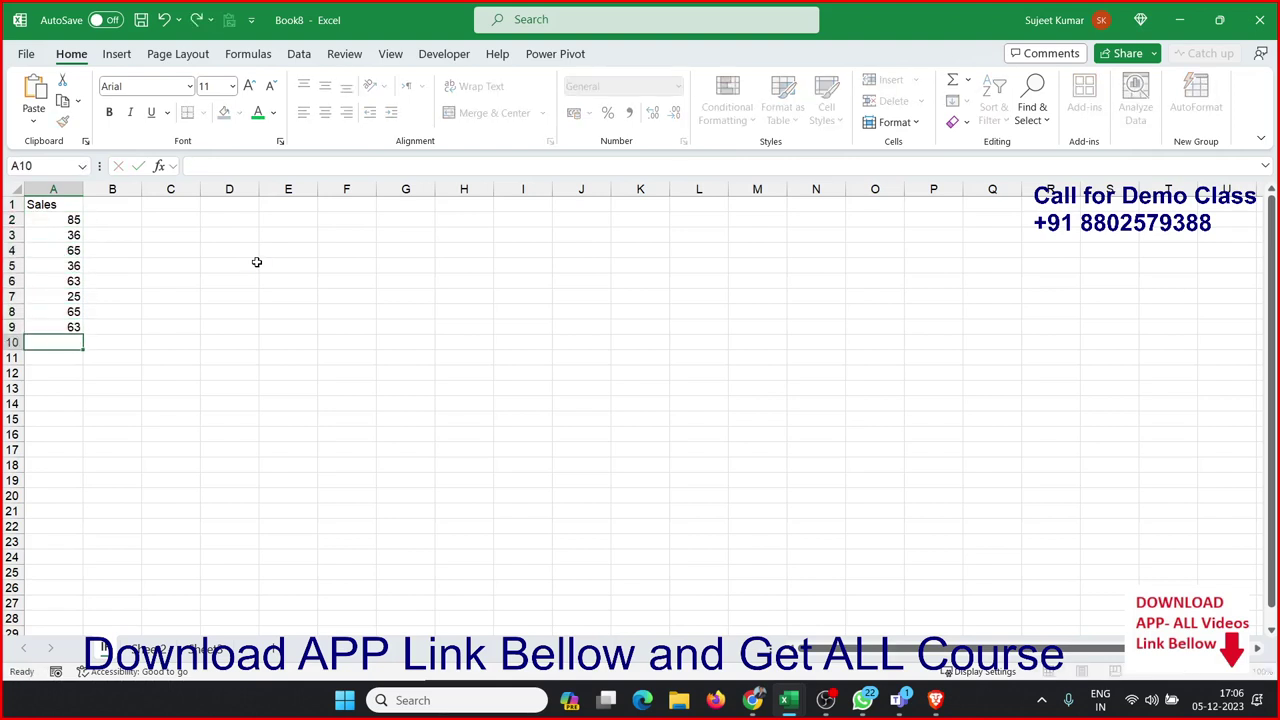
text(25)
key(Return)
text(45)
key(Return)
text(6)
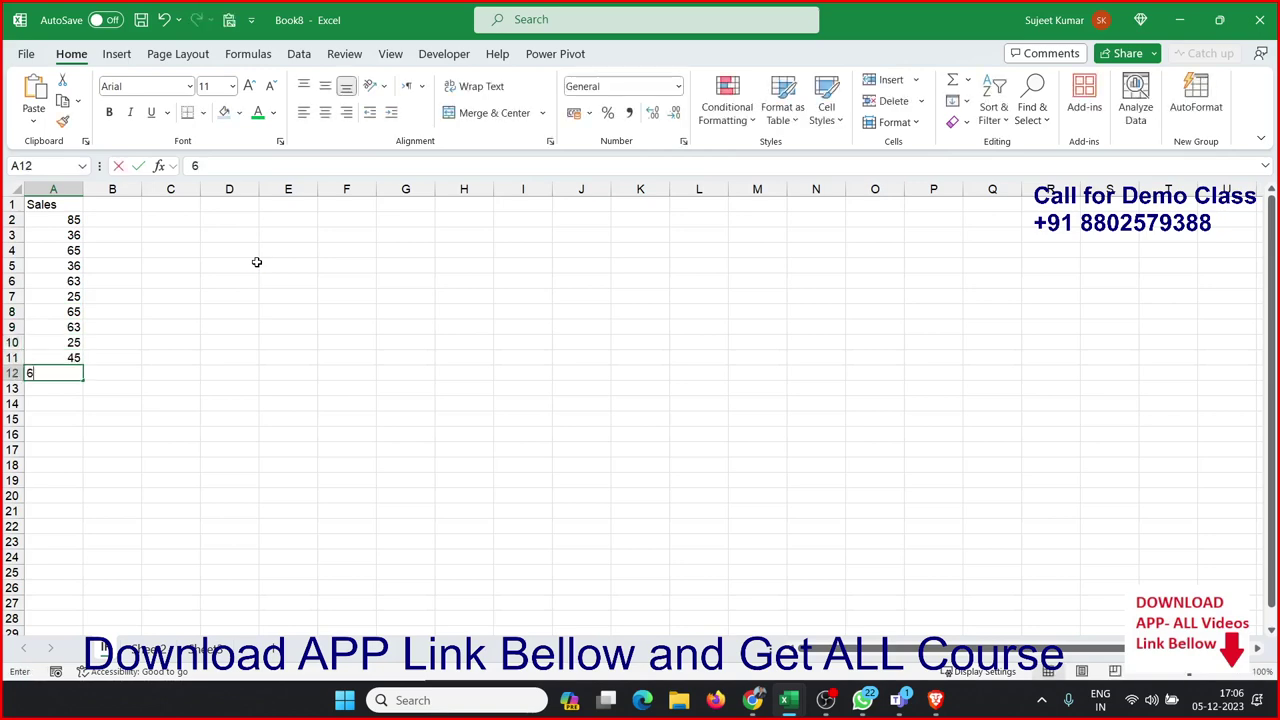
text(5 36)
key(Return)
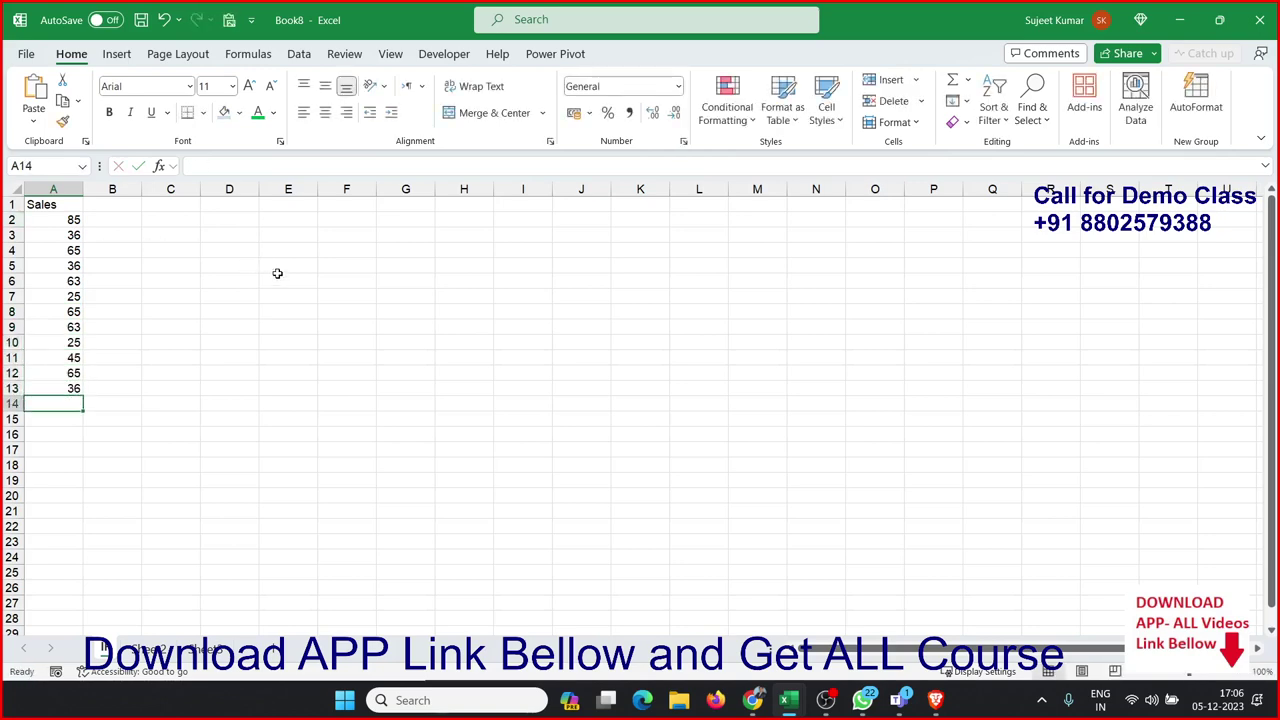
click(296, 244)
- Enter the first two slabs in E2:F3: 0-40 pays 500, 41-80 pays 1000
scroll(296, 244, up, 2)
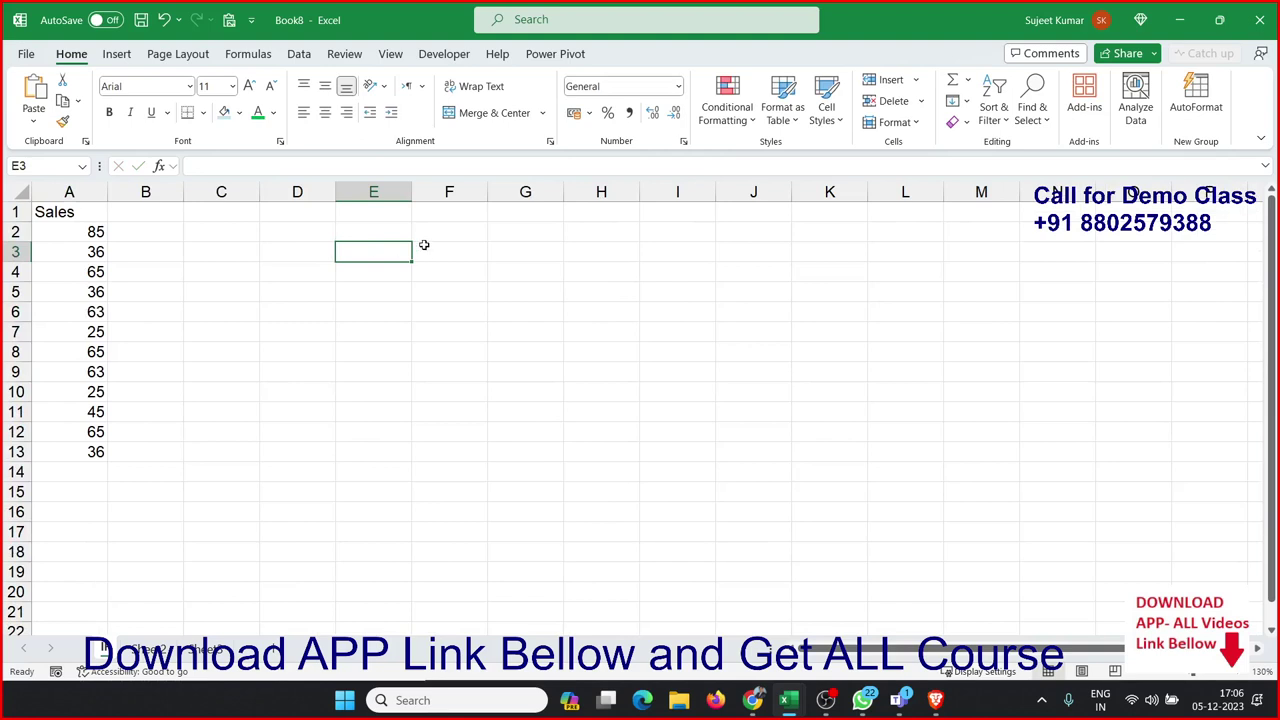
click(382, 231)
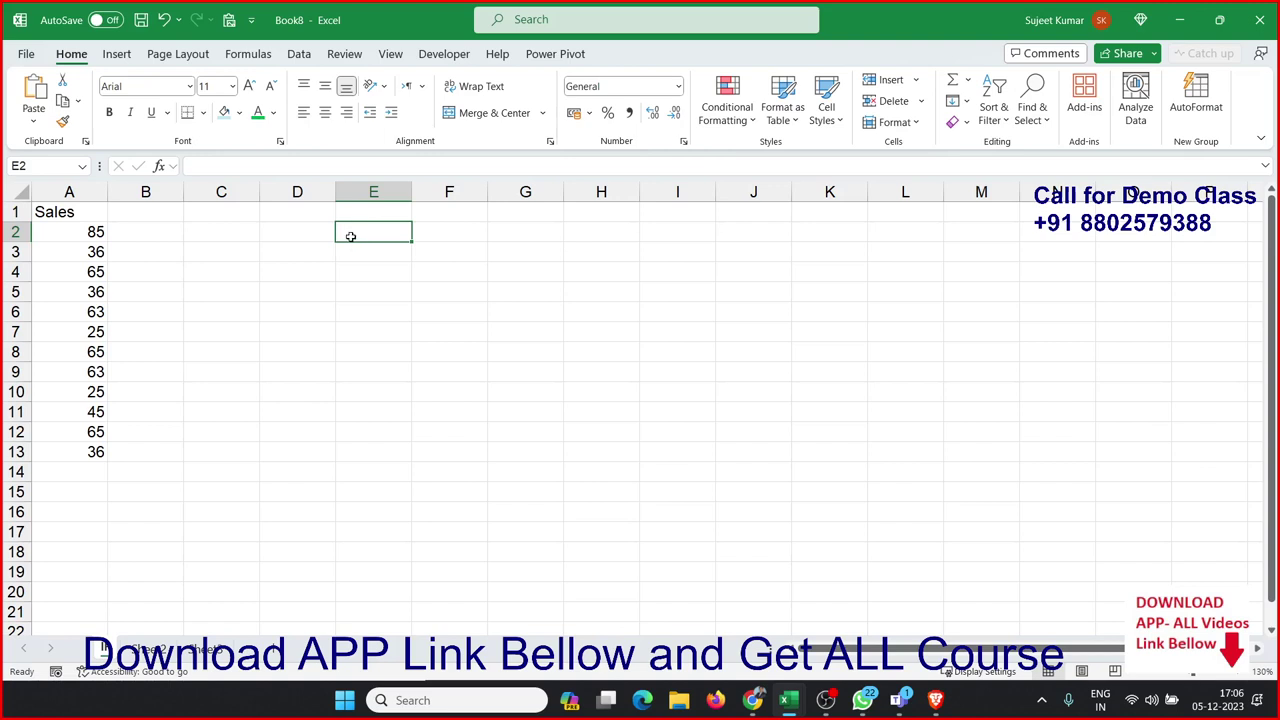
text(0-)
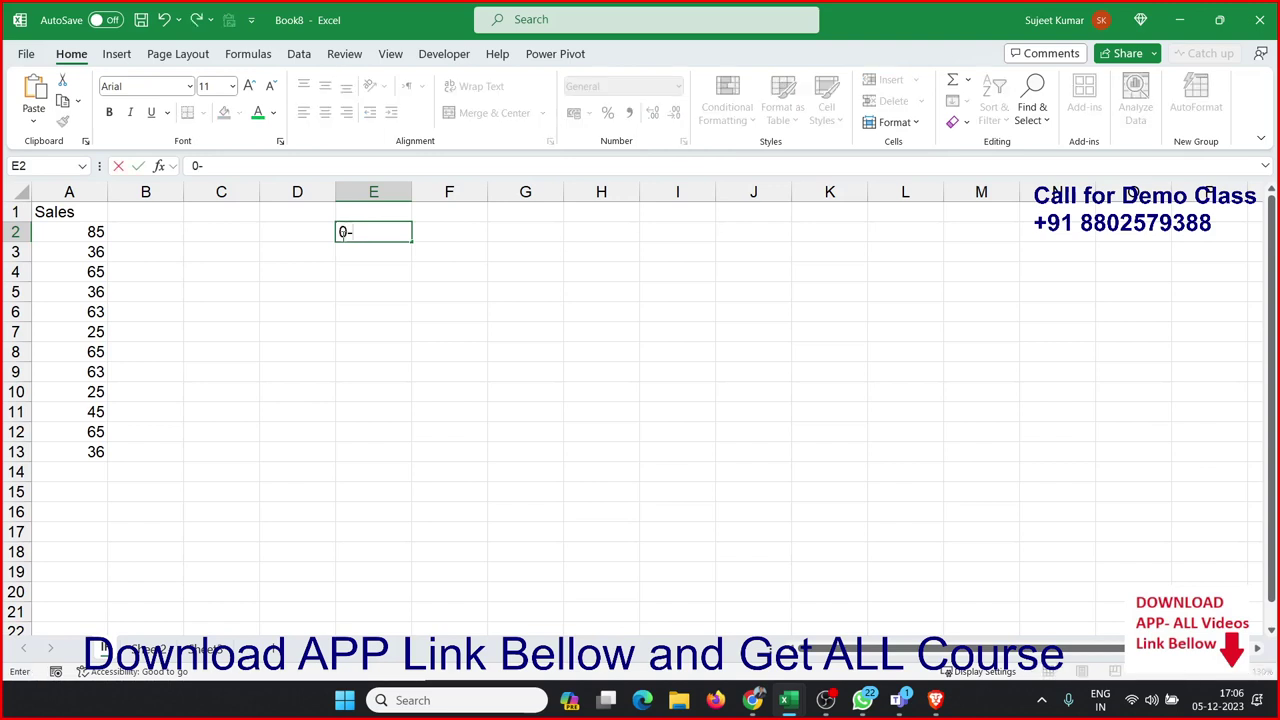
text(40)
key(Tab)
text(5)
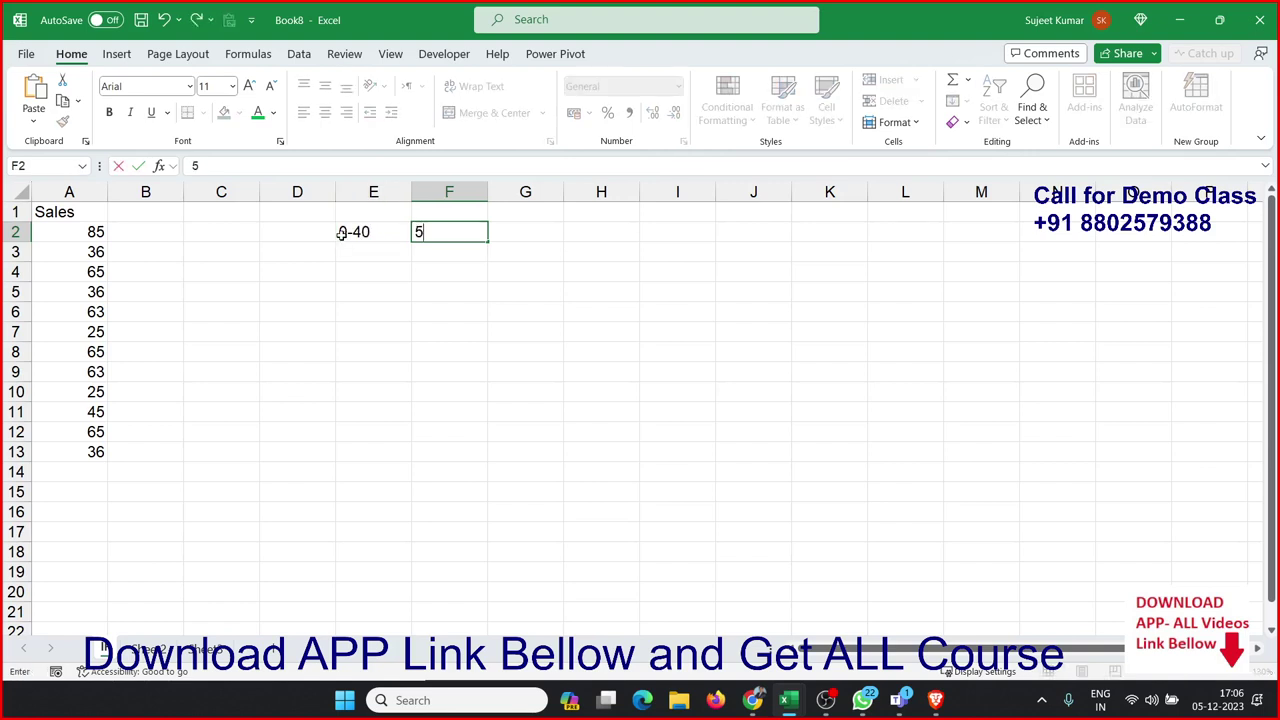
text(00)
key(Return)
key(Left)
text(4)
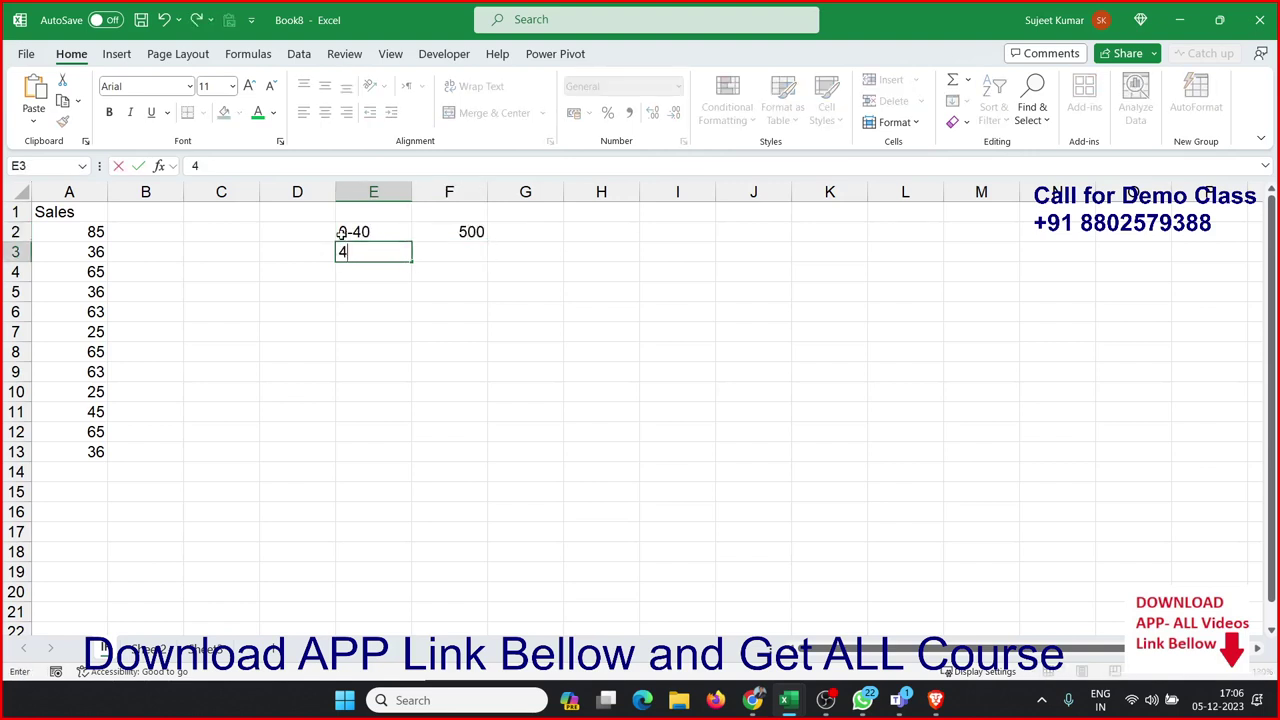
text(1-80)
key(Tab)
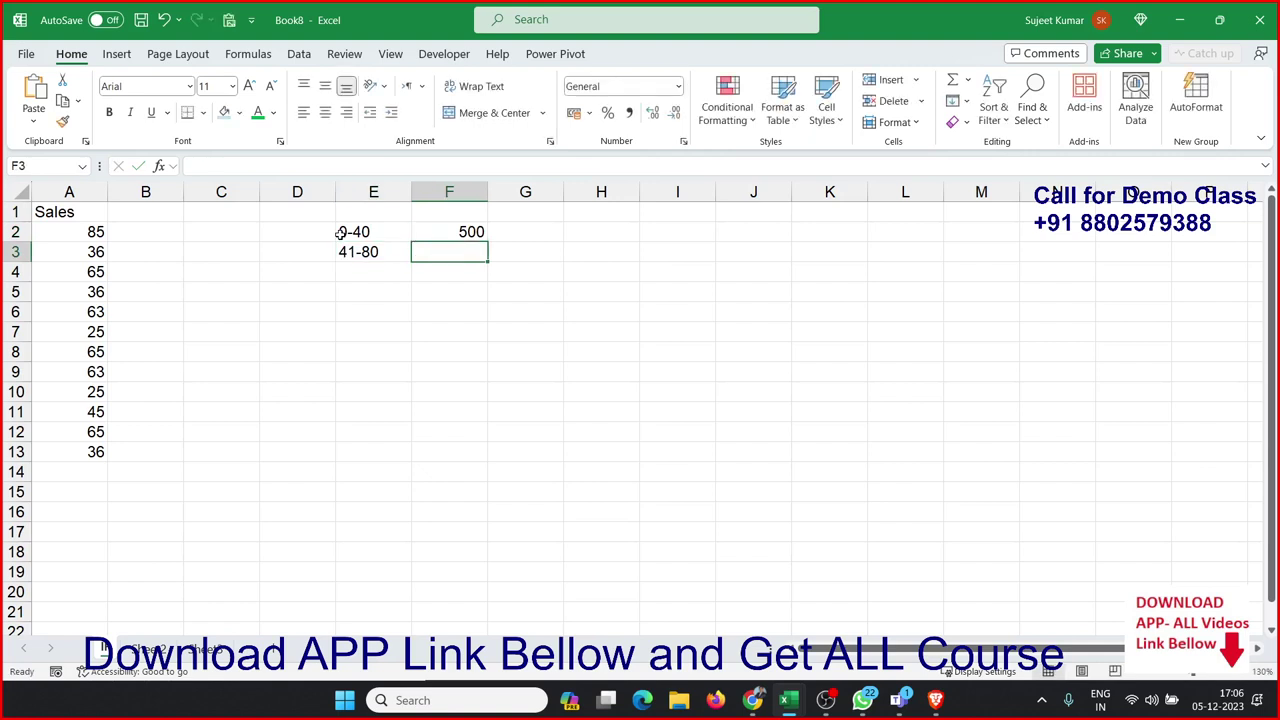
text(1000)
key(Return)
- Add the slabs 81-100 paying 2000 and >100 paying 5000 in E4:F5
key(Left)
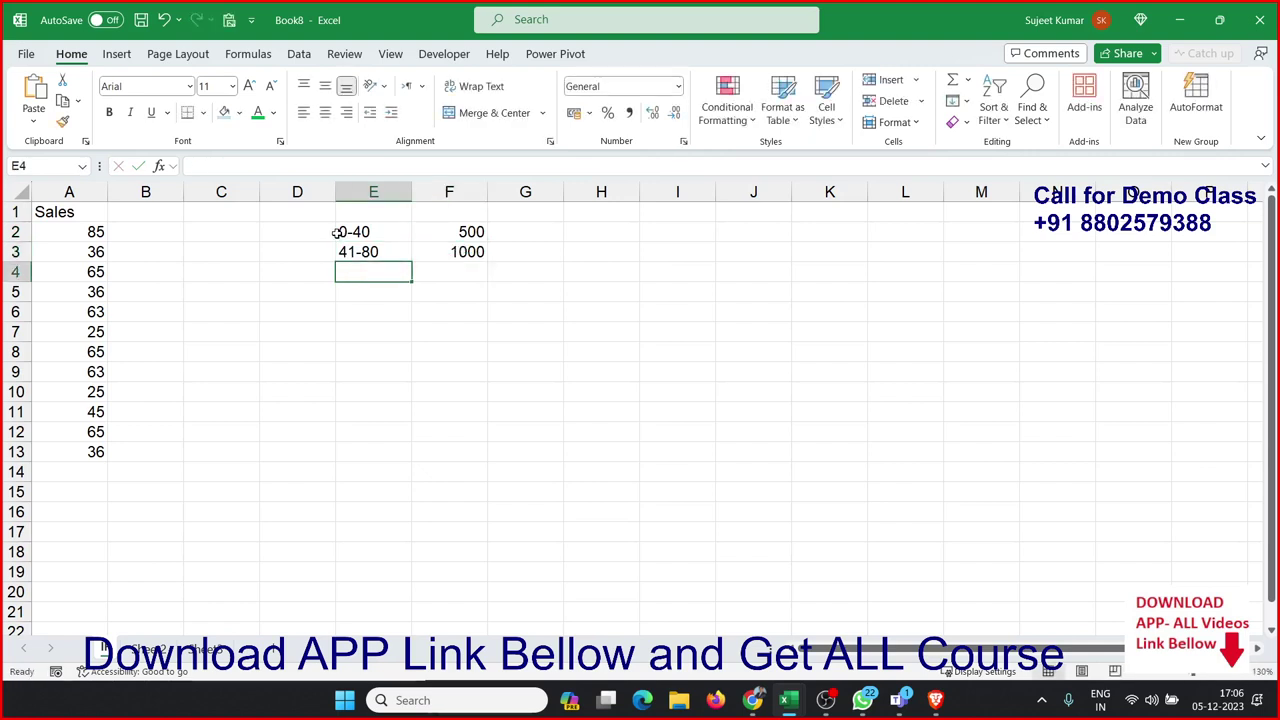
text(81-100)
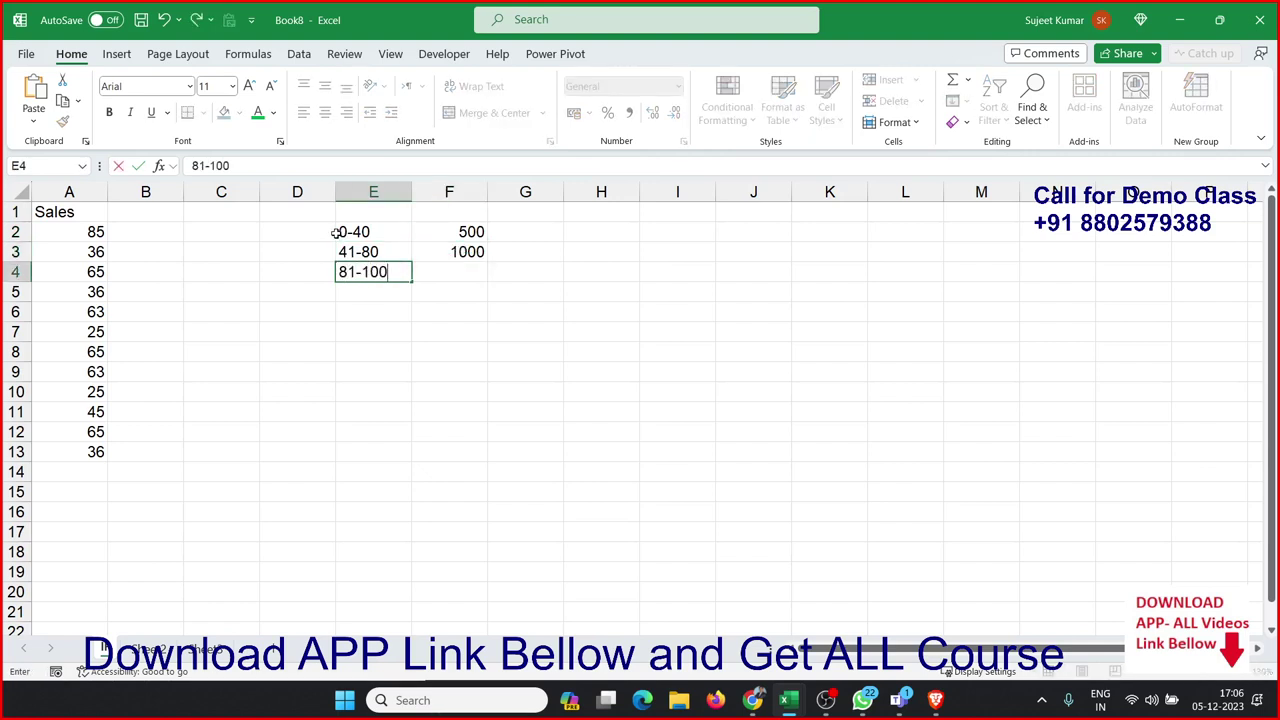
key(Tab)
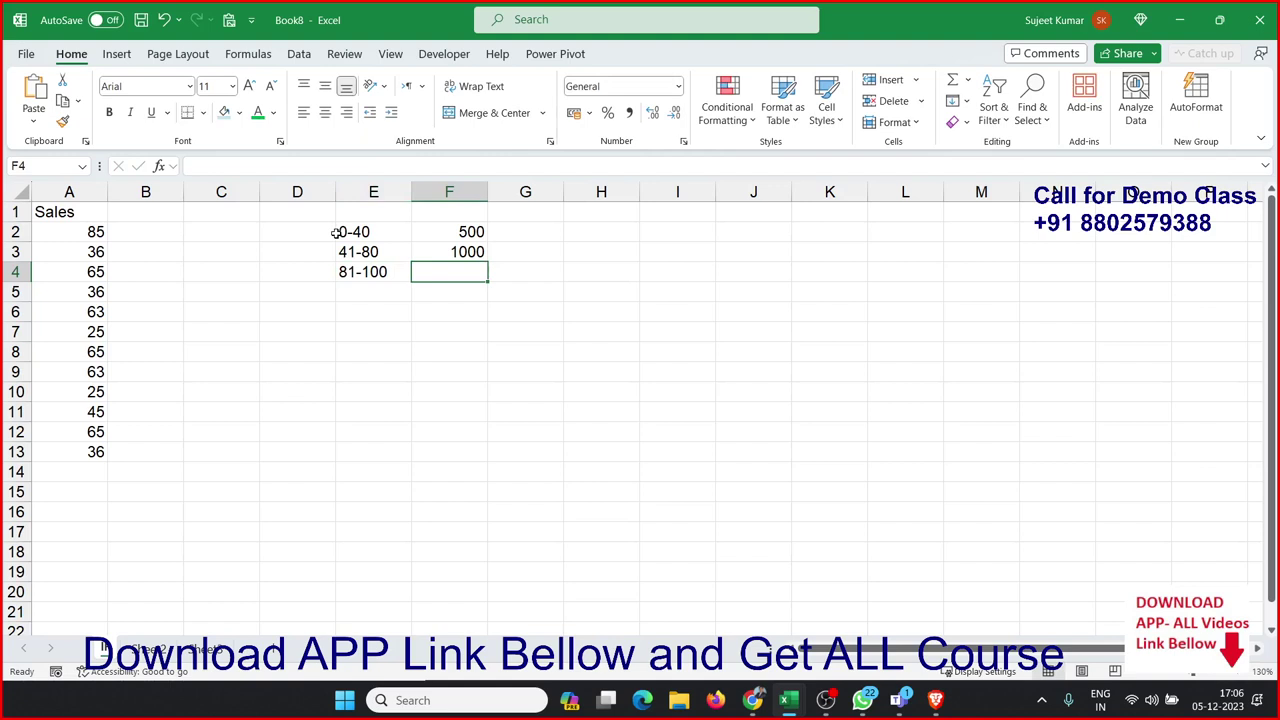
text(200)
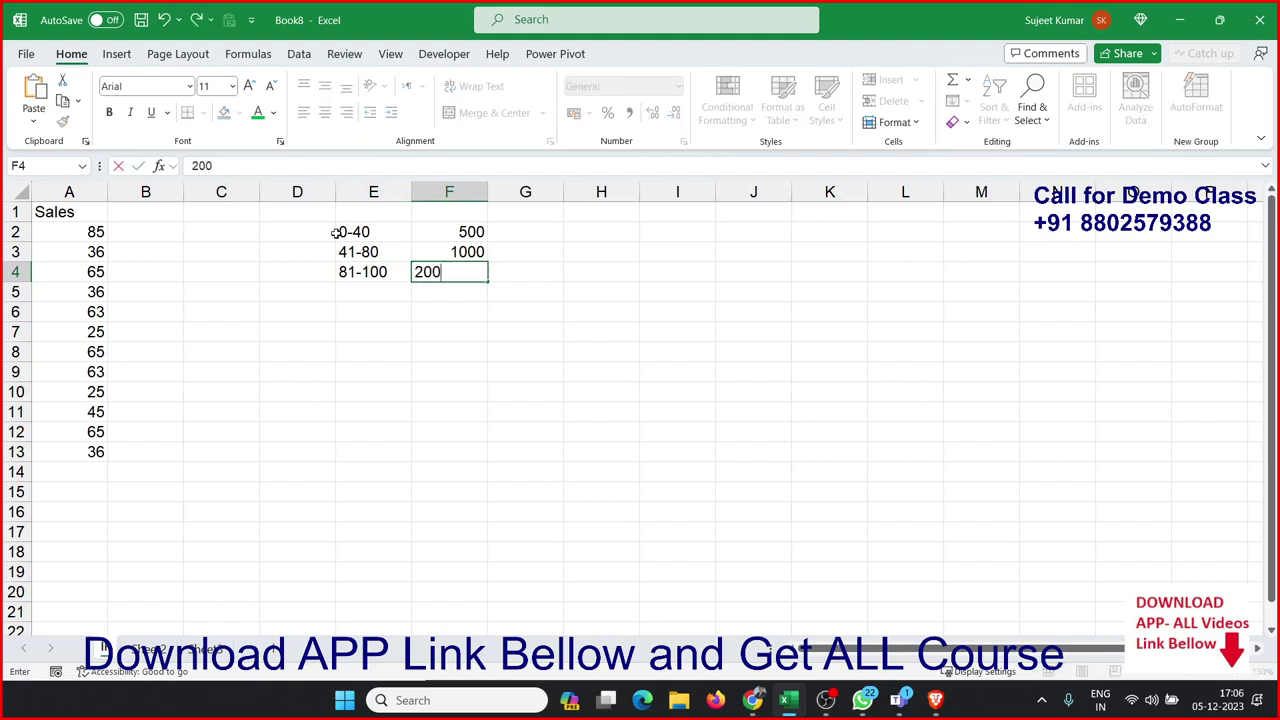
text(0)
key(Return)
key(Left)
text(>)
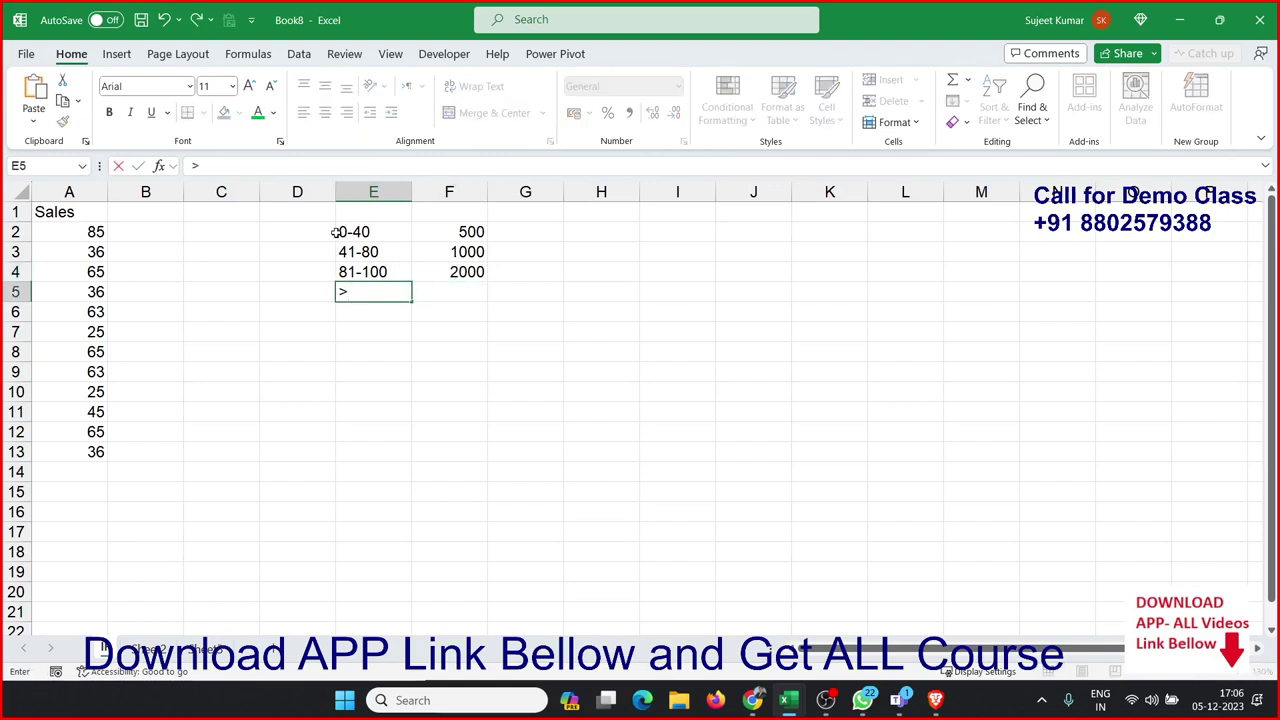
text(100)
key(Tab)
text(50)
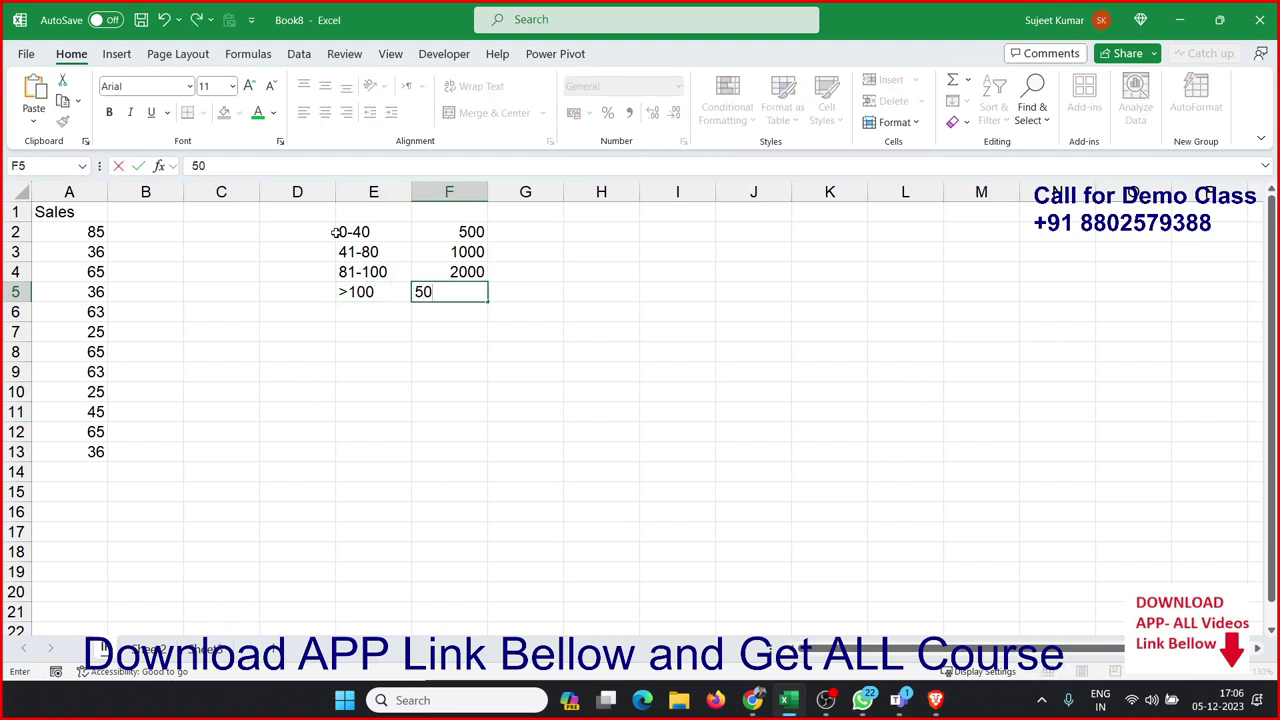
text(00)
key(Return)
key(Home)
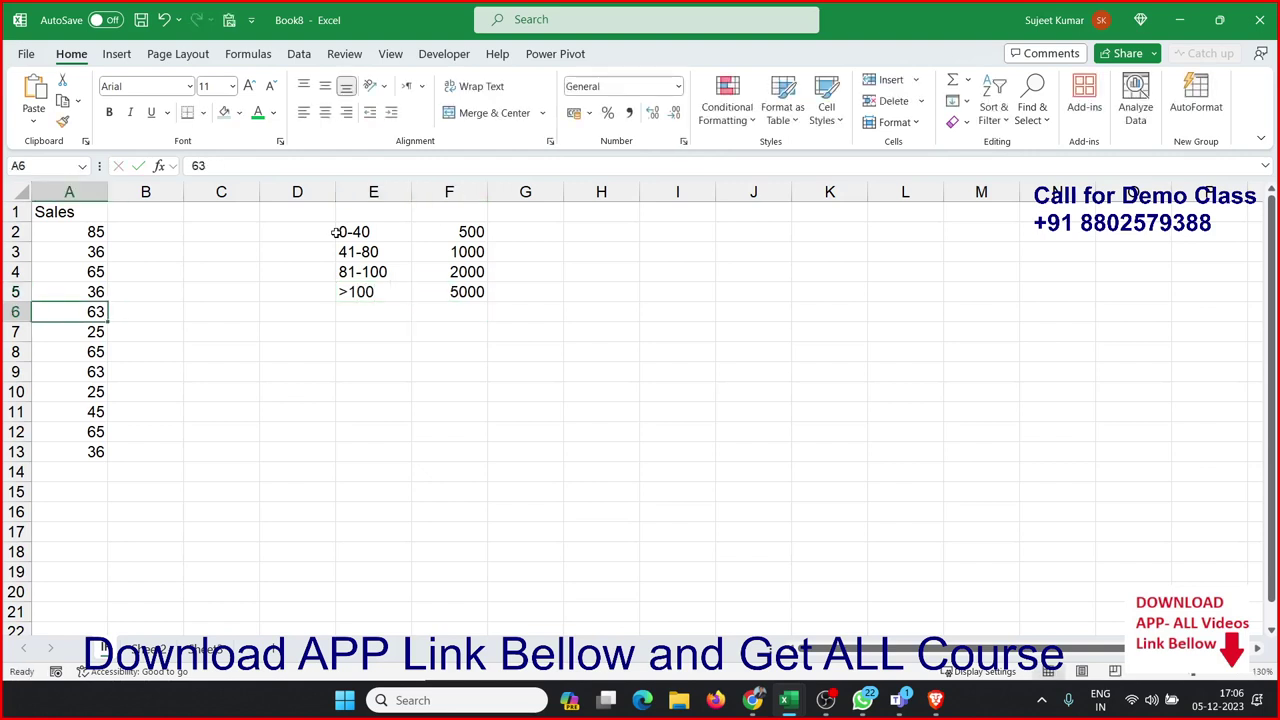
key(ctrl+Up)
key(Right)
- Head column B with 'in' and begin B2's IF formula: A2<=40 returns 500
text(in)
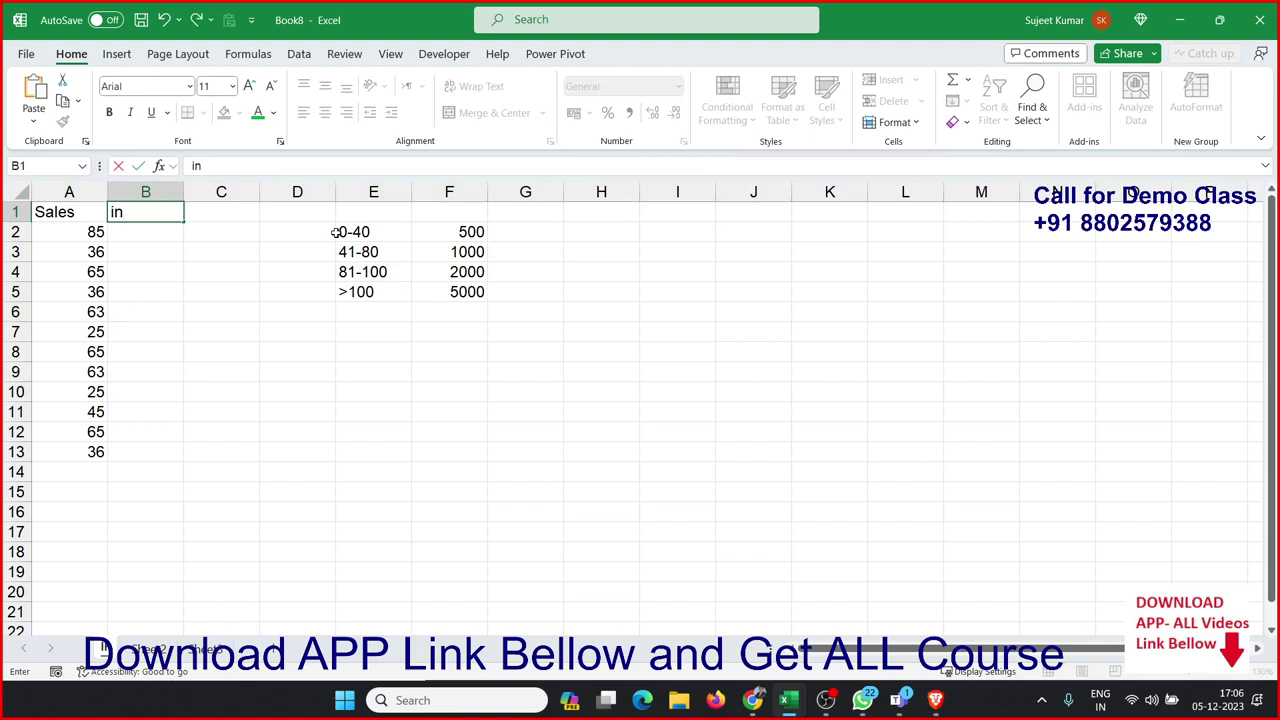
key(Return)
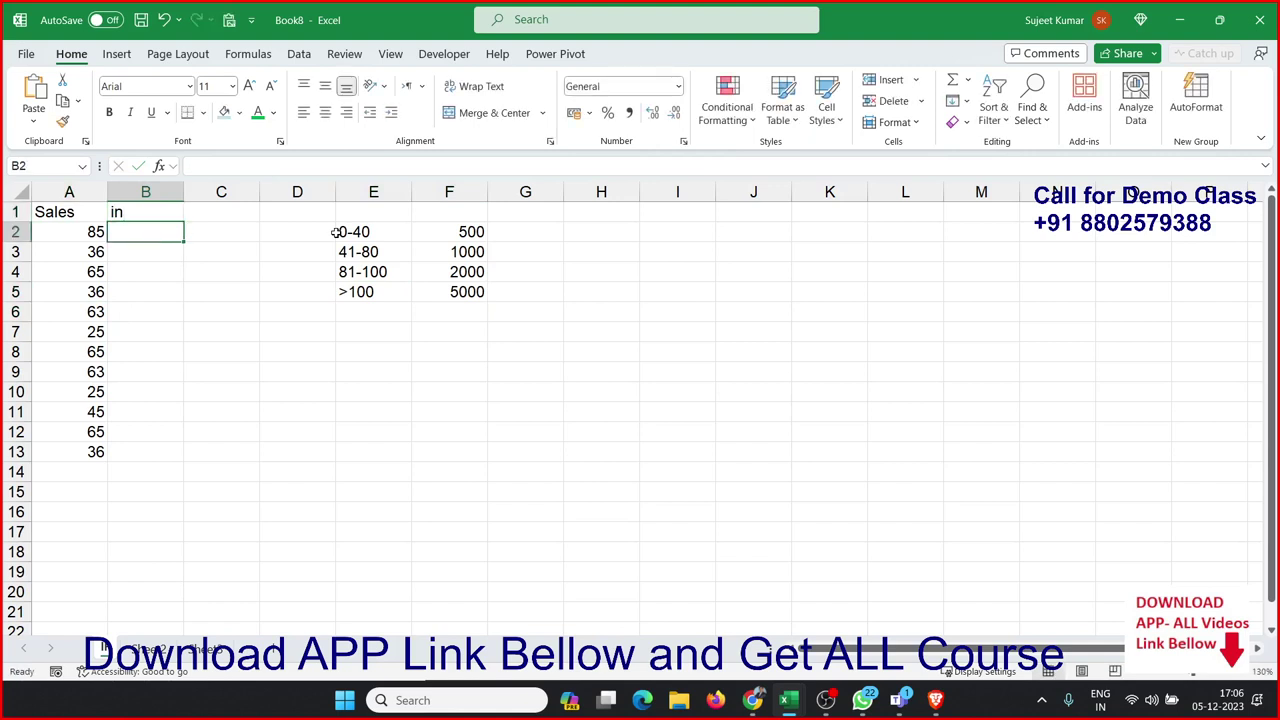
text(=)
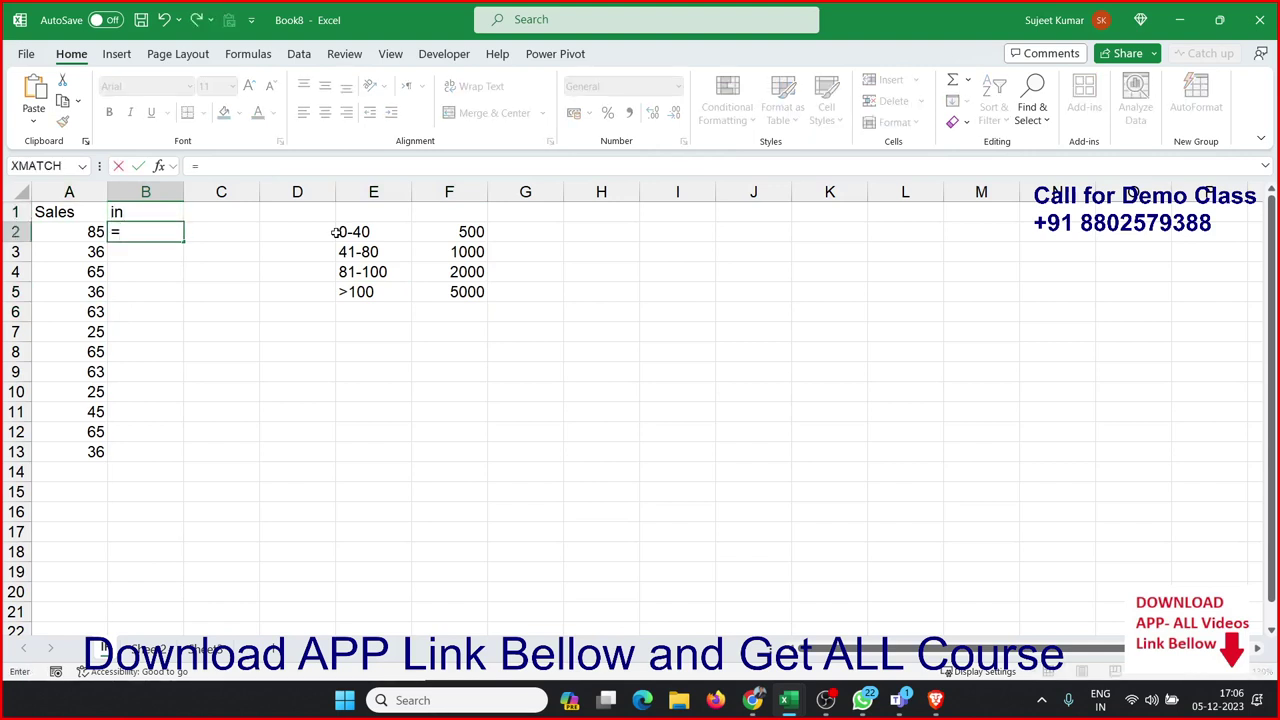
text(if)
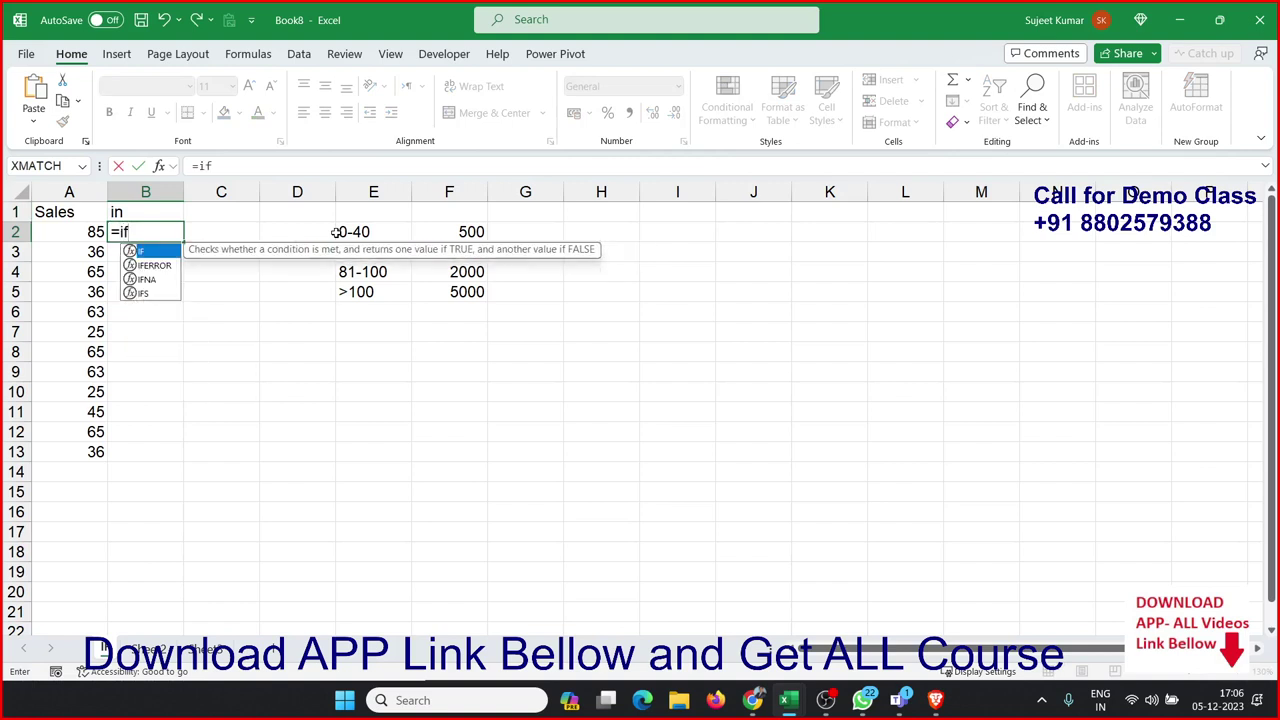
key(Tab)
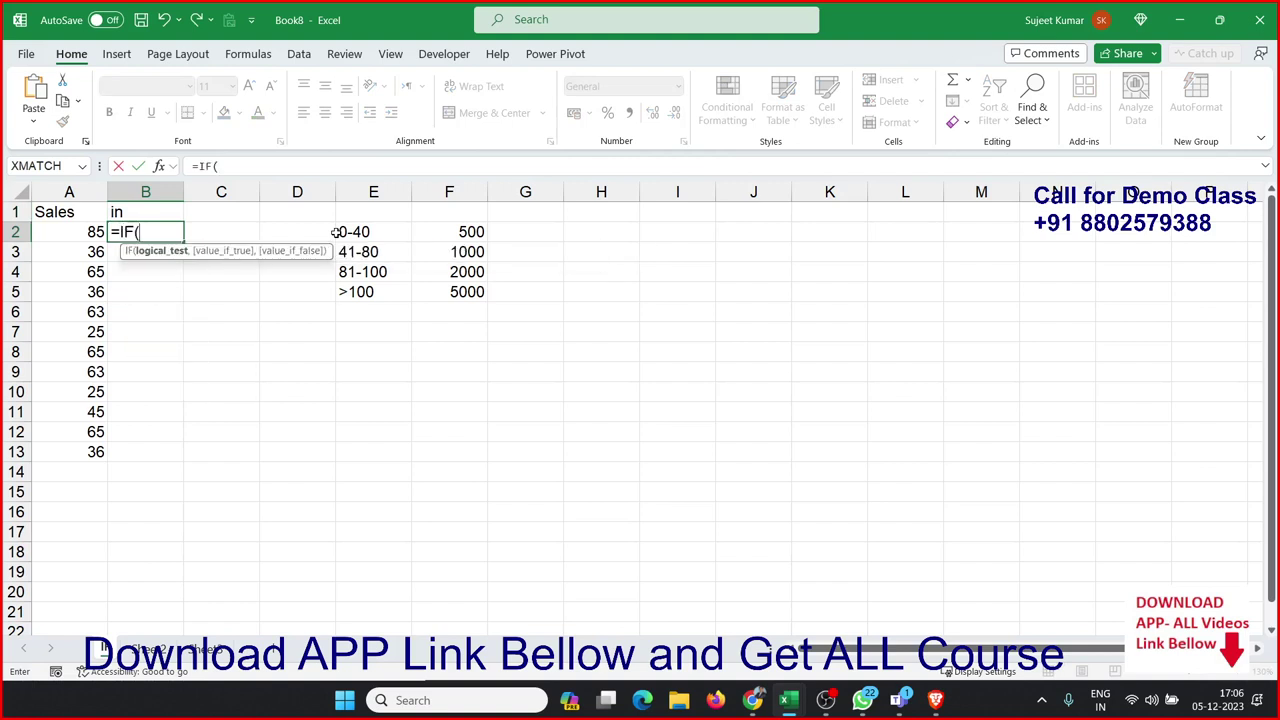
key(Left)
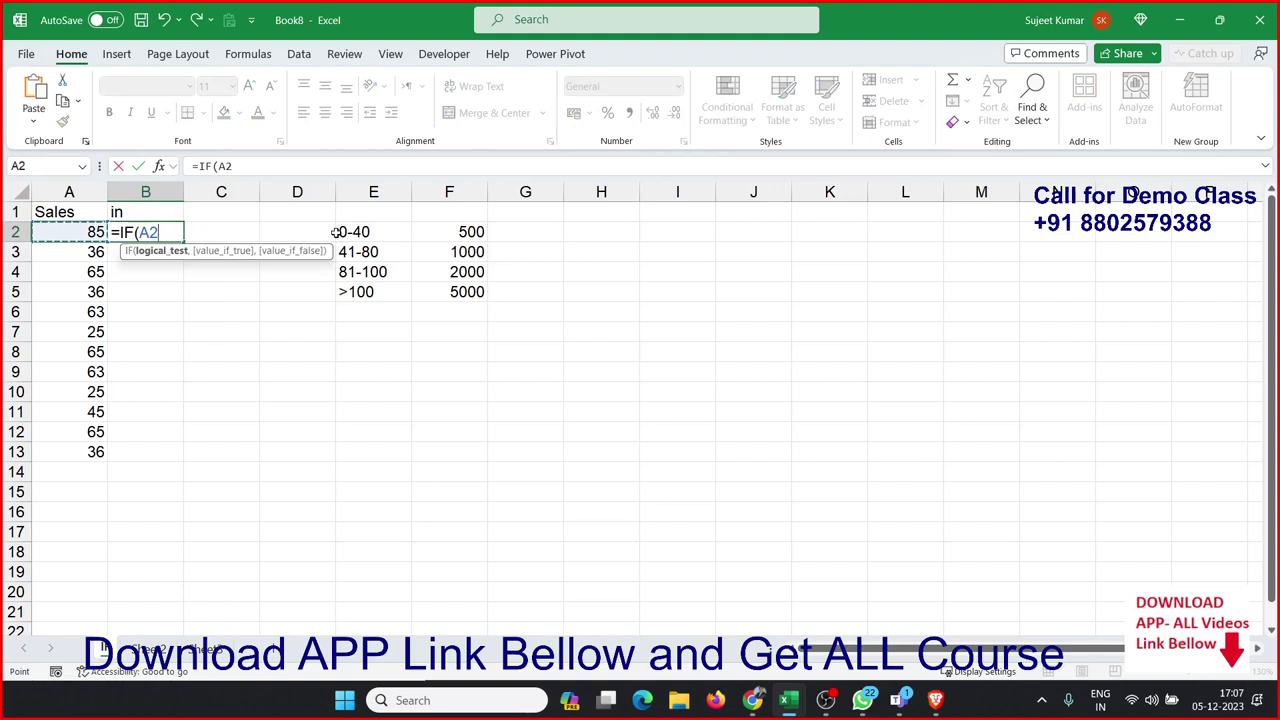
text(<=)
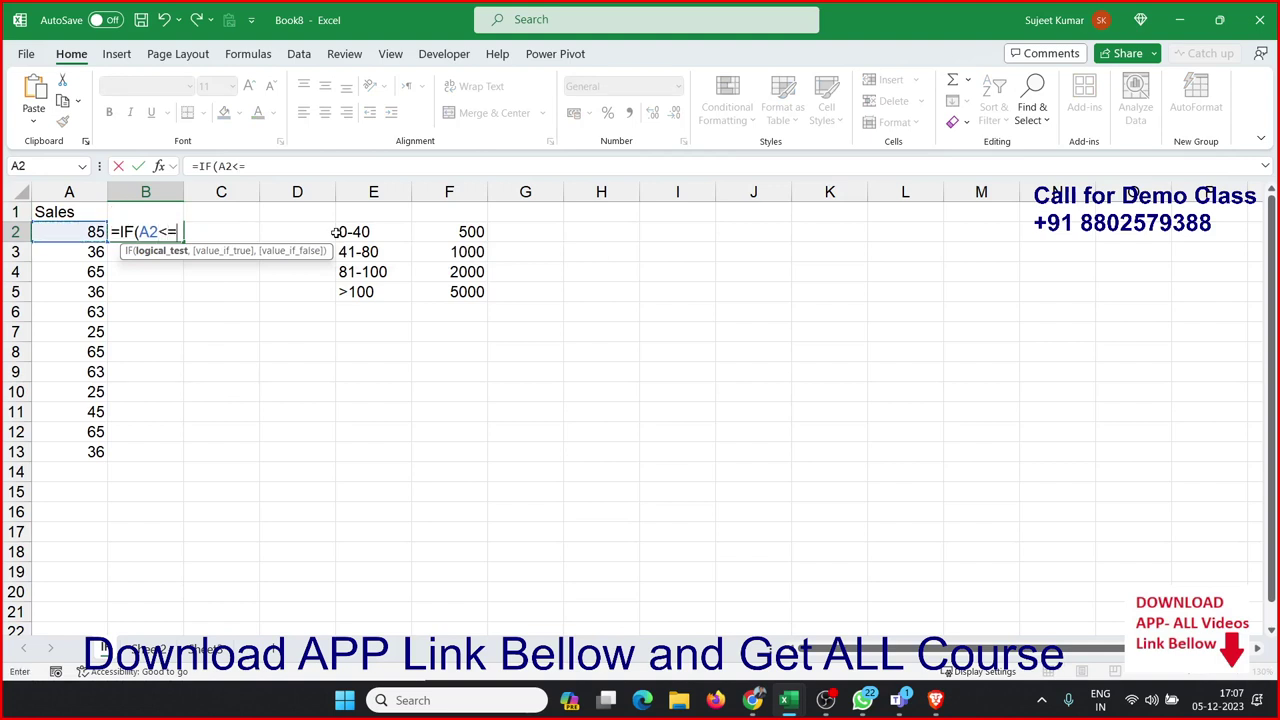
text(40)
text(,)
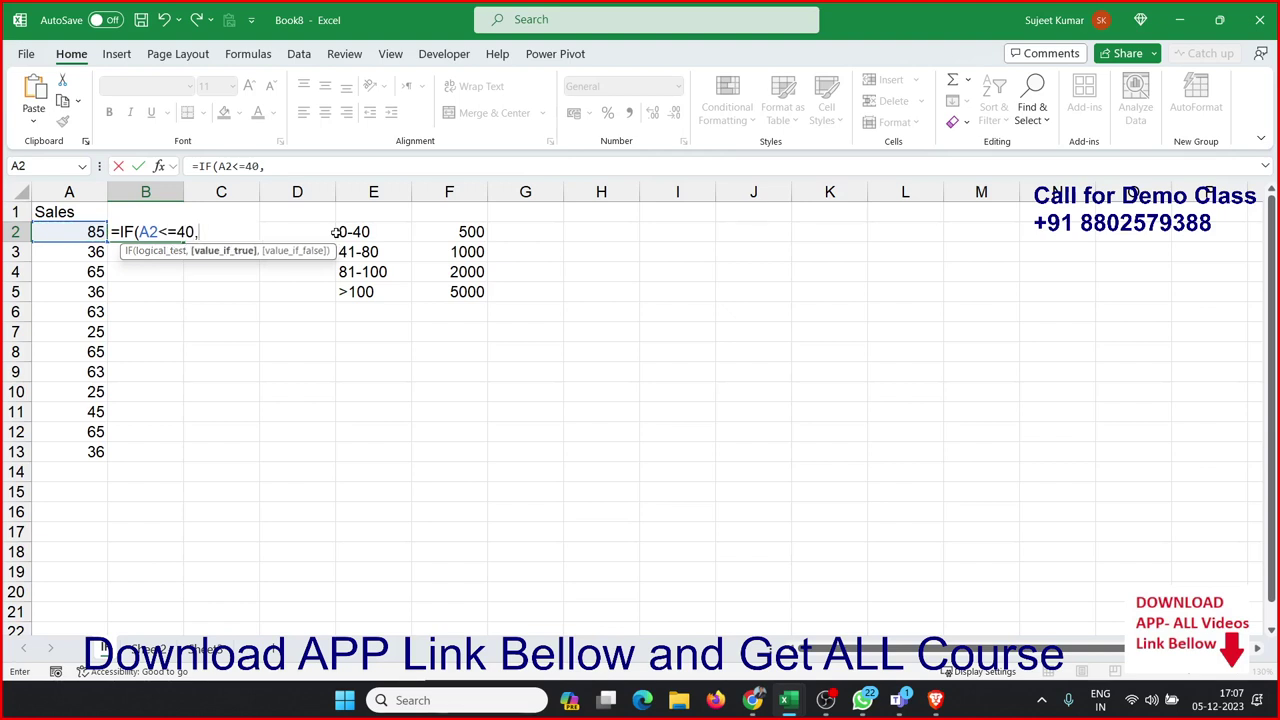
text(5000)
key(BackSpace)
- Nest IFs for A2<=80 → 1000, A2<=100 → 2000 and A2>100 → 5000, and commit
text(,)
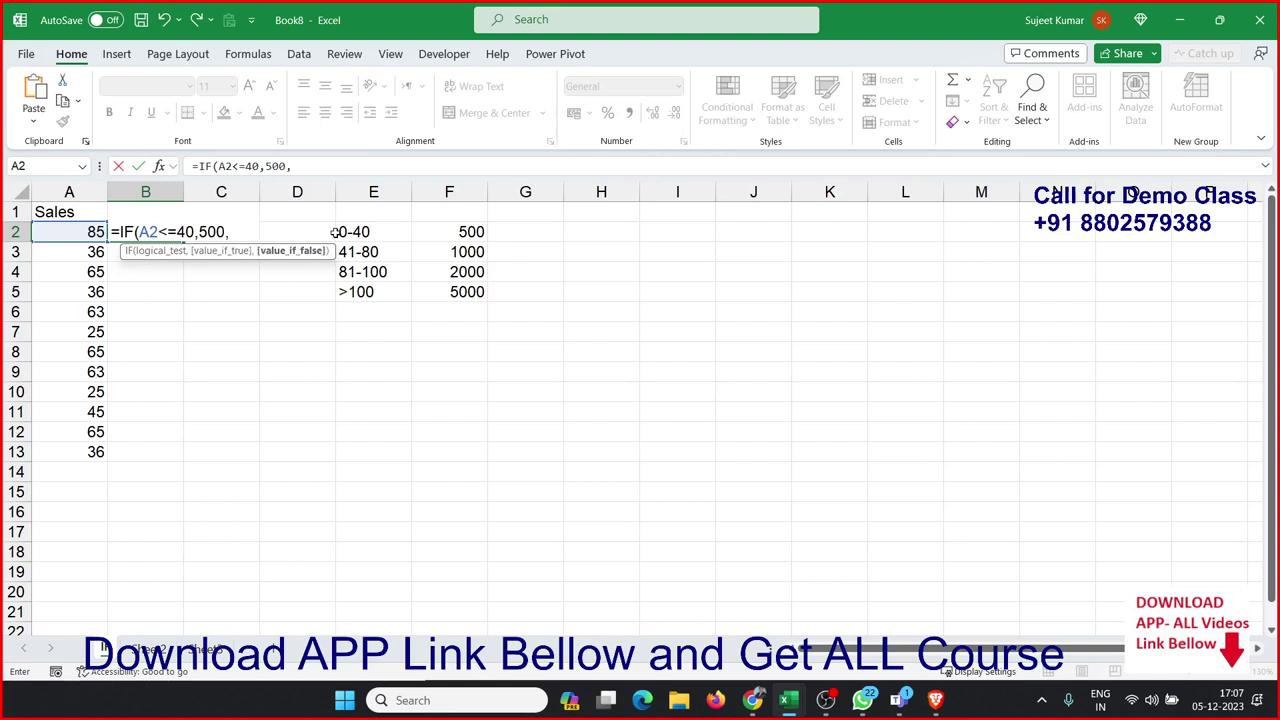
text(if)
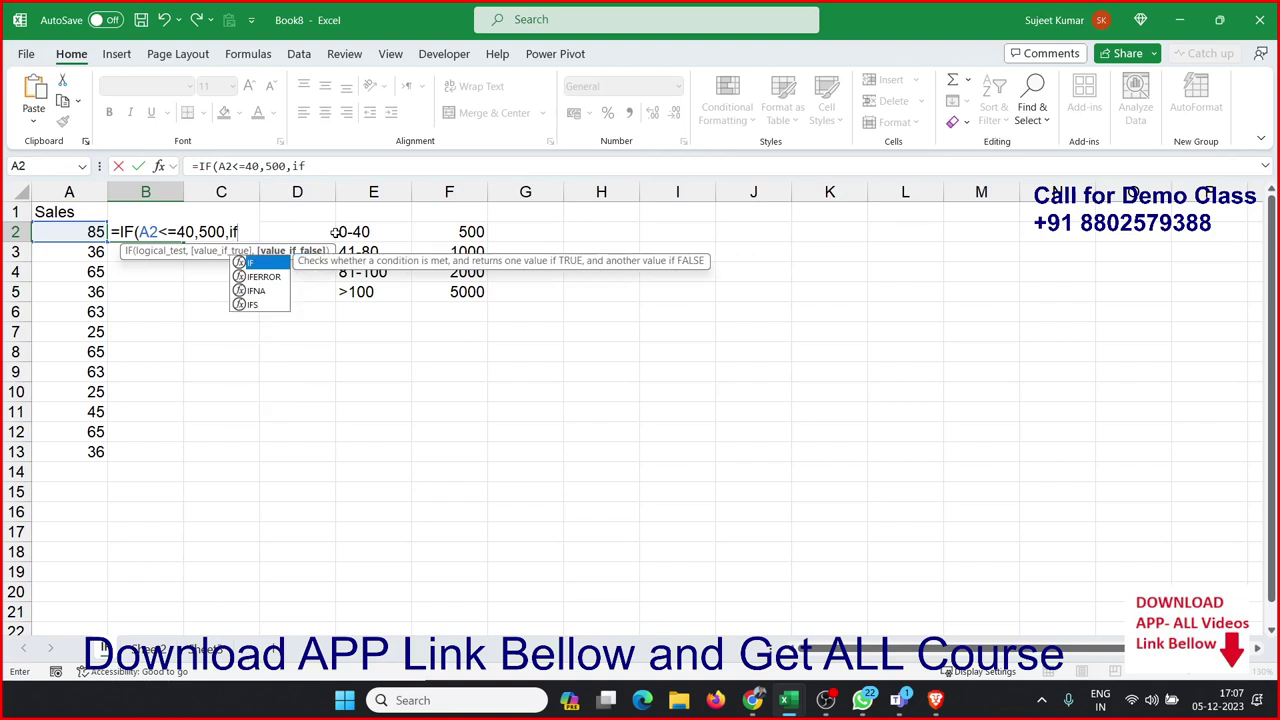
key(Tab)
text(A2)
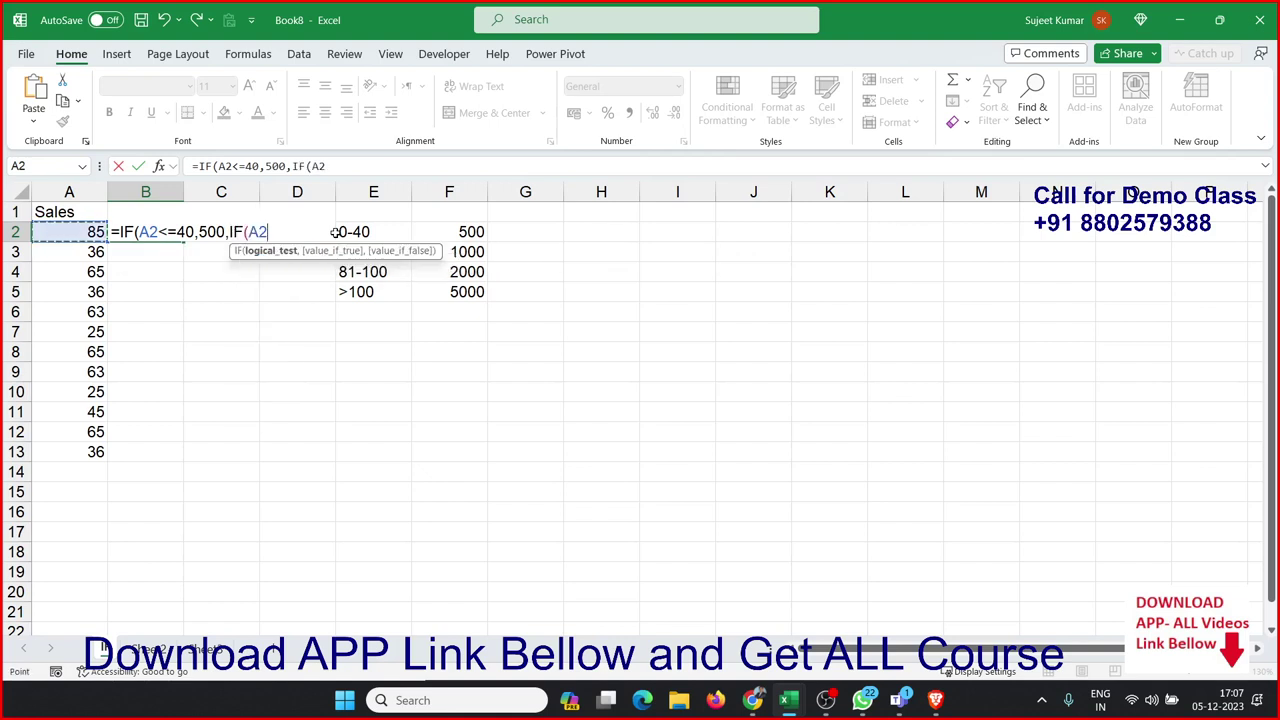
text(<=)
text(80)
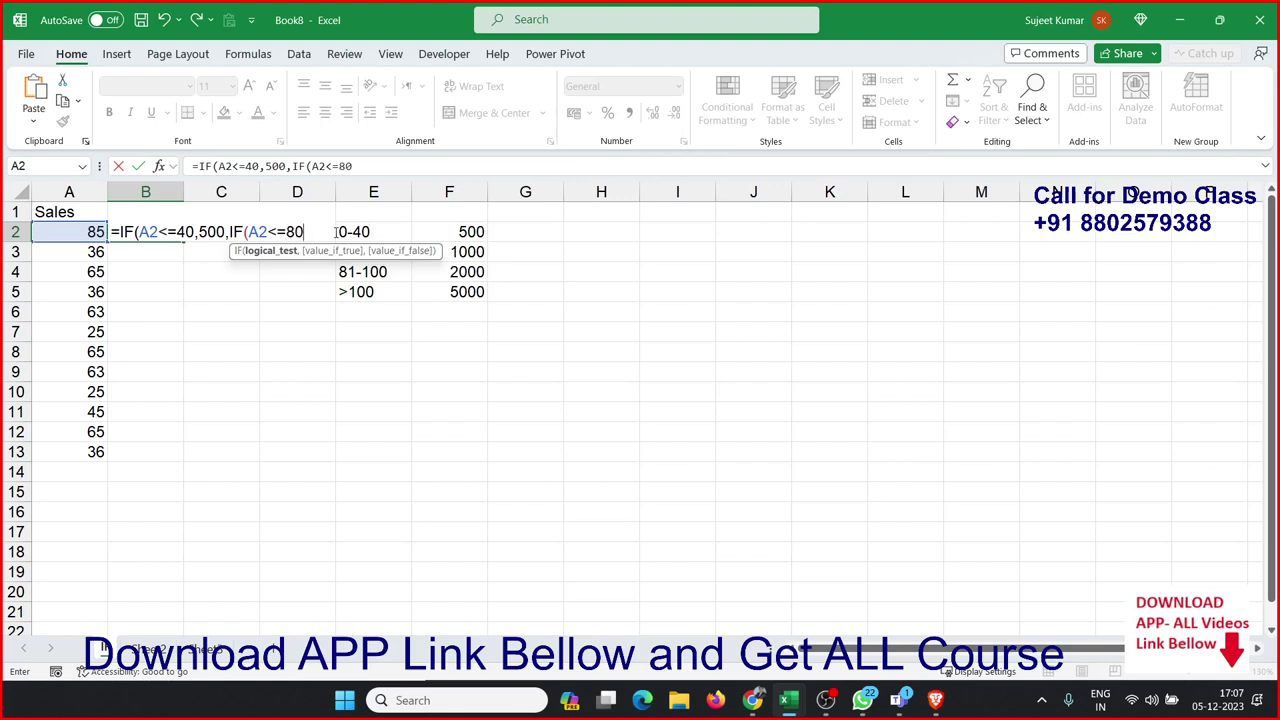
text(,1000)
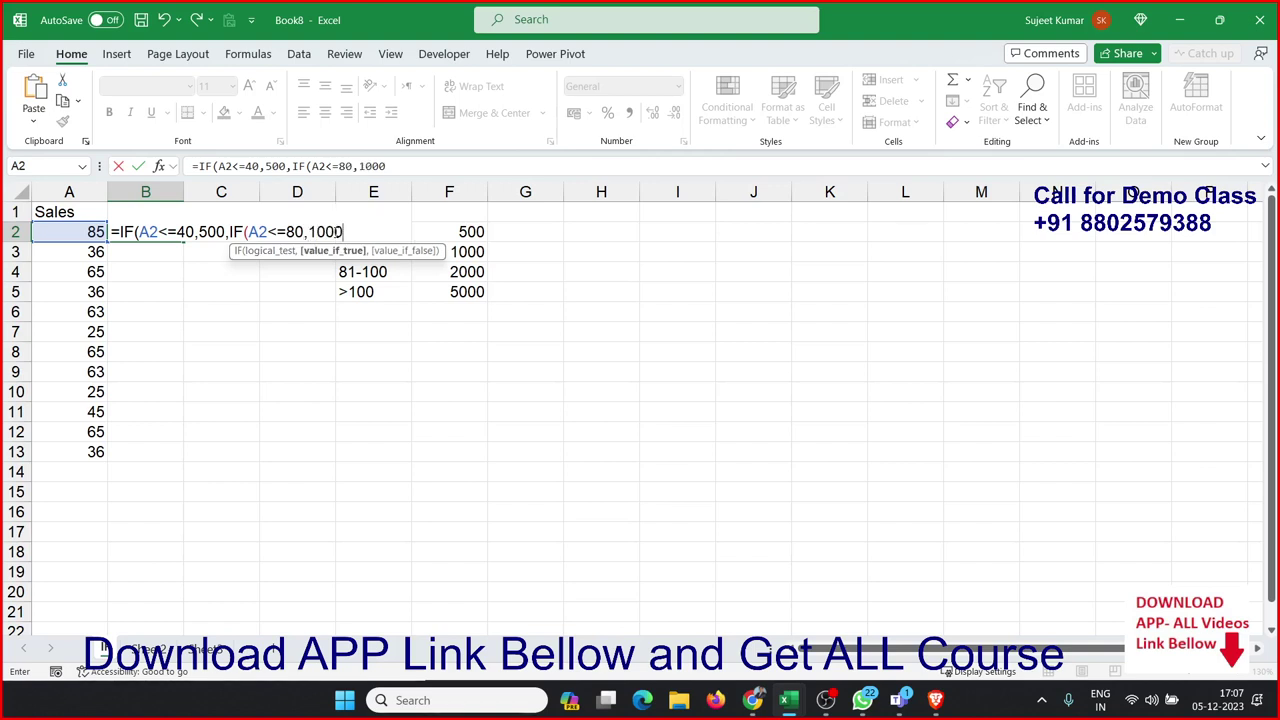
text(,)
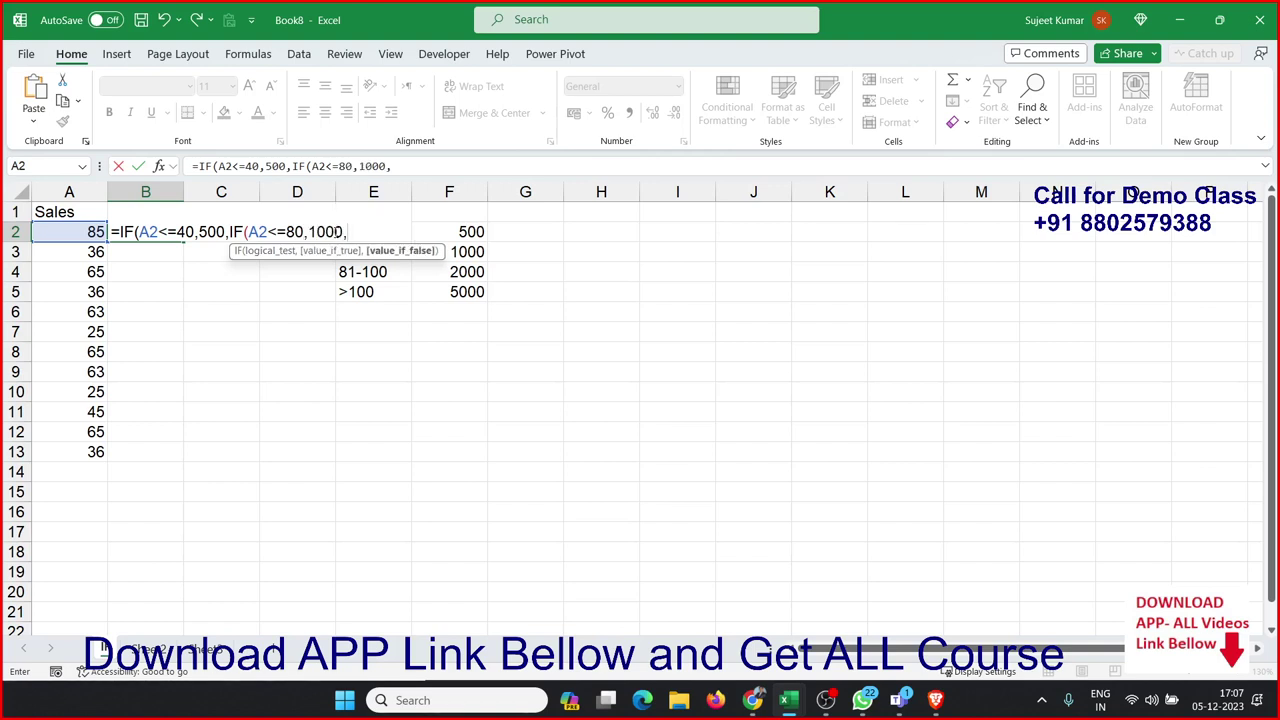
text(IF()
click(69, 231)
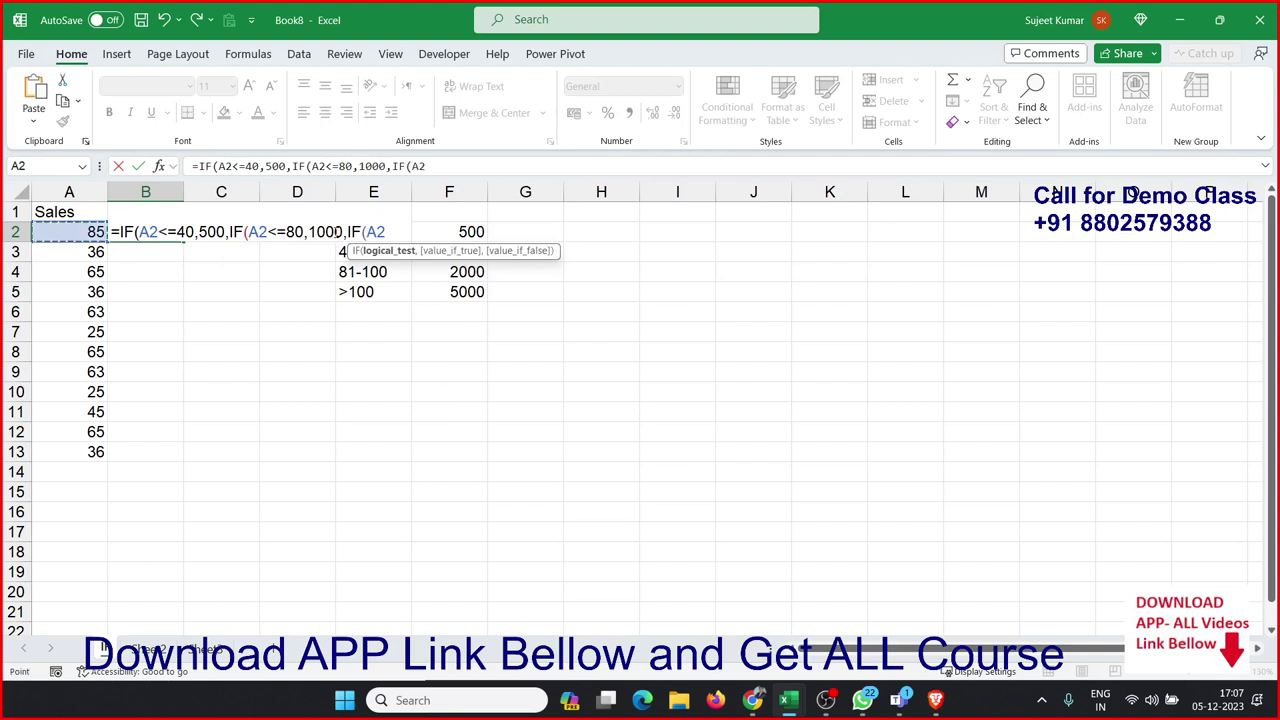
text(<=)
text(1)
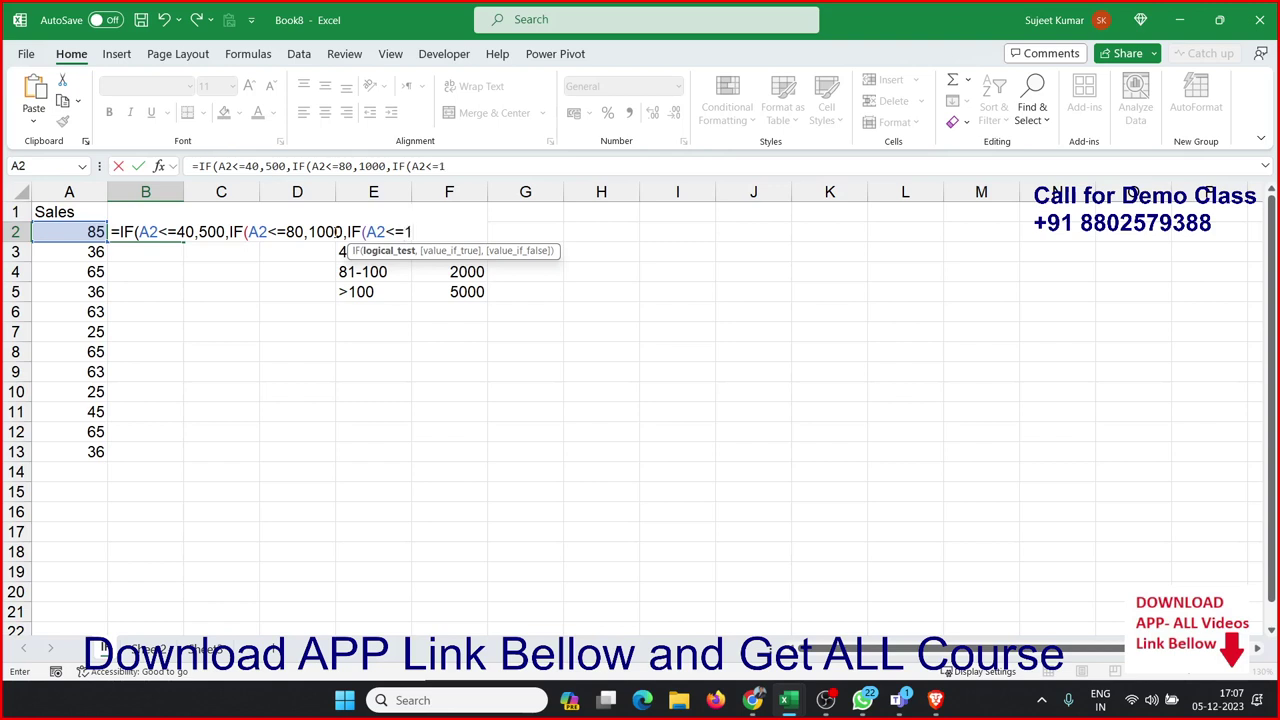
text(00)
text(,2000)
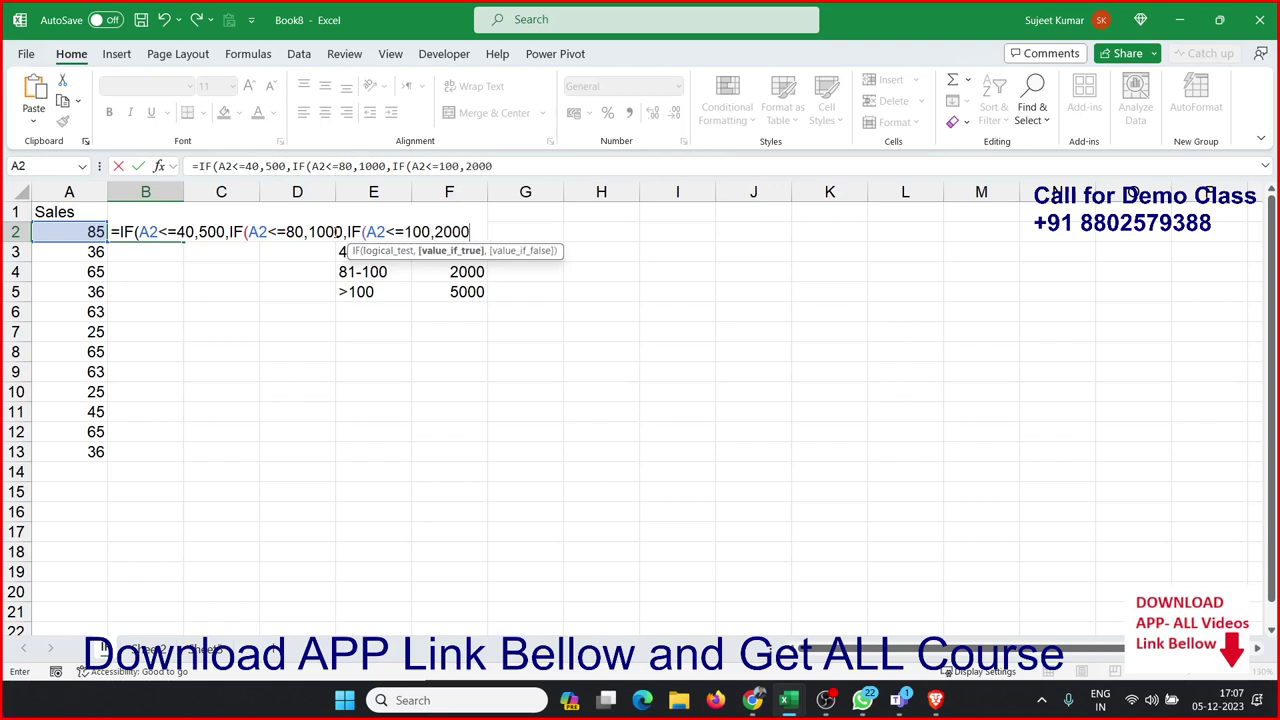
text(,IF()
key(Left)
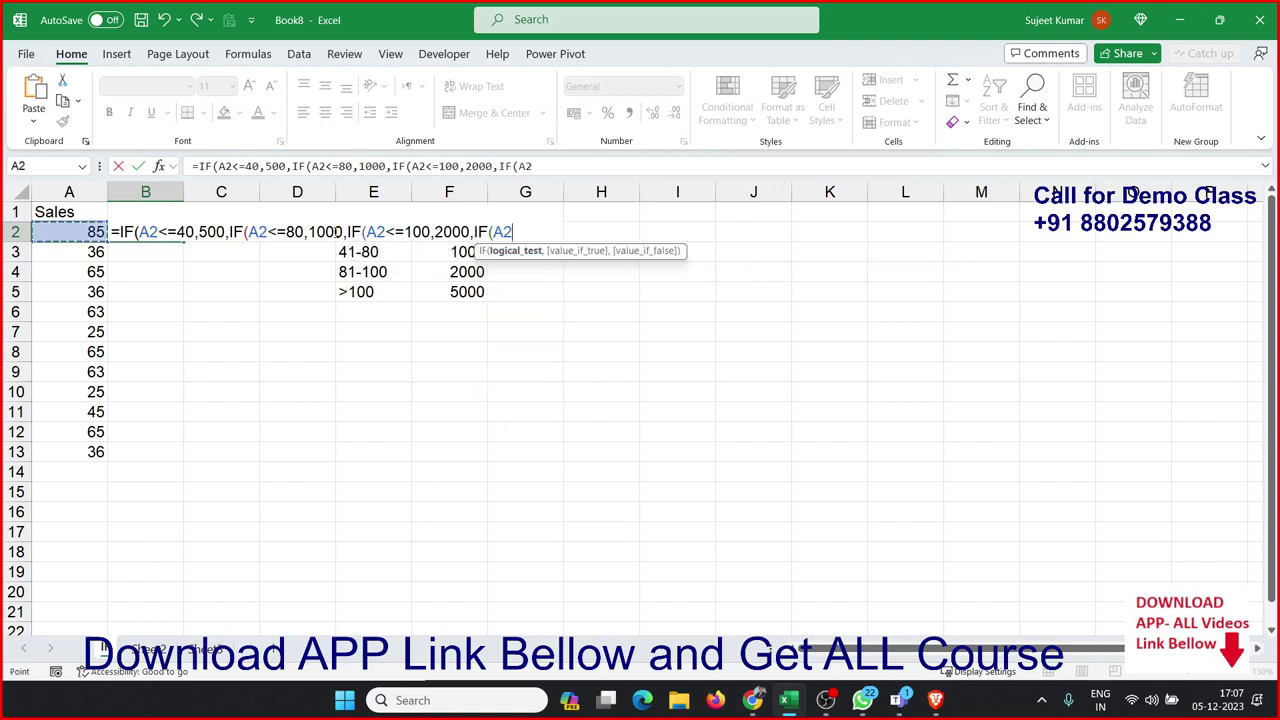
text(<=)
key(BackSpace)
key(BackSpace)
text(1)
text(00,)
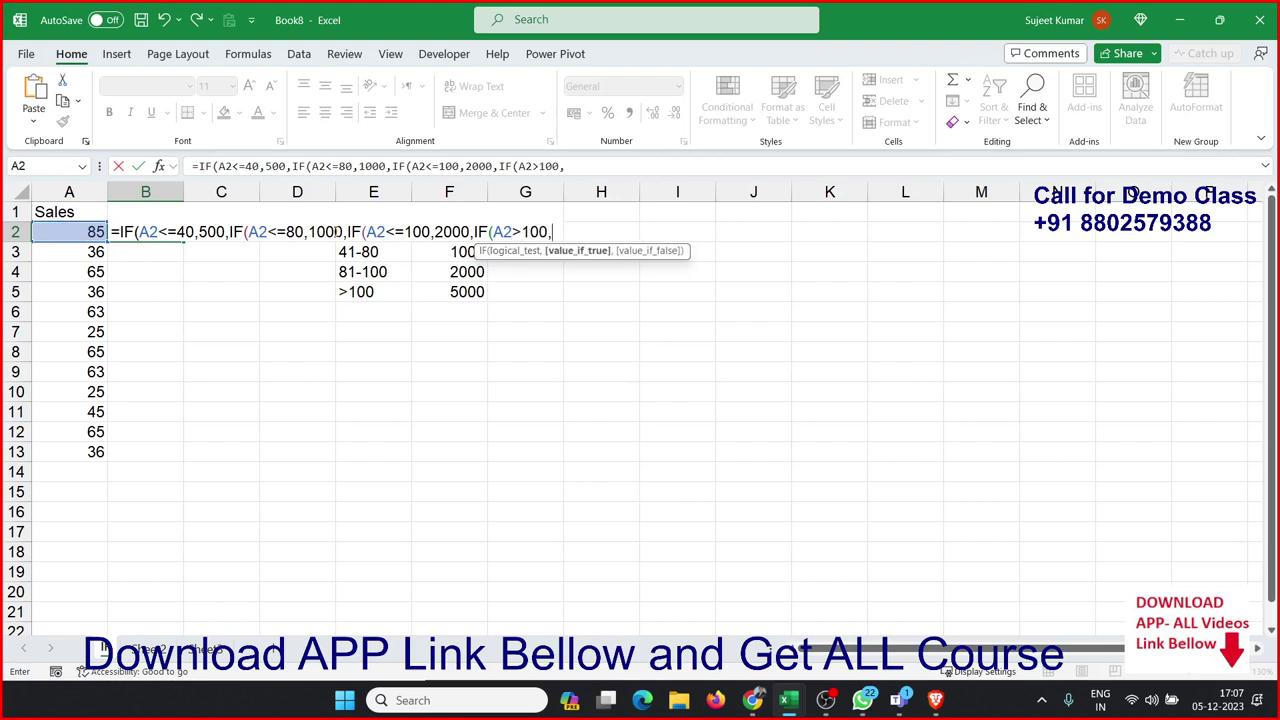
text(5000)
key(Return)
key(Return)
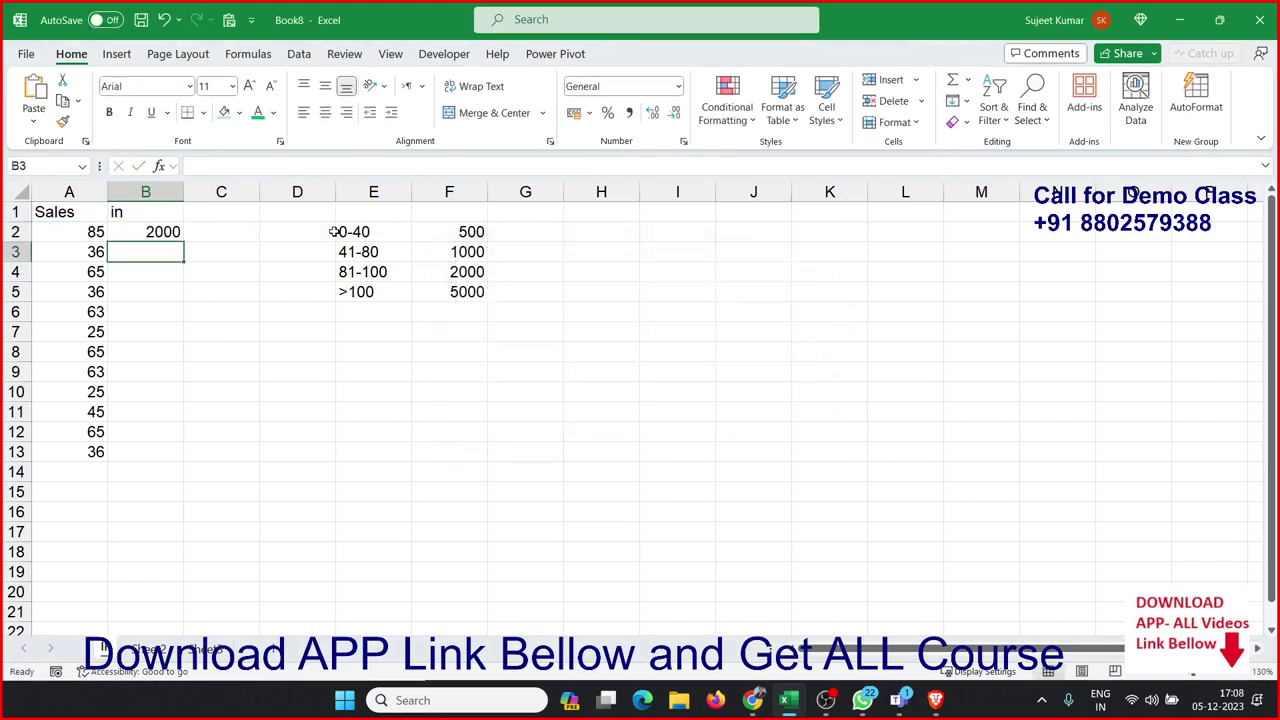
key(Up)
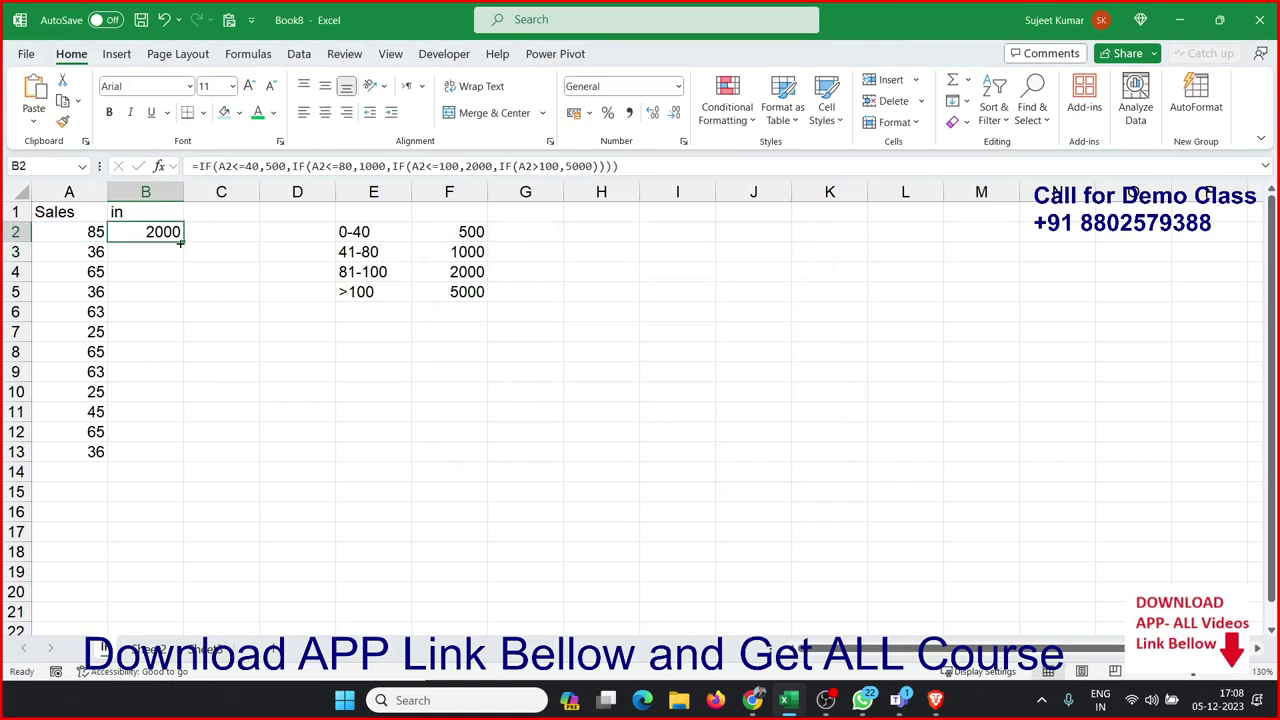
double_click(181, 242)
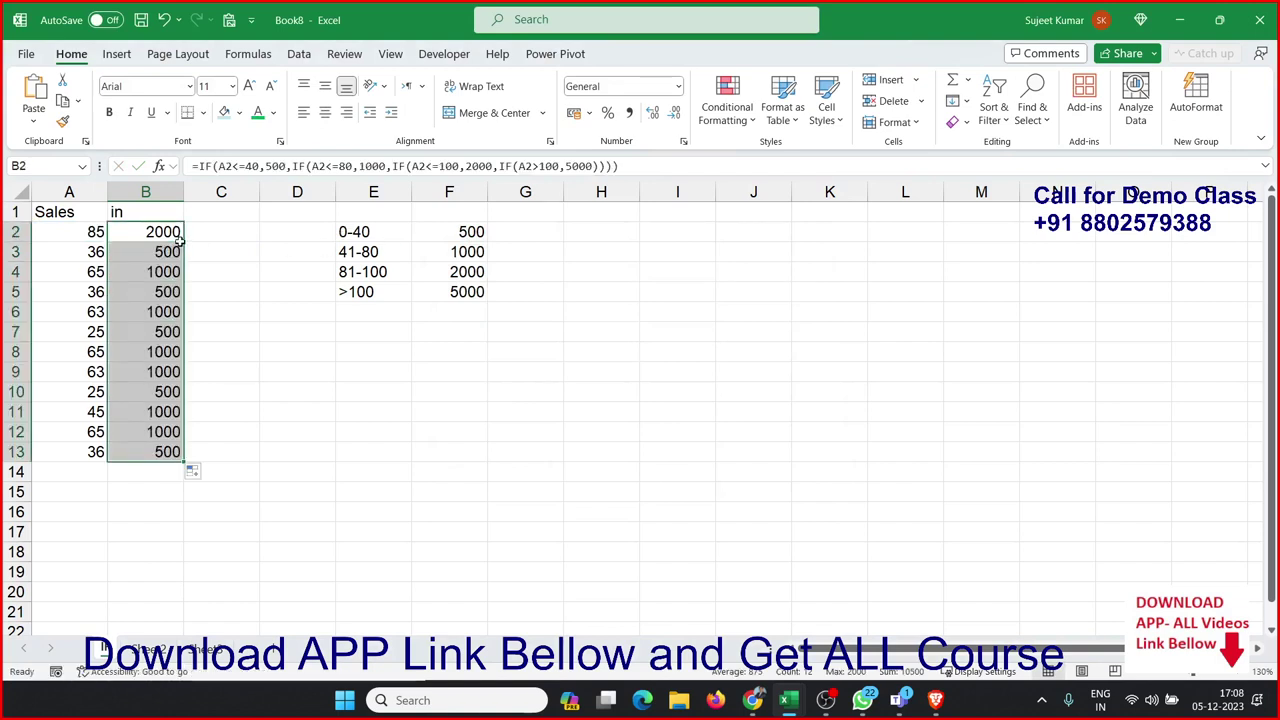
double_click(168, 232)
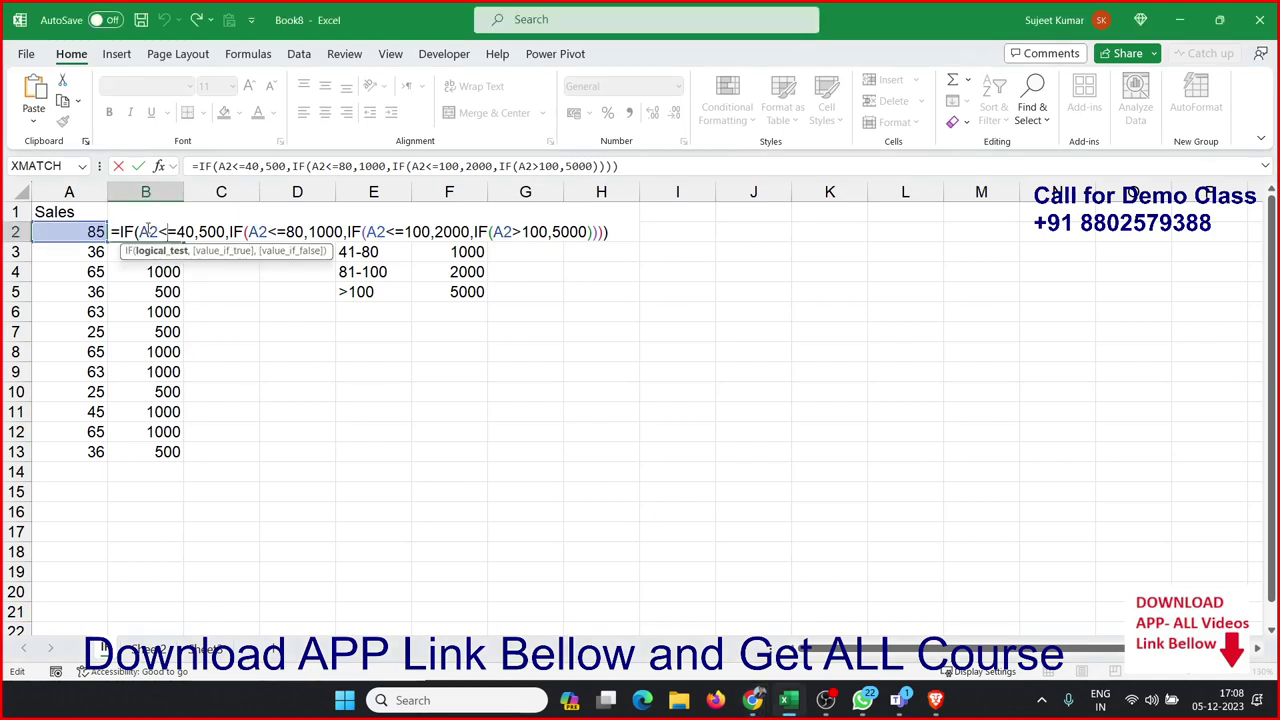
key(Return)
key(ctrl+z)
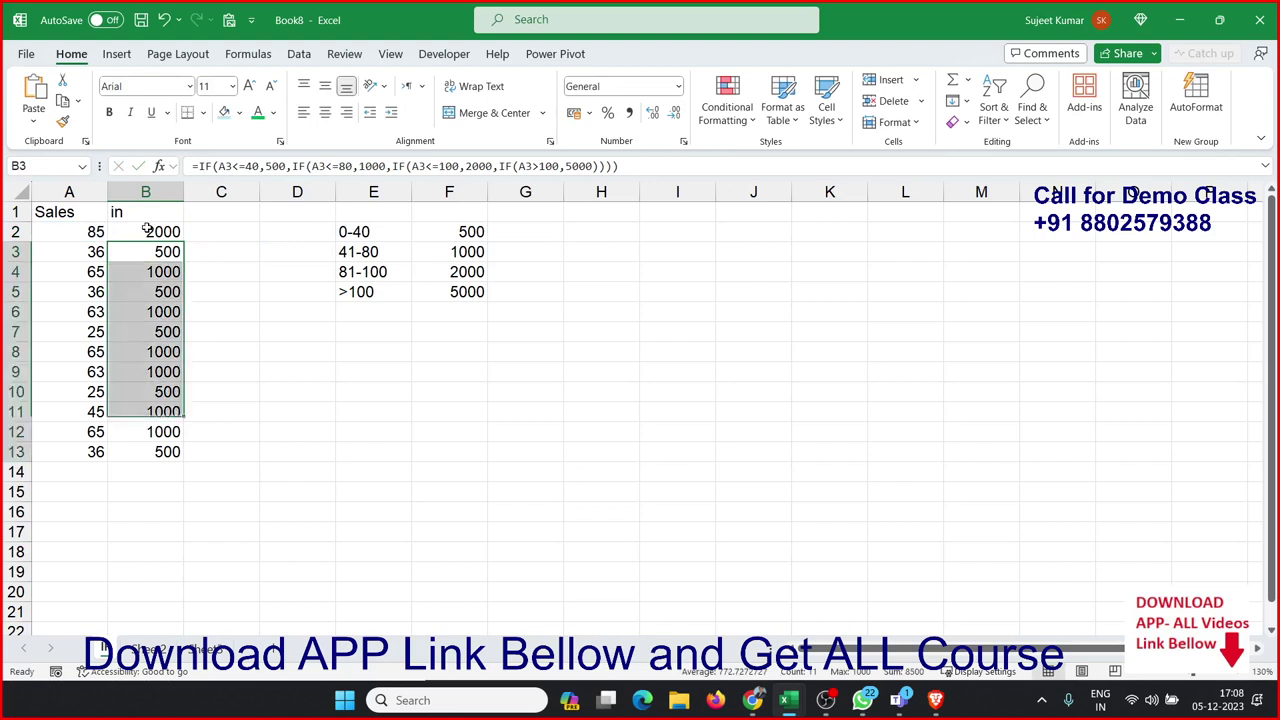
key(ctrl+z)
click(147, 229)
- Type =IFS(A3<=40,500,A3<=80,1000,A3<=100,2000,A3>100,5000) in B3
key(Return)
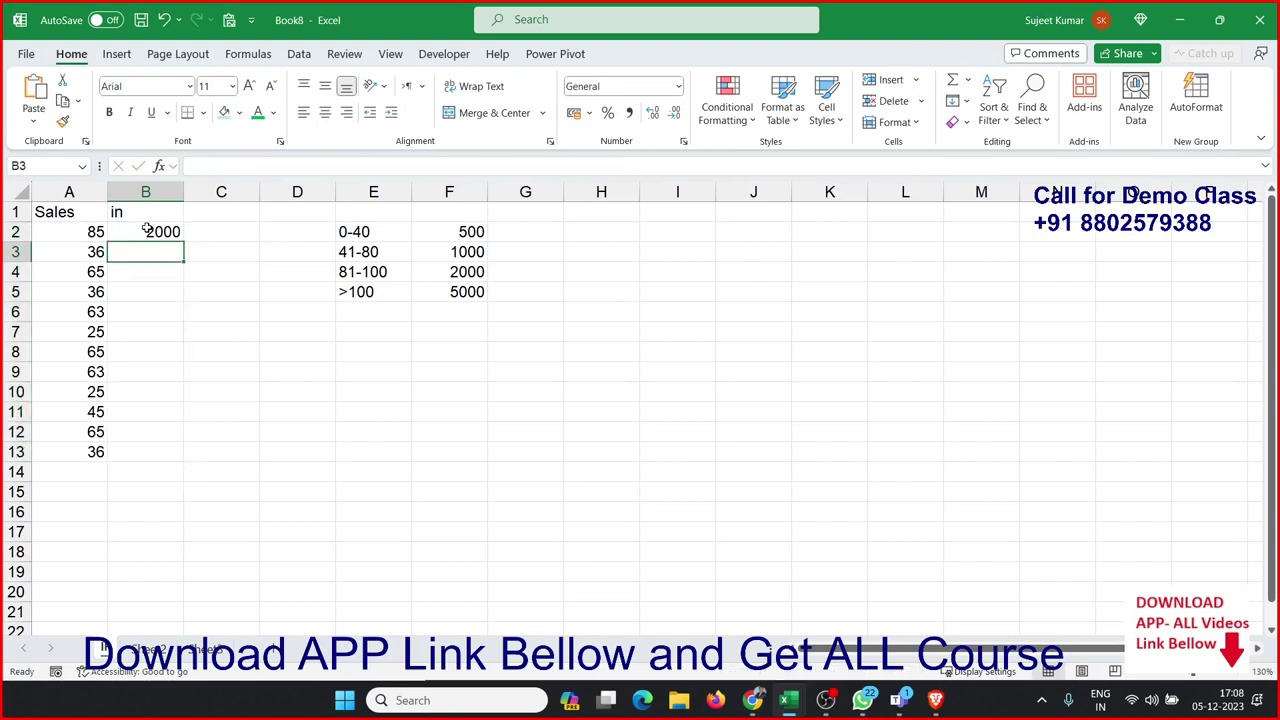
text(=)
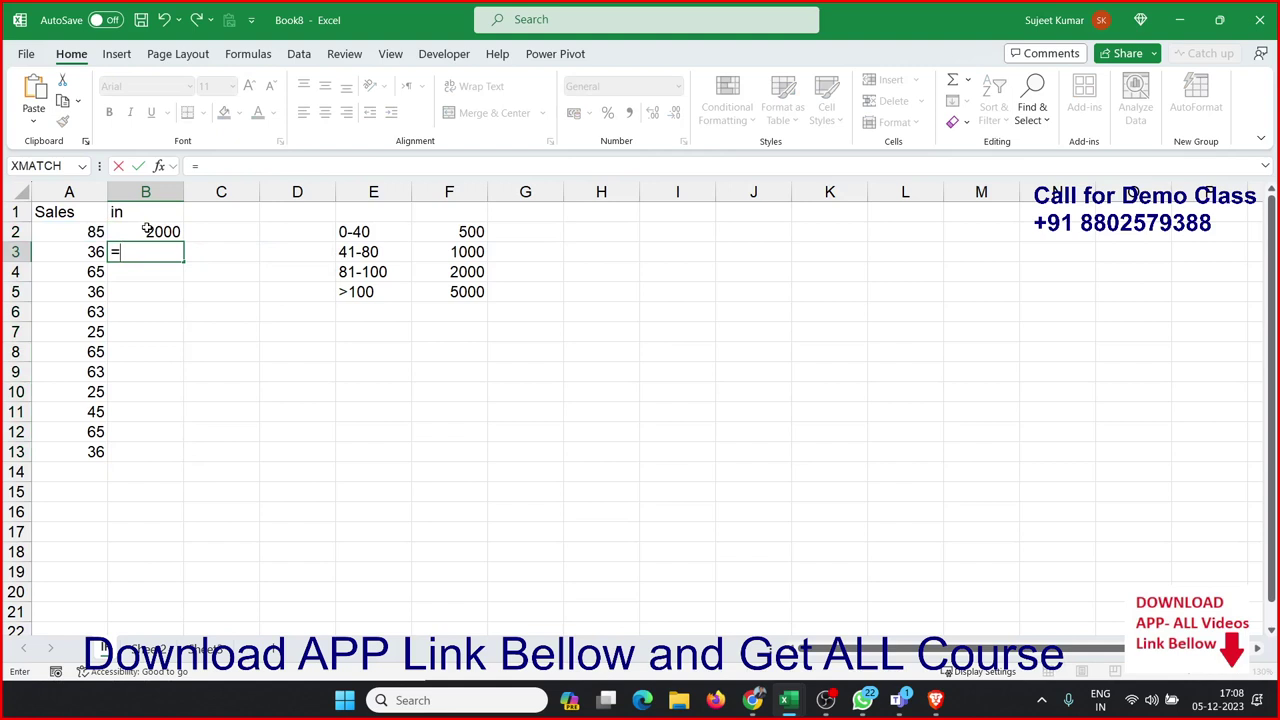
text(ifs)
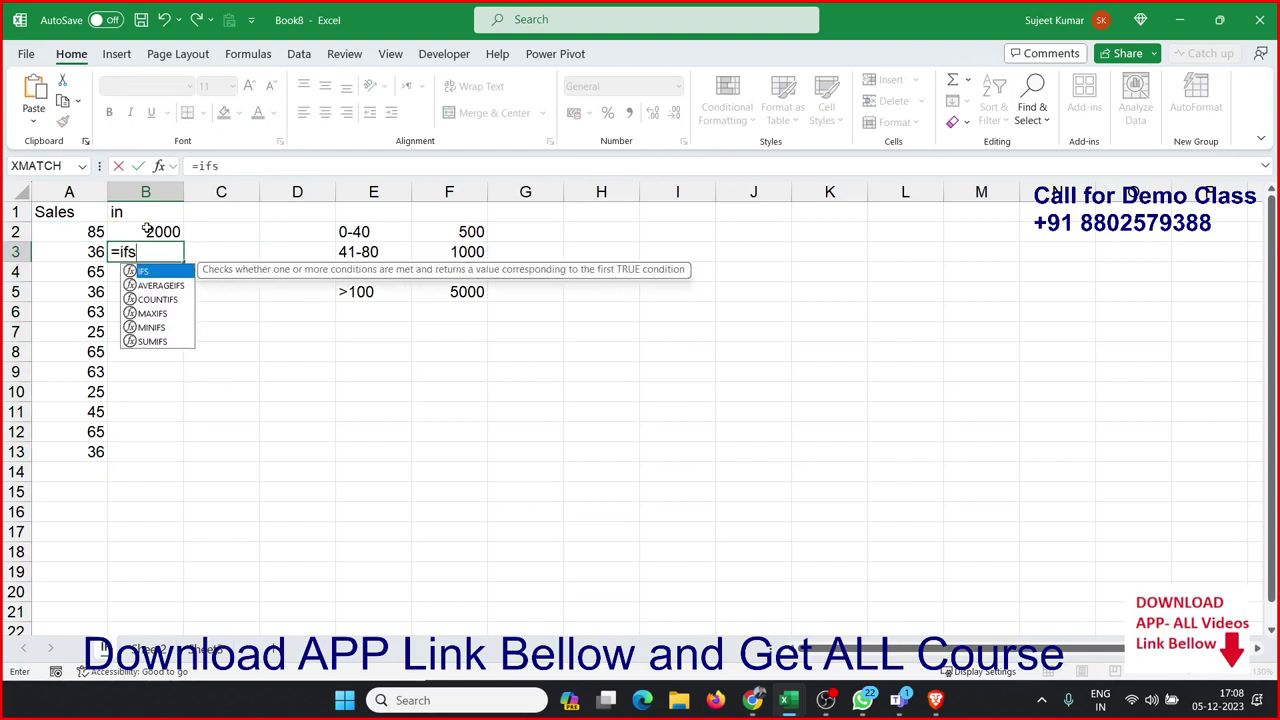
key(Tab)
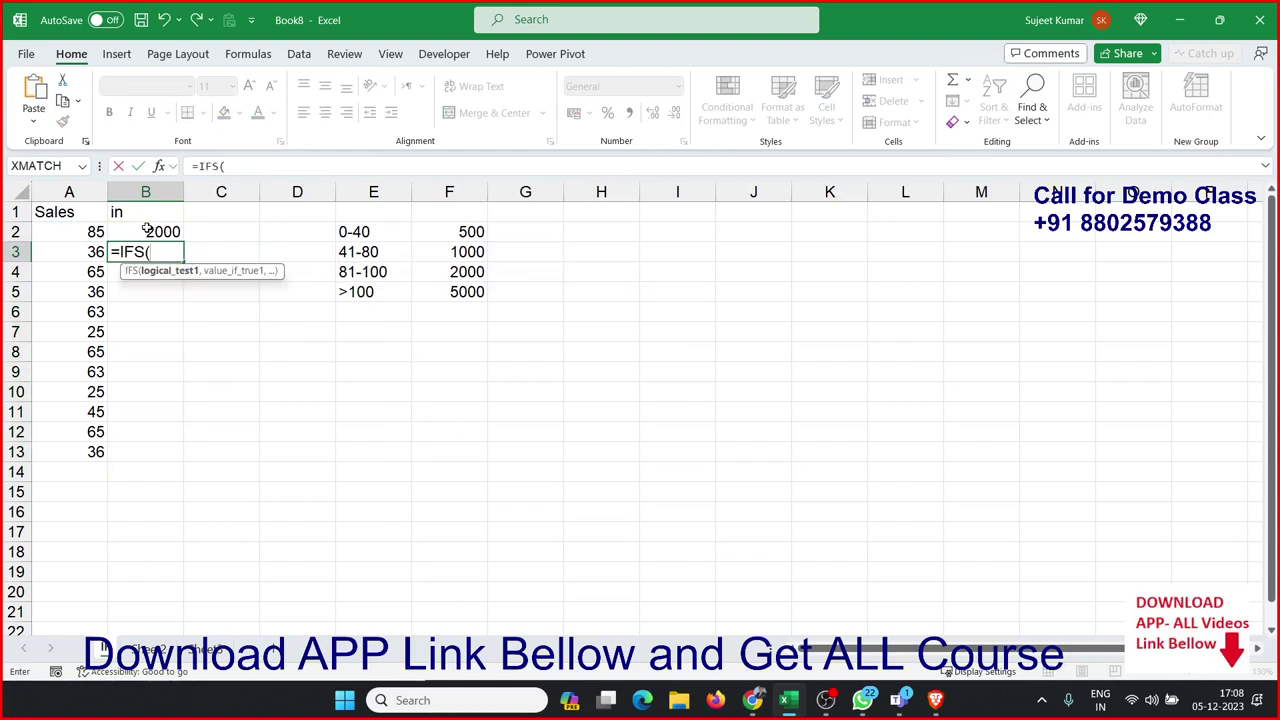
key(Left)
text(<)
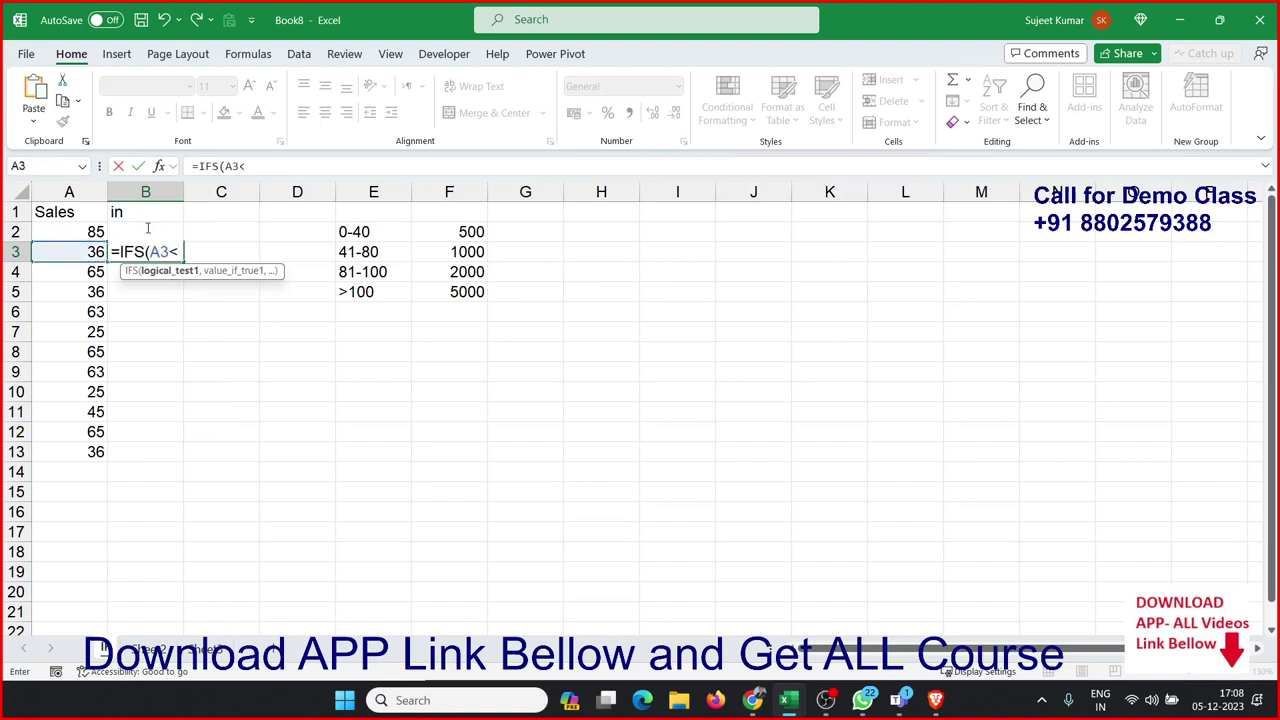
text(=)
text(40,)
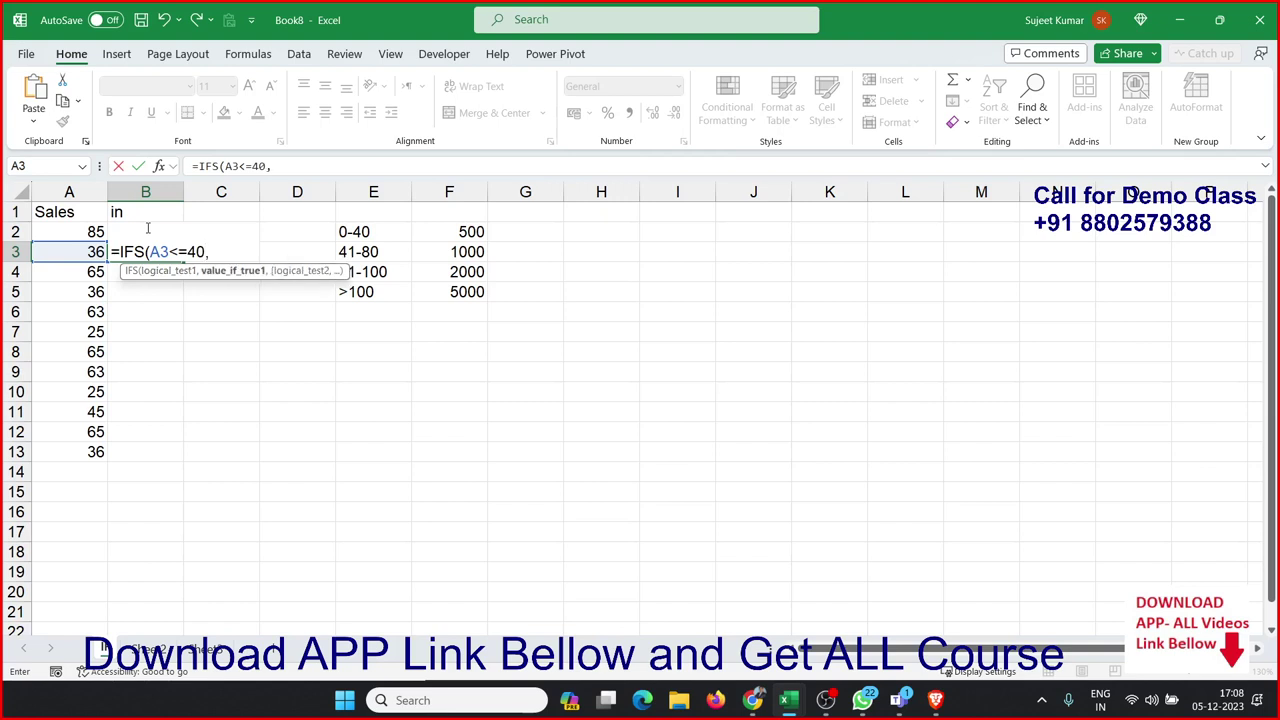
text(500,)
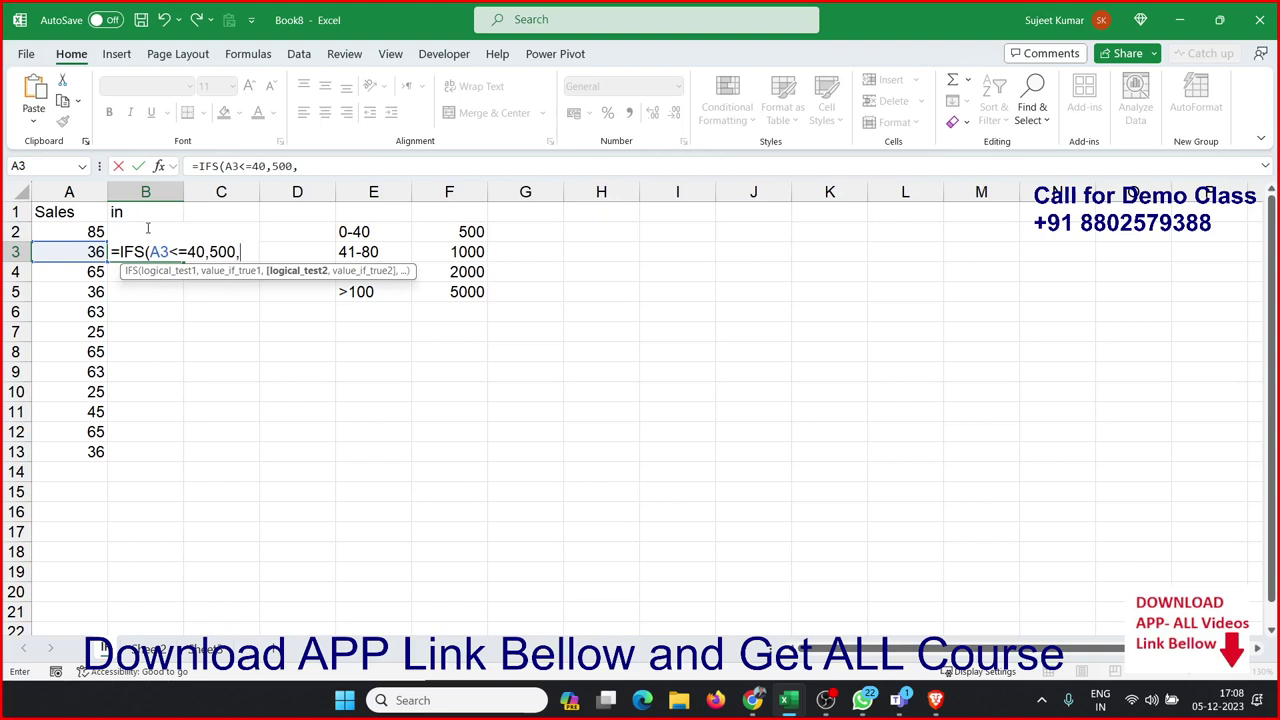
key(Left)
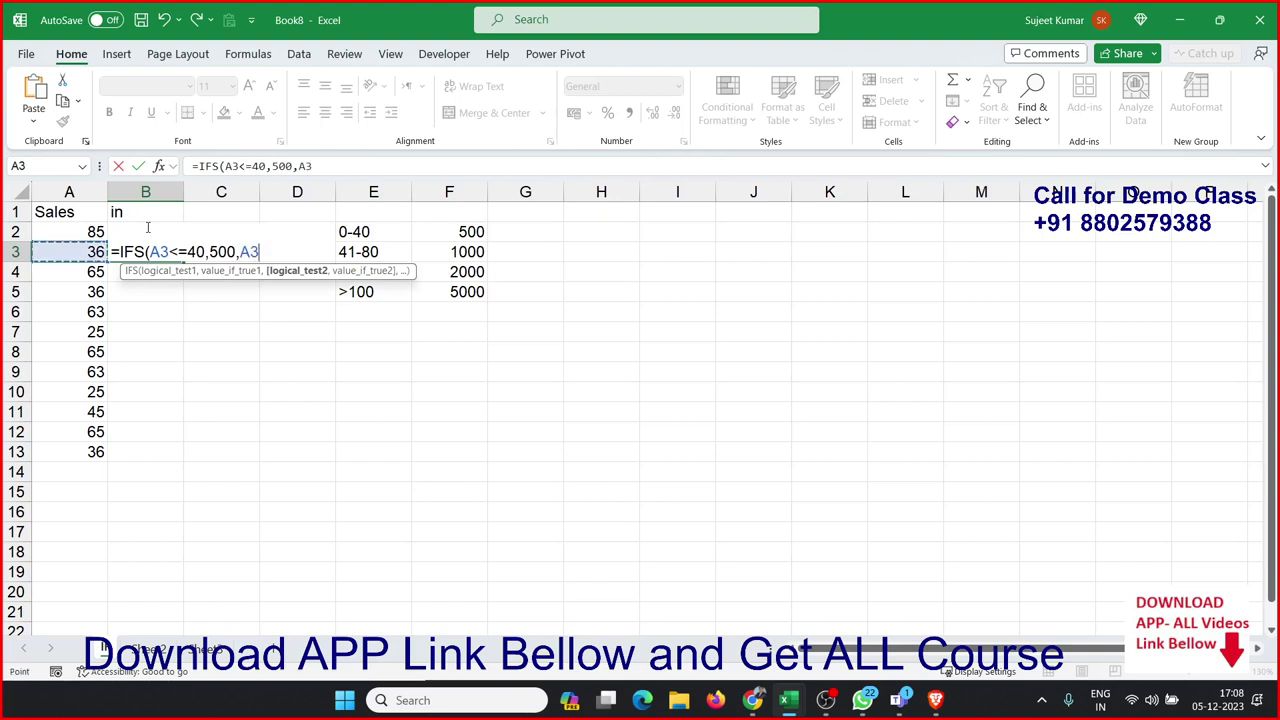
text(<=)
text(80,1)
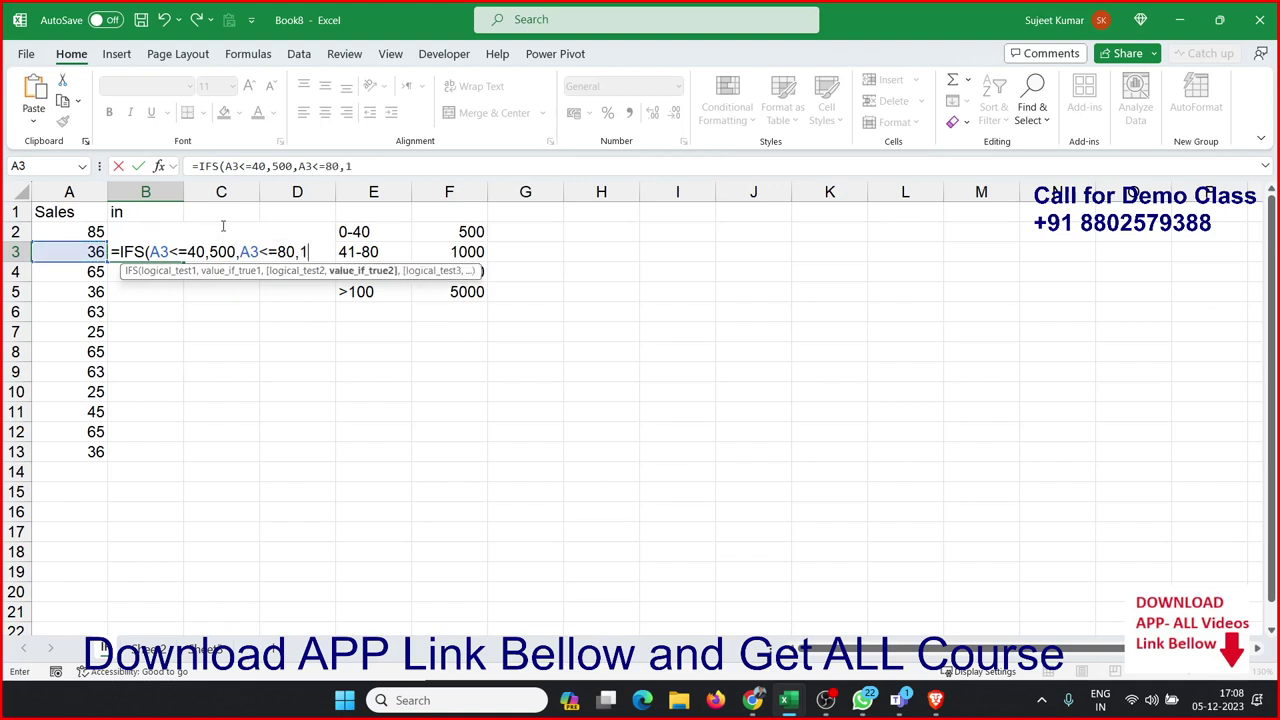
text(000,a3)
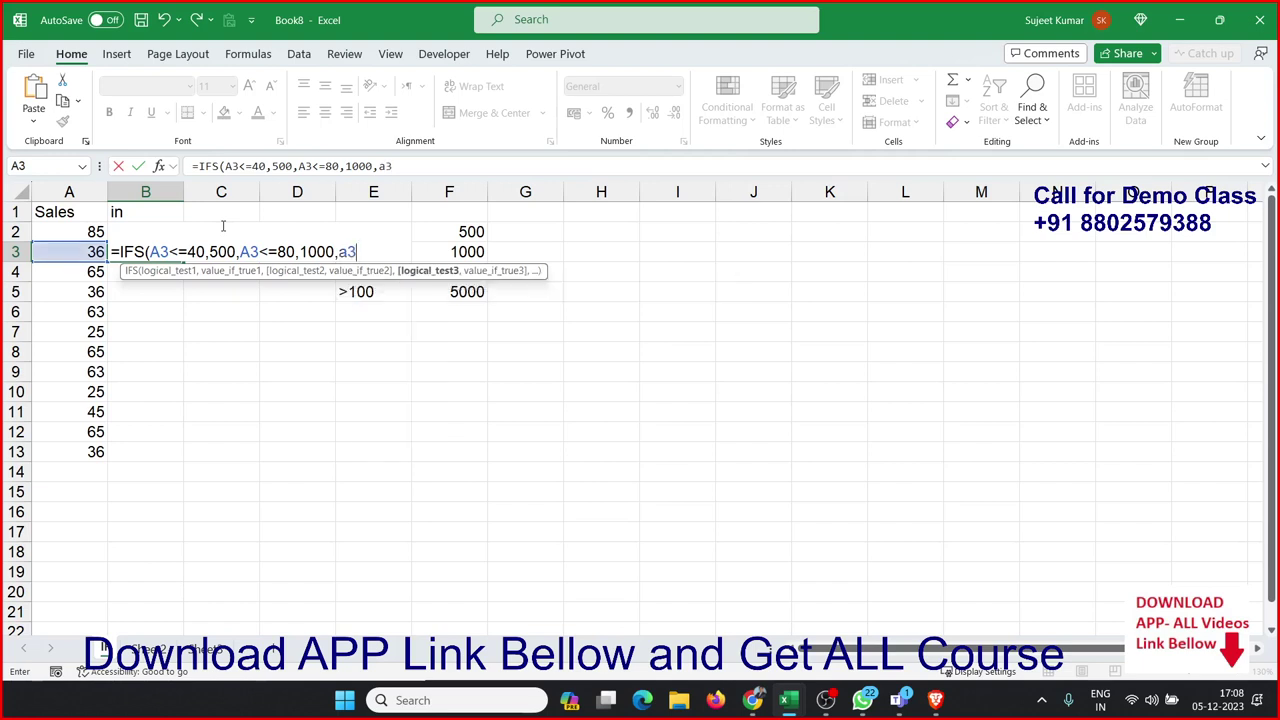
text(<=)
text(00)
key(BackSpace)
key(BackSpace)
text(100)
text(,2)
text(000)
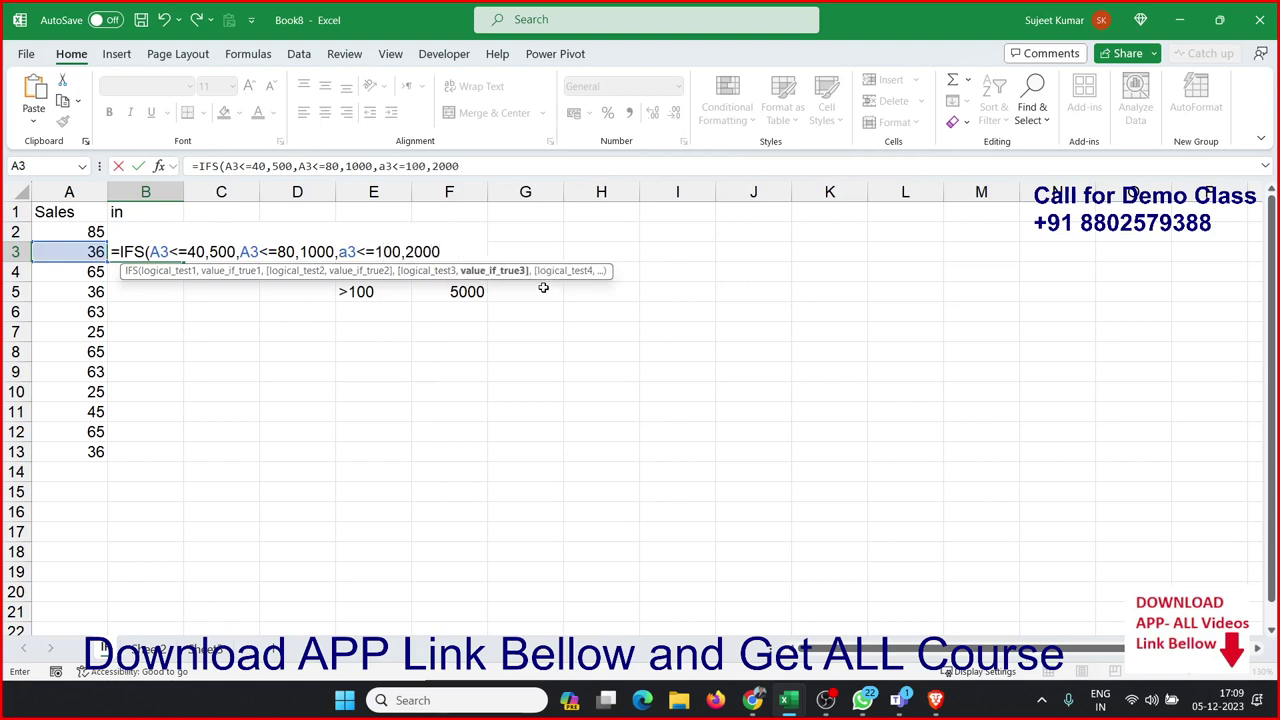
text(,a3)
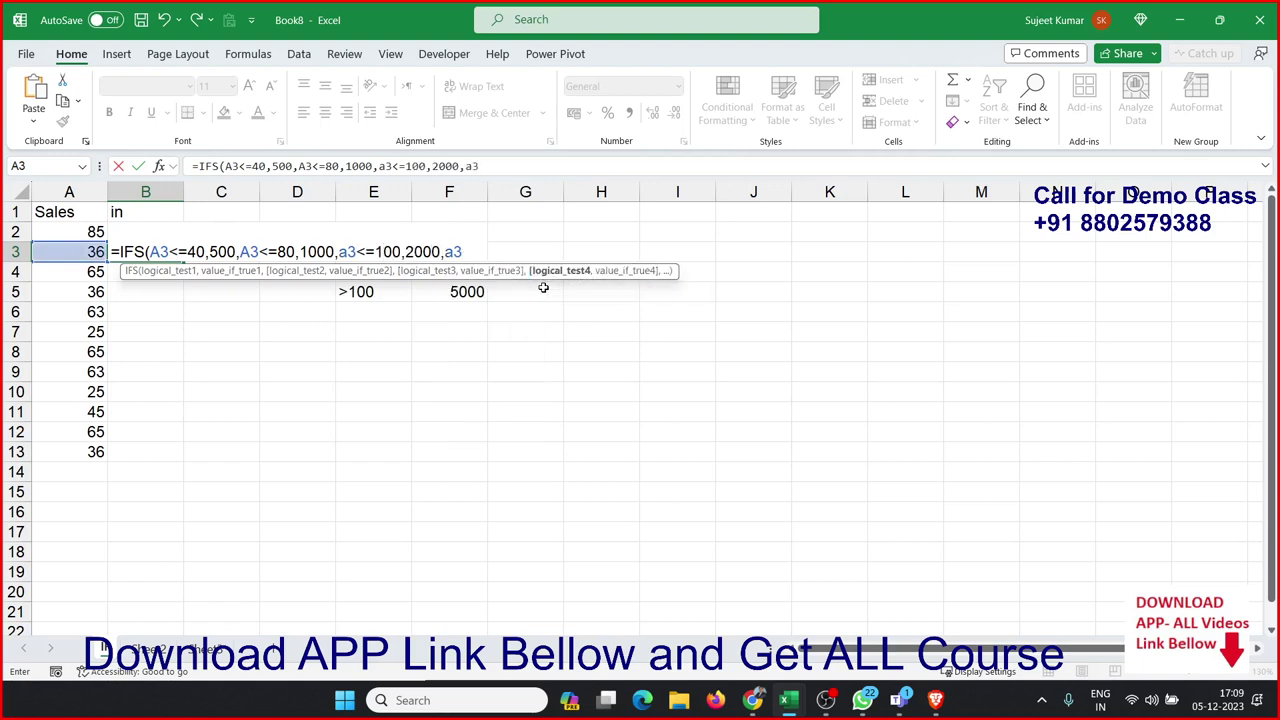
text(>100)
text(,5000)
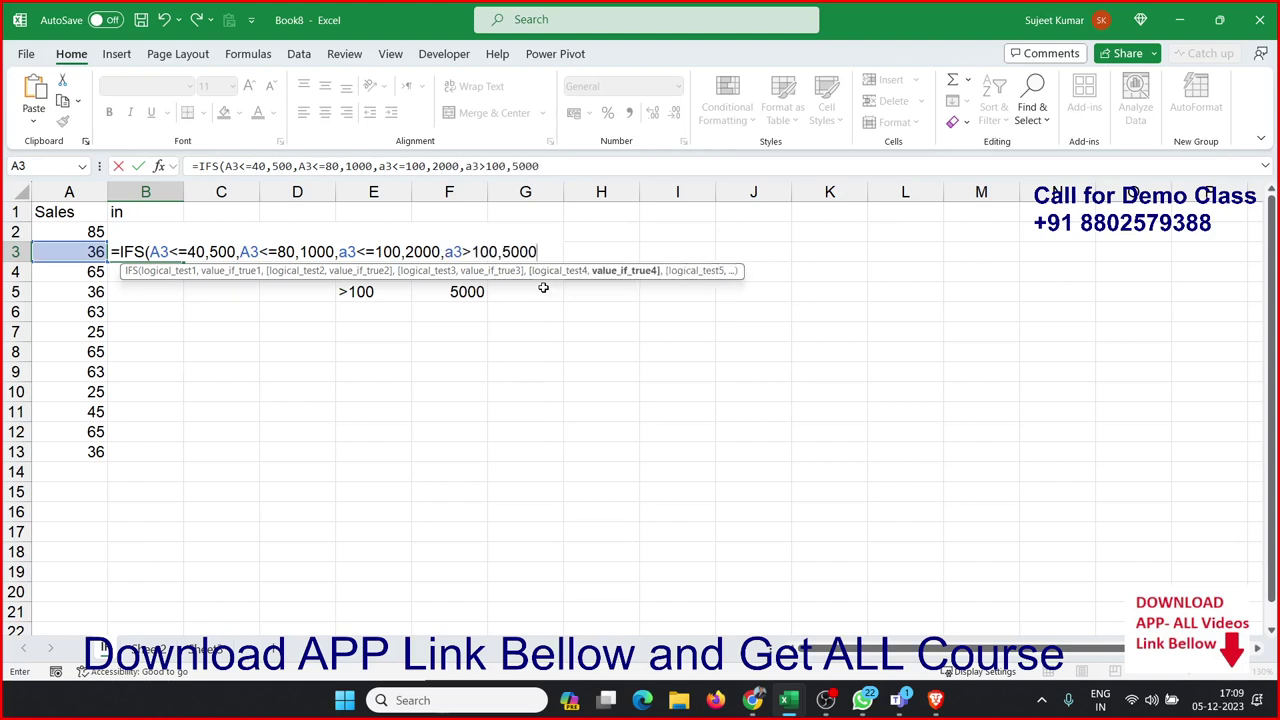
text())
- View B2's nested IF and B3's IFS formulas for comparison, then switch to WhatsApp
key(Return)
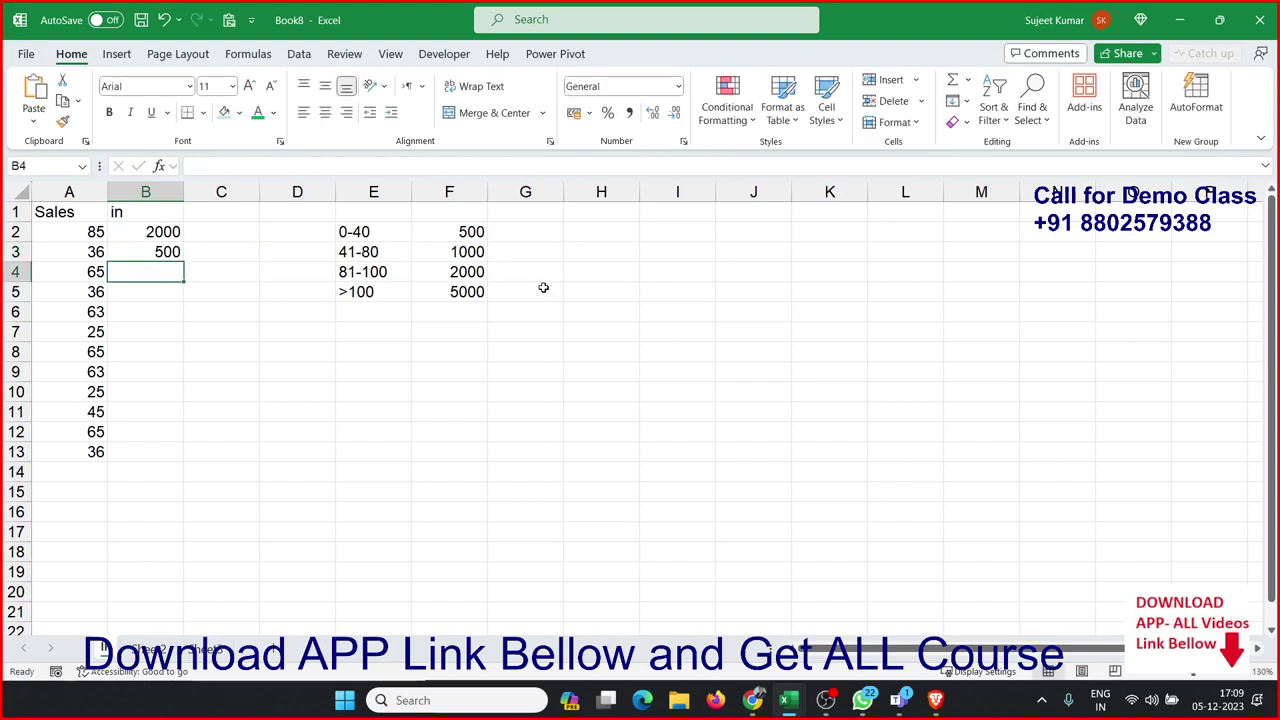
key(Up)
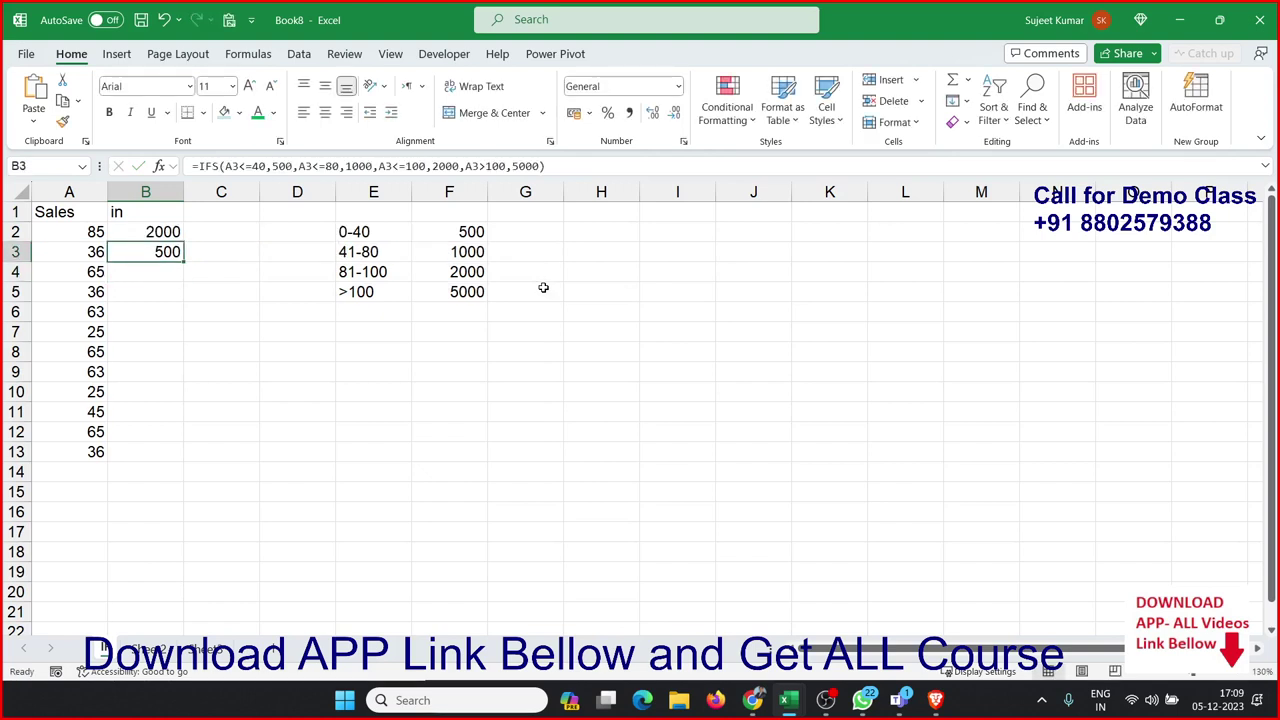
key(Up)
key(F2)
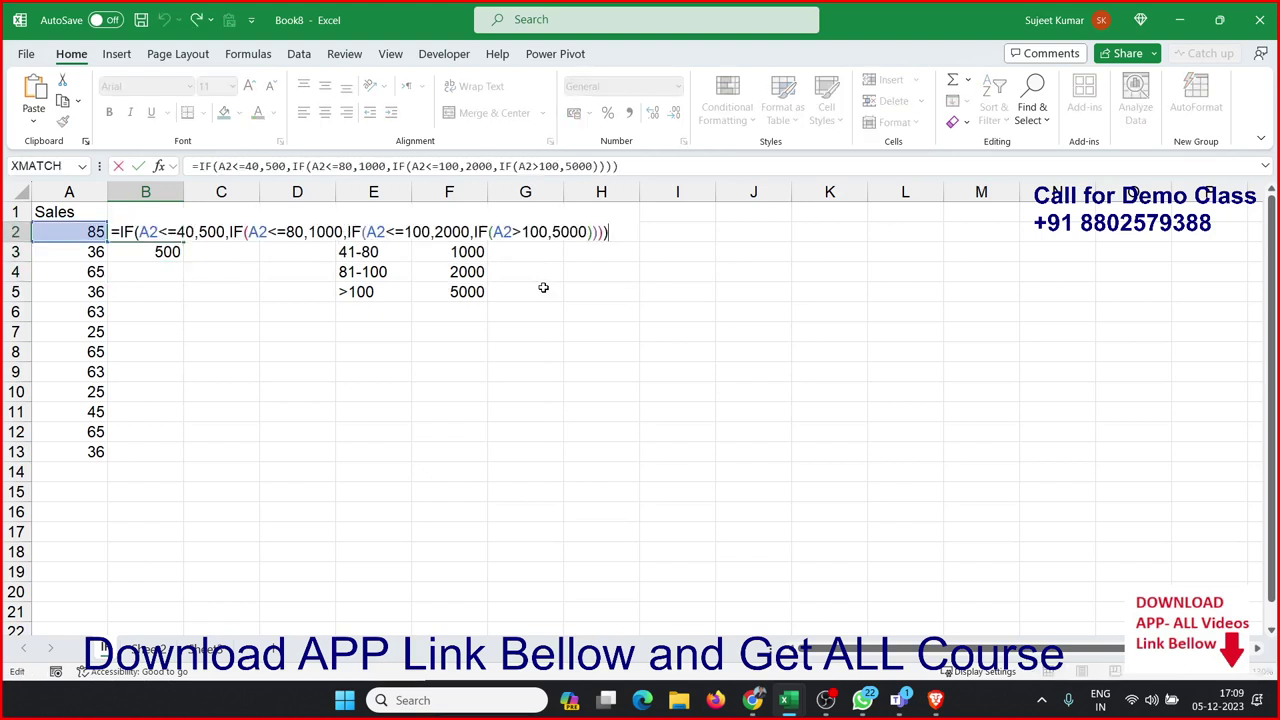
key(Escape)
key(Down)
key(F2)
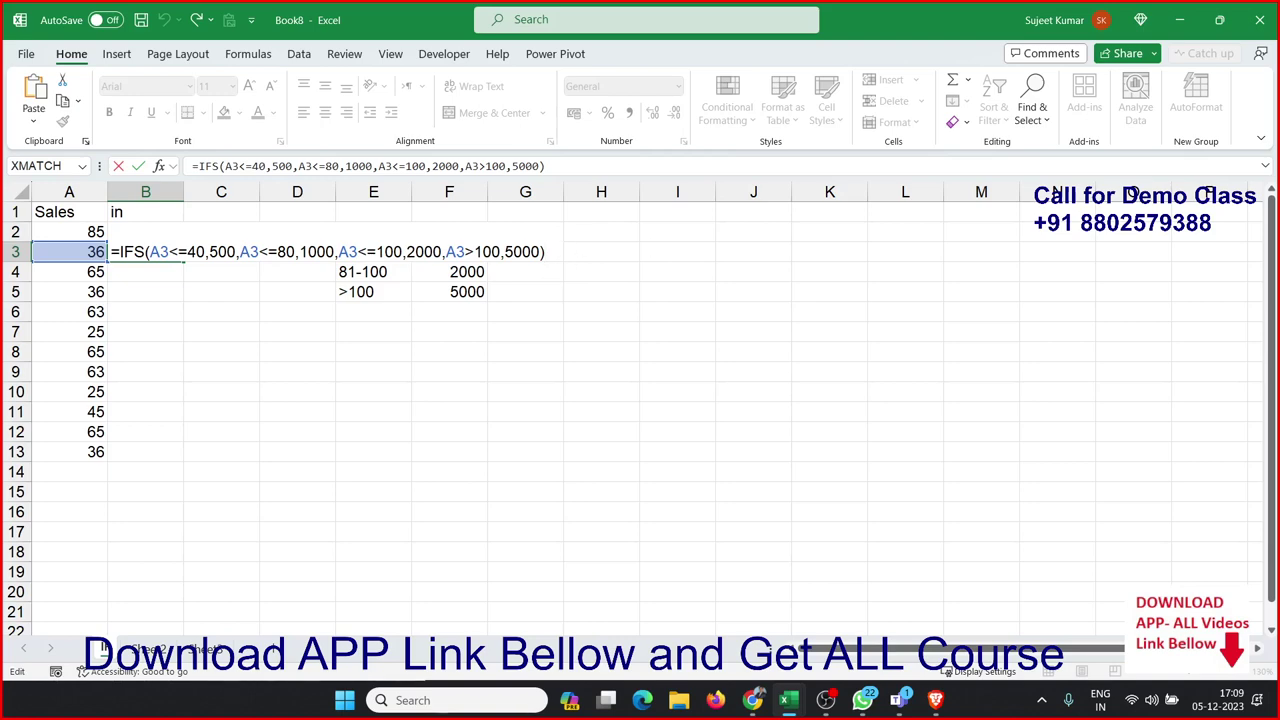
key(alt+Tab)
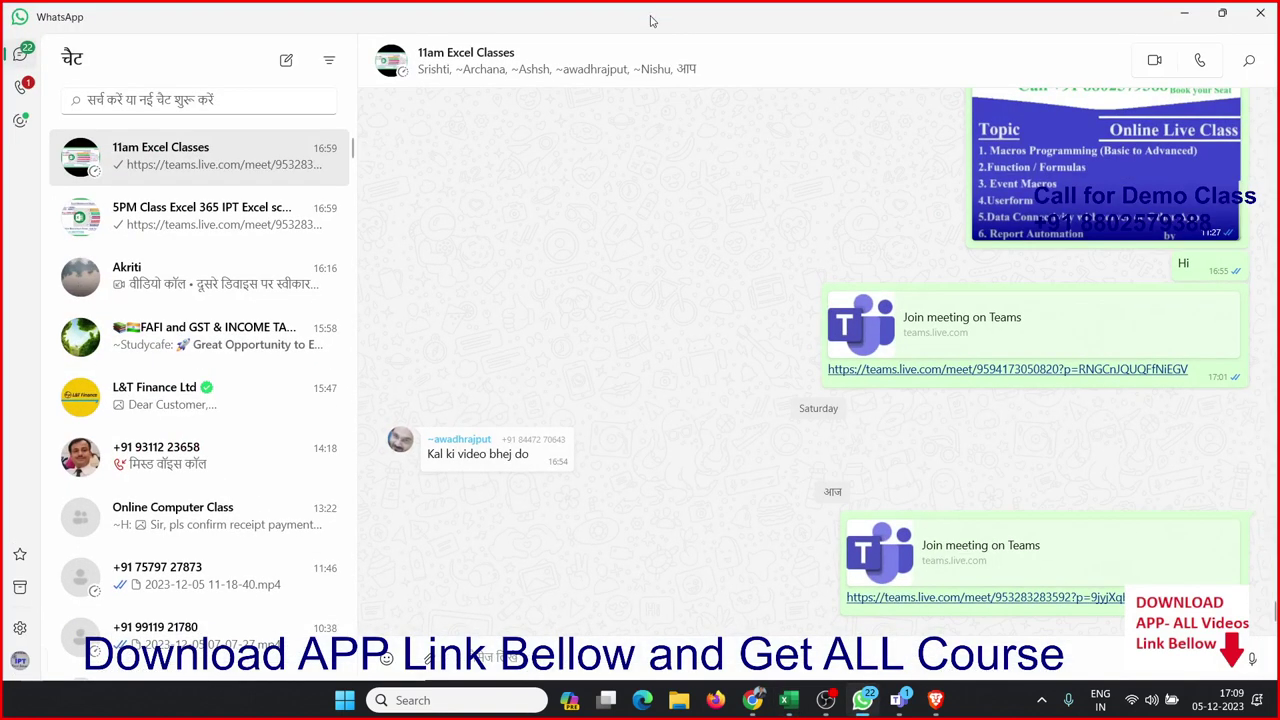
- Switch from WhatsApp back to the Excel workbook
key(alt+Tab)
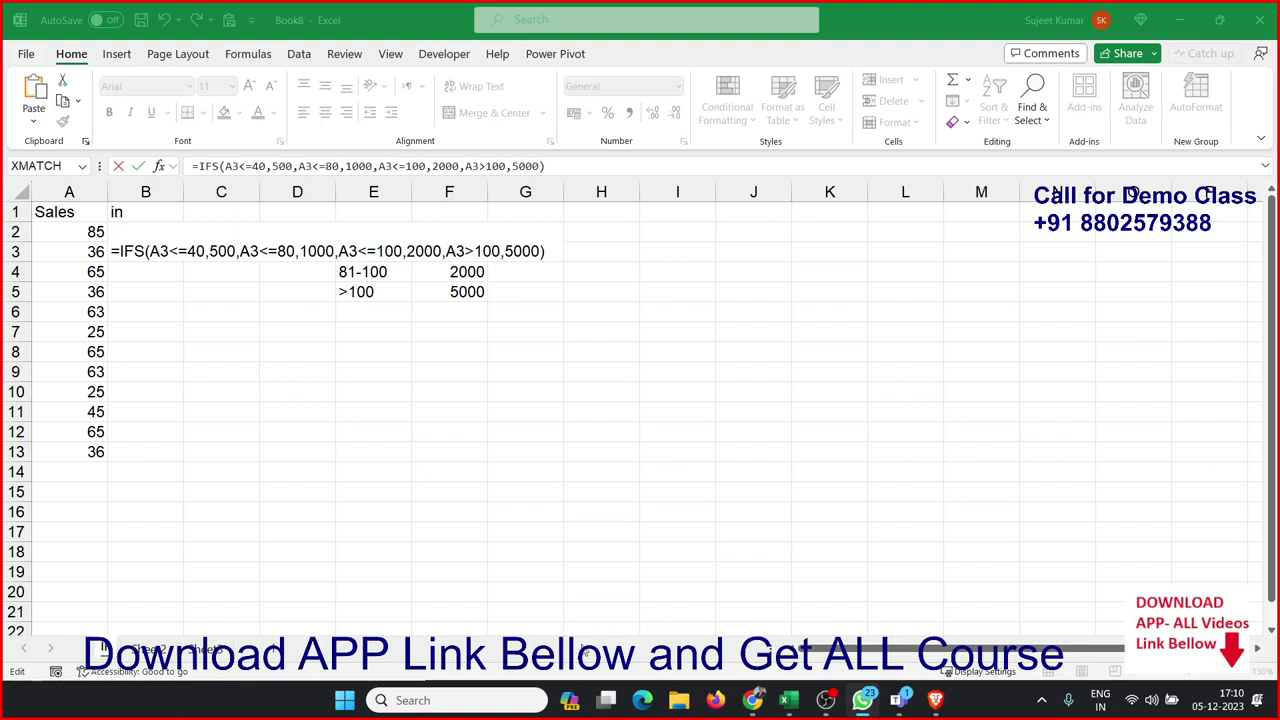
- Commit B3's IFS formula, which returns 500 for the 36 sale, and reselect B3
key(Return)
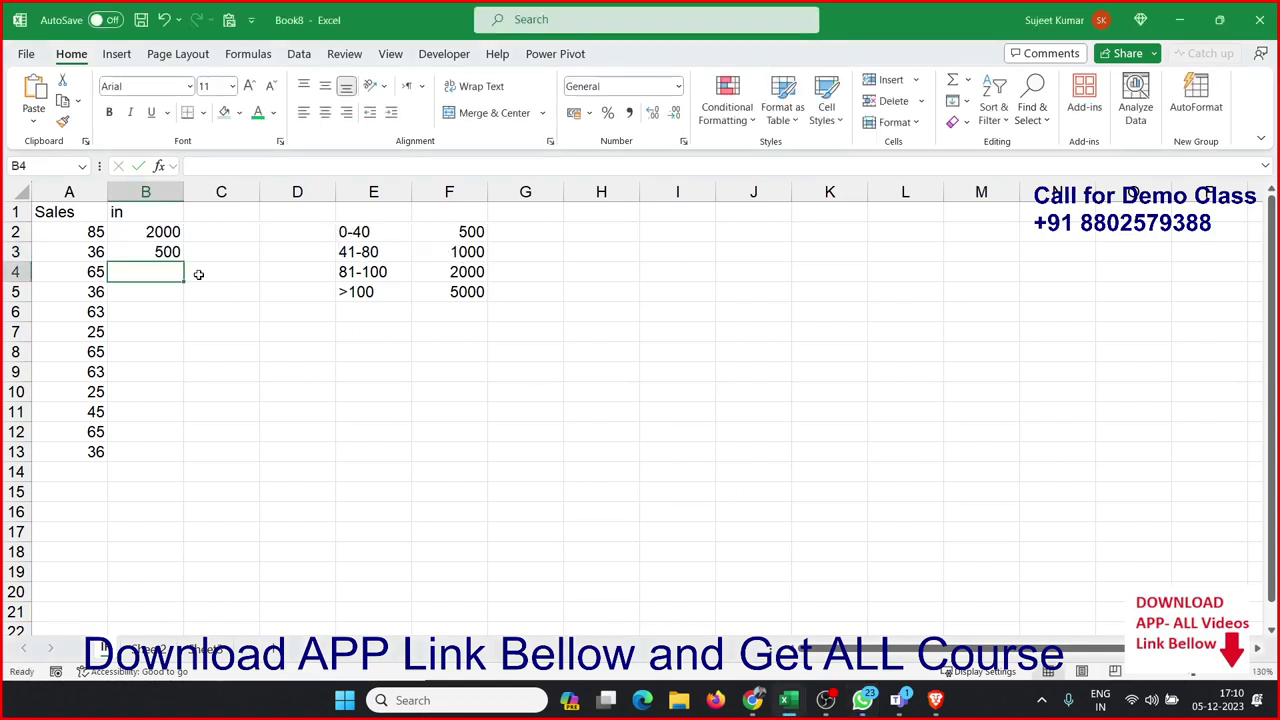
key(Up)
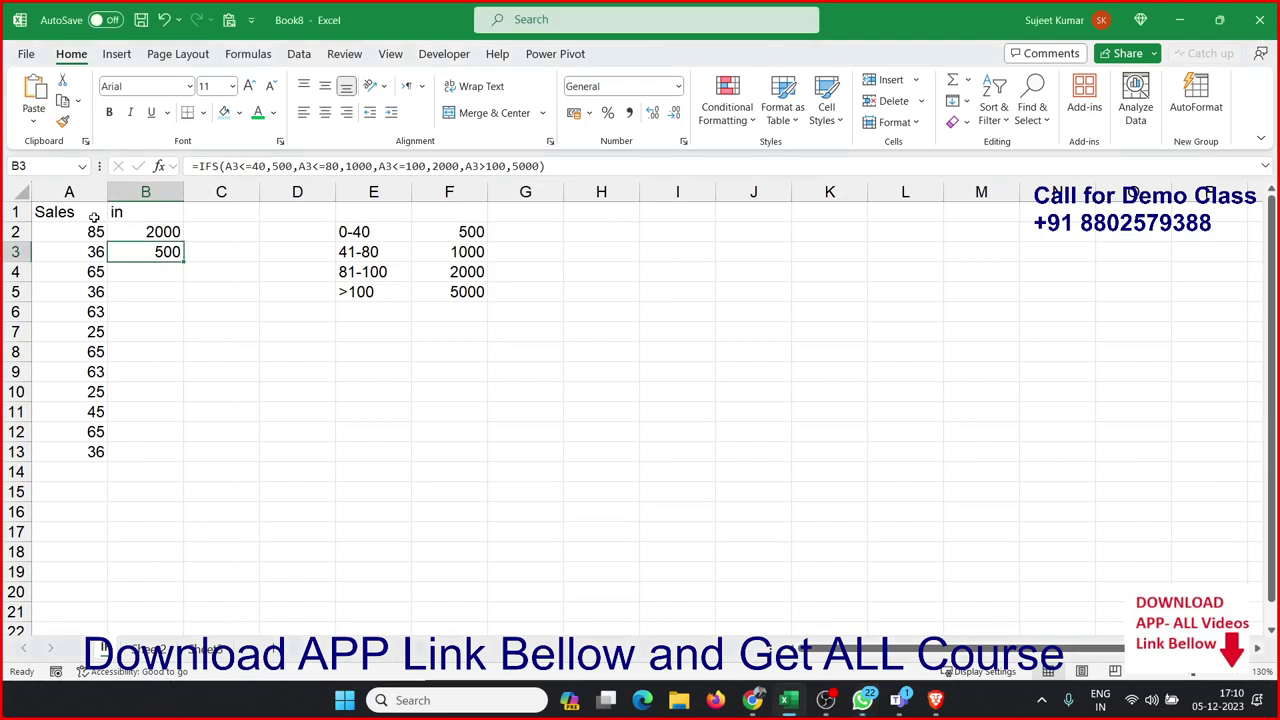
- Copy the Sales column onto Sheet2 and clear the values below the heading
mouse_move(90, 213)
mouse_down()
mouse_move(119, 452)
mouse_move(104, 452)
mouse_up()
key(ctrl+c)
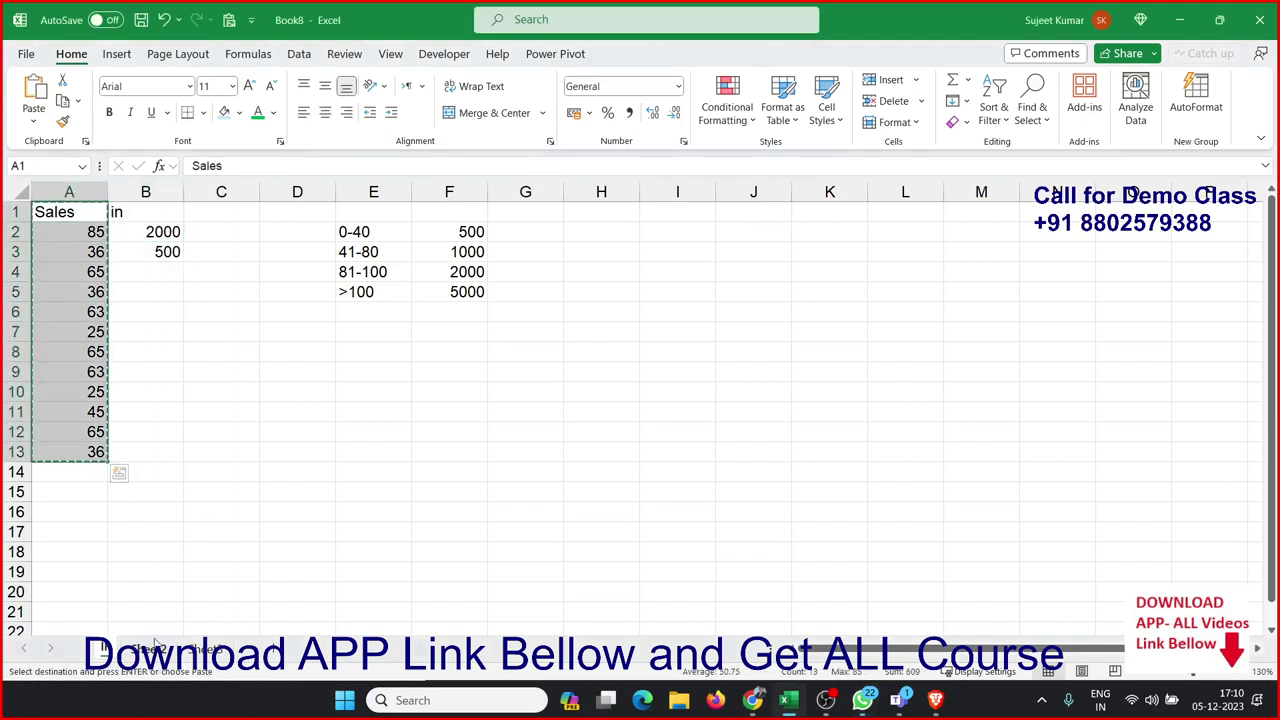
key(ctrl+Page_Down)
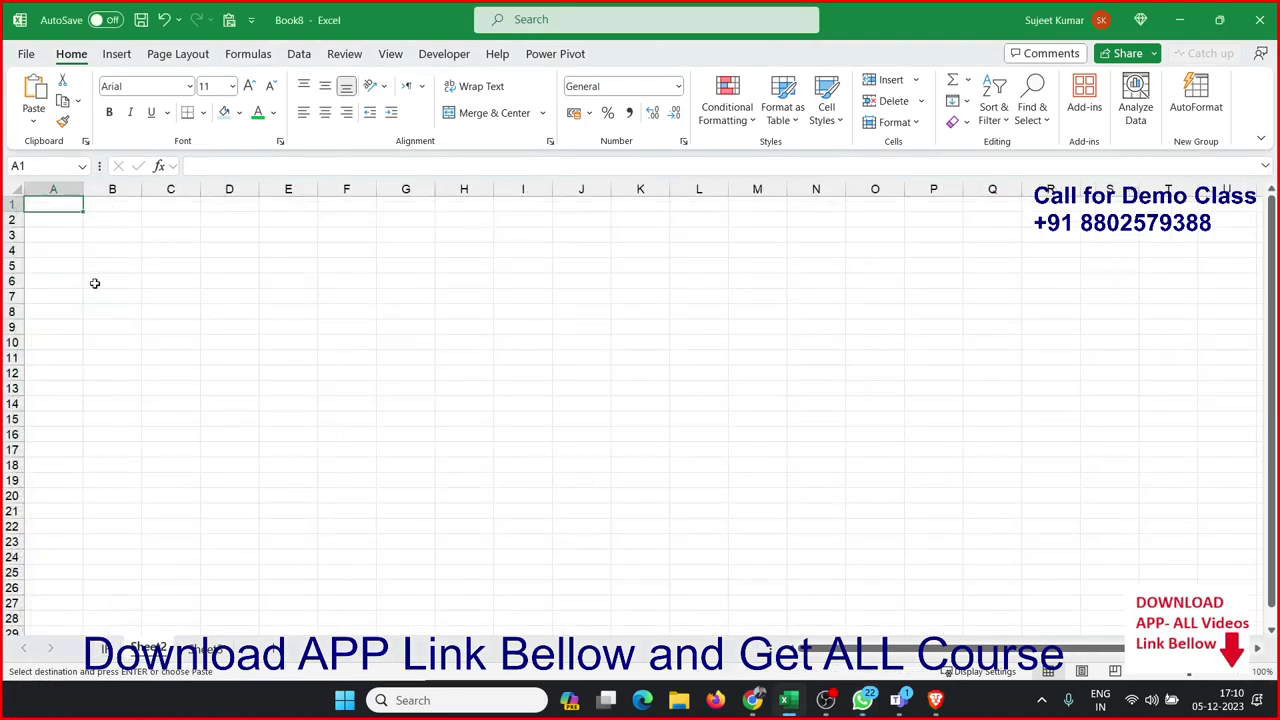
key(ctrl+v)
click(76, 233)
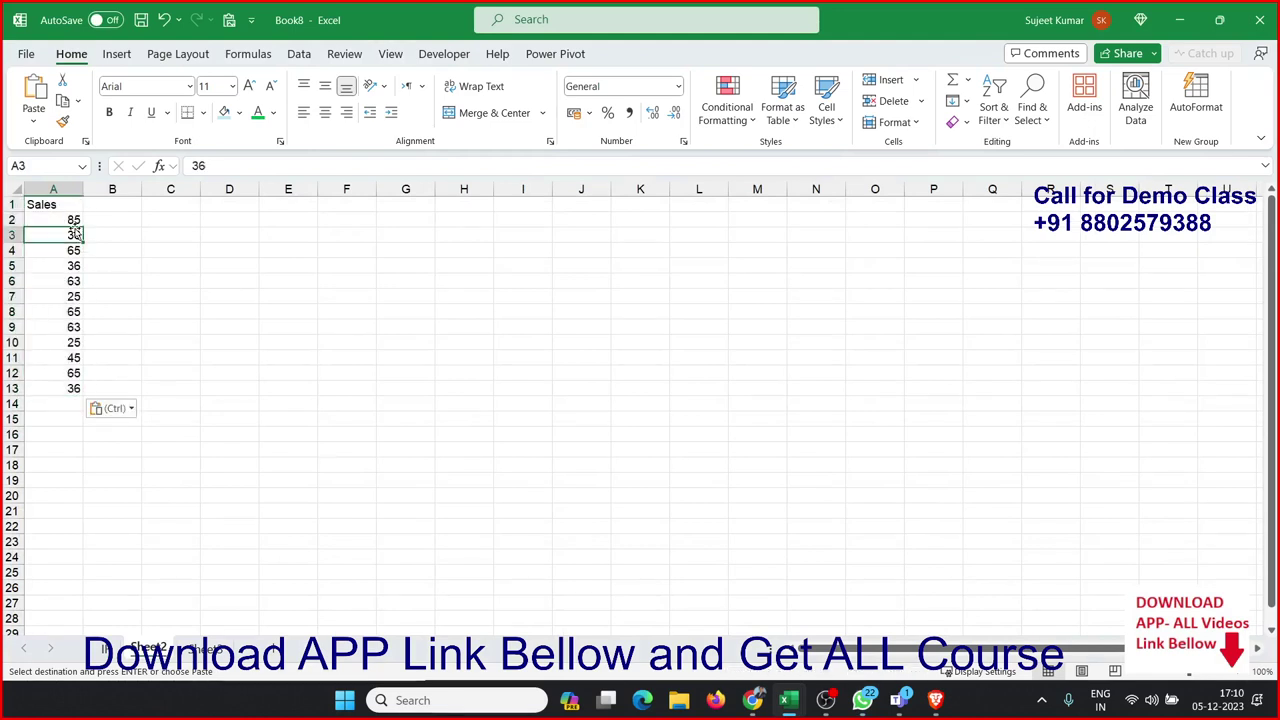
click(74, 224)
key(ctrl+shift+Down)
key(Delete)
key(Up)
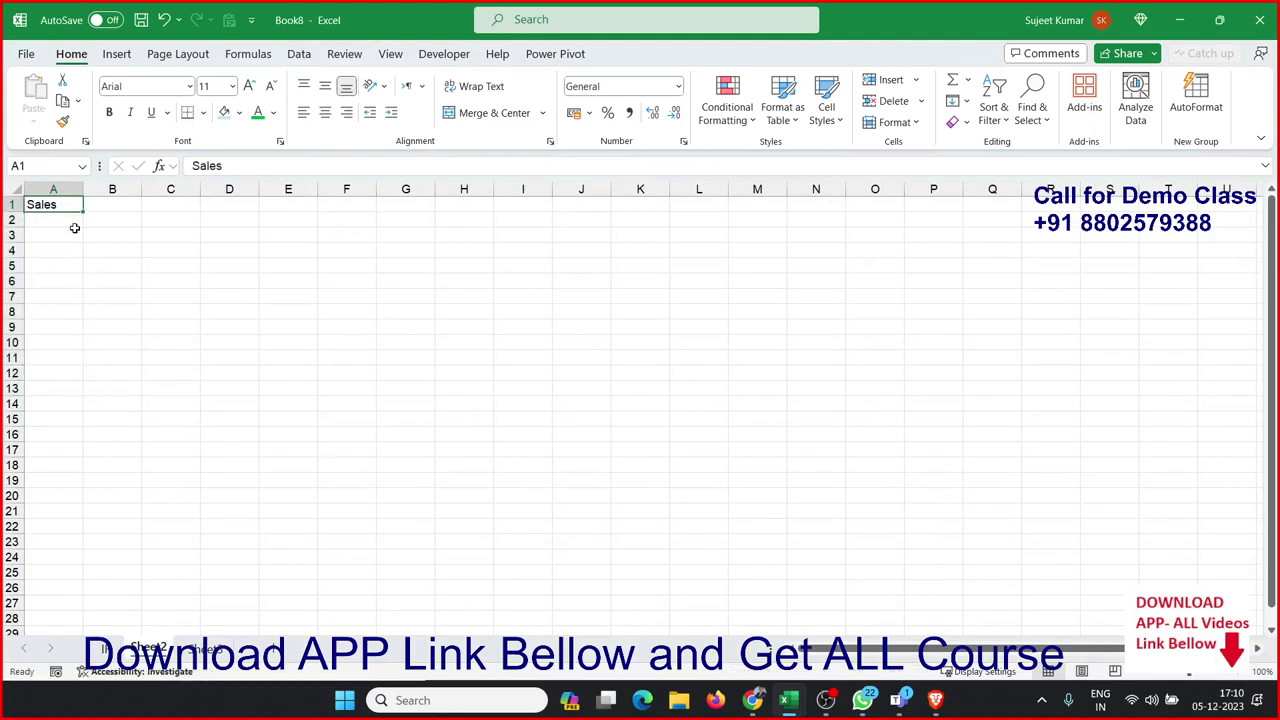
- Enter the sales figures 200, 300, 40, 60 and 700 in A2:A6
key(Down)
text(200)
key(Return)
text(30)
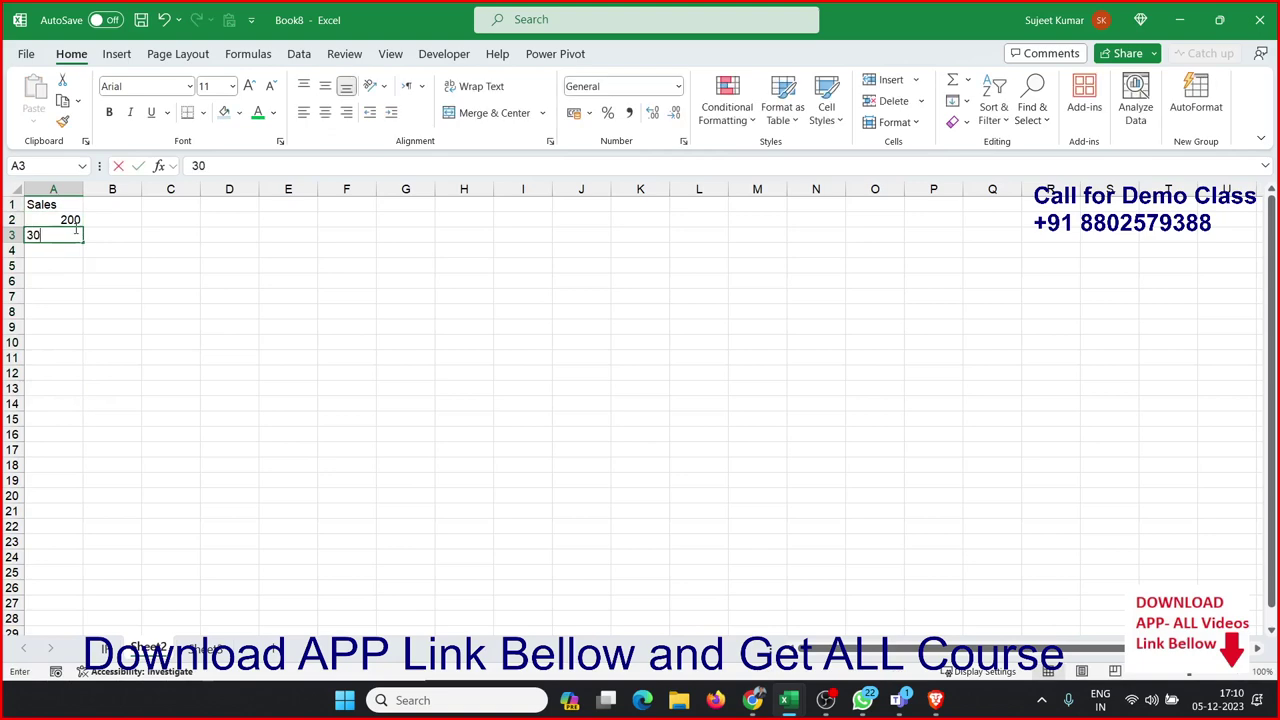
text(0)
key(Return)
text(400)
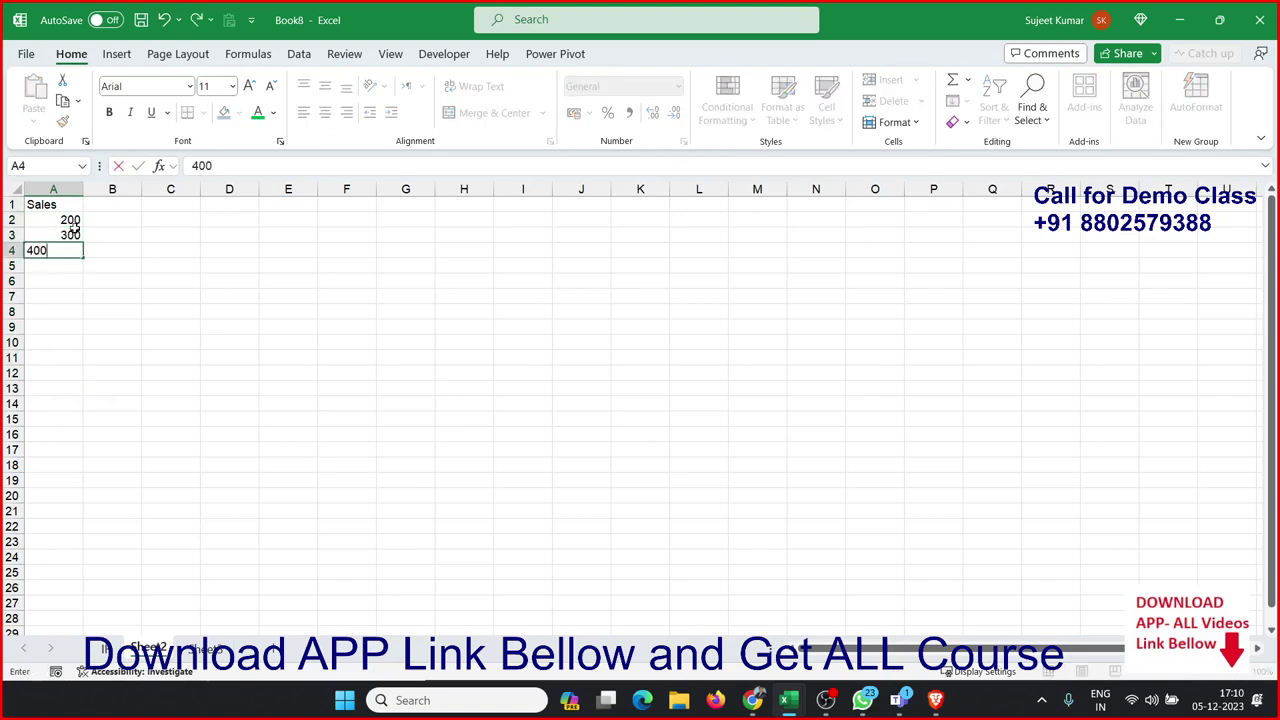
key(BackSpace)
key(Return)
text(0)
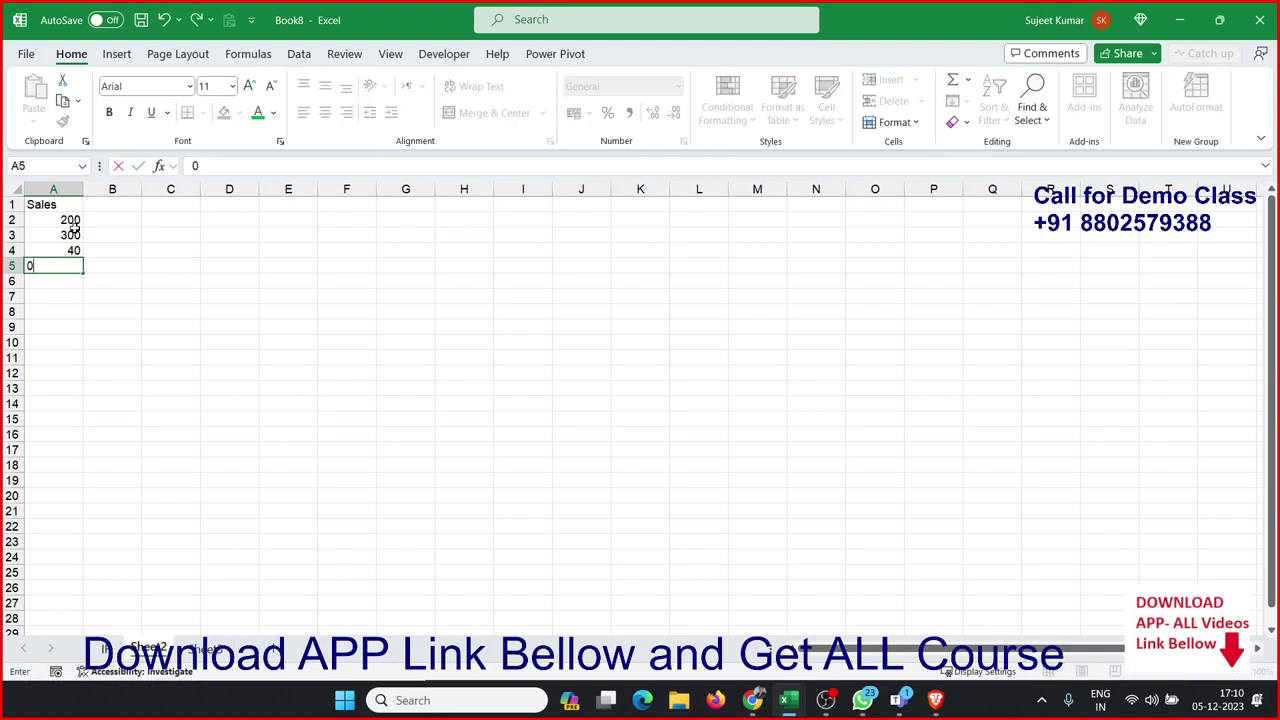
key(BackSpace)
text(60)
key(Return)
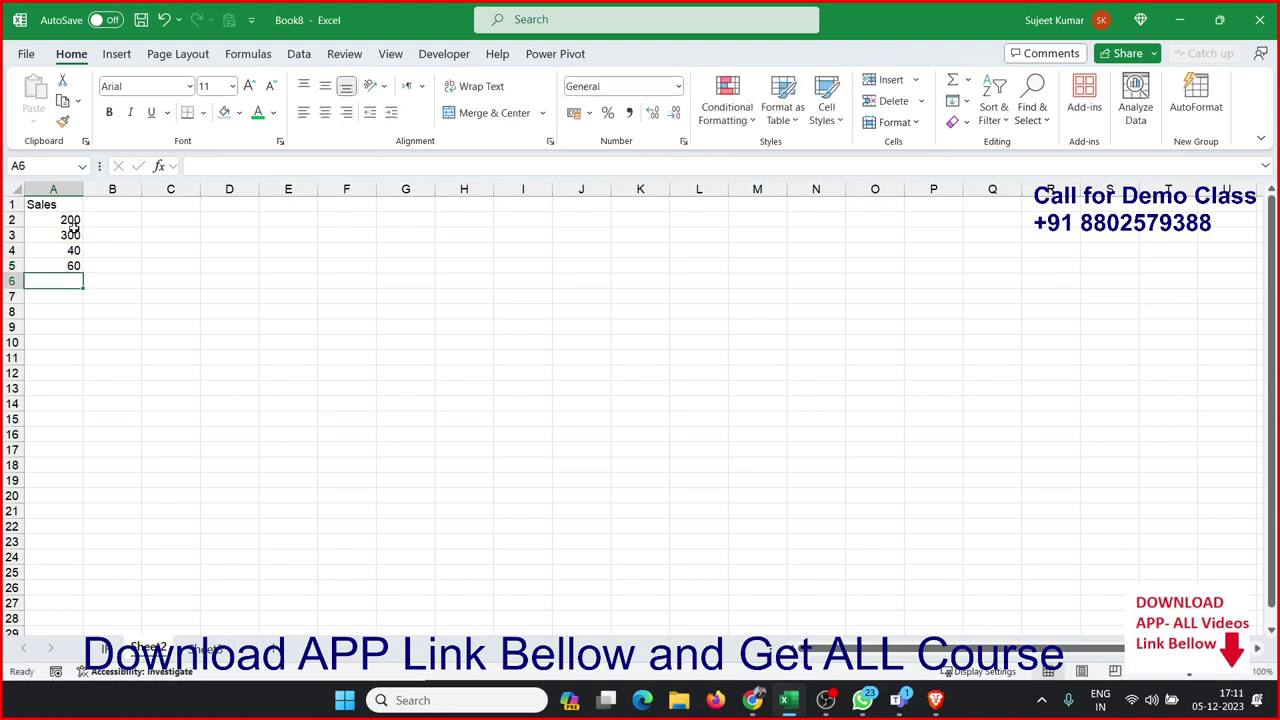
text(700)
key(Return)
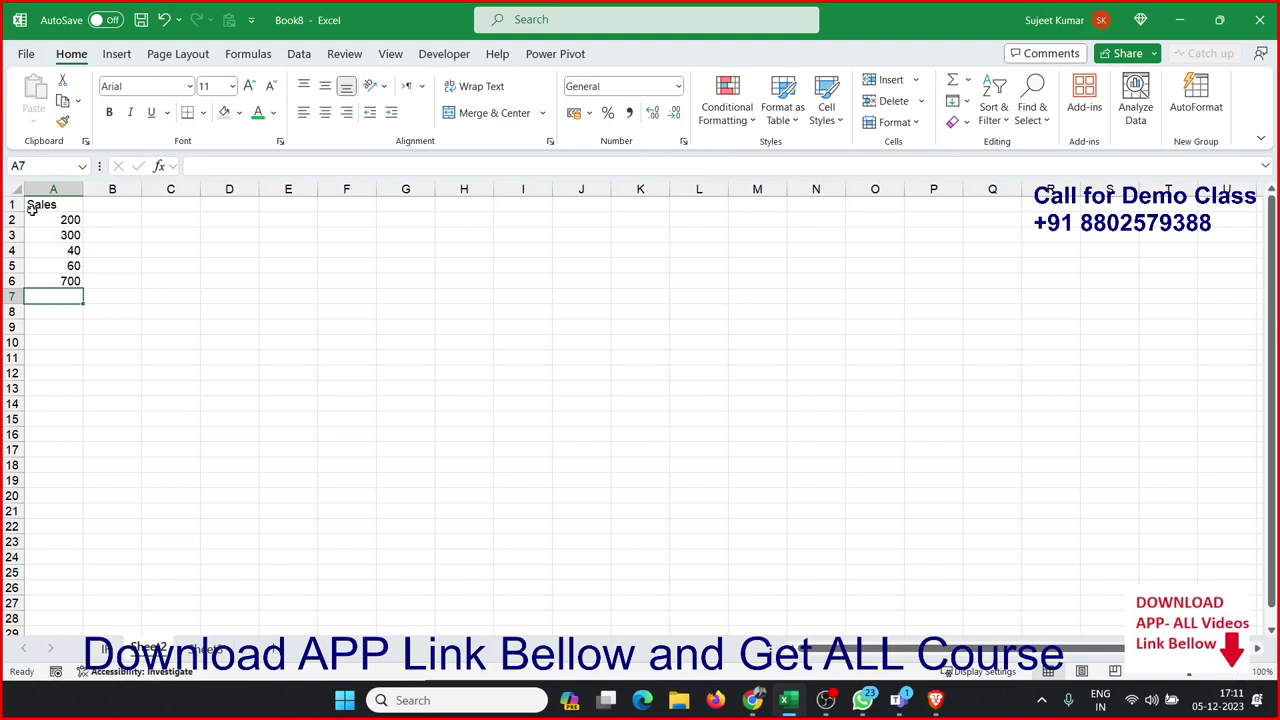
- Rename the headings to Unit in A1 and amt in B1
click(32, 204)
text(Unit)
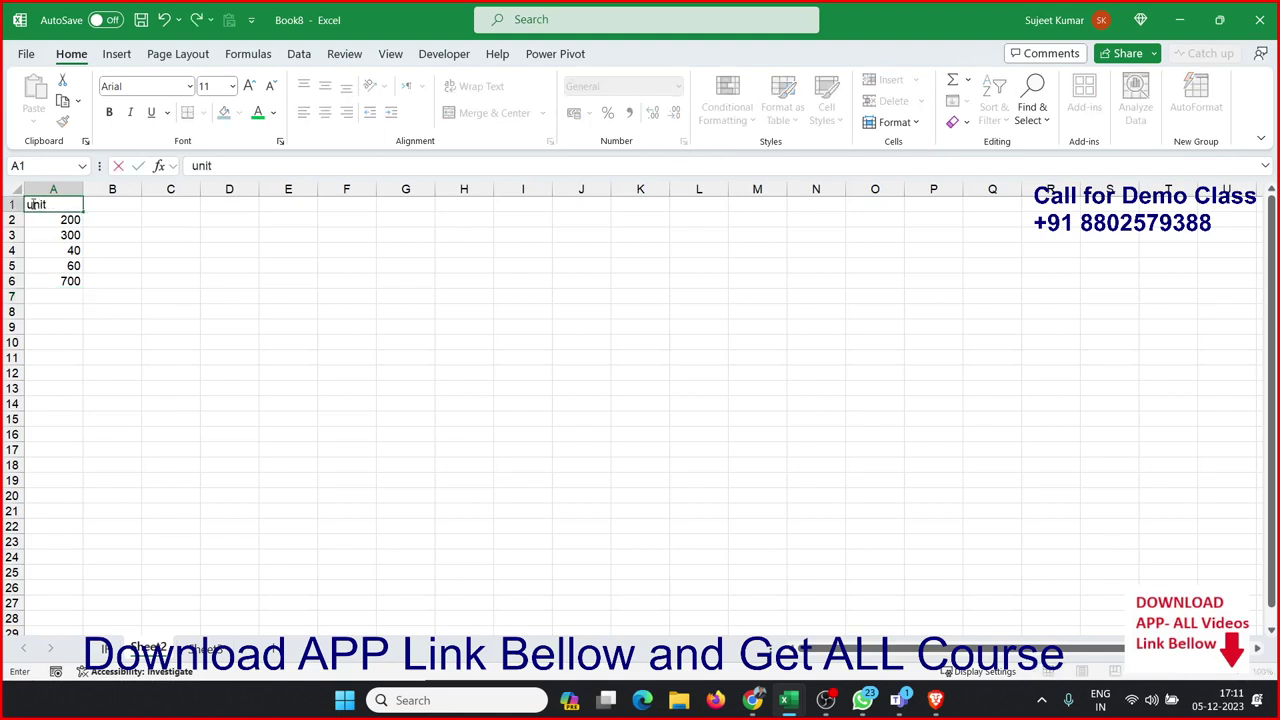
key(Tab)
text(amt)
key(Return)
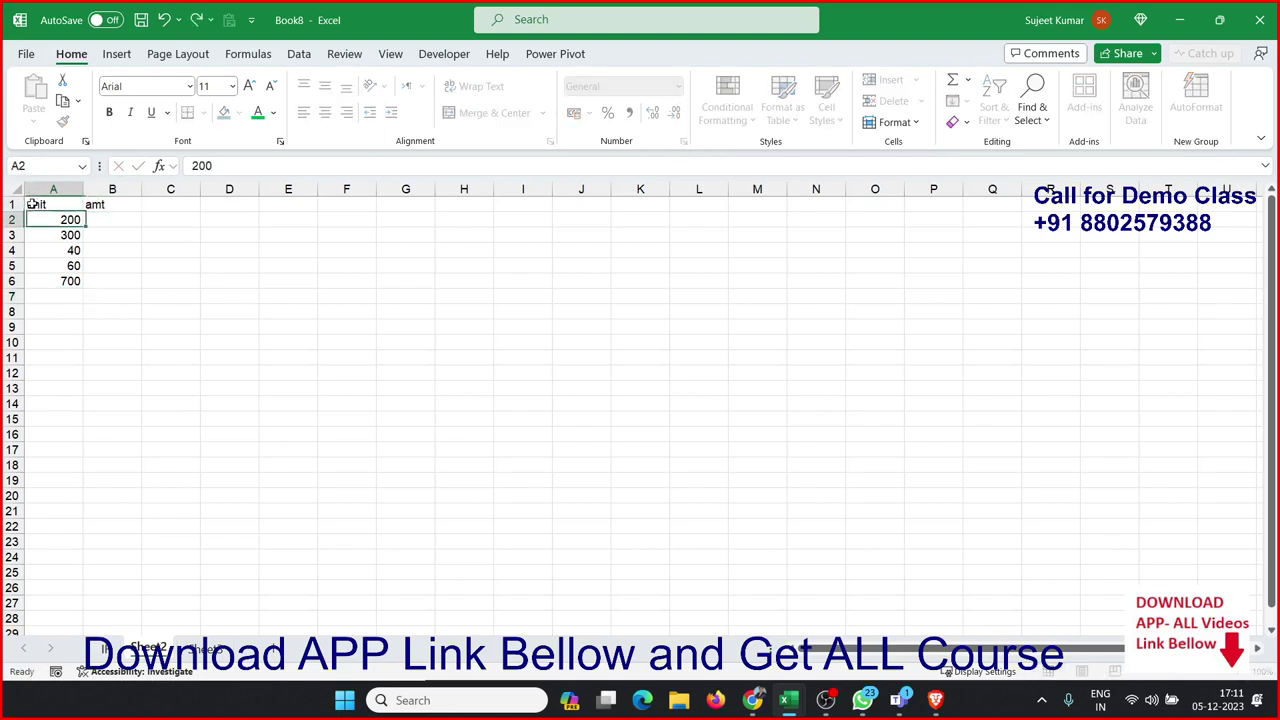
scroll(197, 289, up, 3)
scroll(197, 289, up, 1)
scroll(197, 289, up, 1)
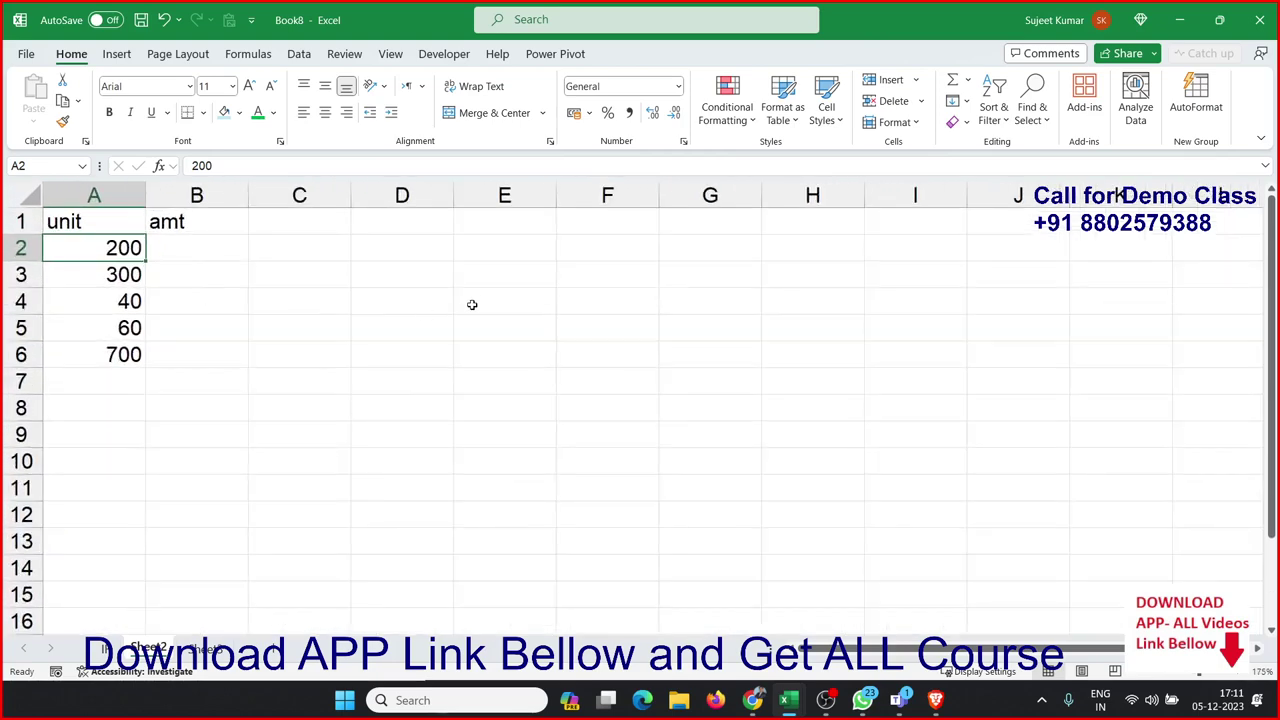
- Enter the rate bands <200 → Free and 200-500 → 3 in E2:F3
click(476, 246)
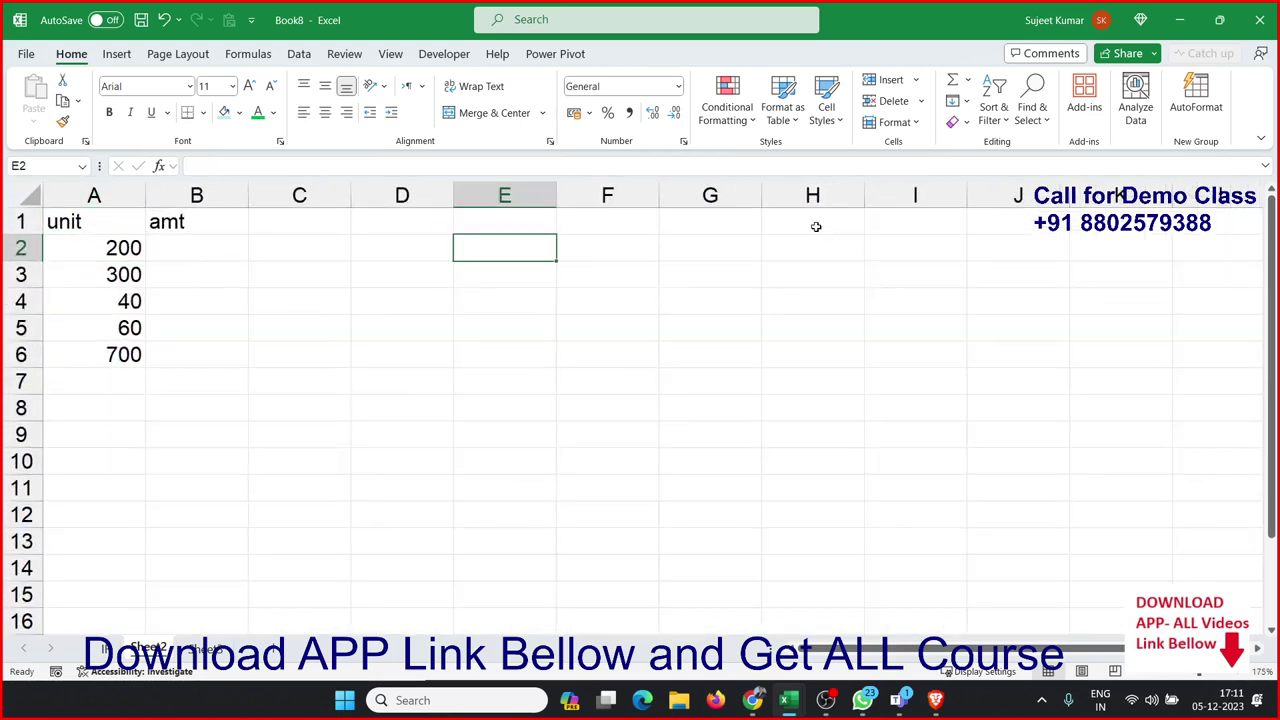
text(<)
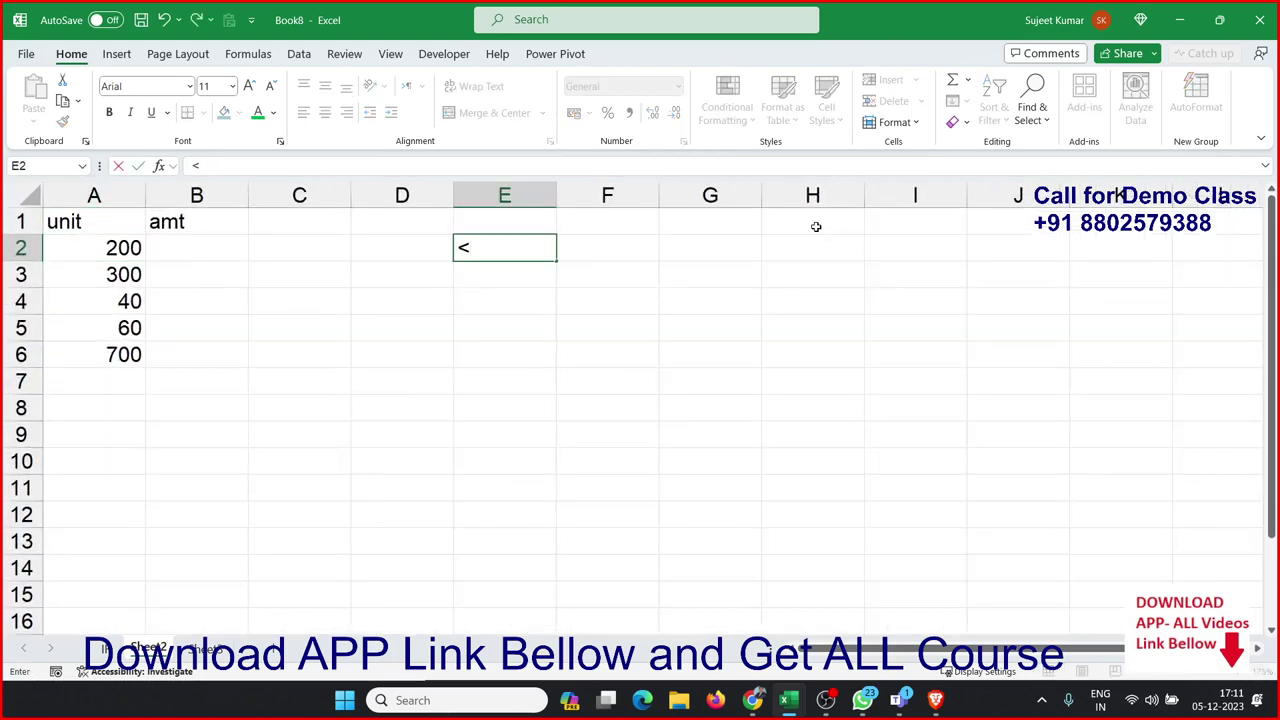
text(200)
key(Tab)
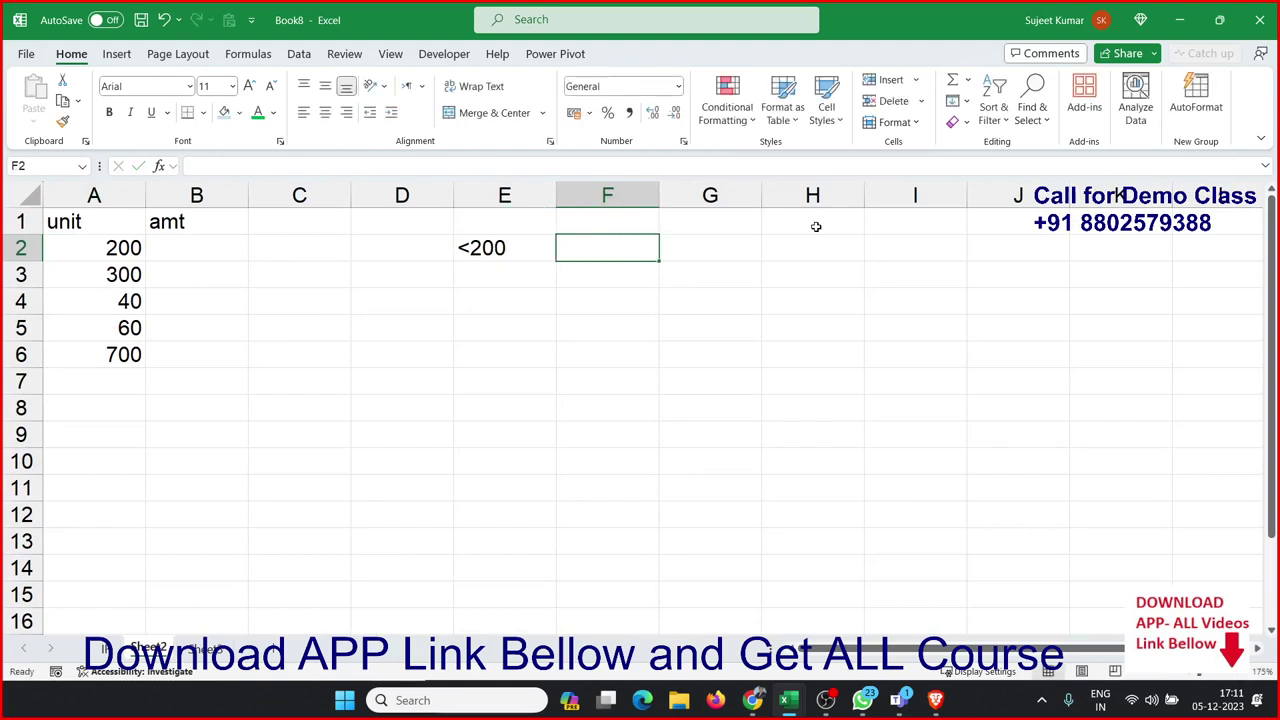
text(Free)
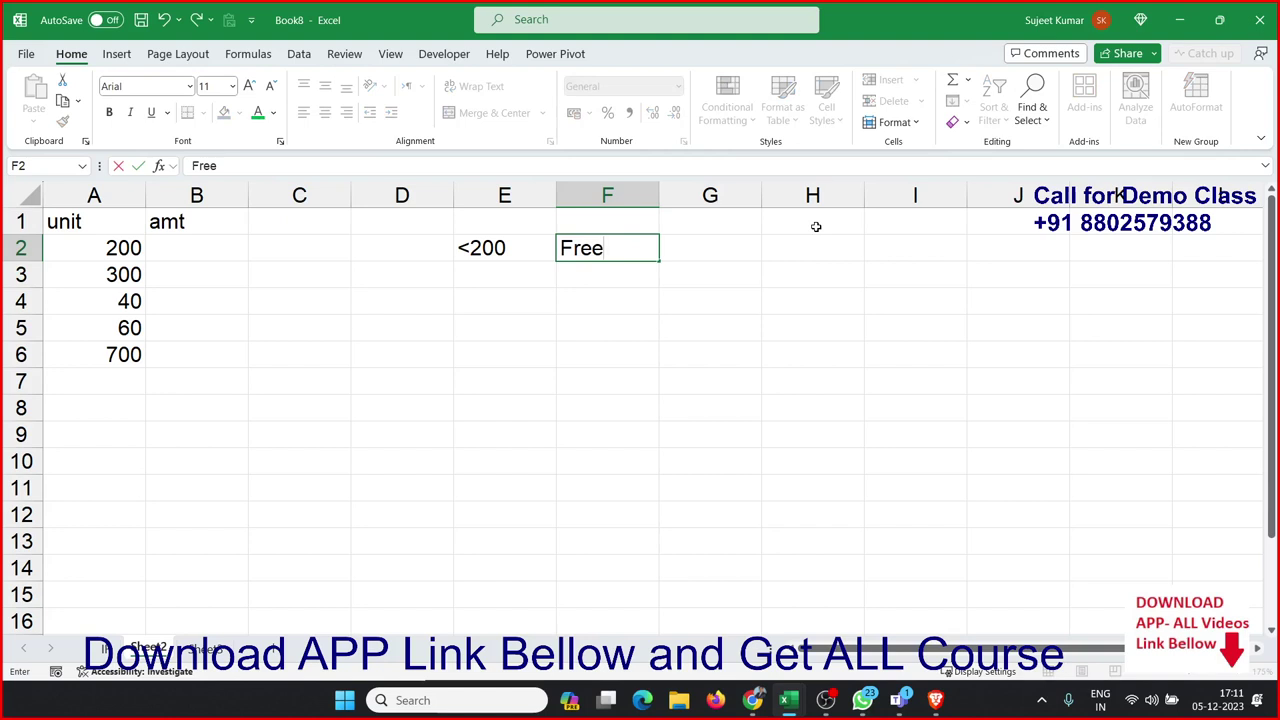
key(Return)
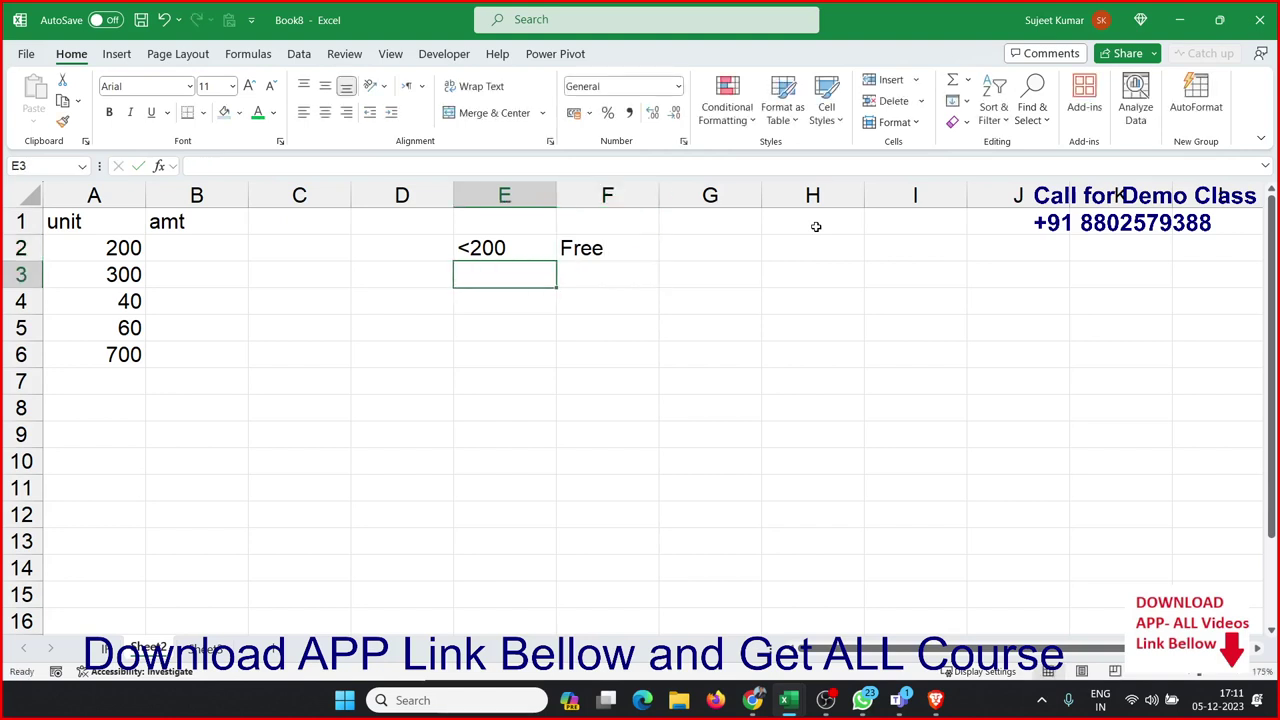
text(200-)
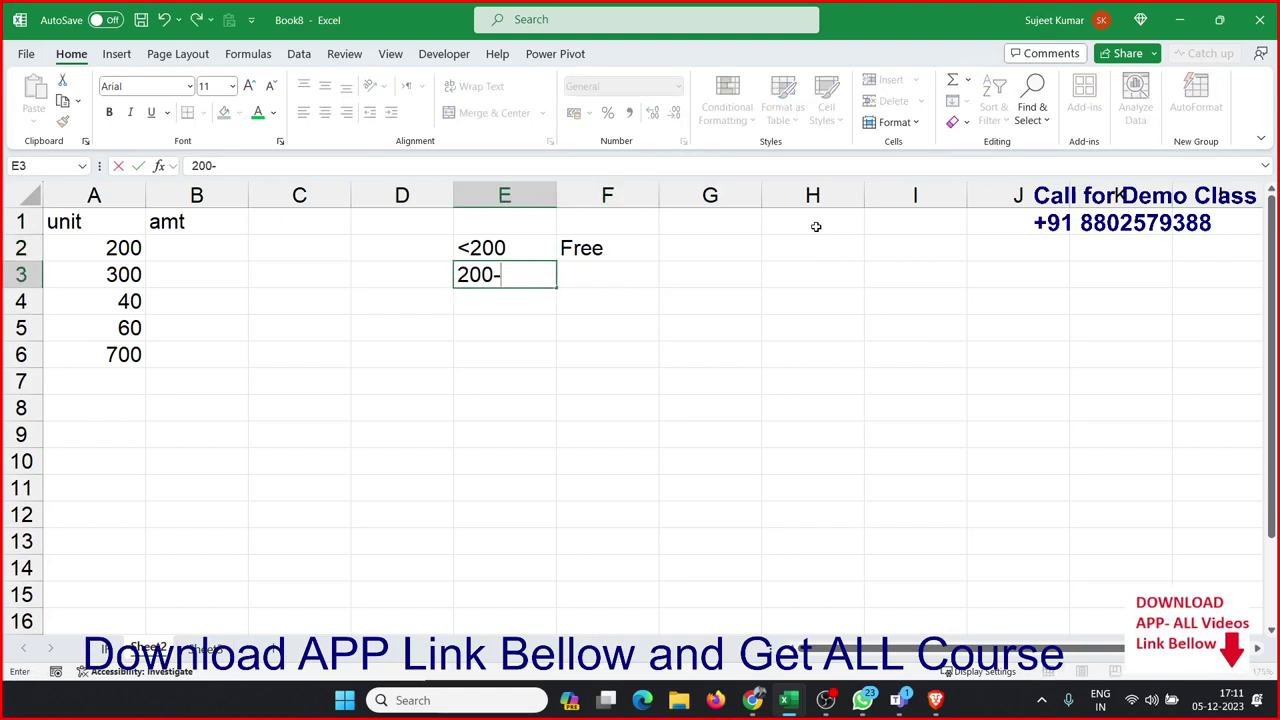
text(500)
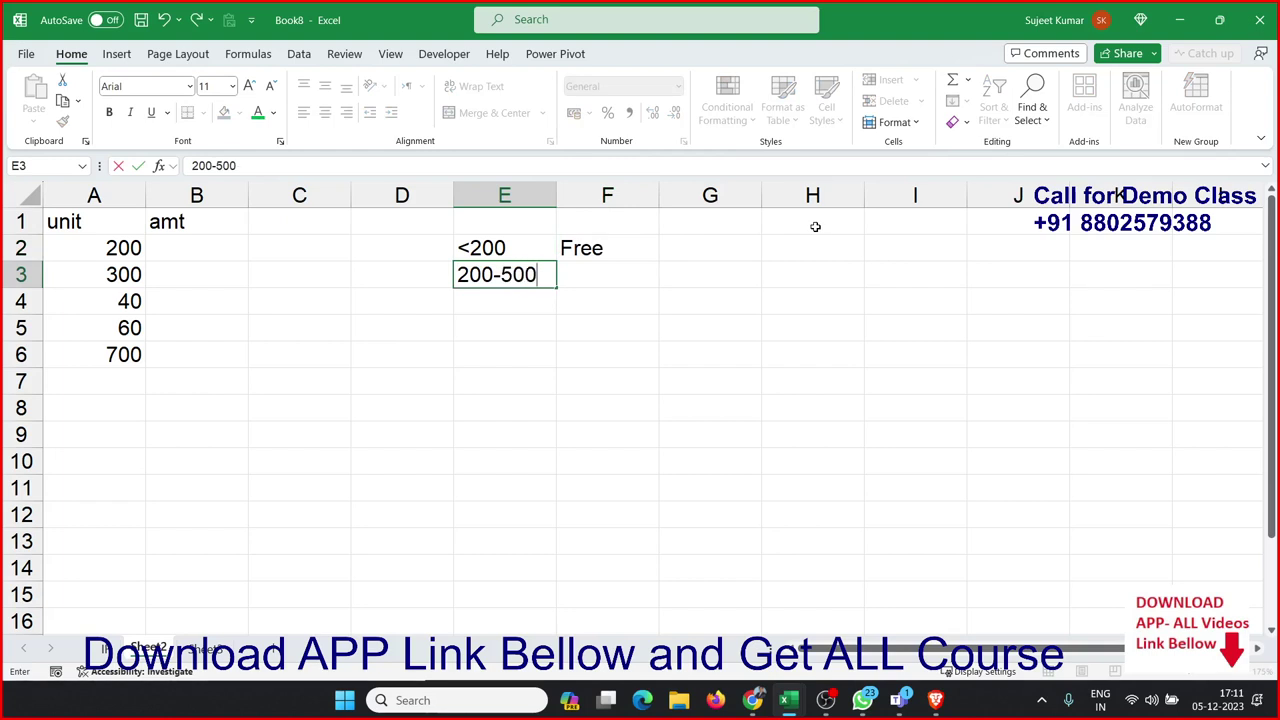
key(Tab)
text(3)
key(Return)
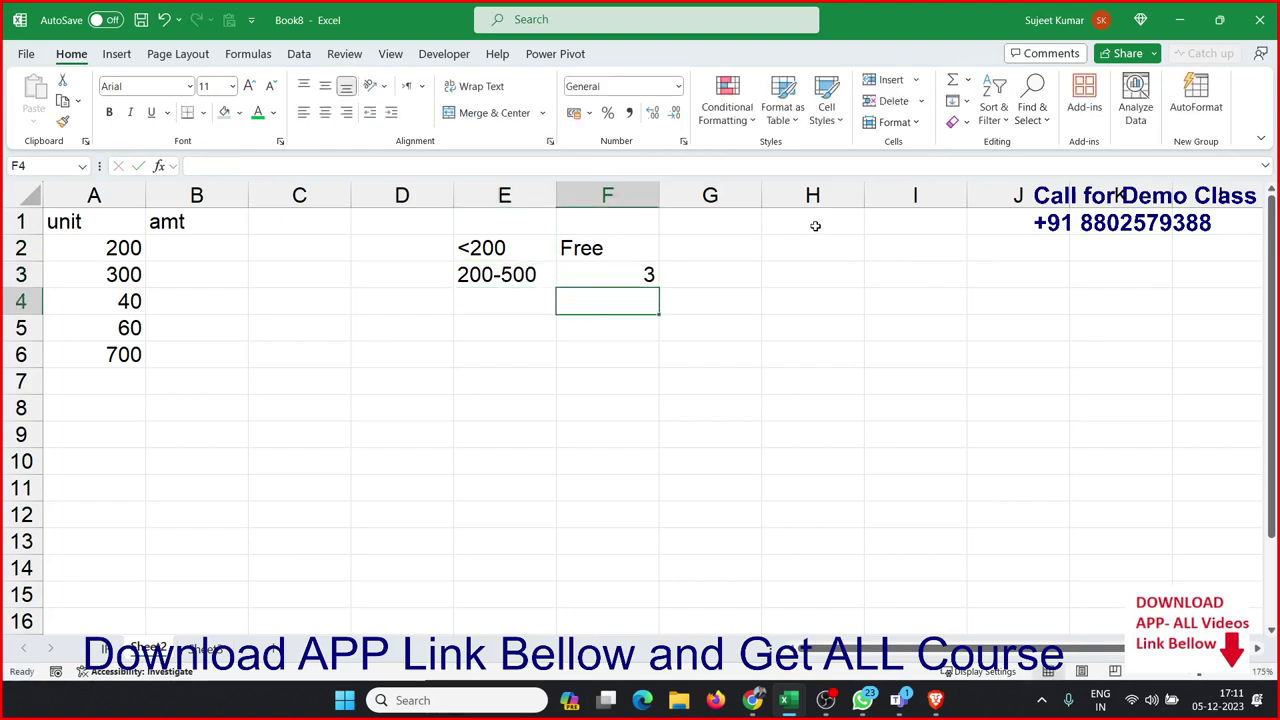
- Add the >500 band with rate 5 in E4:F4
key(Left)
text(>5)
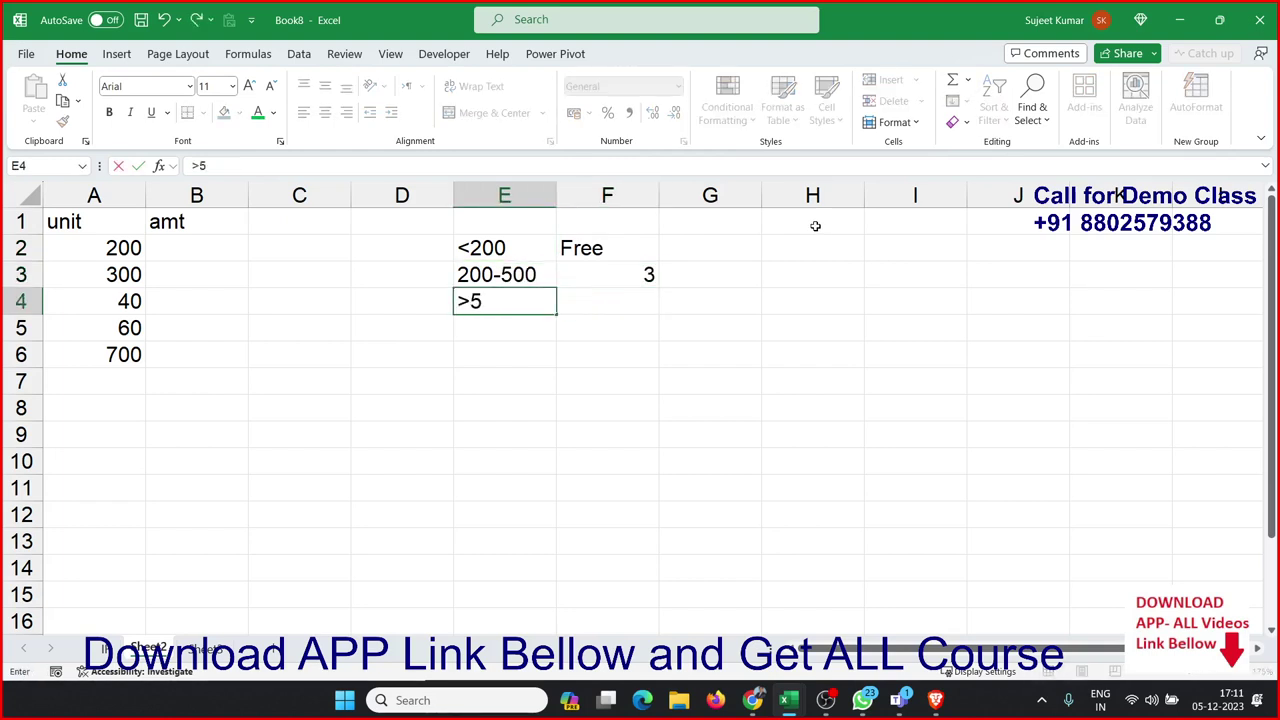
text(00)
key(Tab)
text(5)
key(Return)
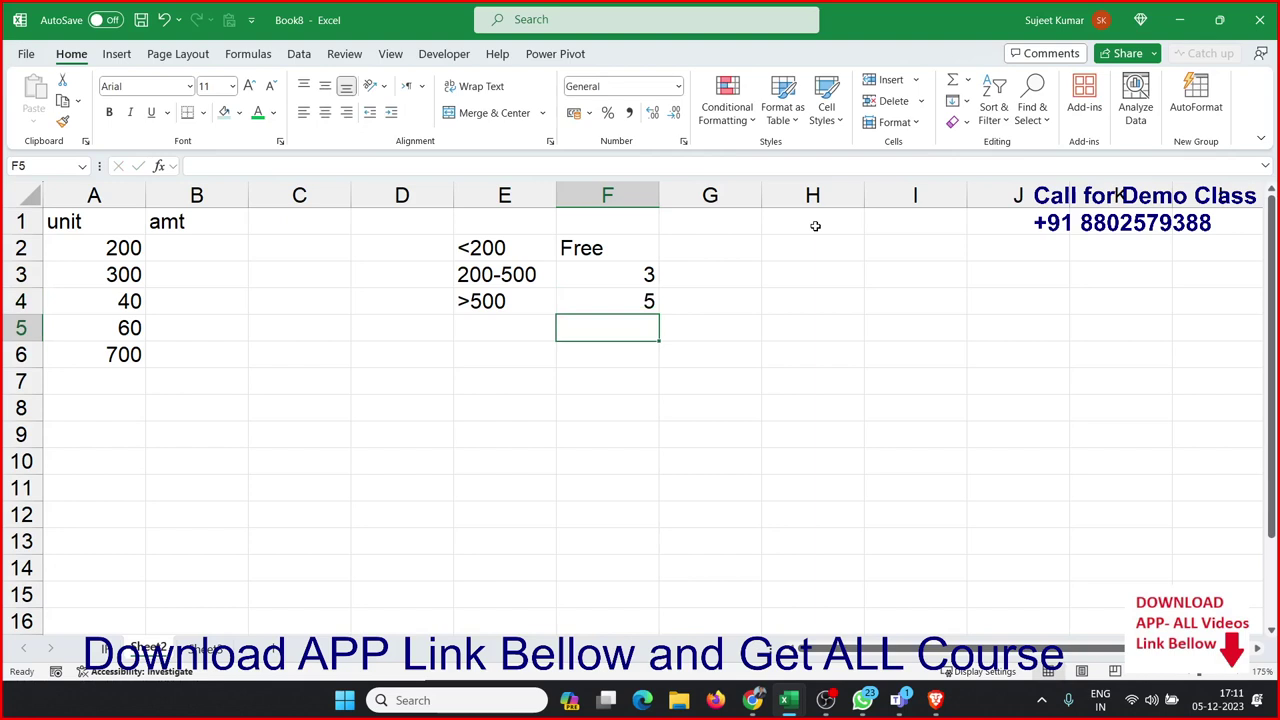
key(Down)
key(Down)
- Enter a first example: 450 units in E7, slab 200 at rate 0, slab 300 at rate 3
key(Left)
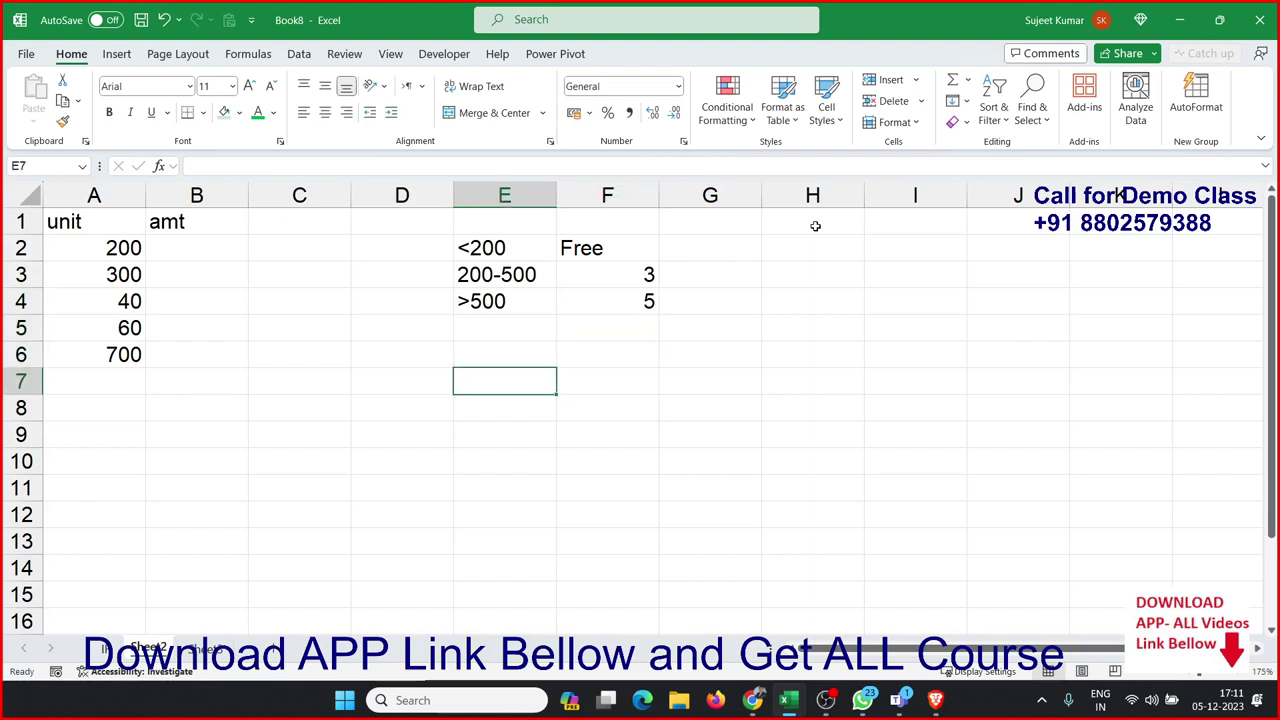
text(450)
key(Tab)
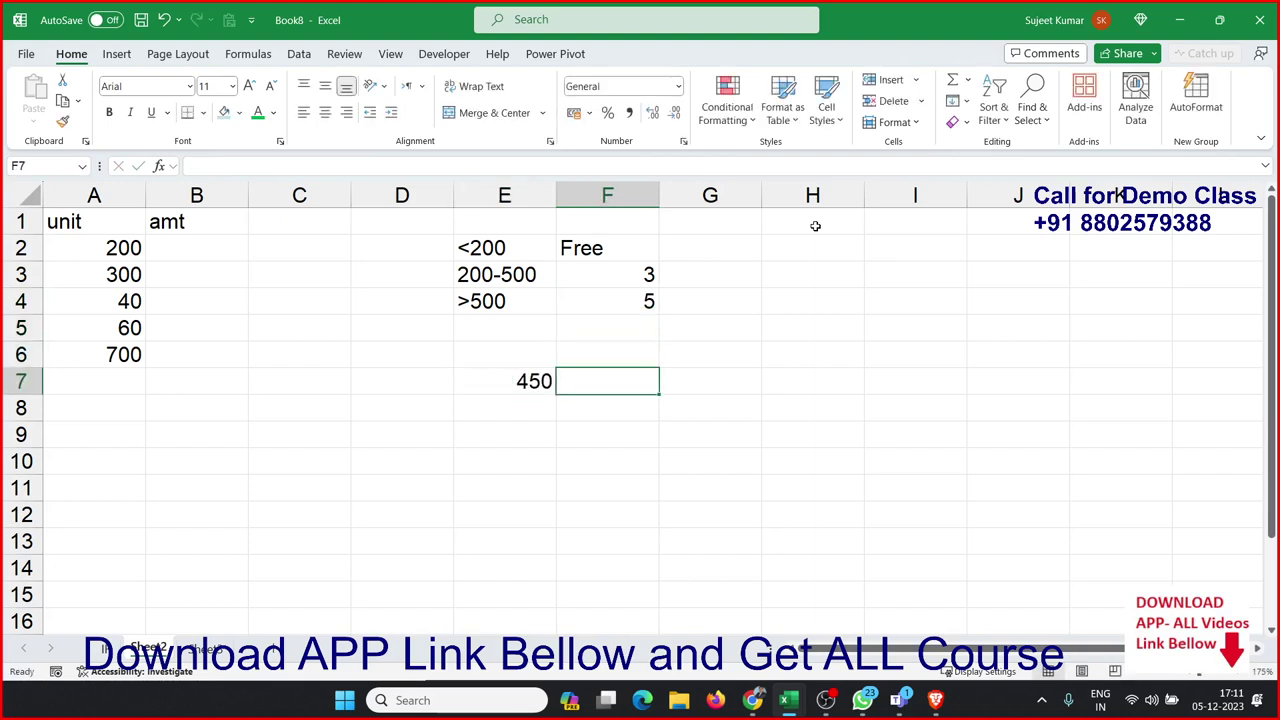
text(0)
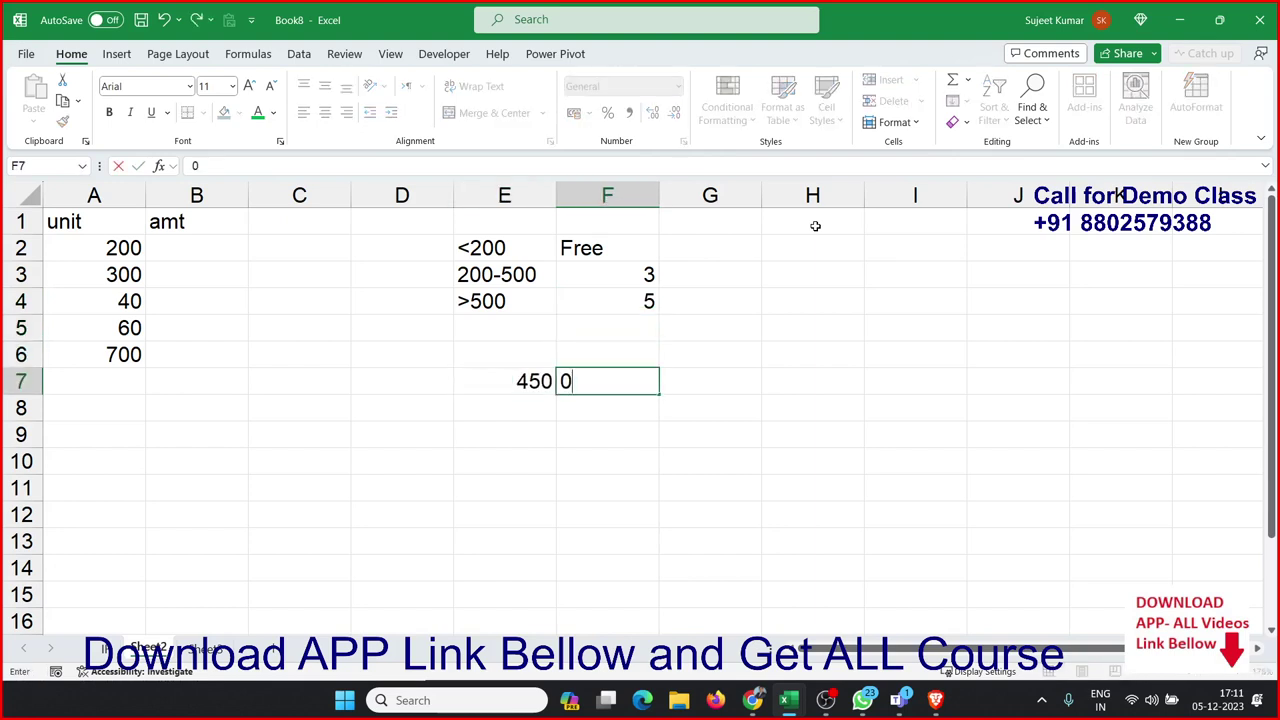
text(200)
key(Tab)
text(0)
key(Return)
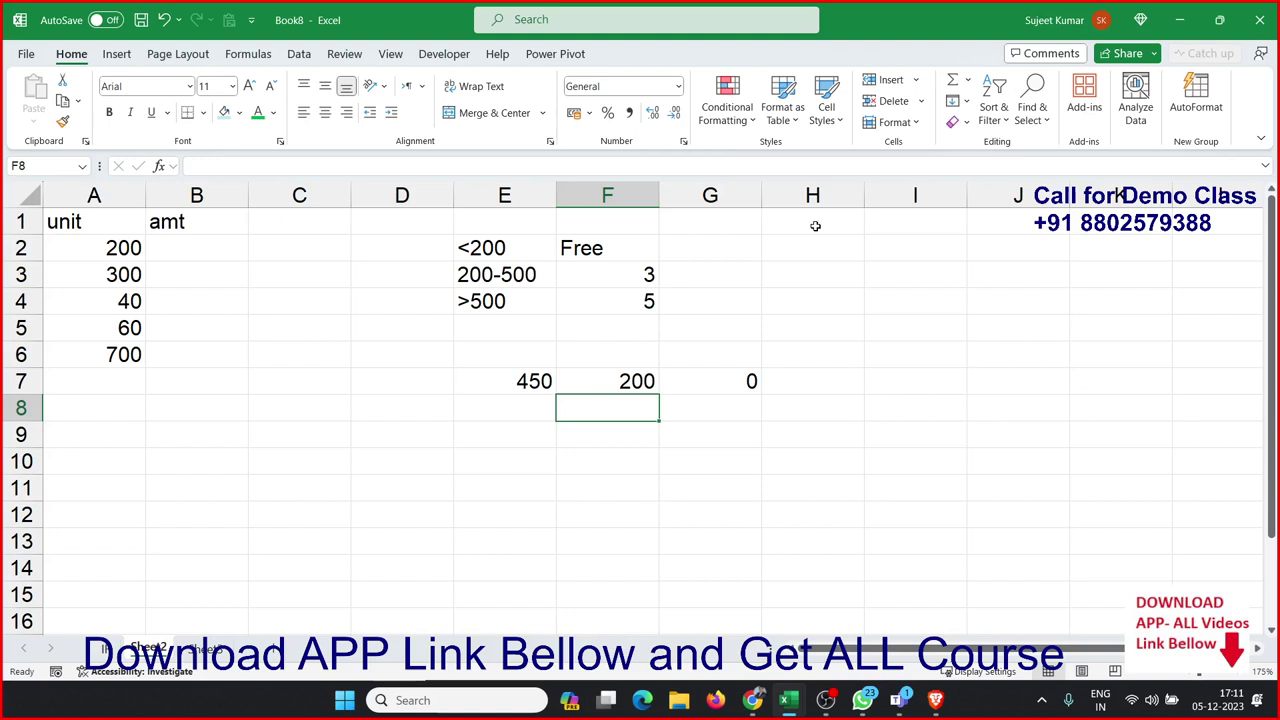
text(300)
key(Tab)
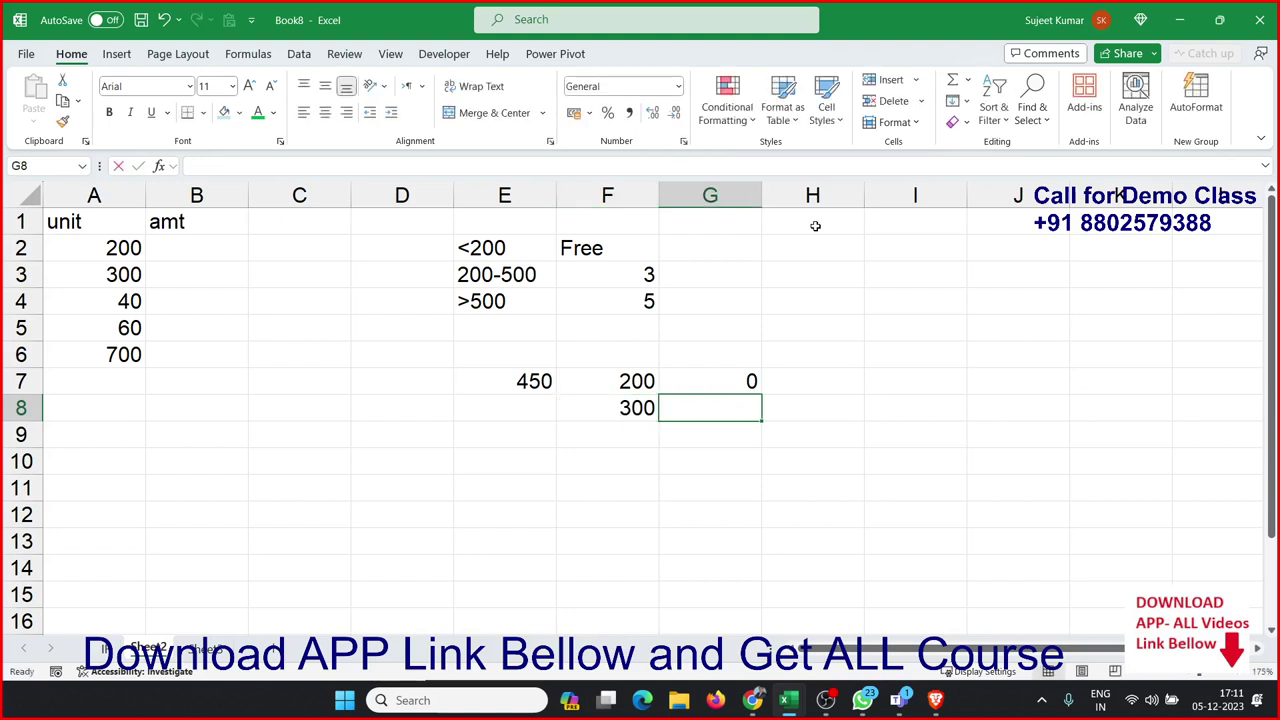
text(33)
key(Escape)
text(3)
key(Return)
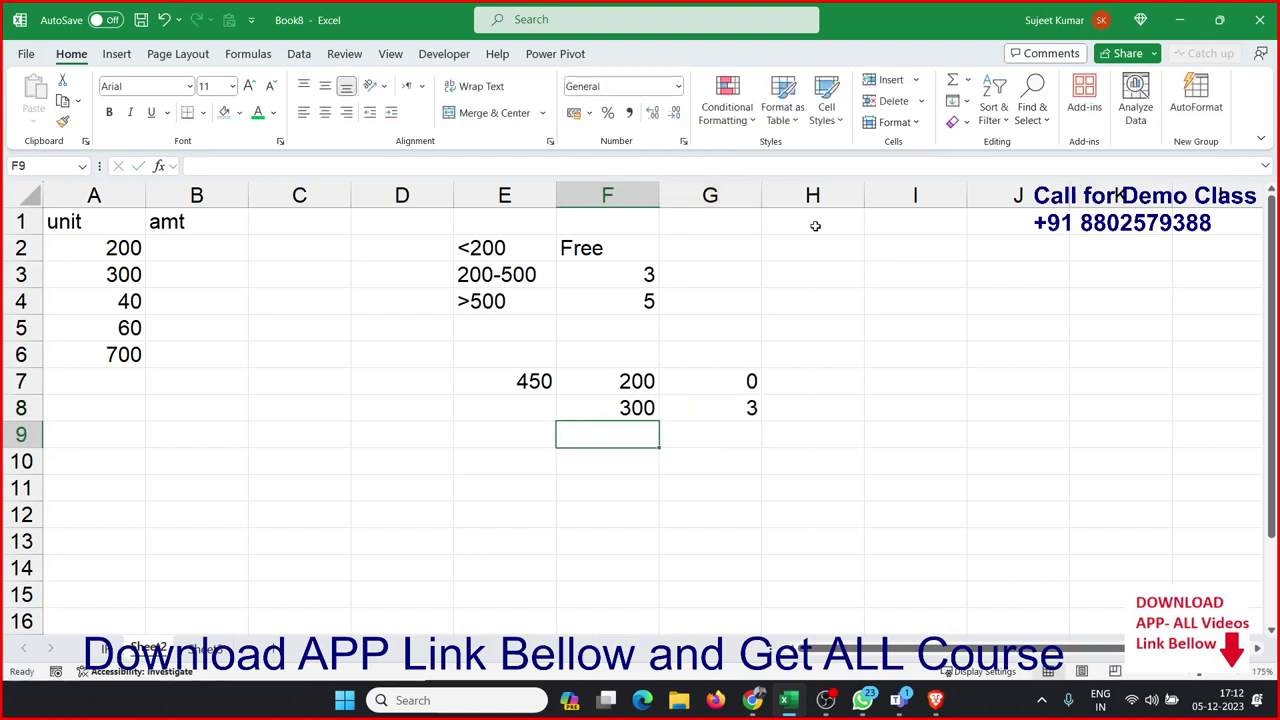
- Revise the example to 650 units in E7, with 300 in F8, 150 in F9 and rate 5 in G9
key(Up)
text(15)
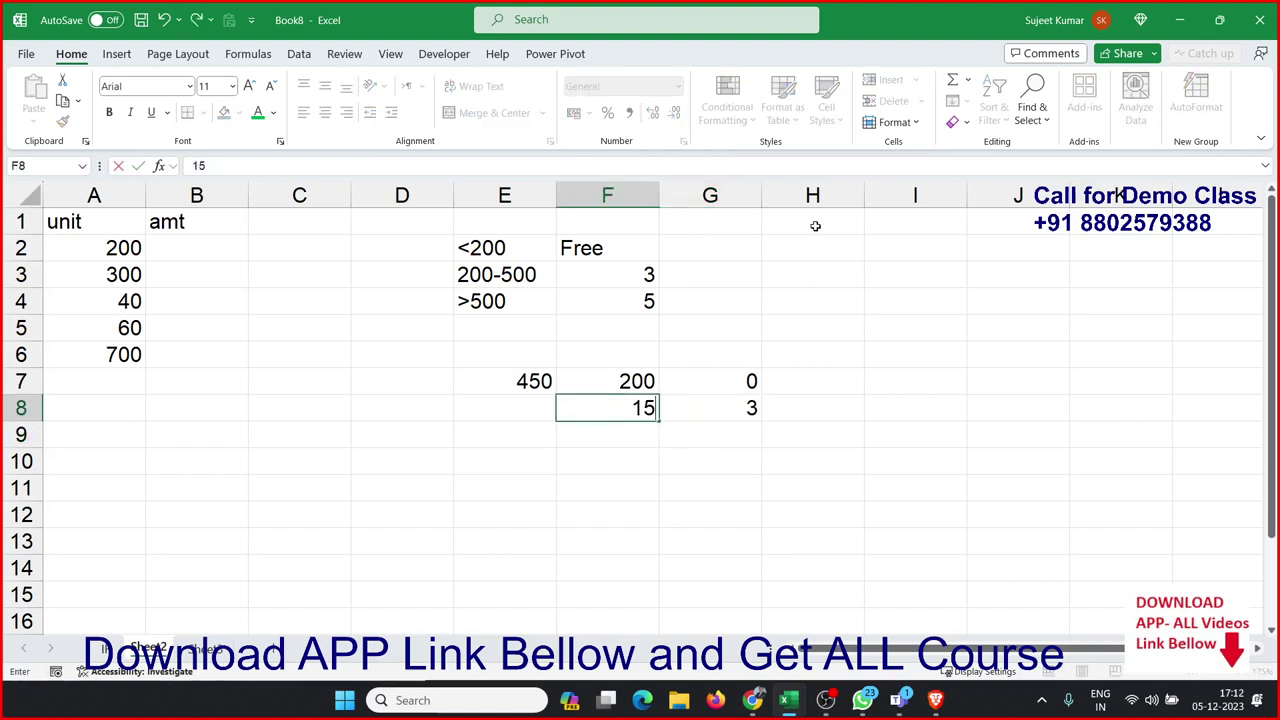
text(0)
key(Tab)
key(Left)
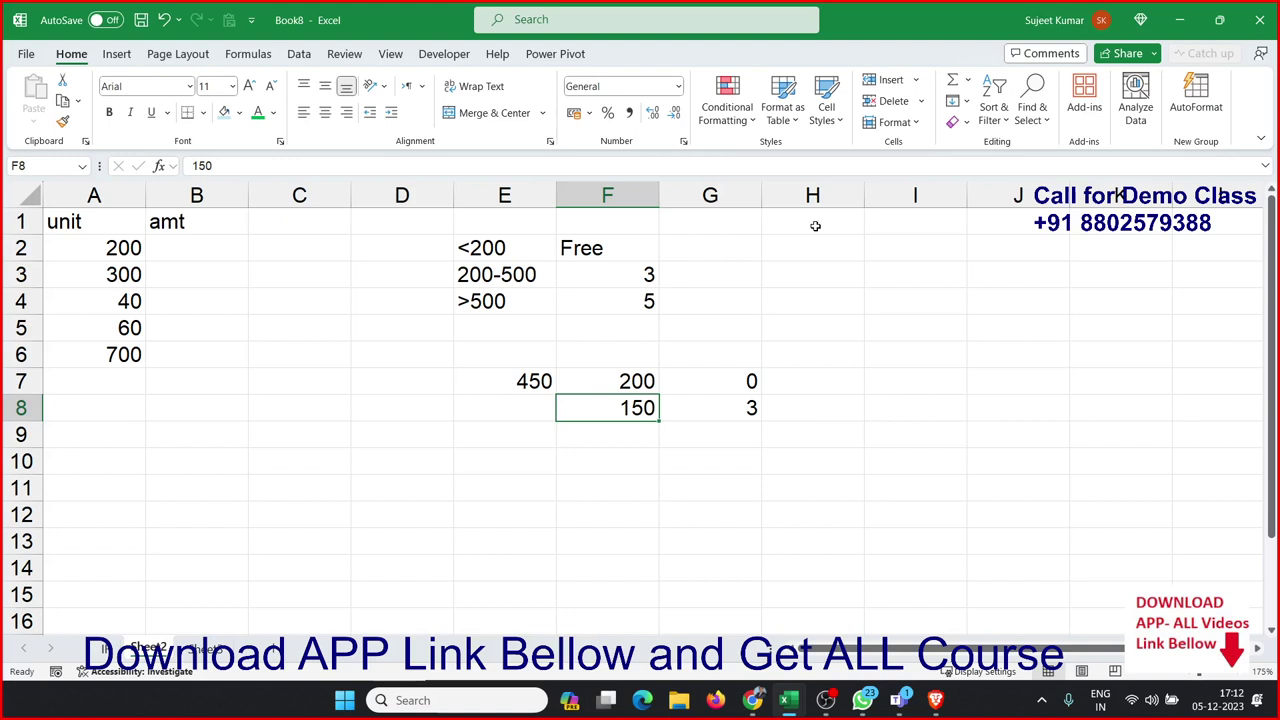
text(25)
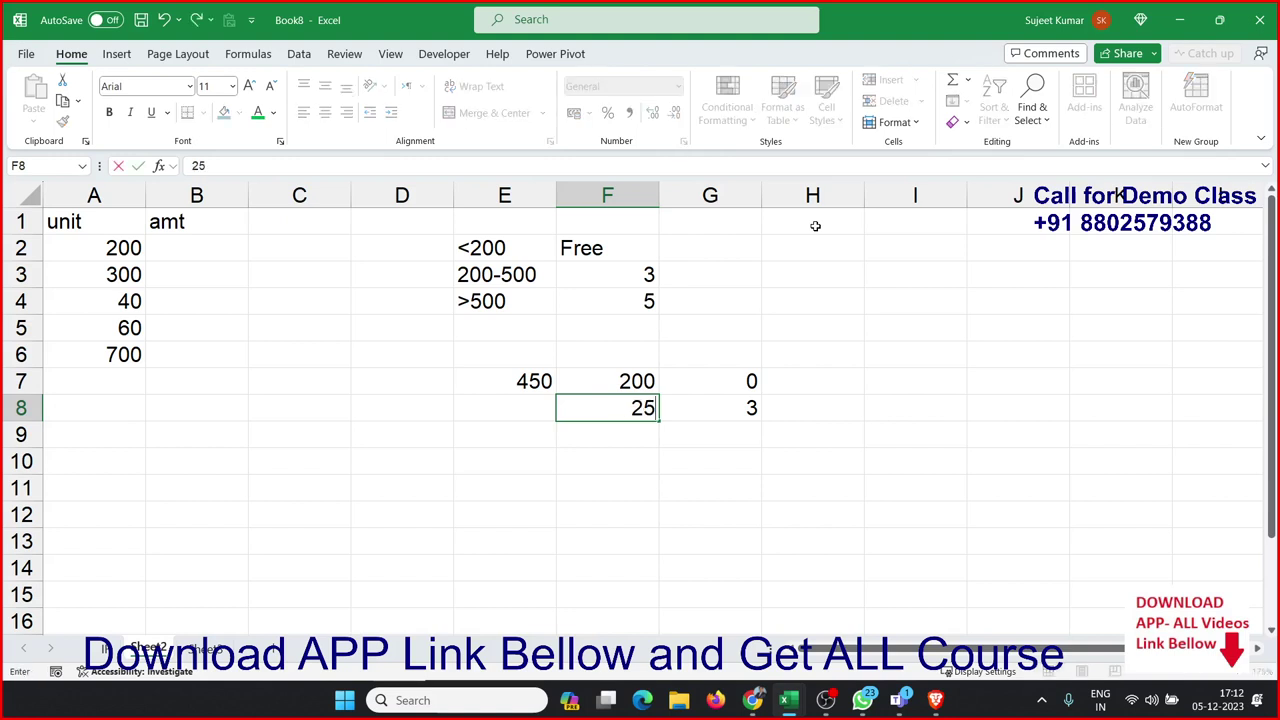
text(0)
key(Tab)
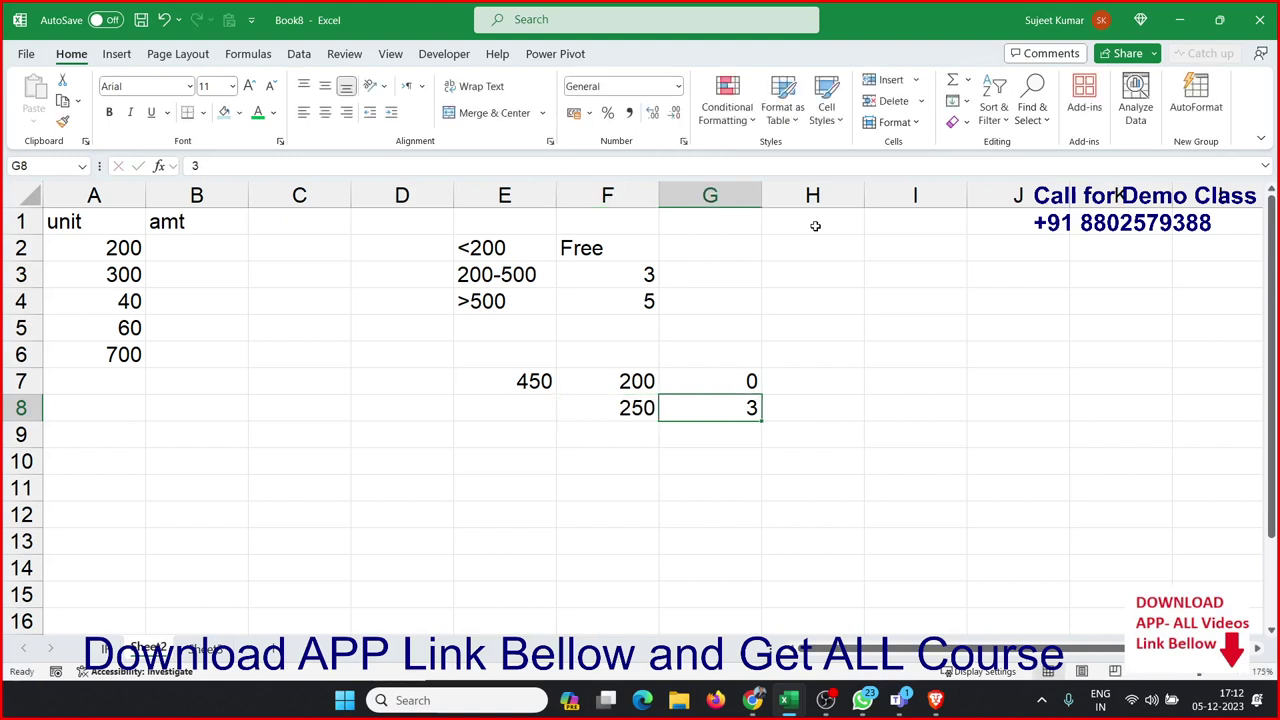
key(Left)
key(Left)
key(Up)
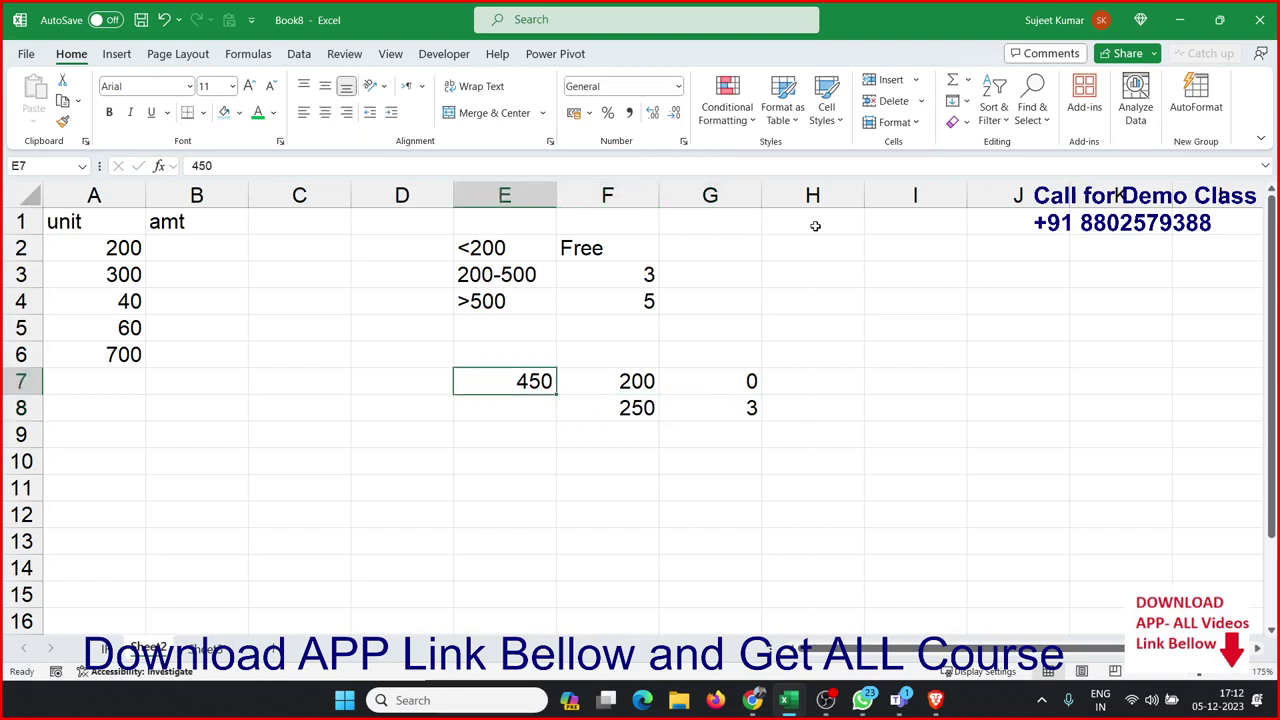
text(650)
key(Tab)
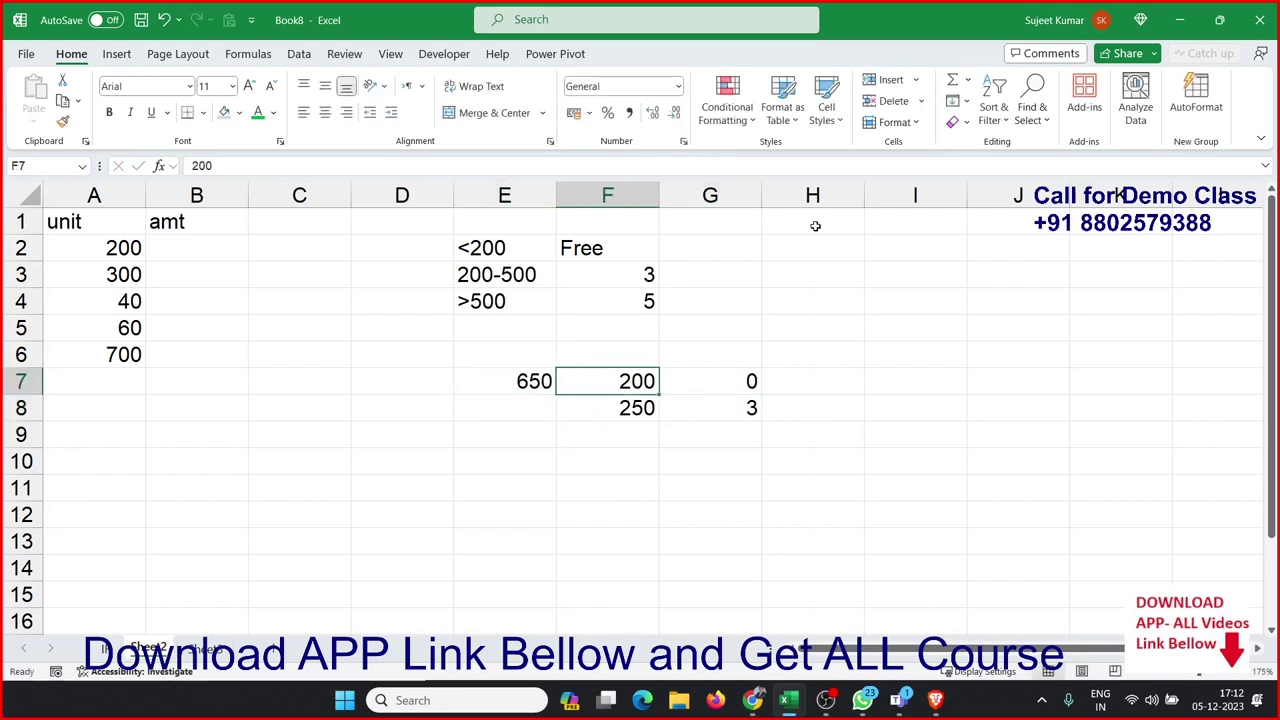
key(Down)
text(300)
key(Return)
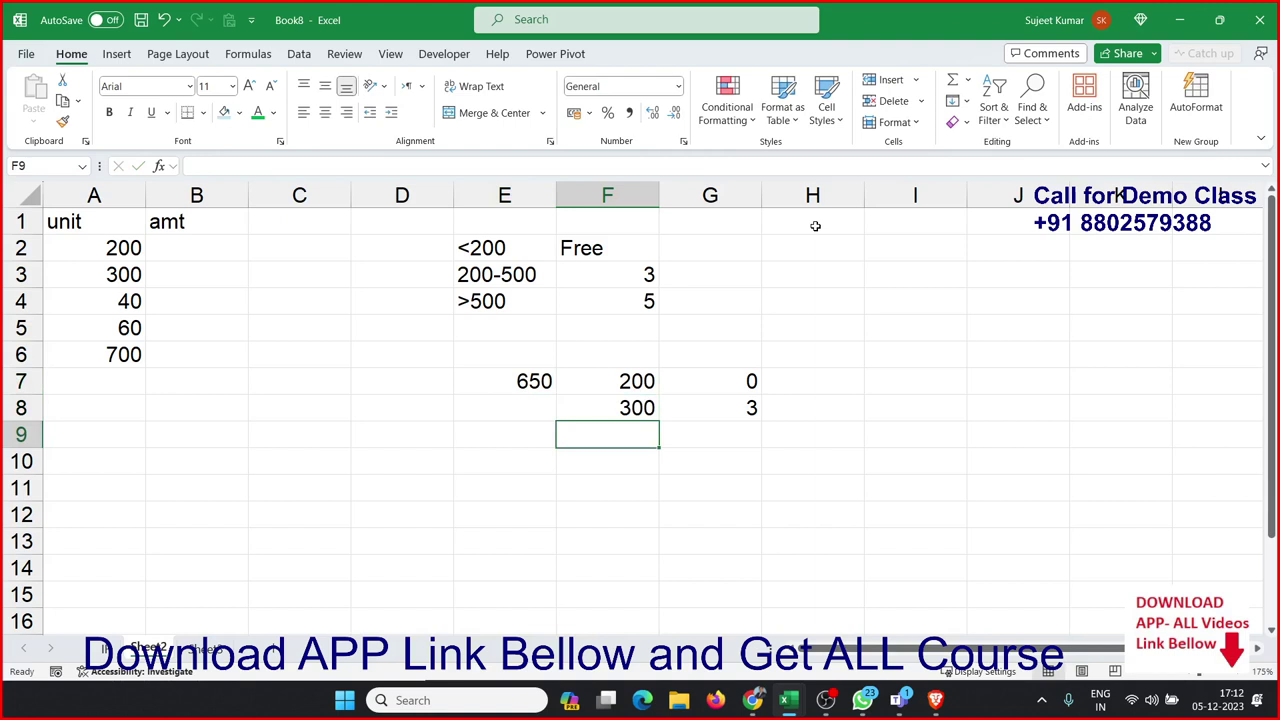
text(150)
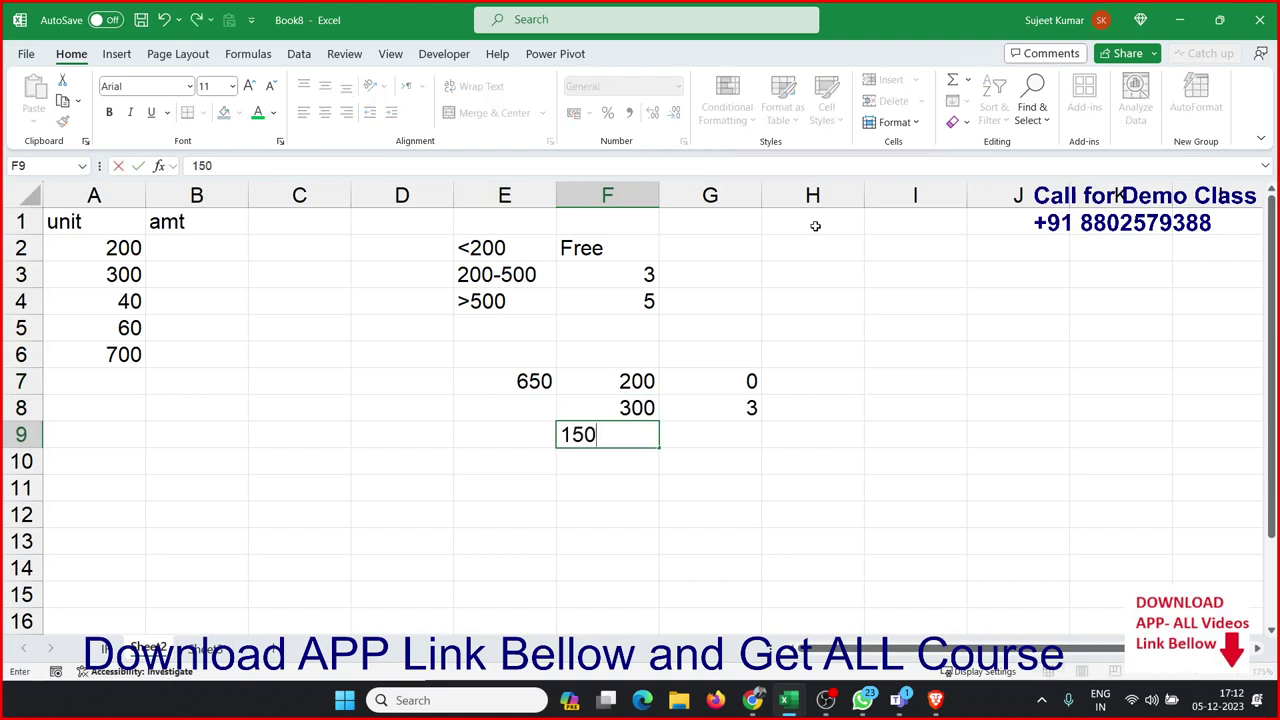
key(Tab)
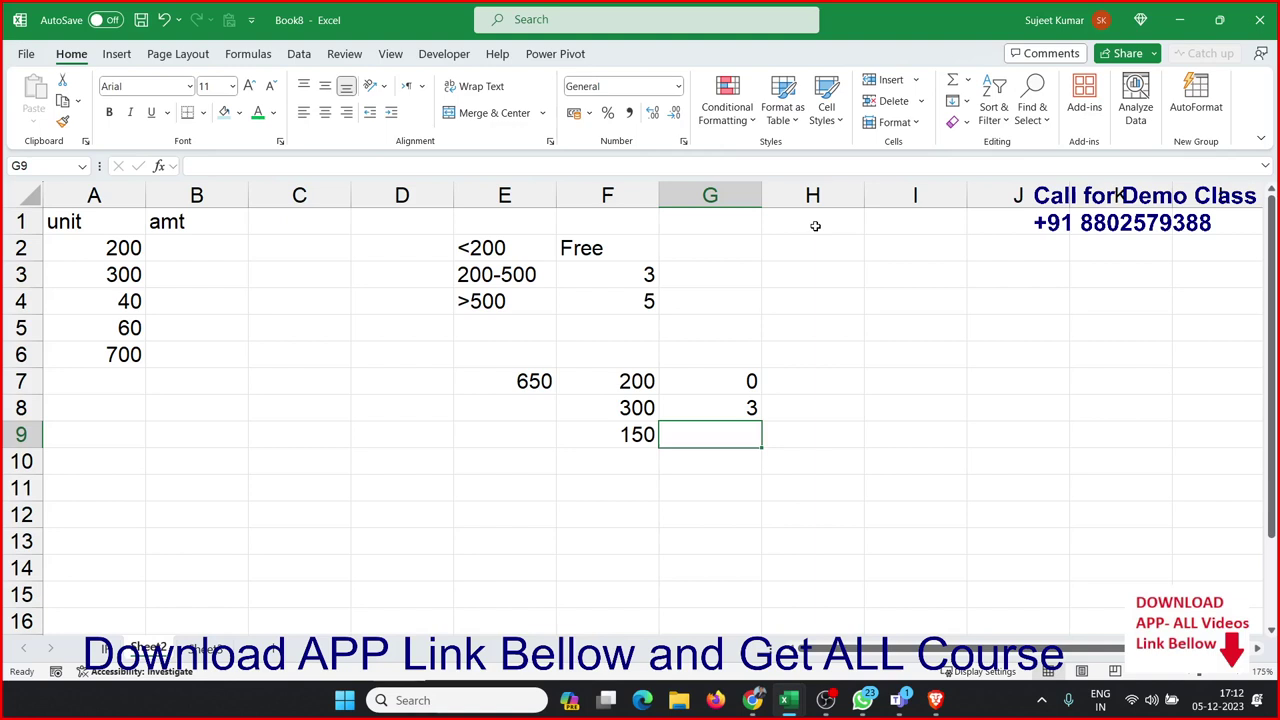
text(5)
key(Tab)
- Compute each slab's amount with =F7*G7 in H7, filled down to H9
key(Up)
key(Up)
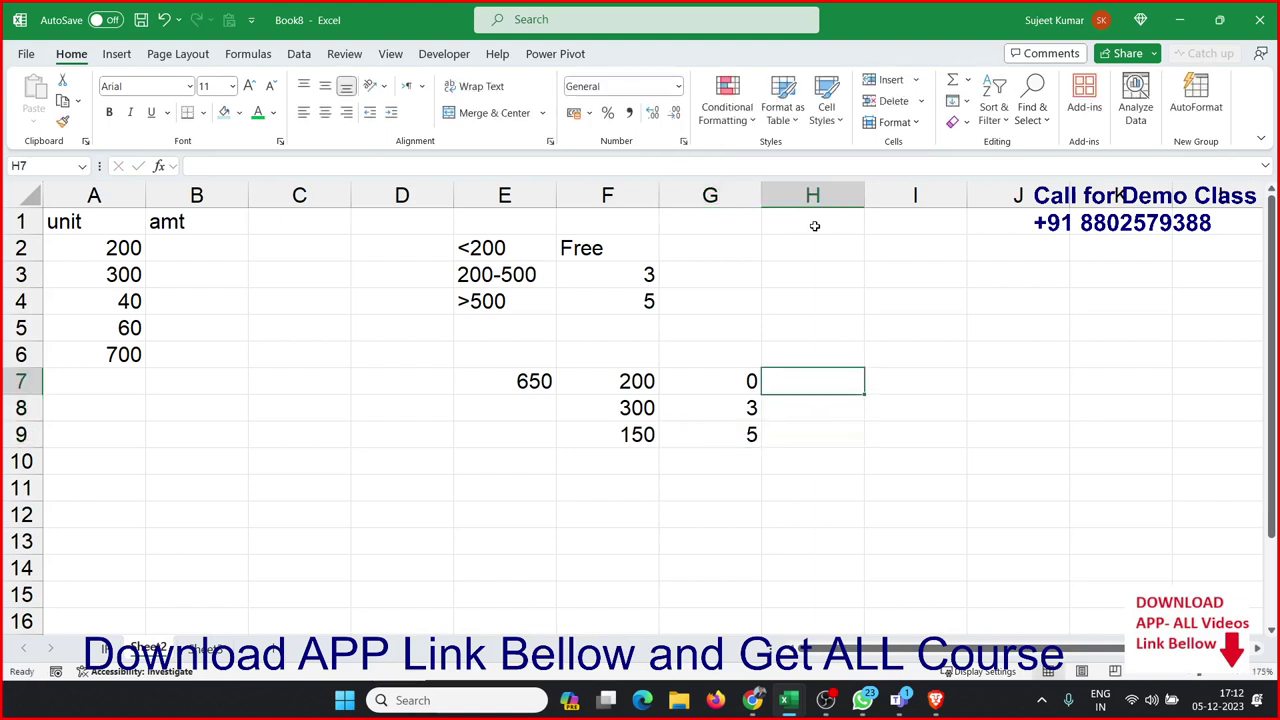
text(=)
key(Left)
key(Left)
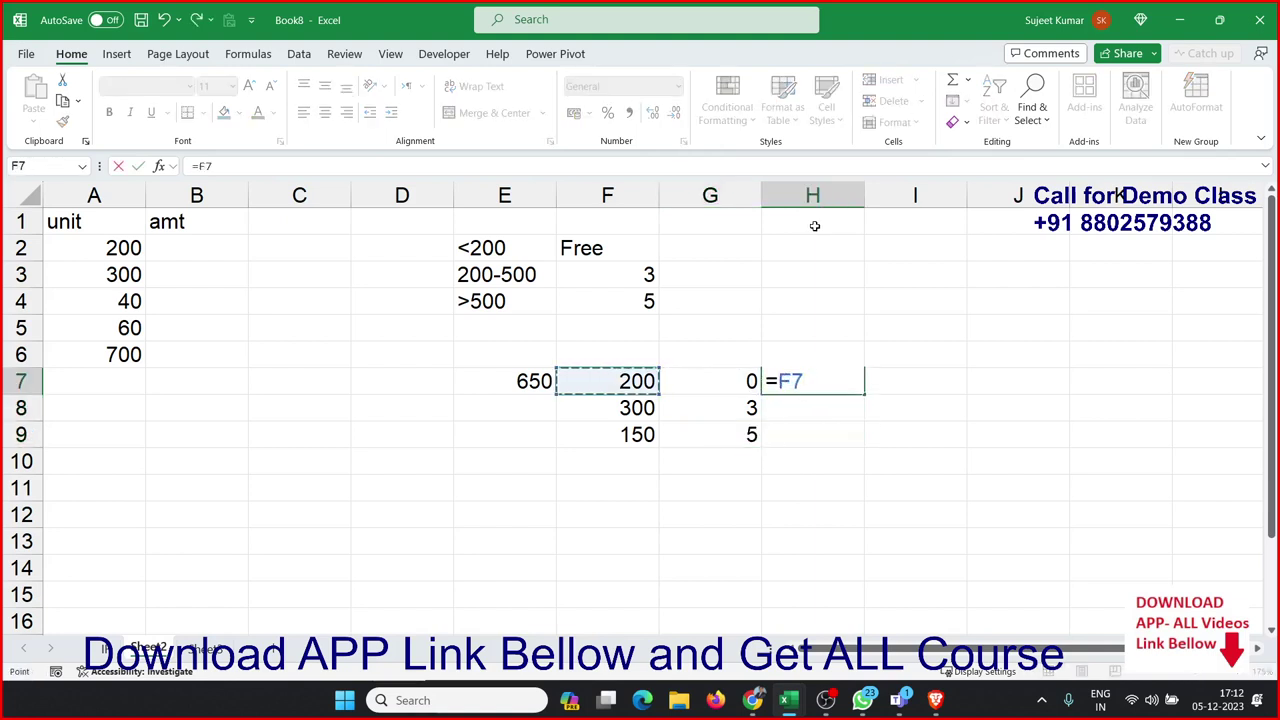
text(*)
key(Left)
key(Return)
key(Left)
key(Down)
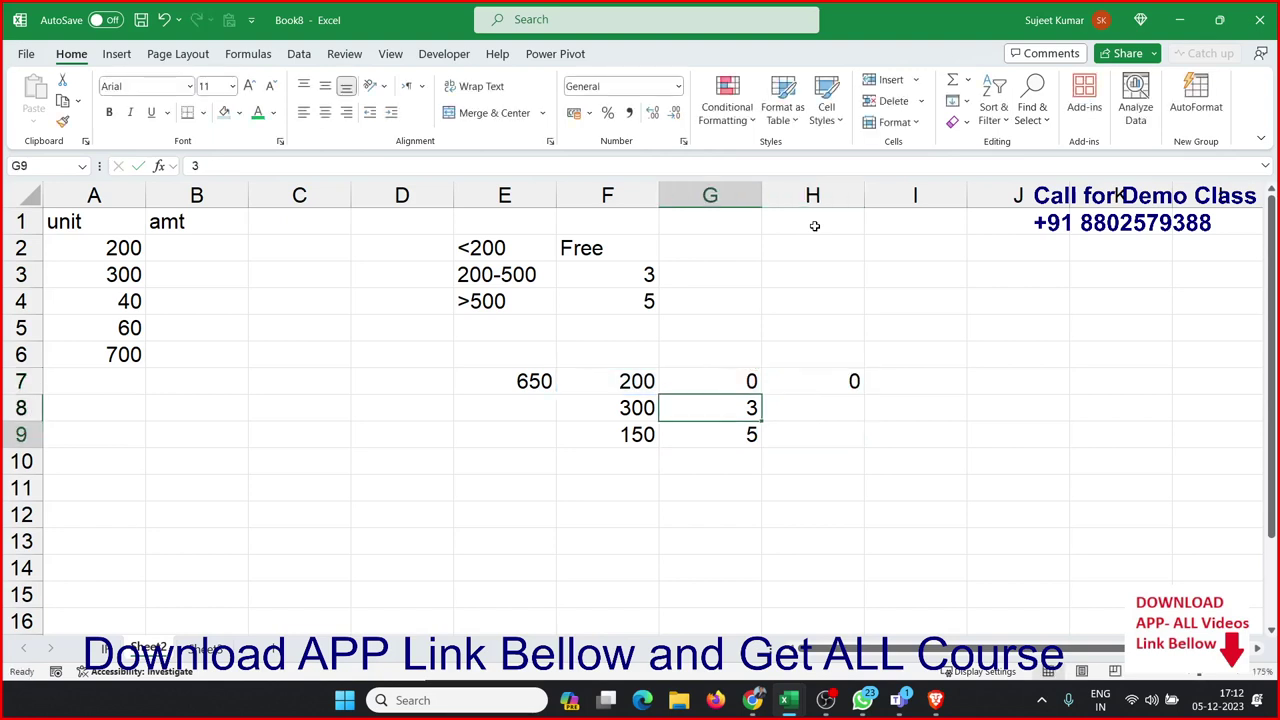
key(Right)
key(shift+Up)
key(shift+Up)
key(ctrl+d)
- Total the slab amounts in H10 with =H8+H9, giving 1650
key(Down)
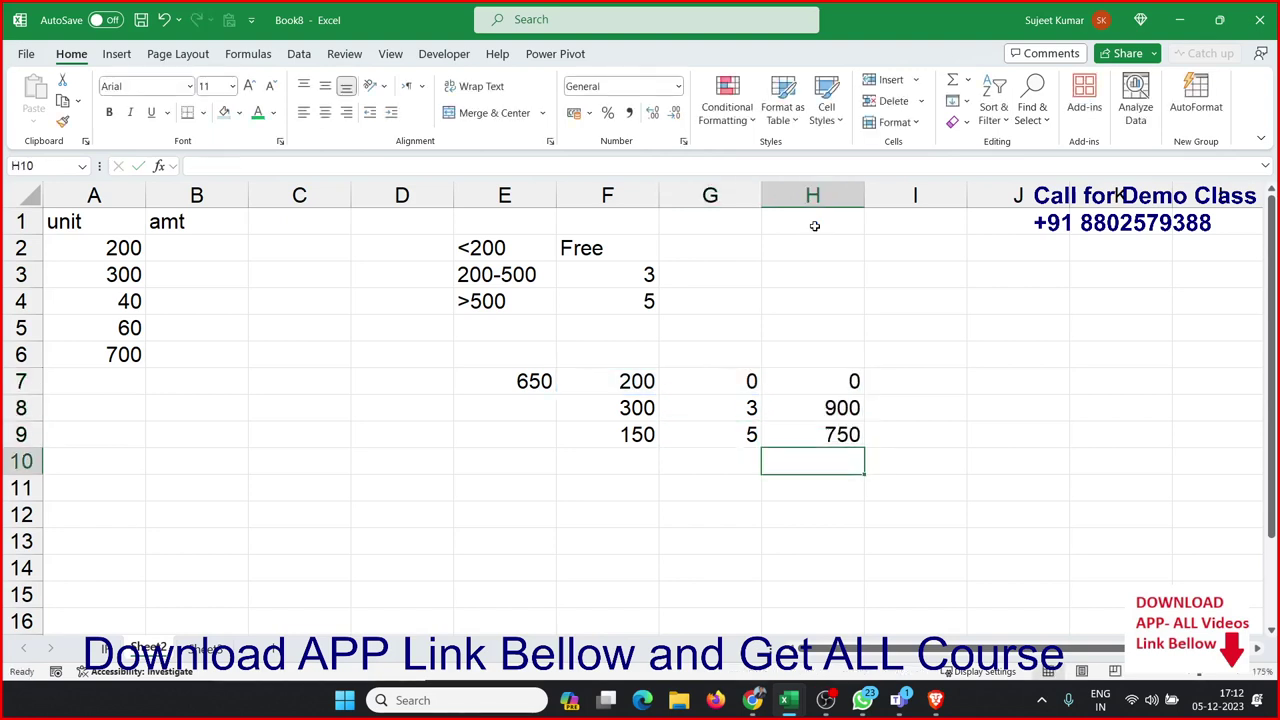
text(=)
key(Up)
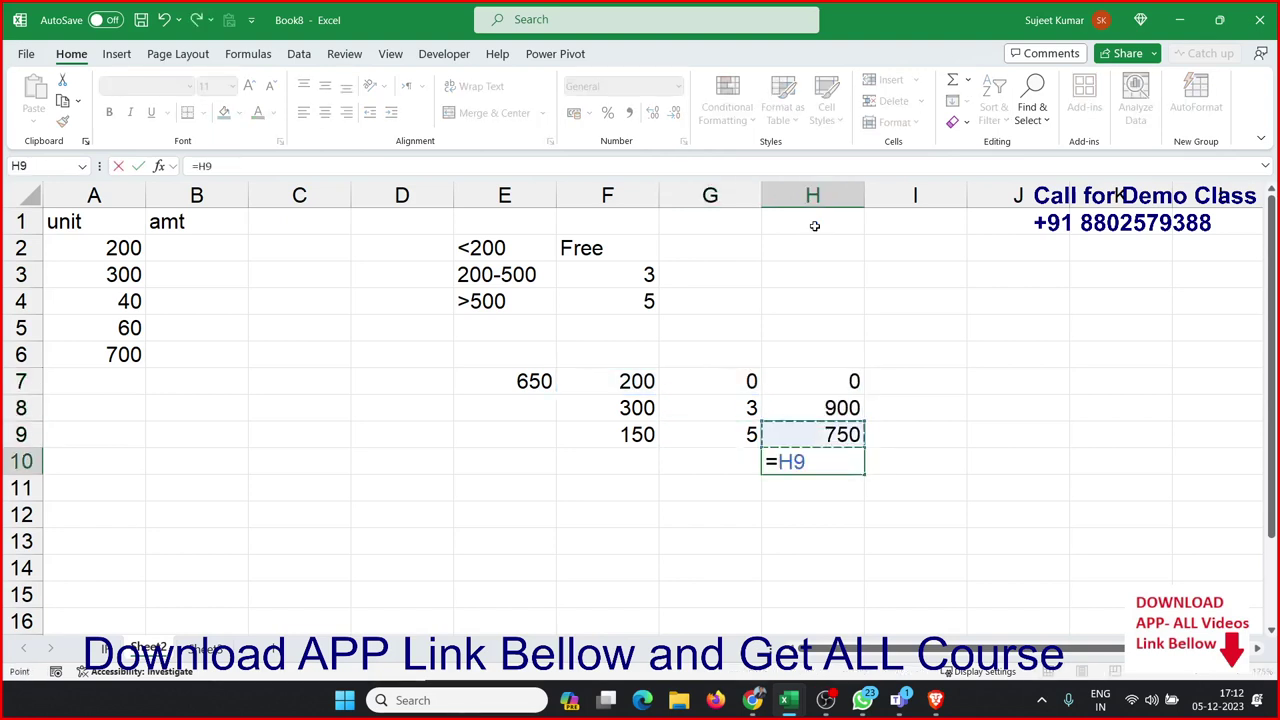
key(Up)
text(+)
key(Up)
key(Return)
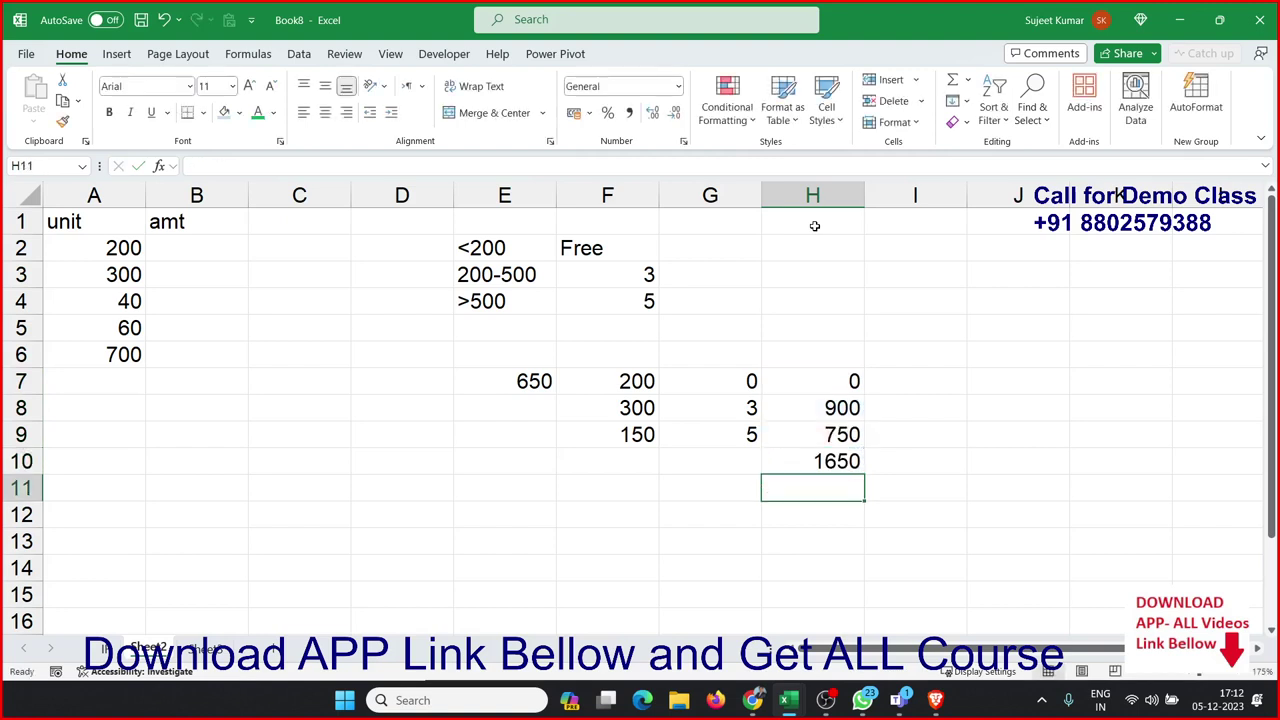
key(Home)
key(ctrl+Up)
key(Up)
key(Up)
key(Up)
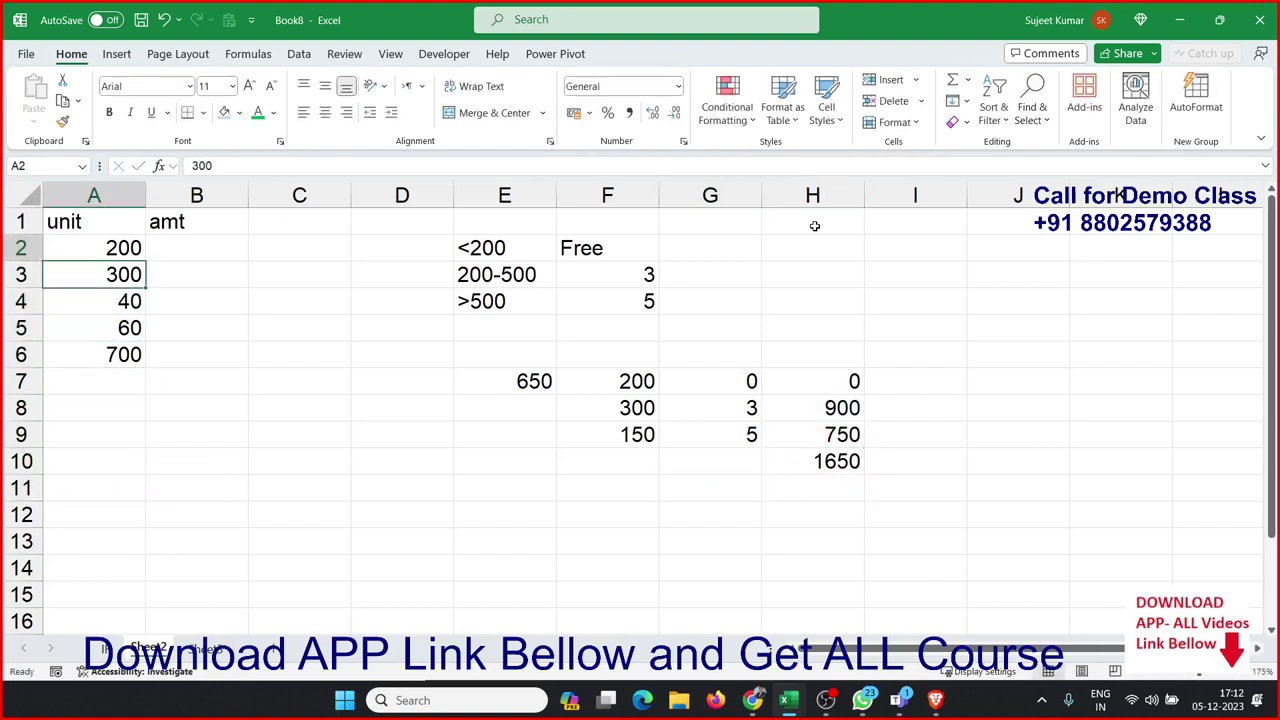
key(Up)
- Start B2's nested IF: 0 up to 200 units, then (A2-200)*3 up to 500
key(Right)
text(=)
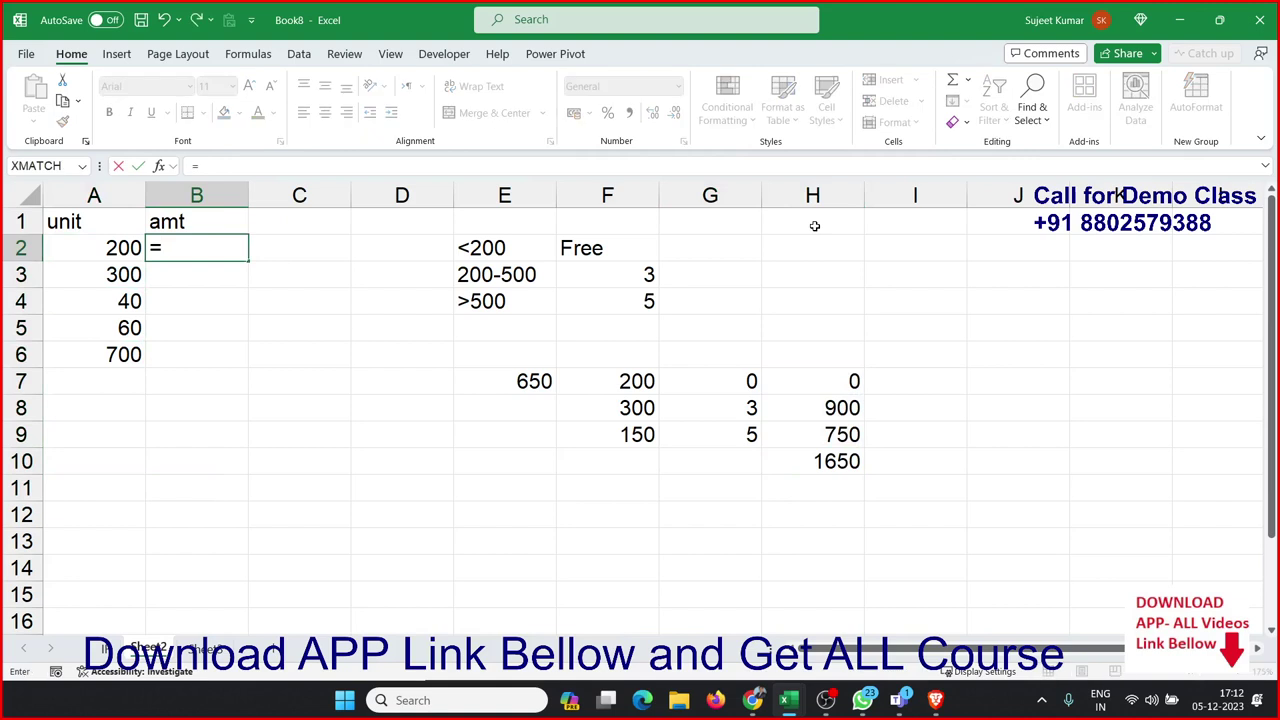
text(if)
key(Tab)
key(Left)
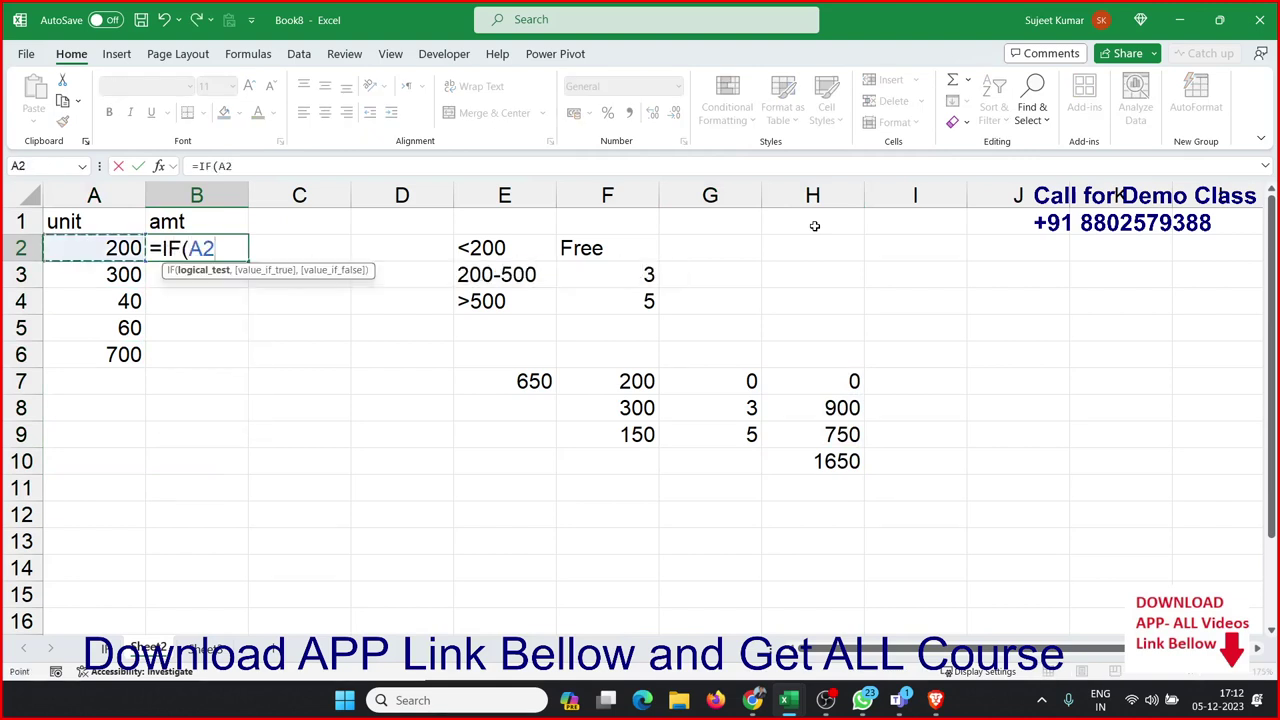
text(<)
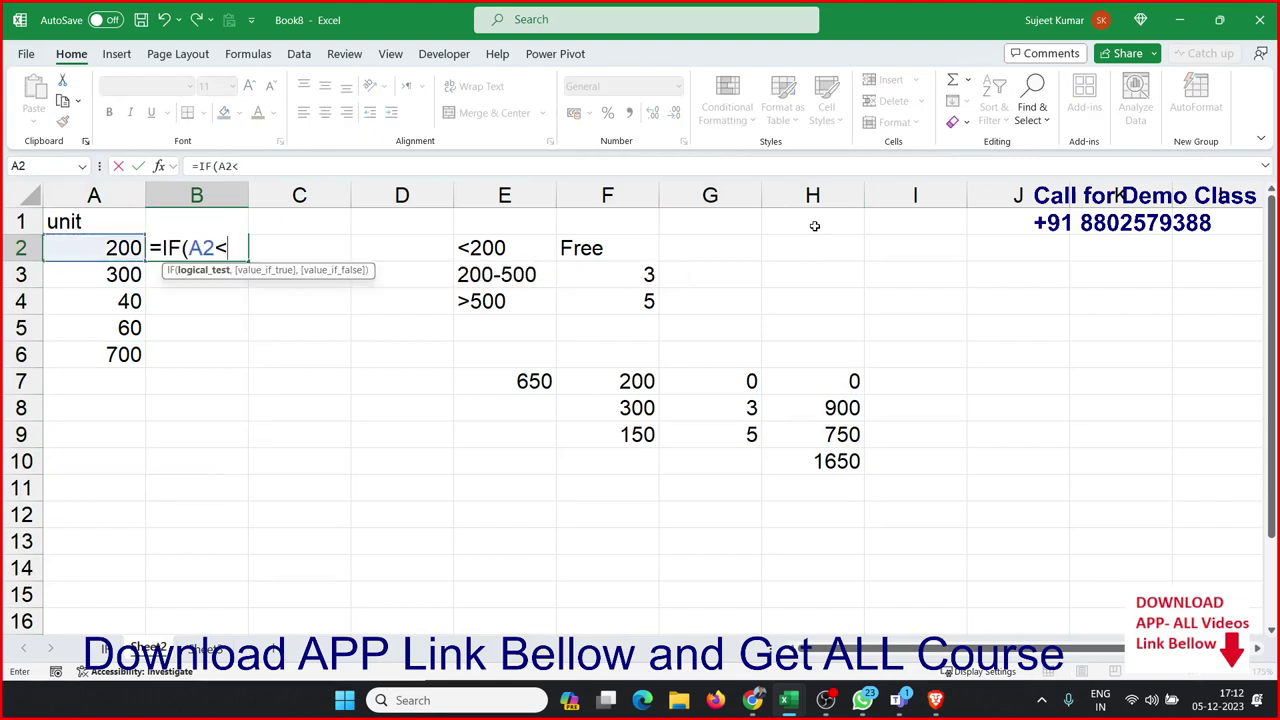
text(=)
text(200)
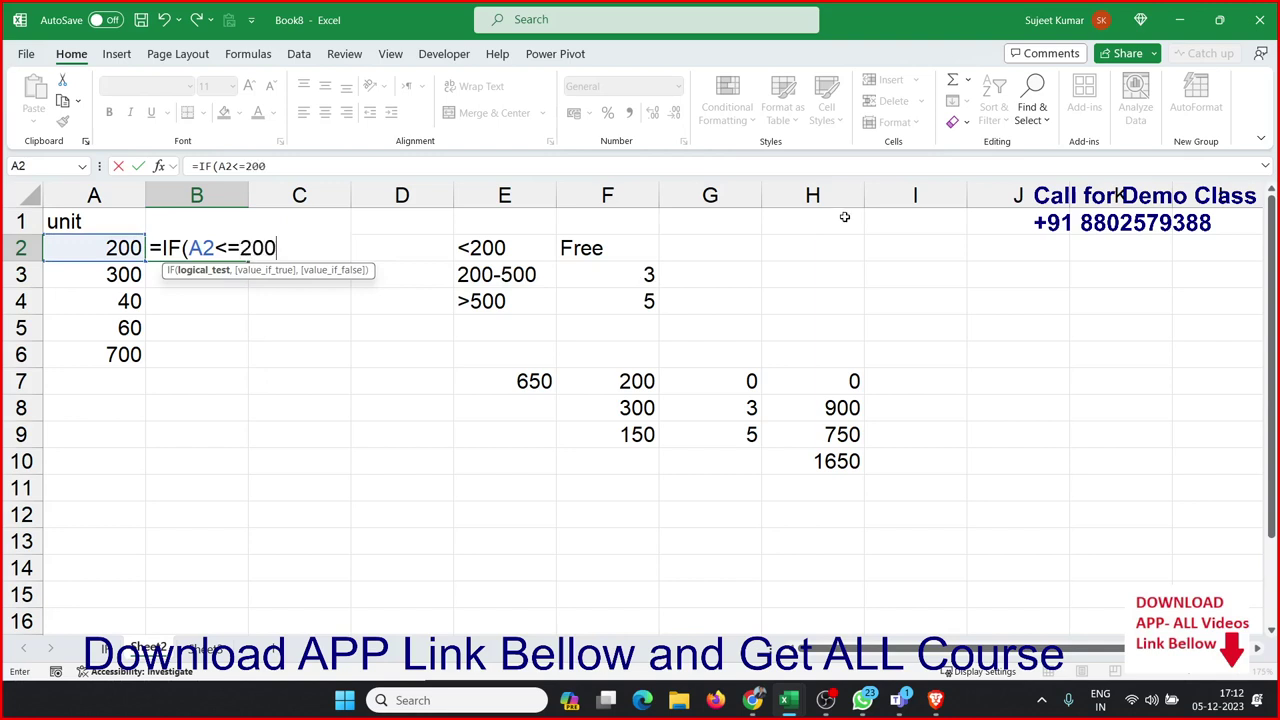
text(,0,)
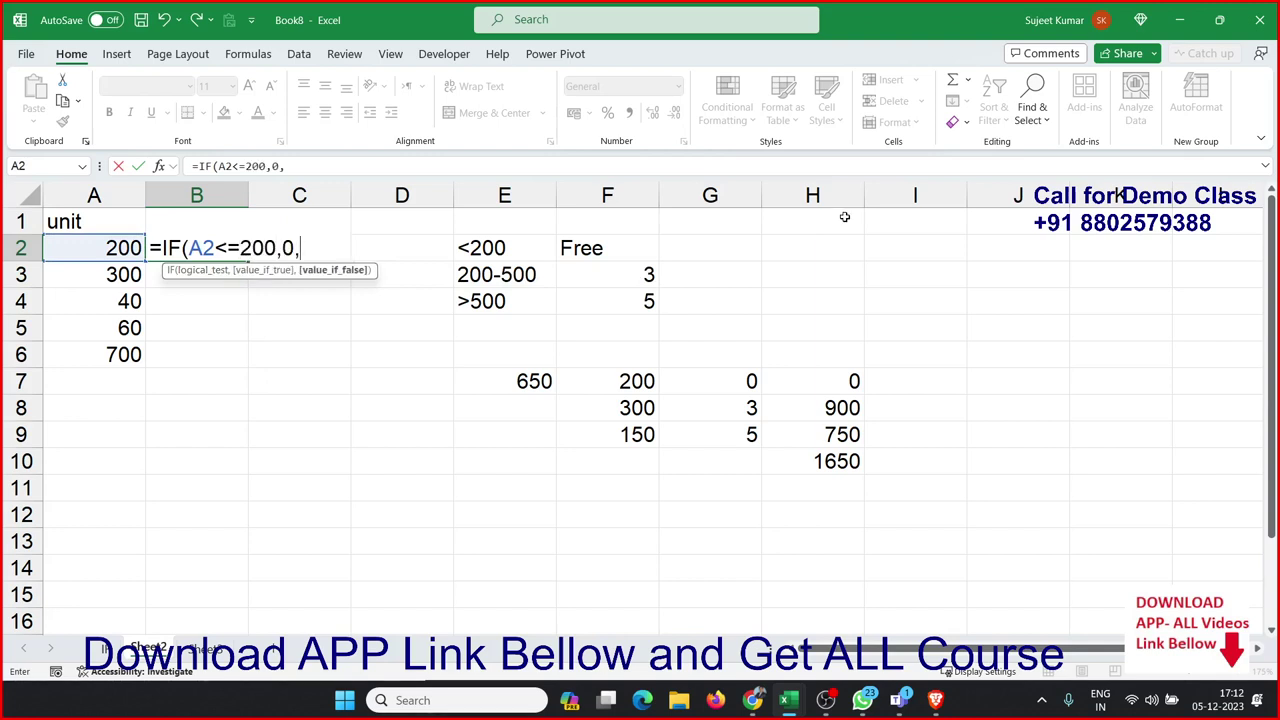
text(if()
key(Left)
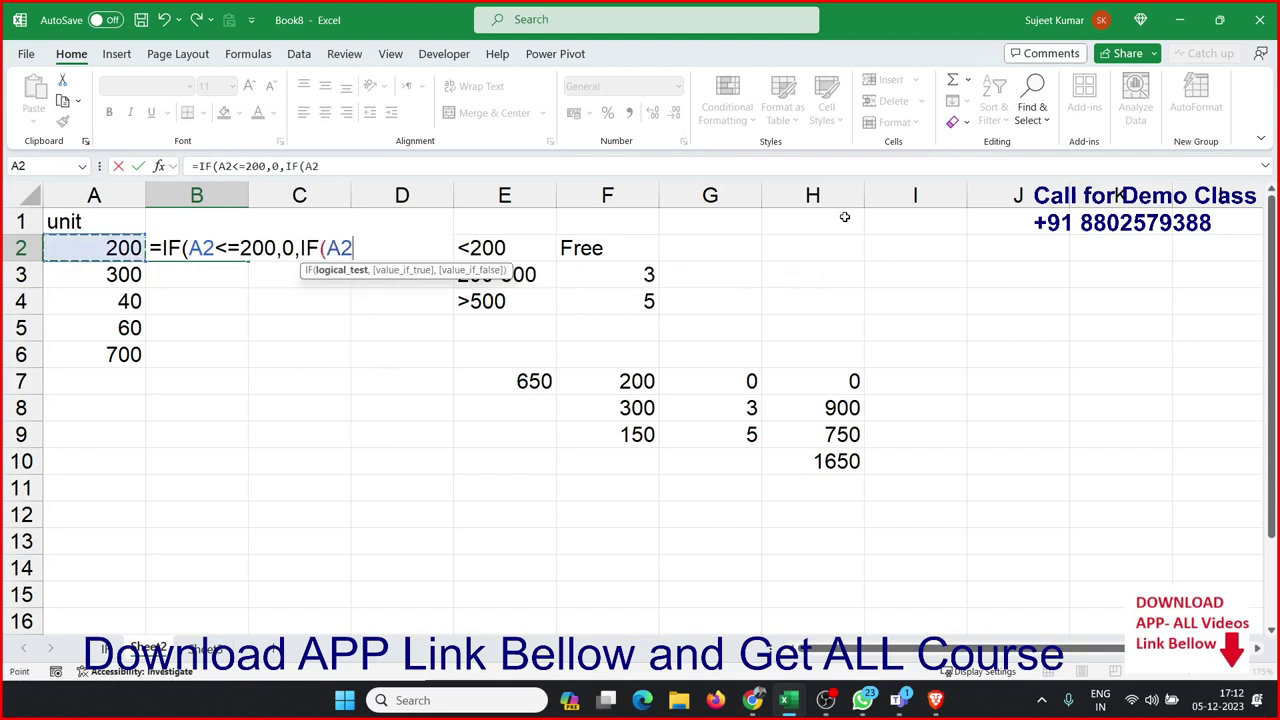
text(<=)
text(500)
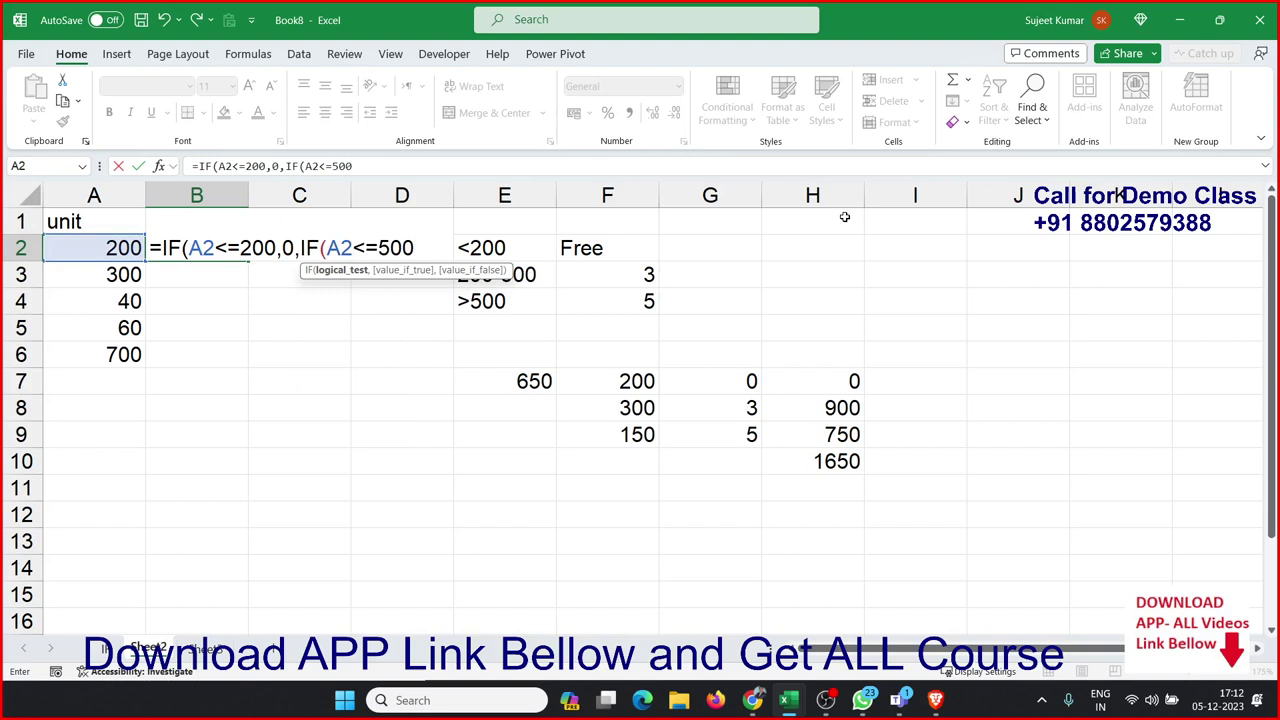
text(,300)
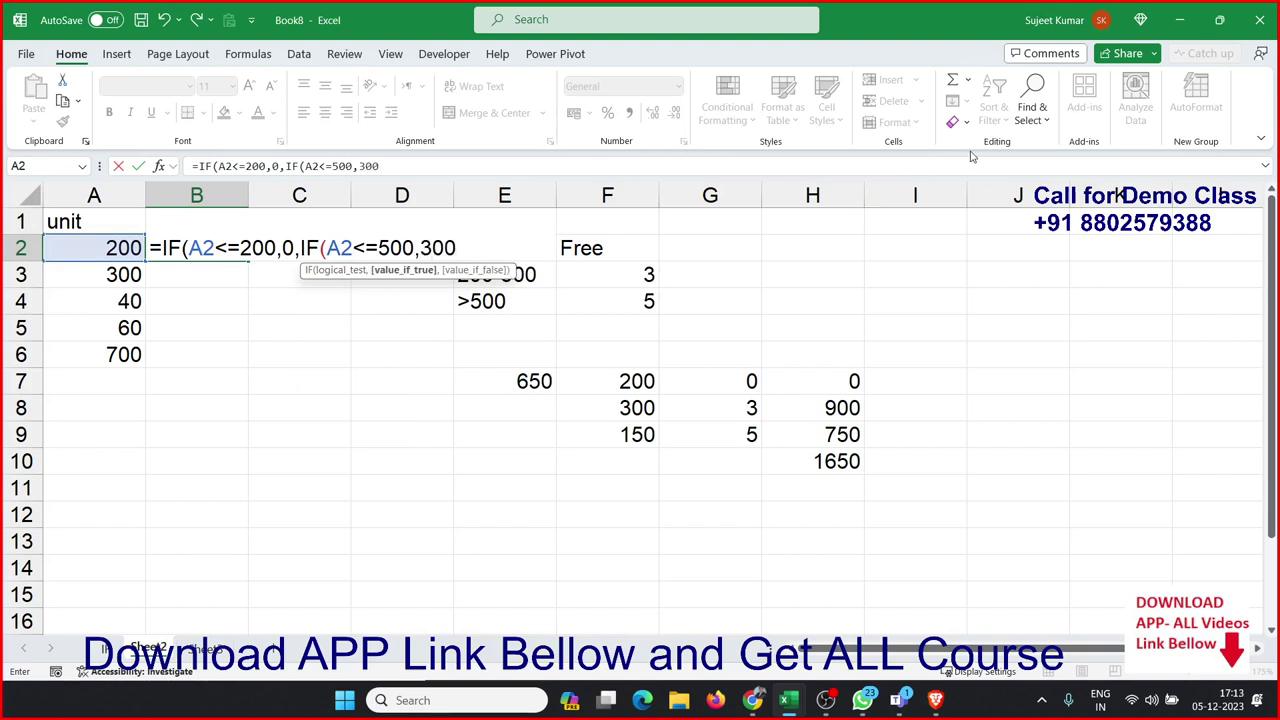
key(BackSpace)
key(BackSpace)
key(BackSpace)
text(()
click(78, 244)
text(-)
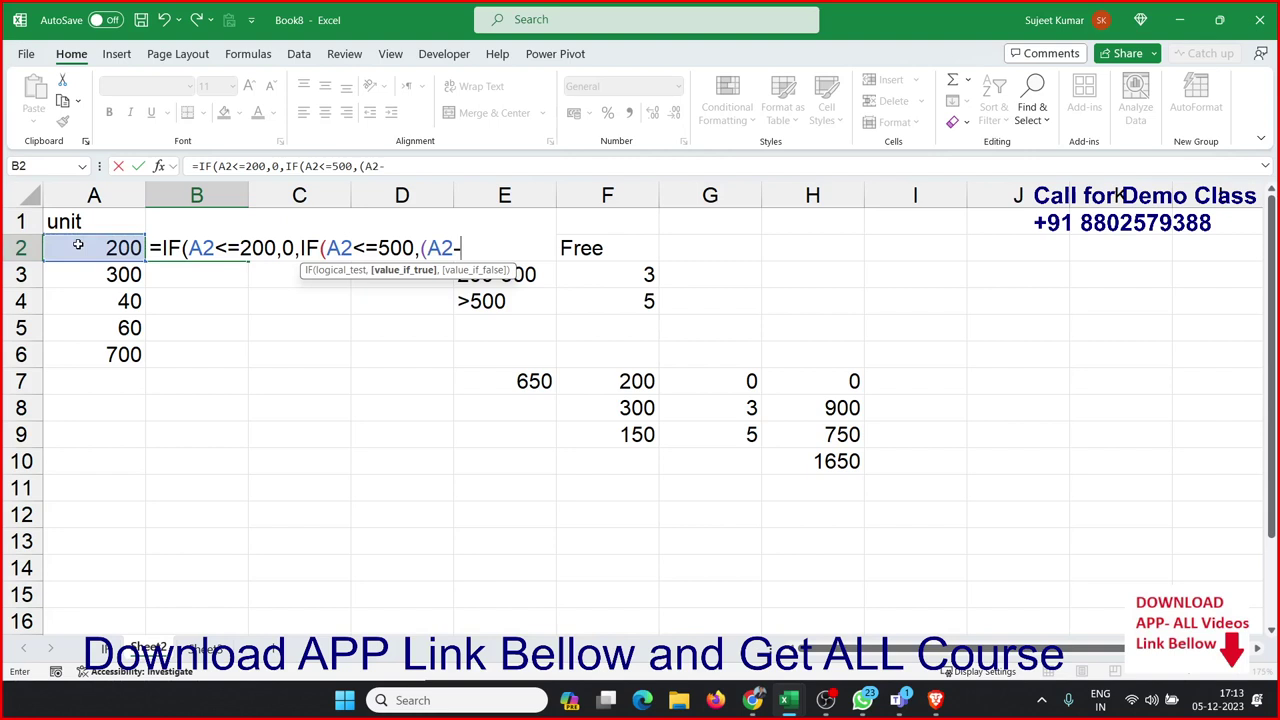
text(200)
text())
text(*)
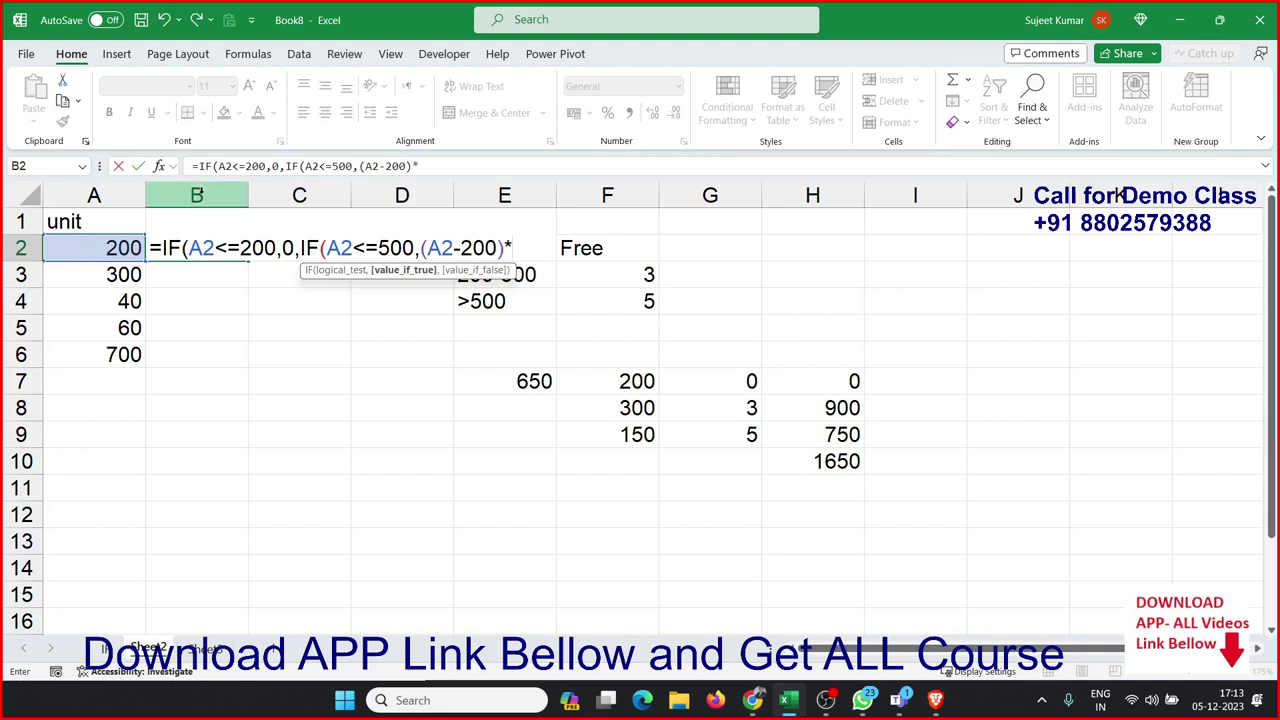
text(3,)
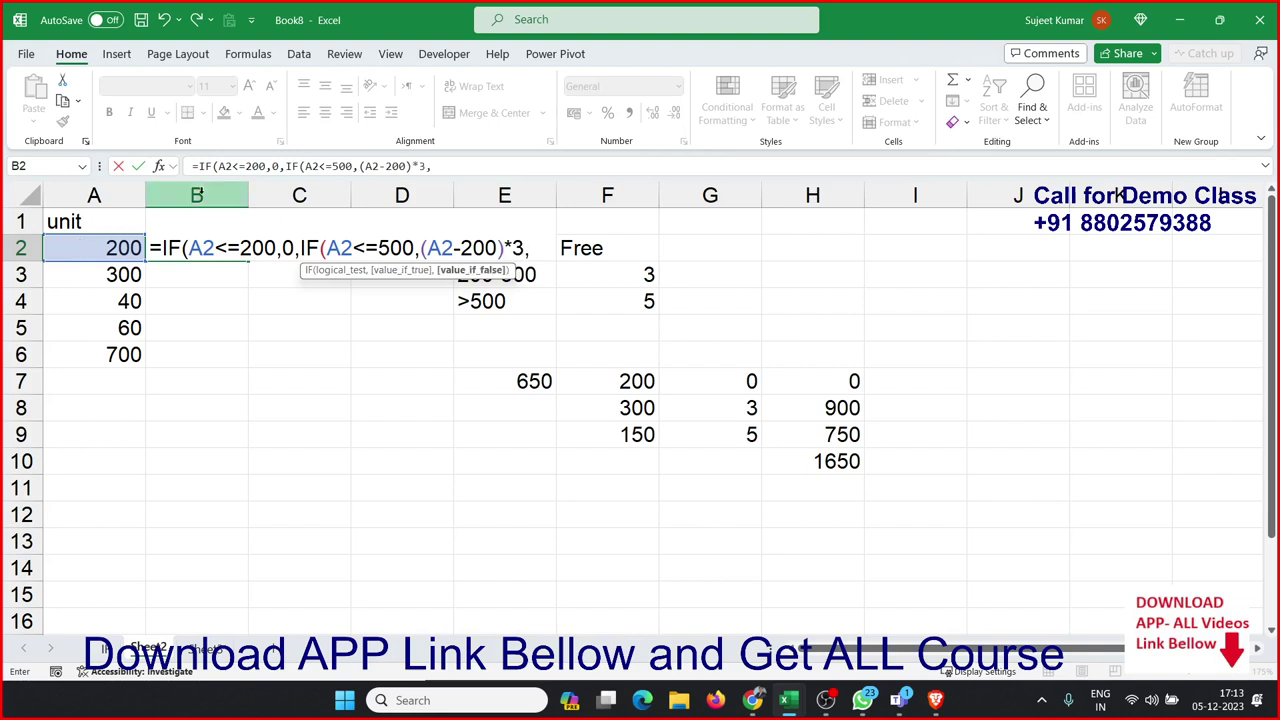
text(if)
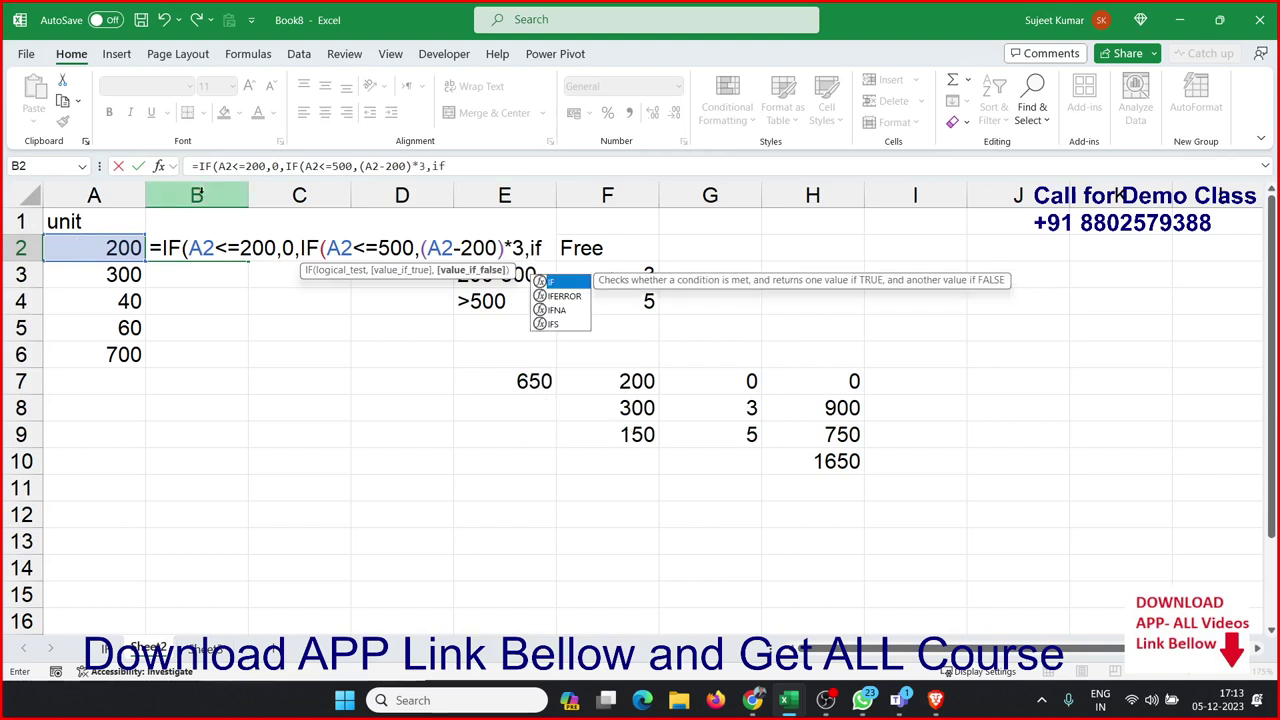
key(Tab)
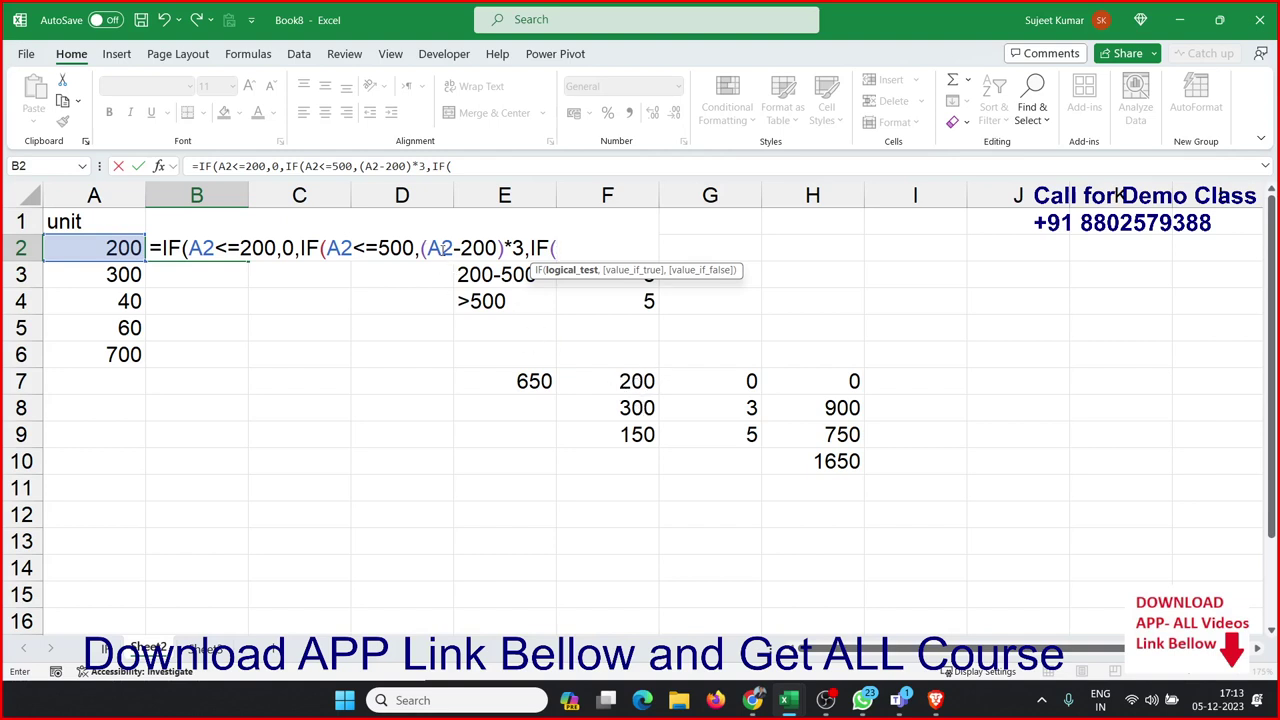
- Add the third tier IF(A2>500,0+900+(A2-500)*5) and commit the B2 formula
drag(428, 248, 497, 248)
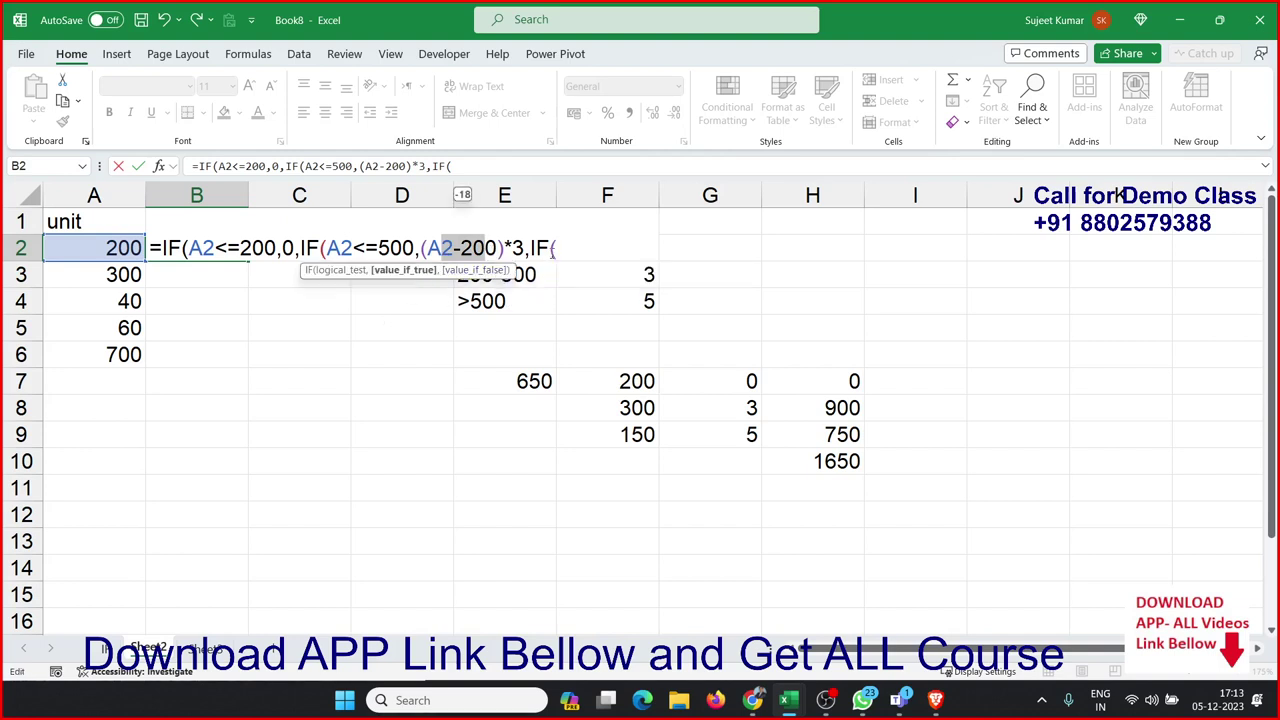
drag(460, 248, 497, 248)
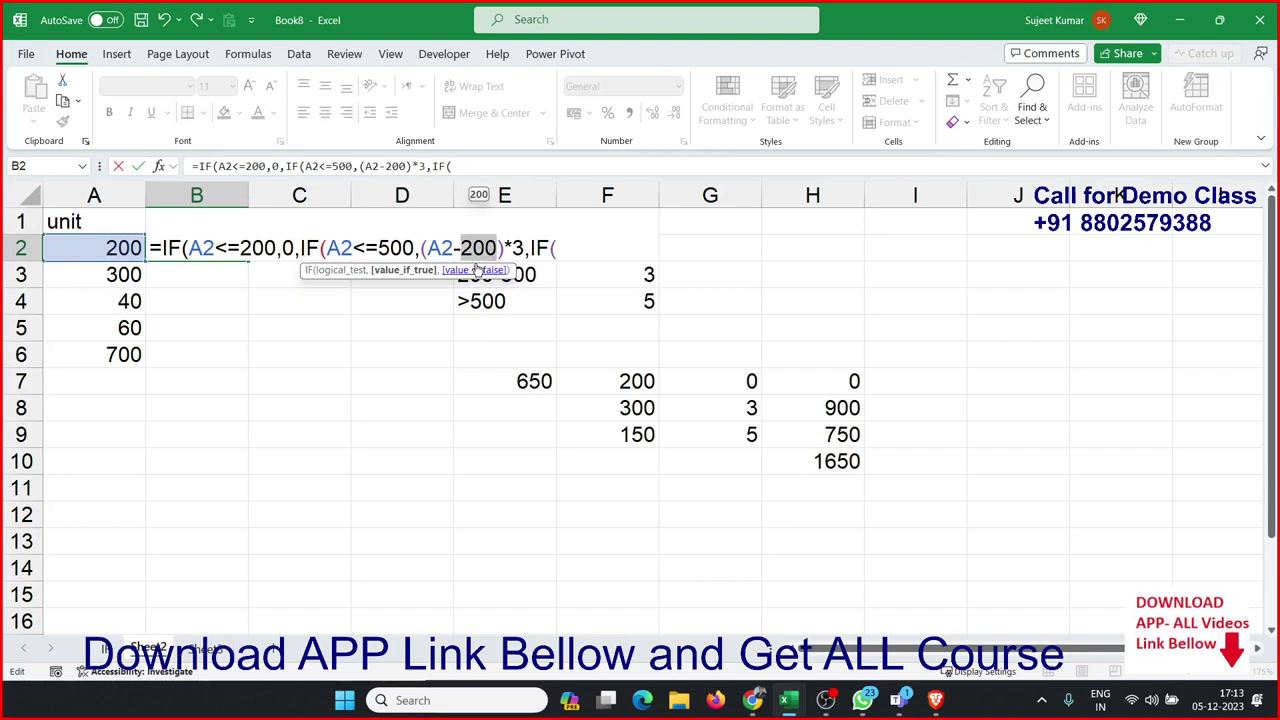
click(585, 254)
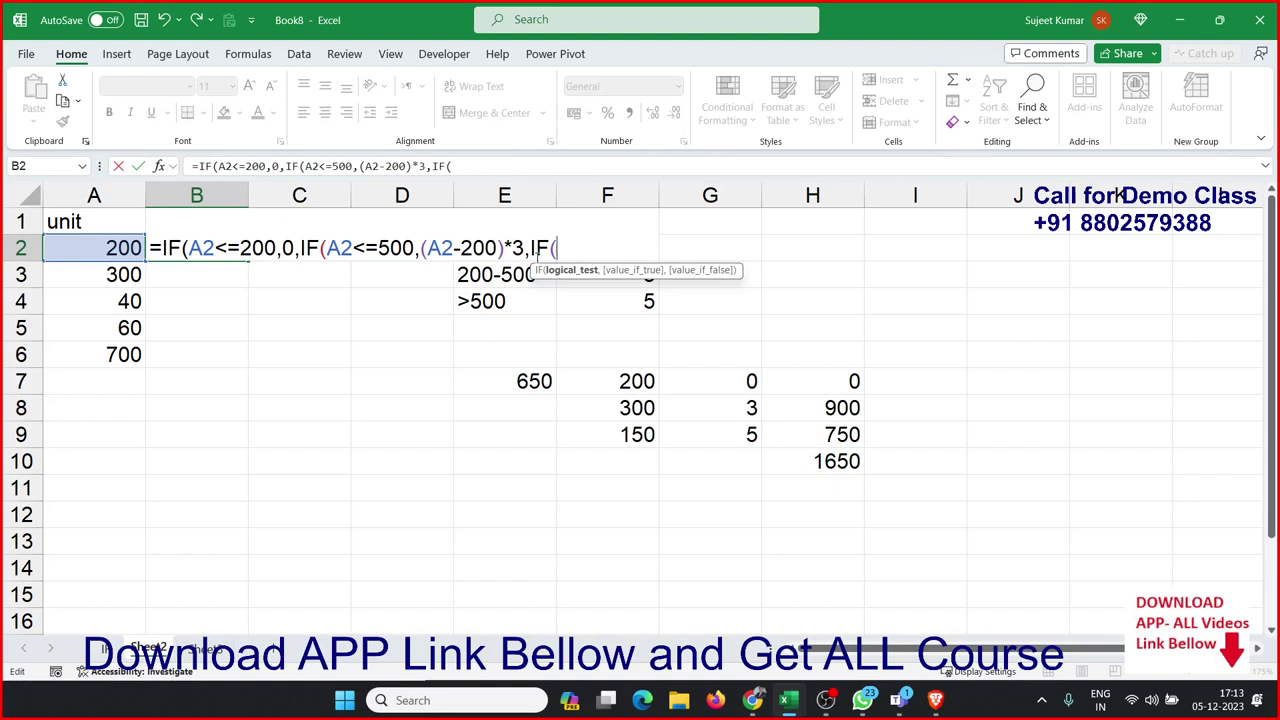
click(106, 247)
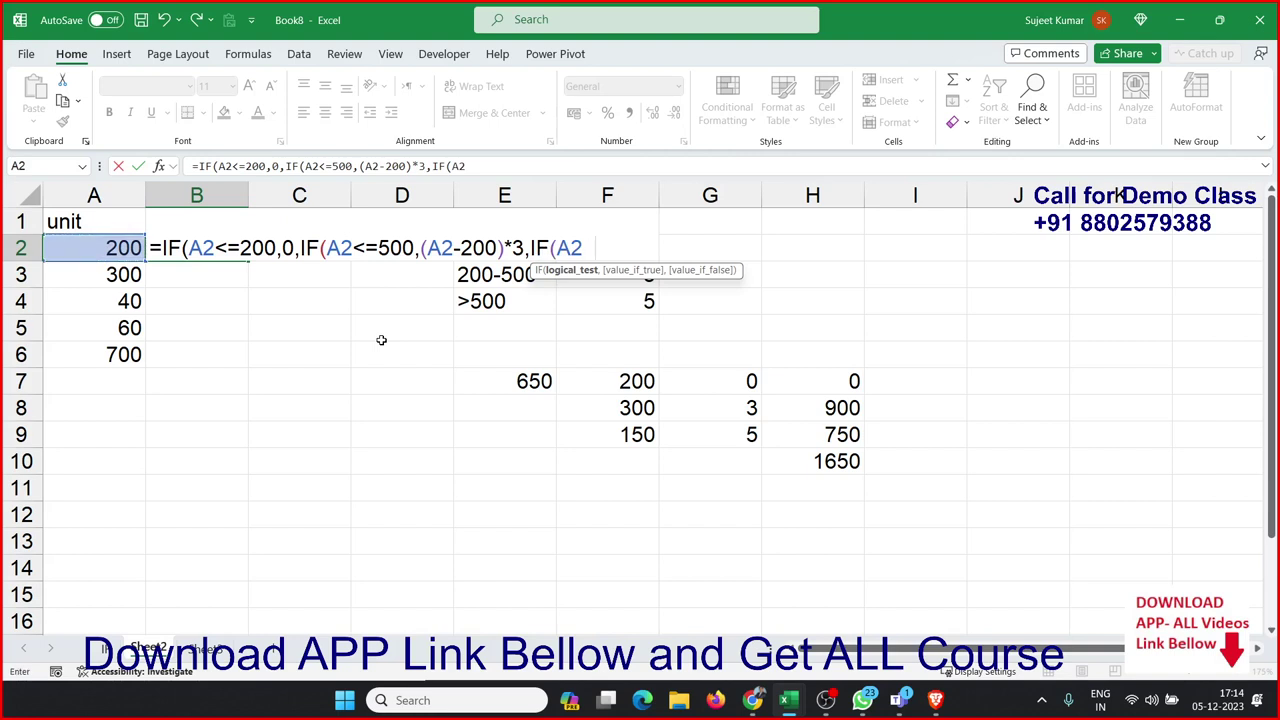
text(<)
text(=)
key(BackSpace)
key(BackSpace)
text(>500)
text(,0+)
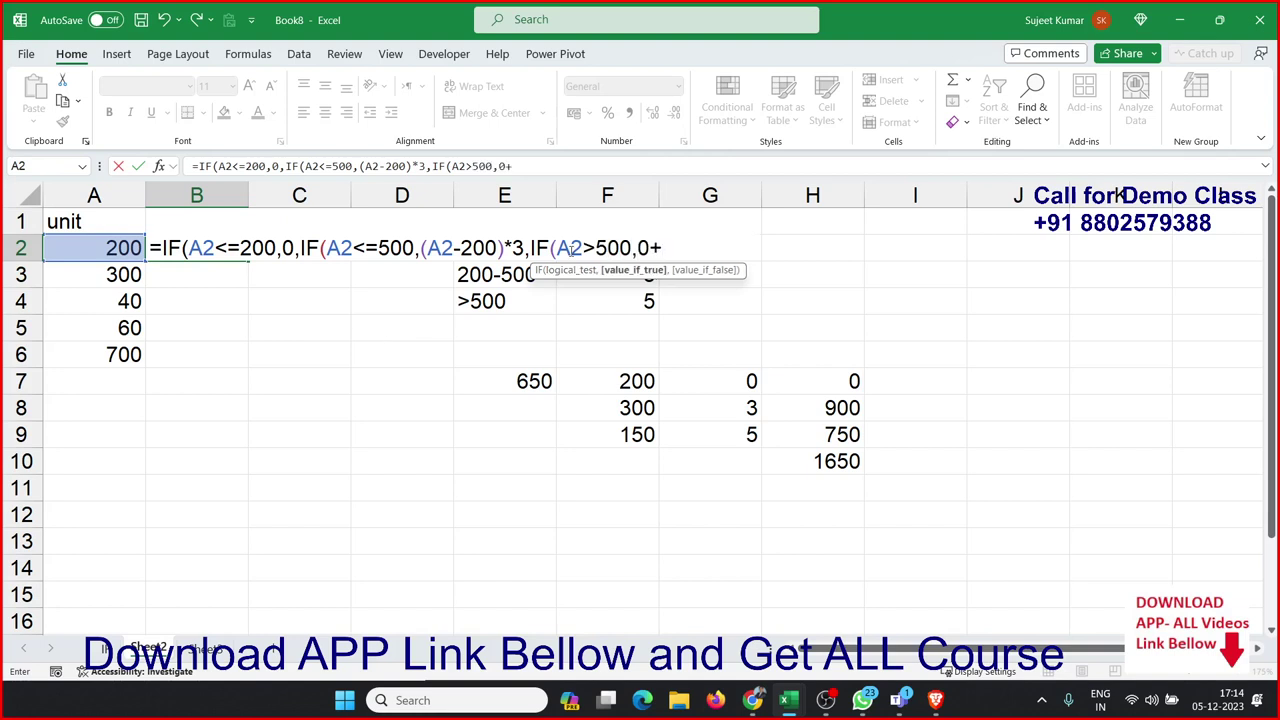
text(900+)
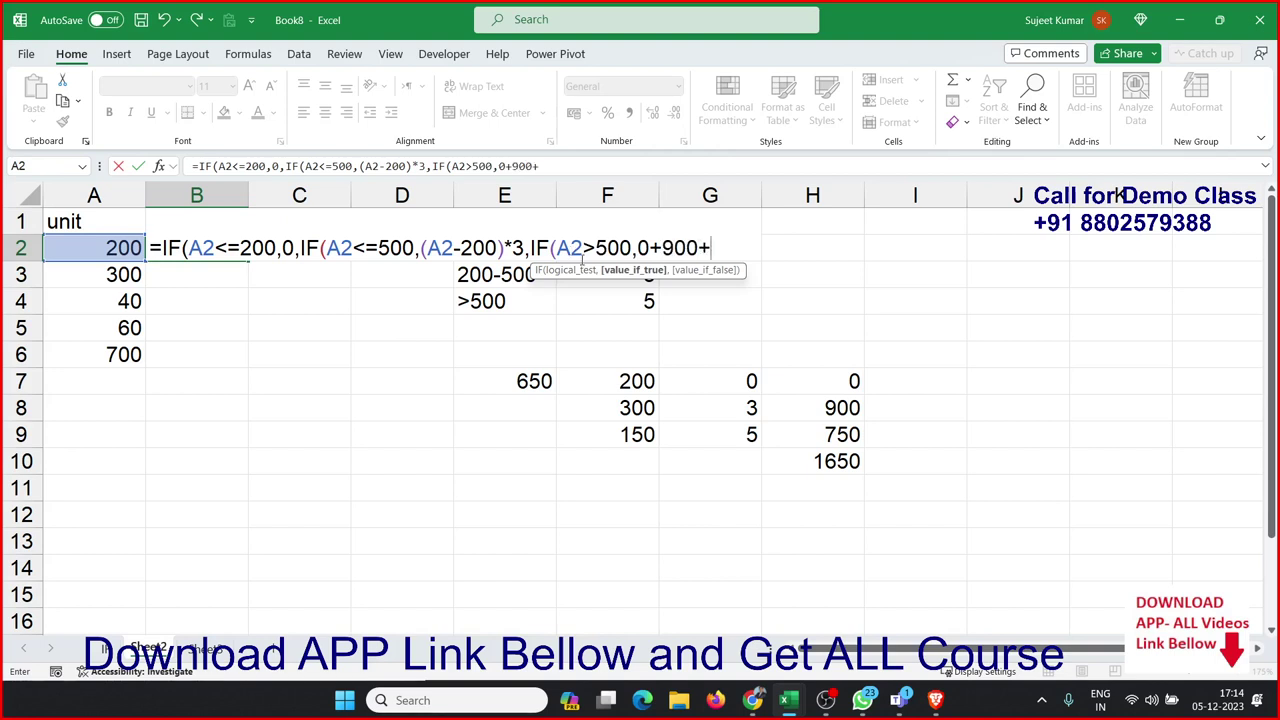
text(()
click(110, 247)
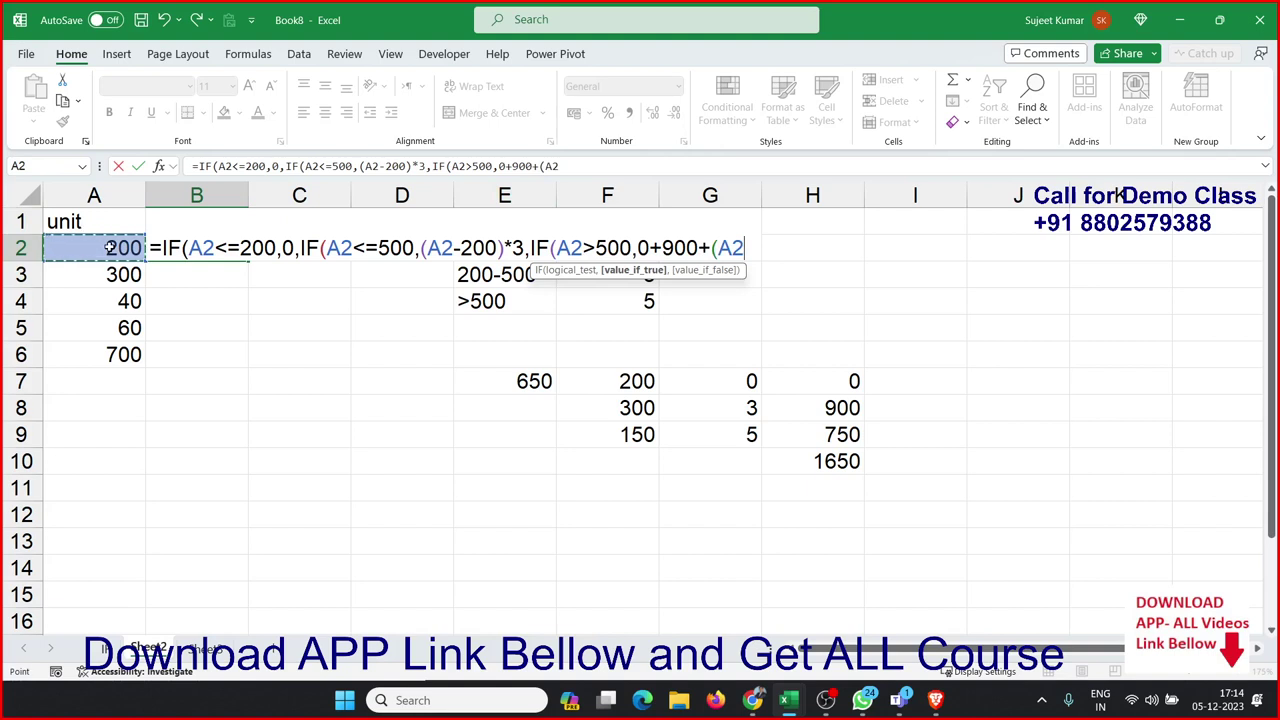
text(-)
text(500)
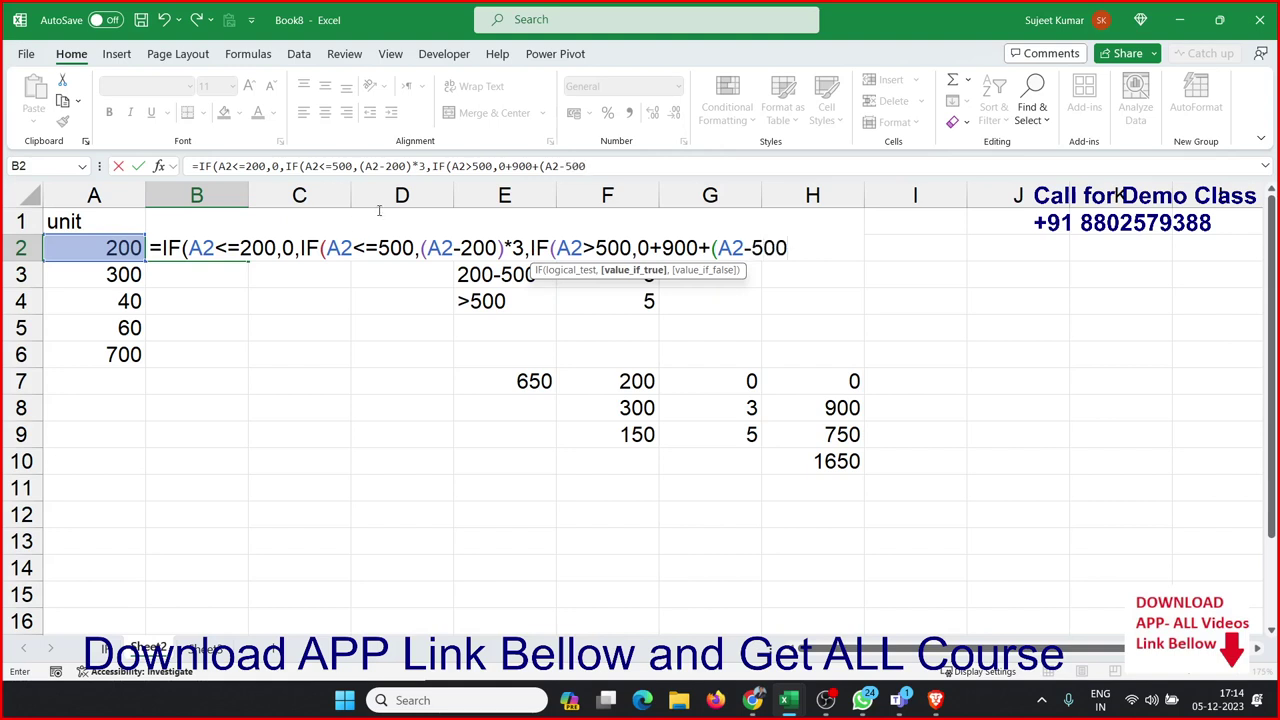
text()*)
text(5)
key(Return)
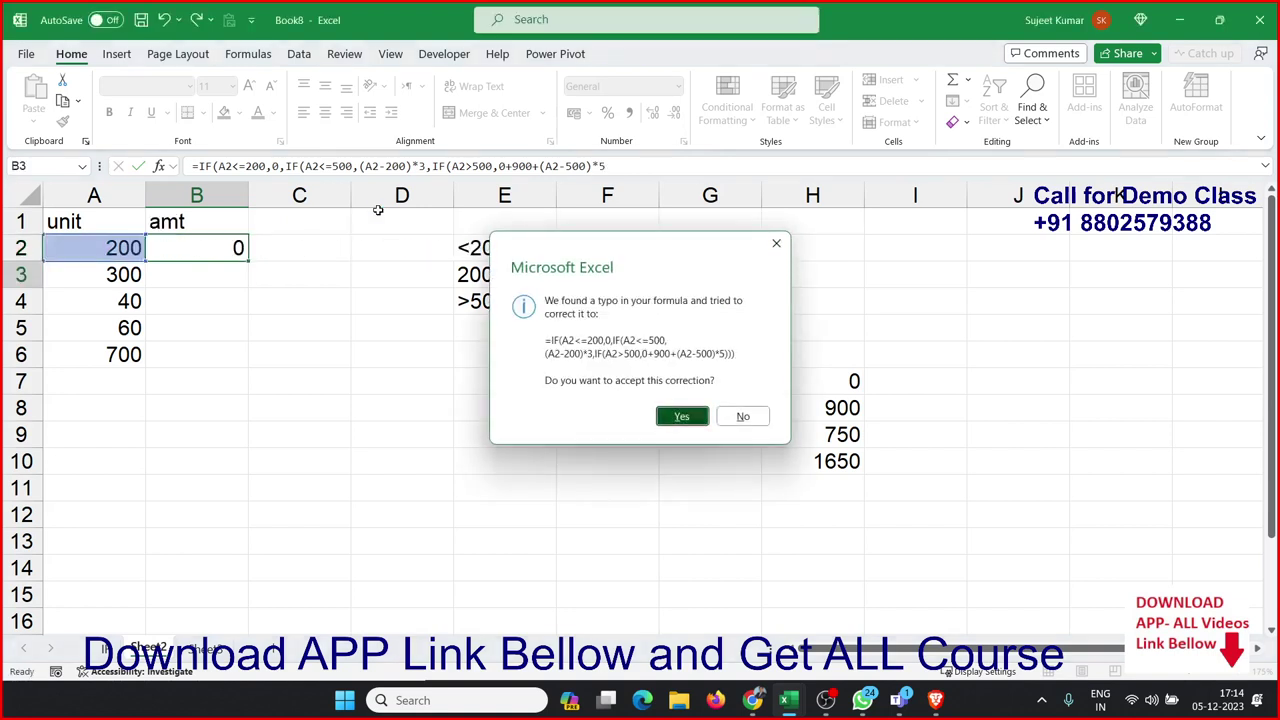
- Accept Excel's parenthesis correction and fill B2's formula down to B6
key(Return)
key(Up)
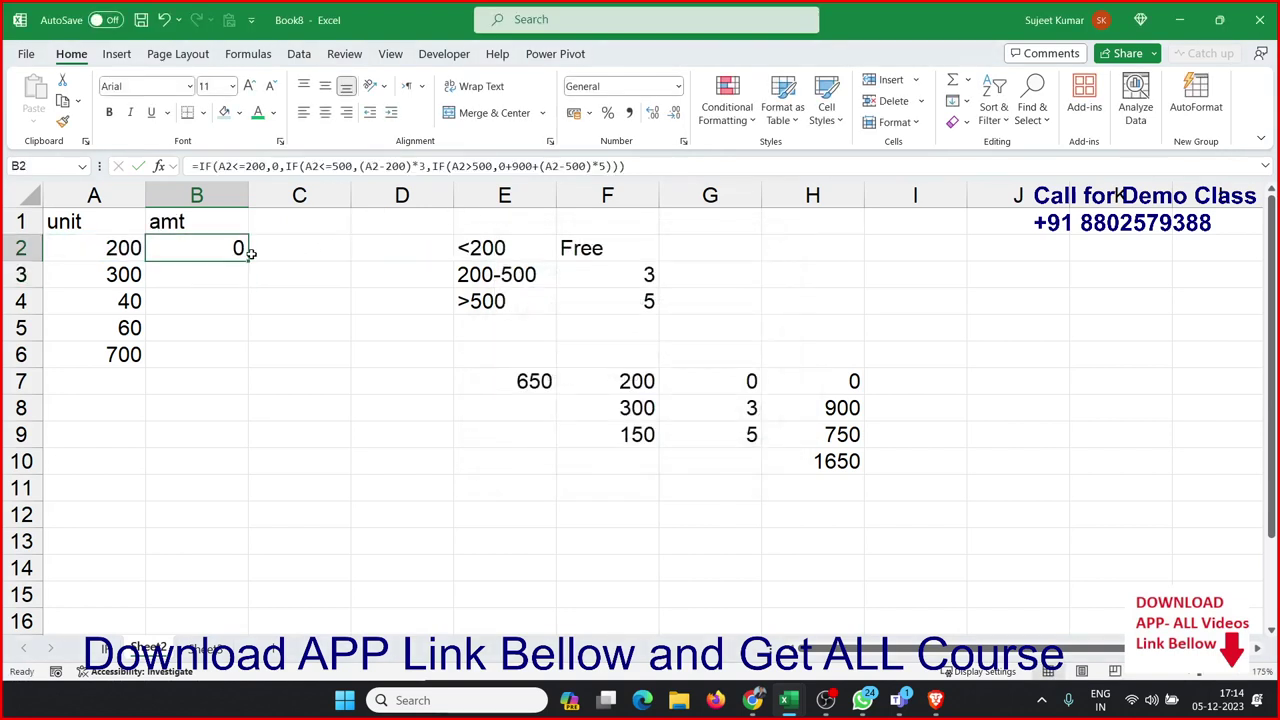
double_click(248, 256)
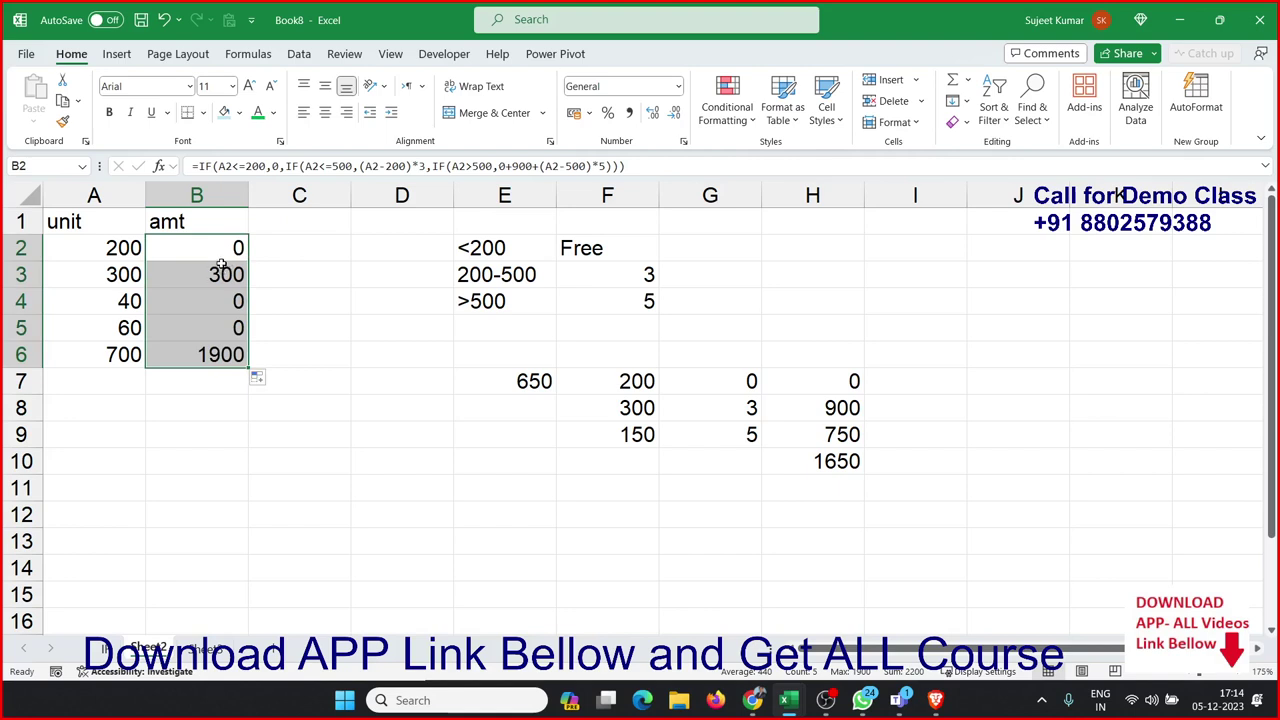
- Open B3's formula and highlight its conditions and the 200 and 500 thresholds
click(222, 262)
double_click(222, 262)
click(240, 274)
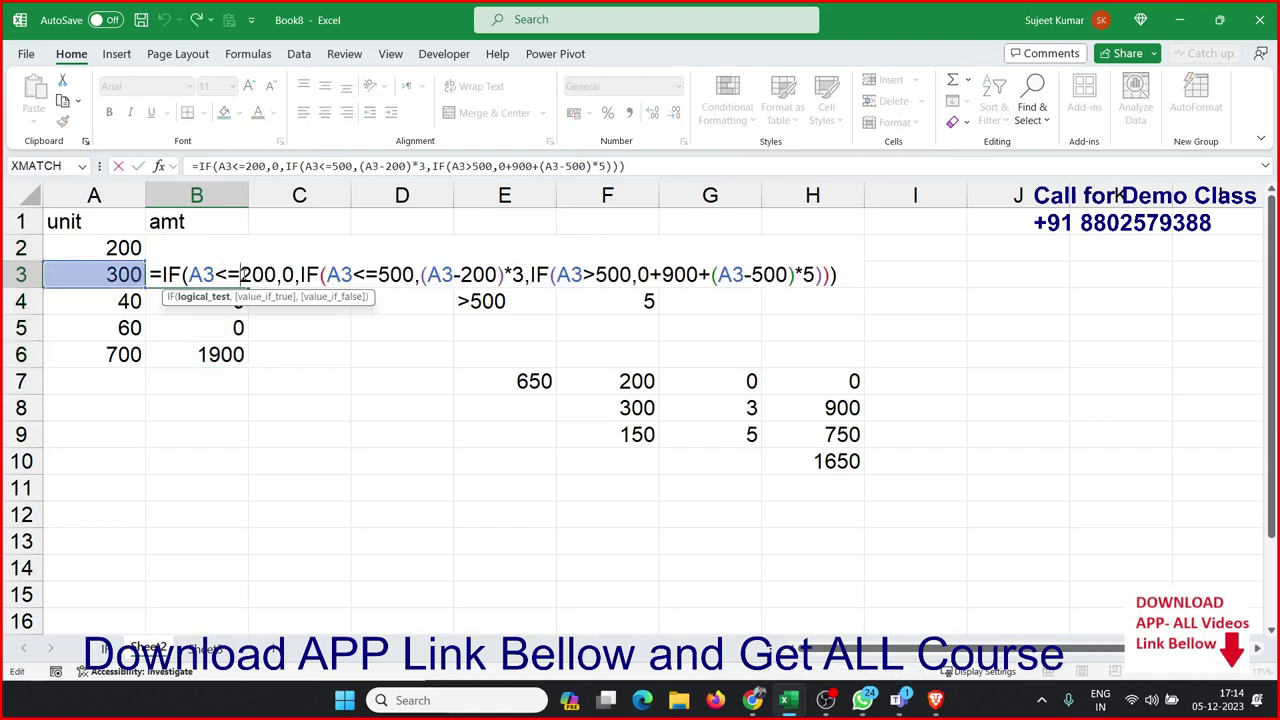
drag(189, 274, 274, 274)
double_click(288, 274)
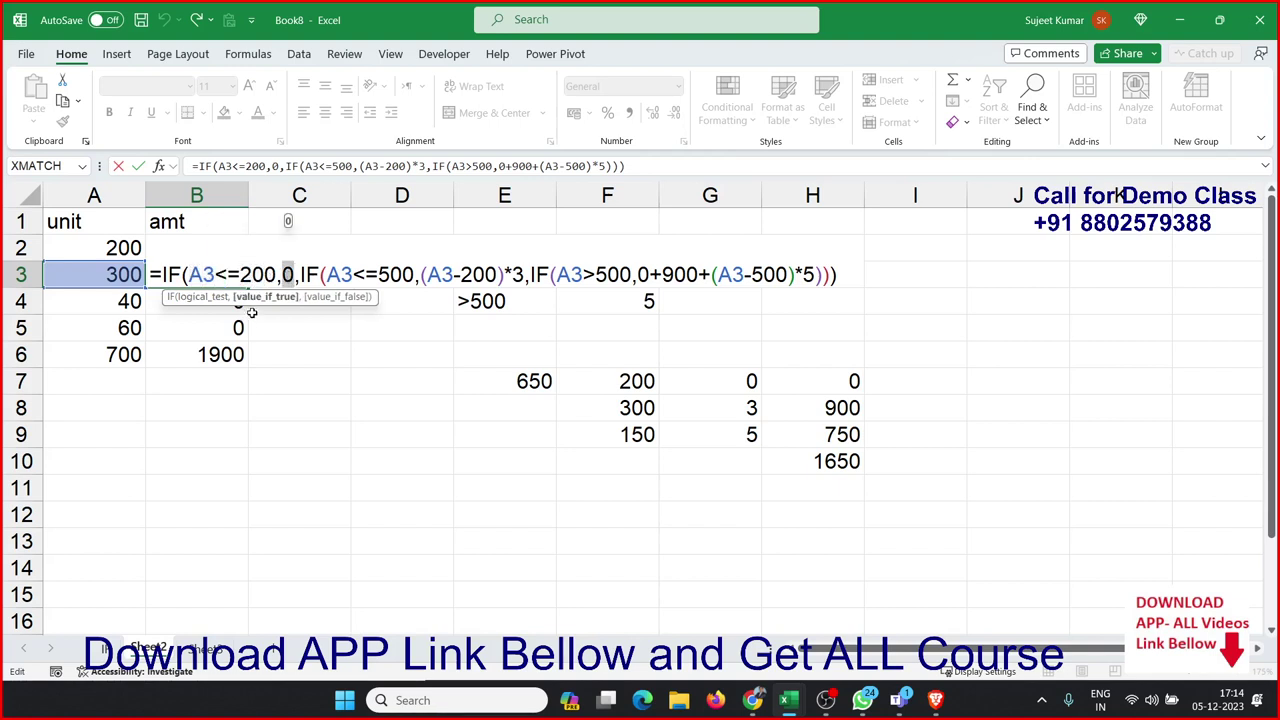
double_click(258, 274)
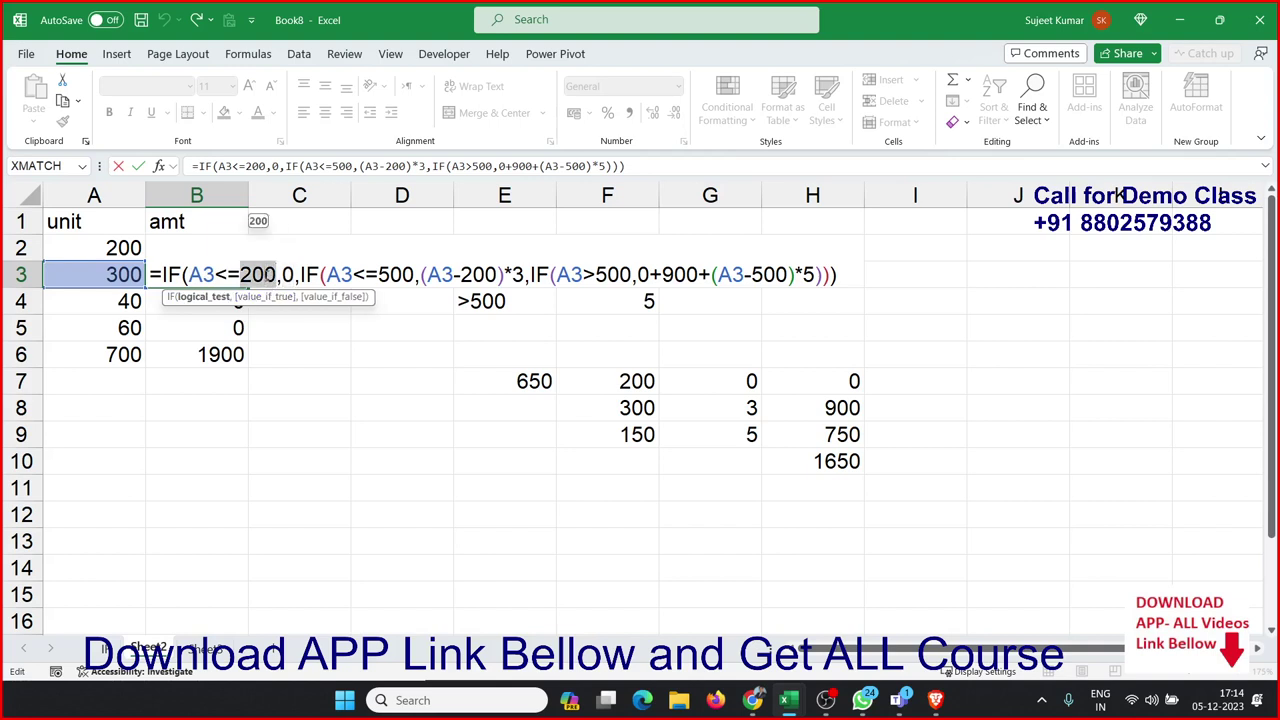
double_click(396, 274)
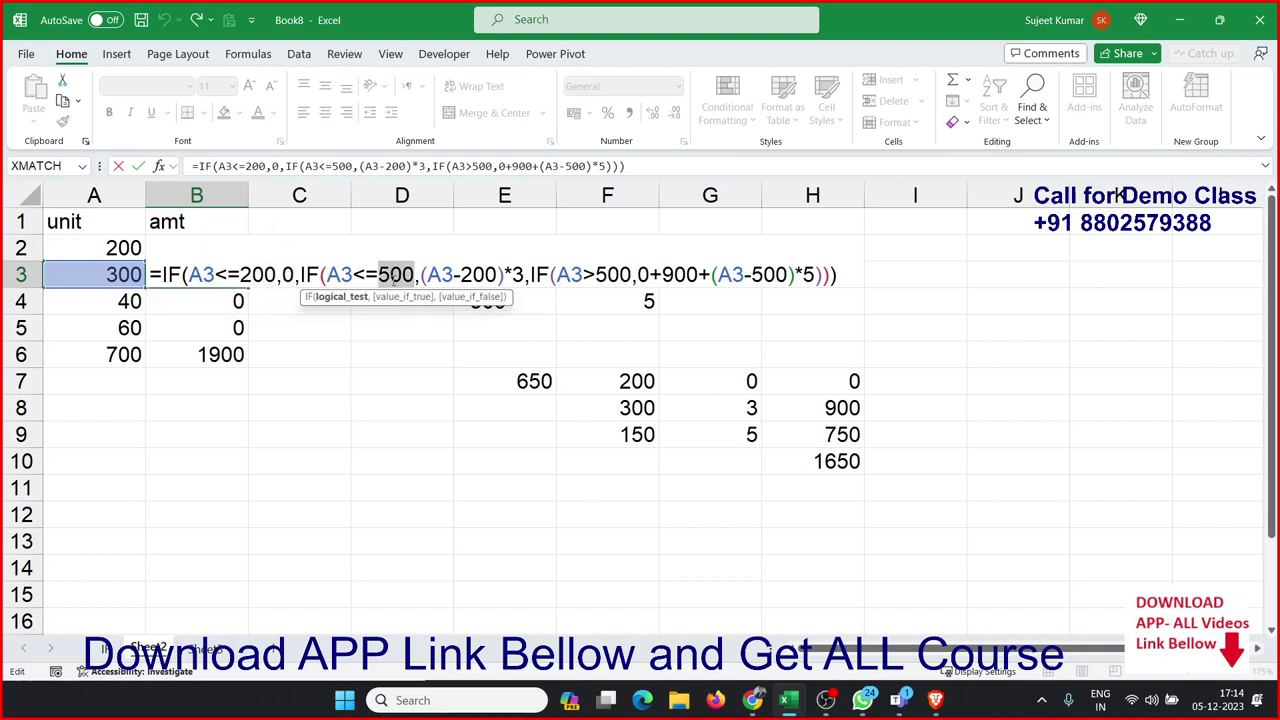
drag(402, 274, 340, 274)
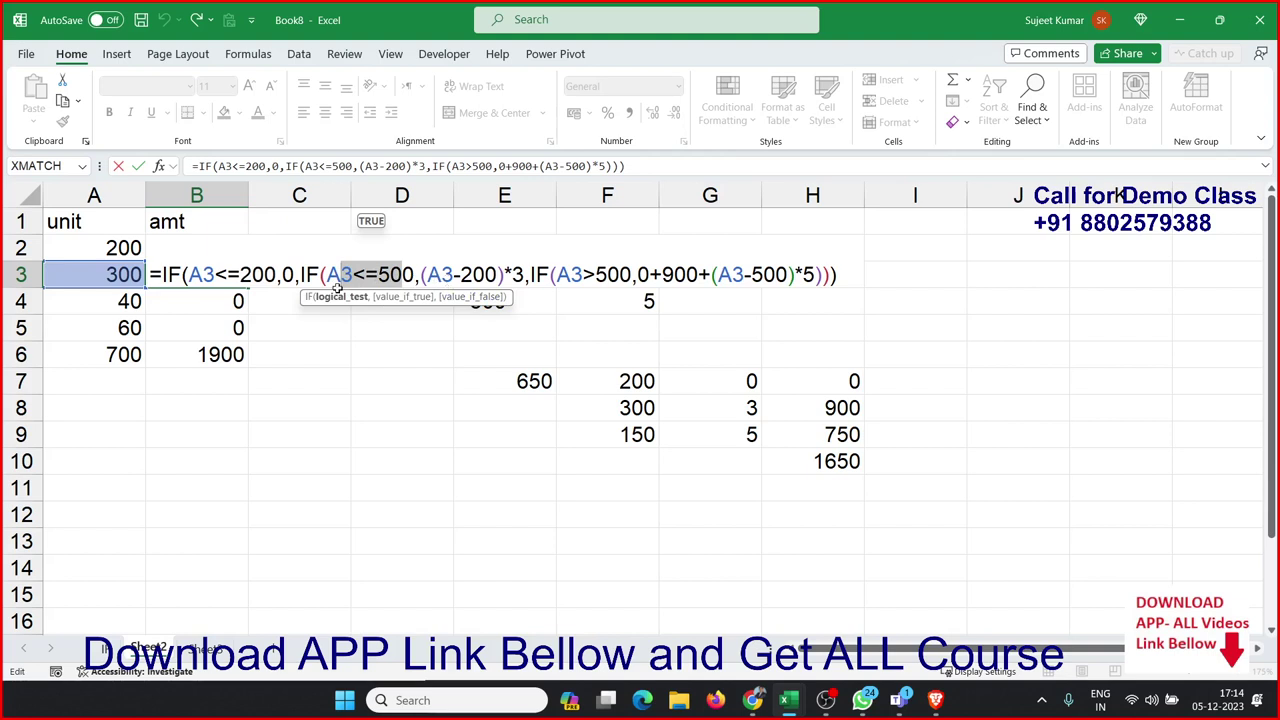
drag(277, 274, 240, 274)
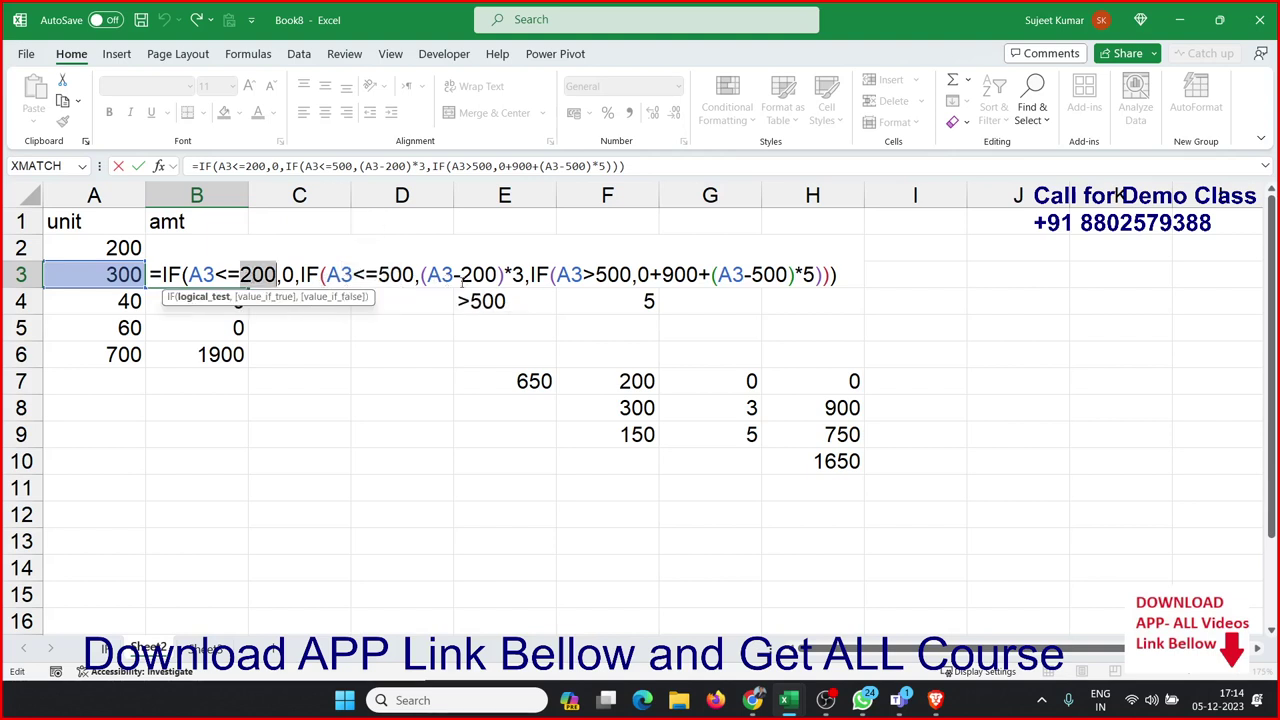
- Highlight B3's tier results to evaluate 0+900, A3-500 and (A3-500)*5
click(470, 276)
double_click(476, 274)
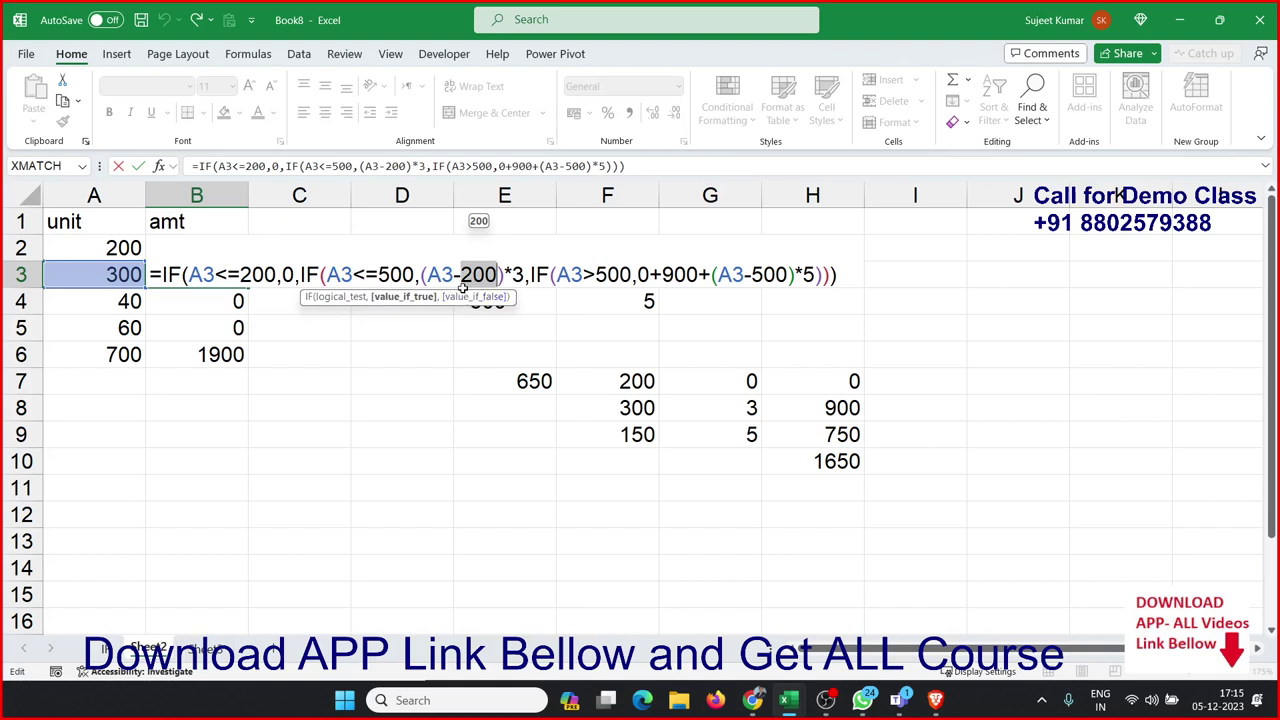
click(512, 274)
drag(522, 274, 320, 276)
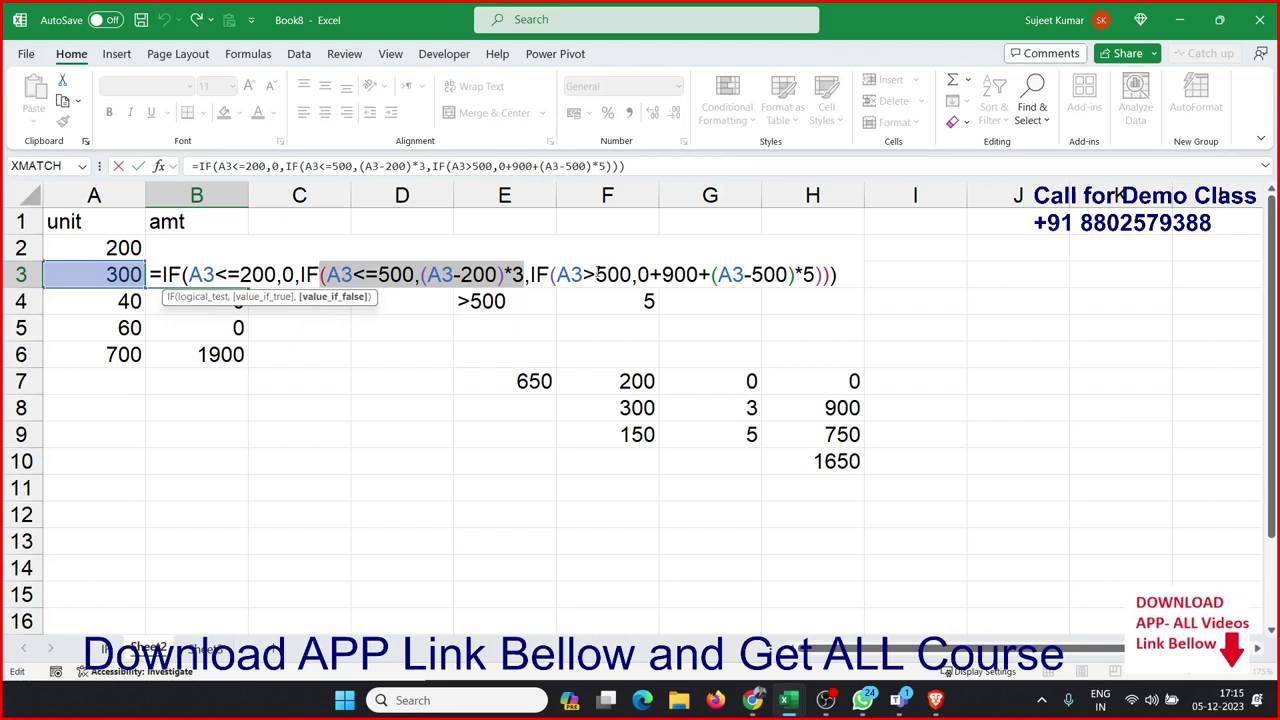
click(596, 274)
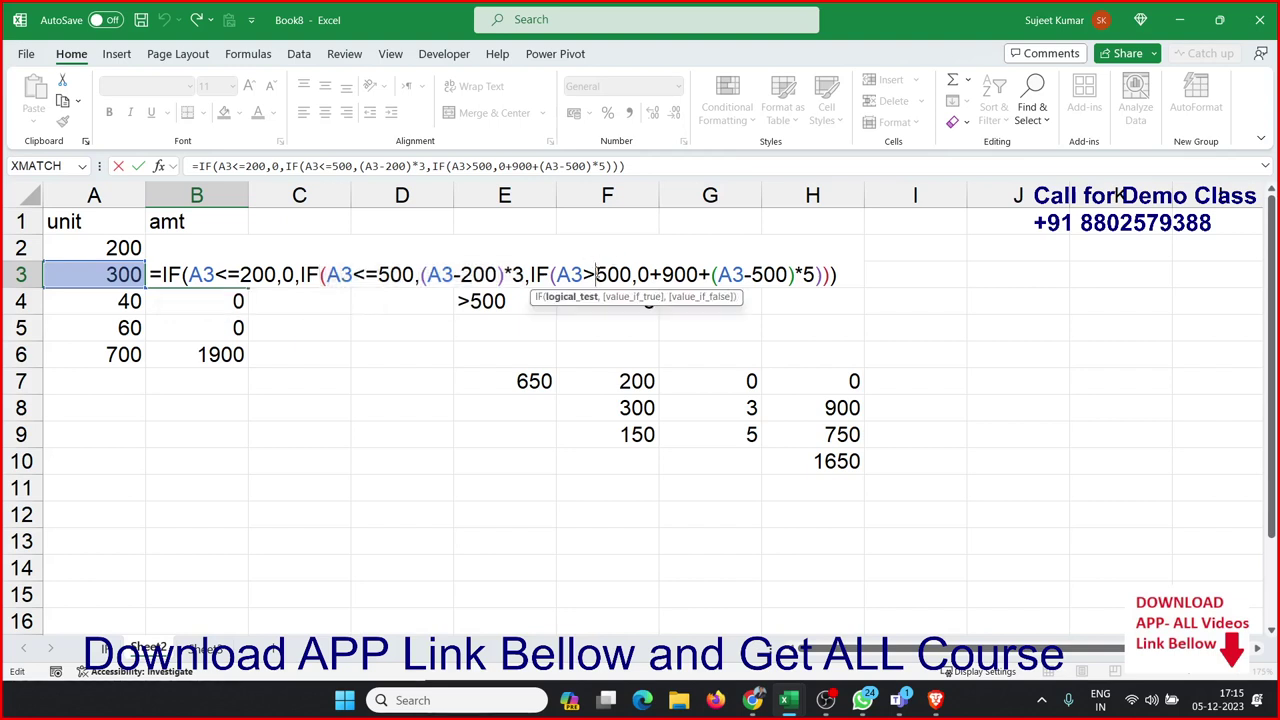
double_click(641, 275)
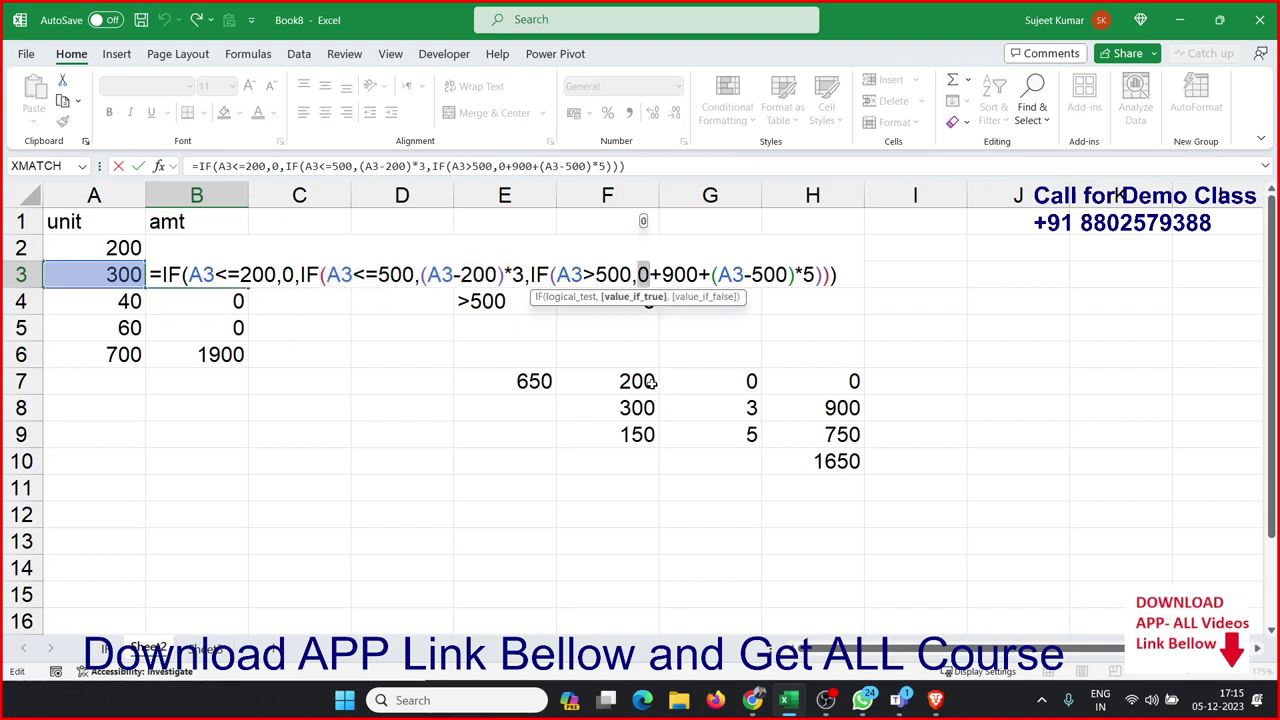
key(Right)
key(Right)
key(shift+Right)
key(shift+Right)
key(shift+Right)
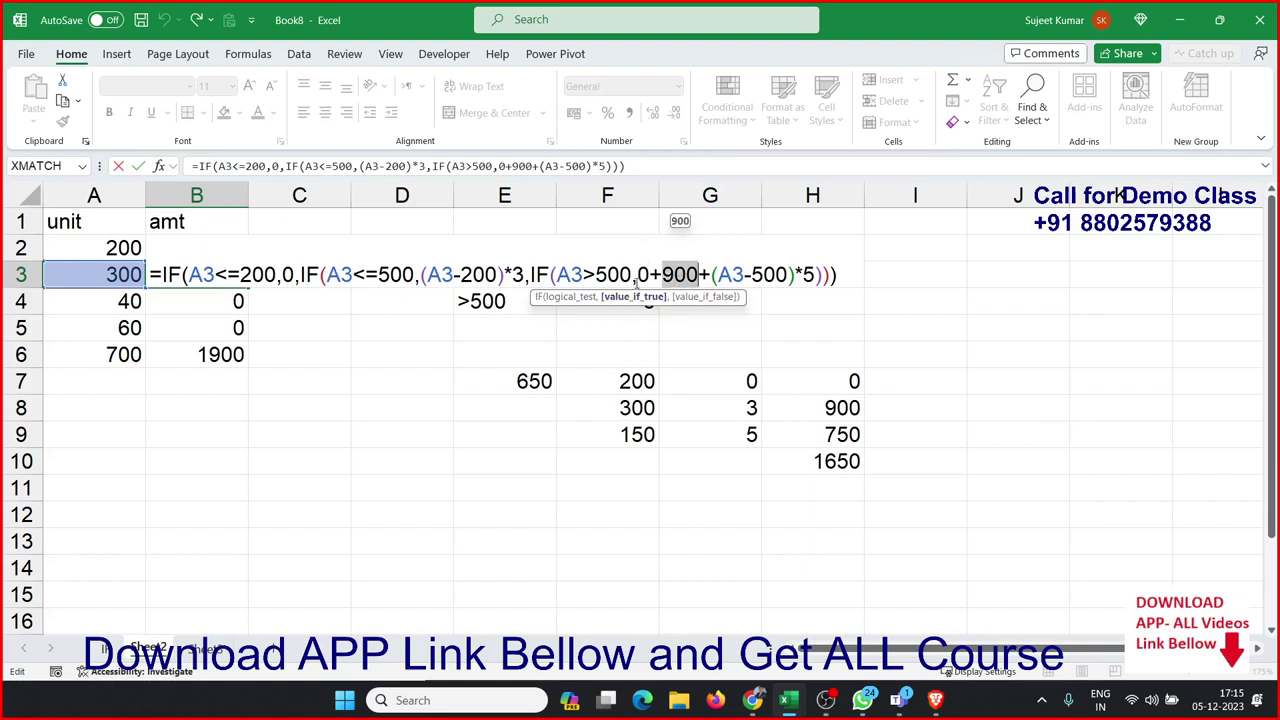
drag(638, 275, 700, 275)
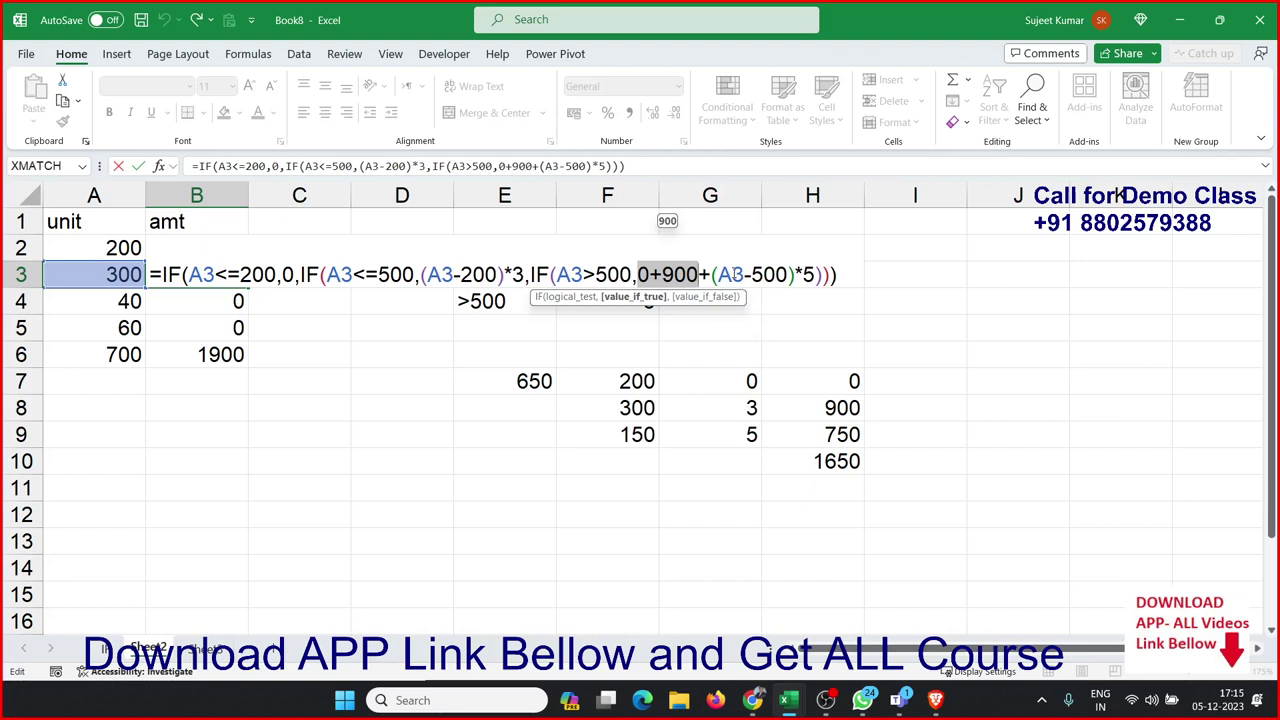
drag(718, 274, 790, 274)
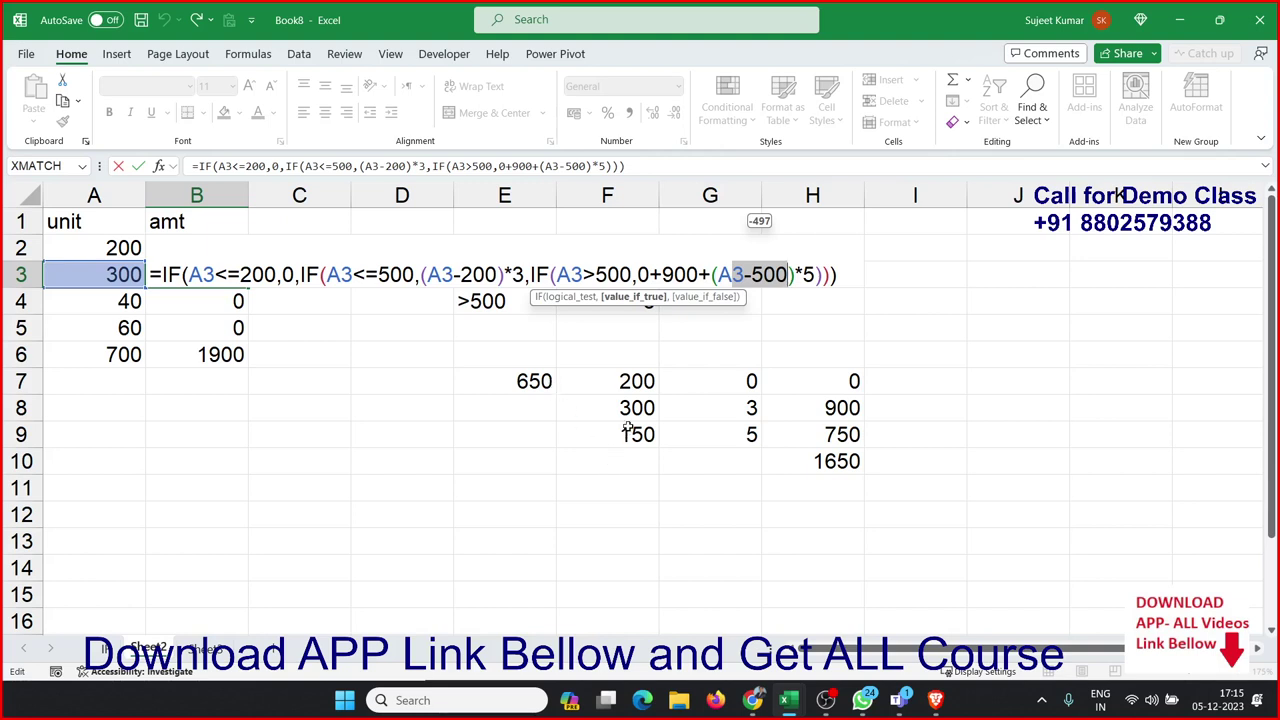
drag(816, 280, 712, 280)
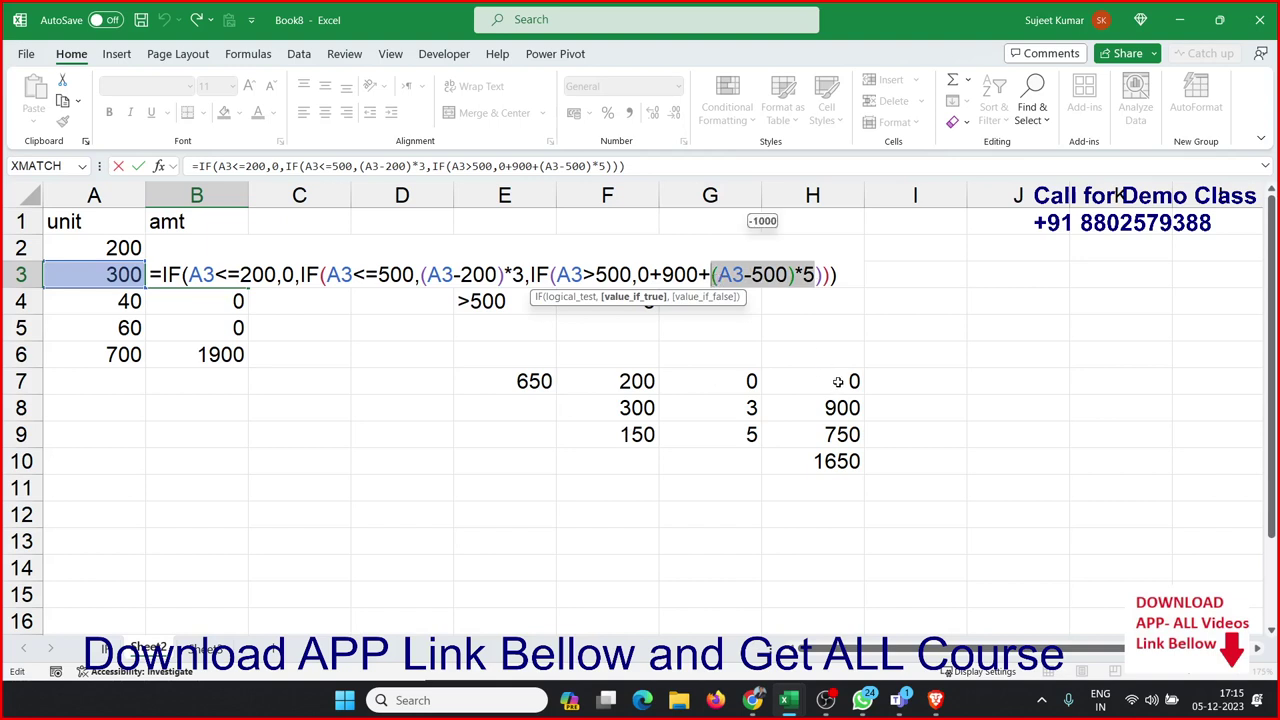
- Re-check B3's second tier, leave the formula unchanged, and go to the next blank sheet
key(Return)
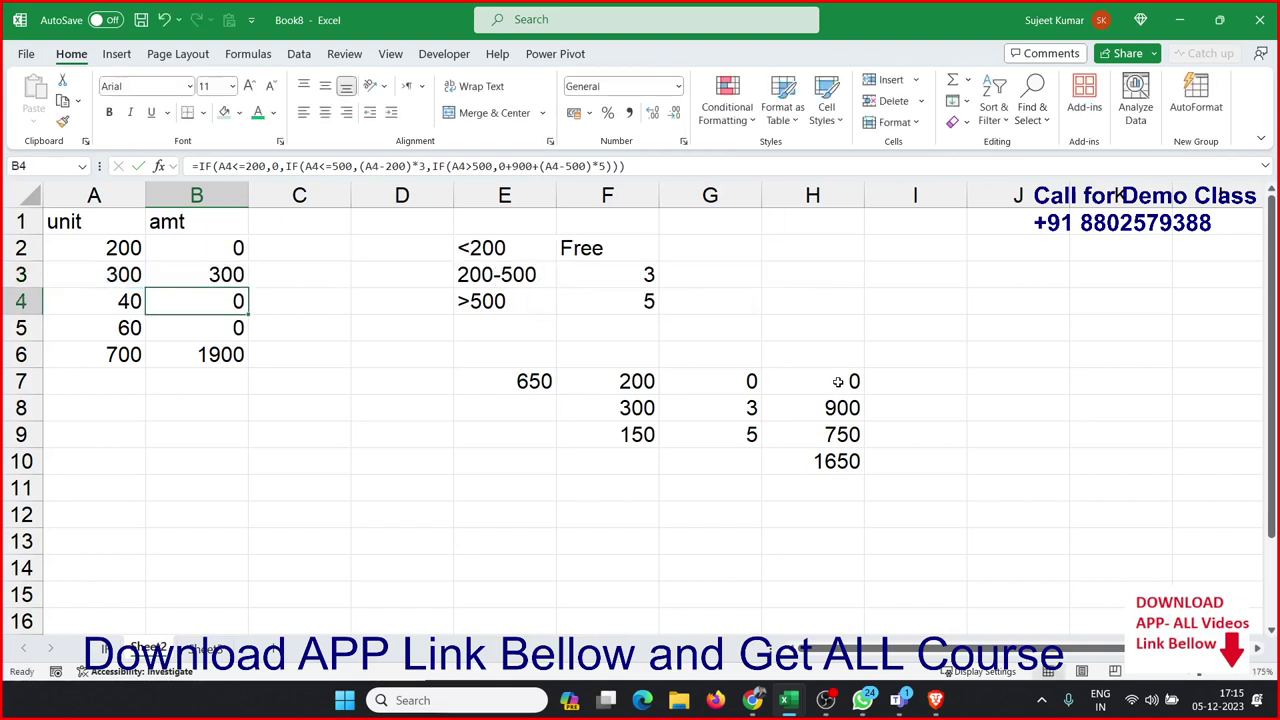
key(Up)
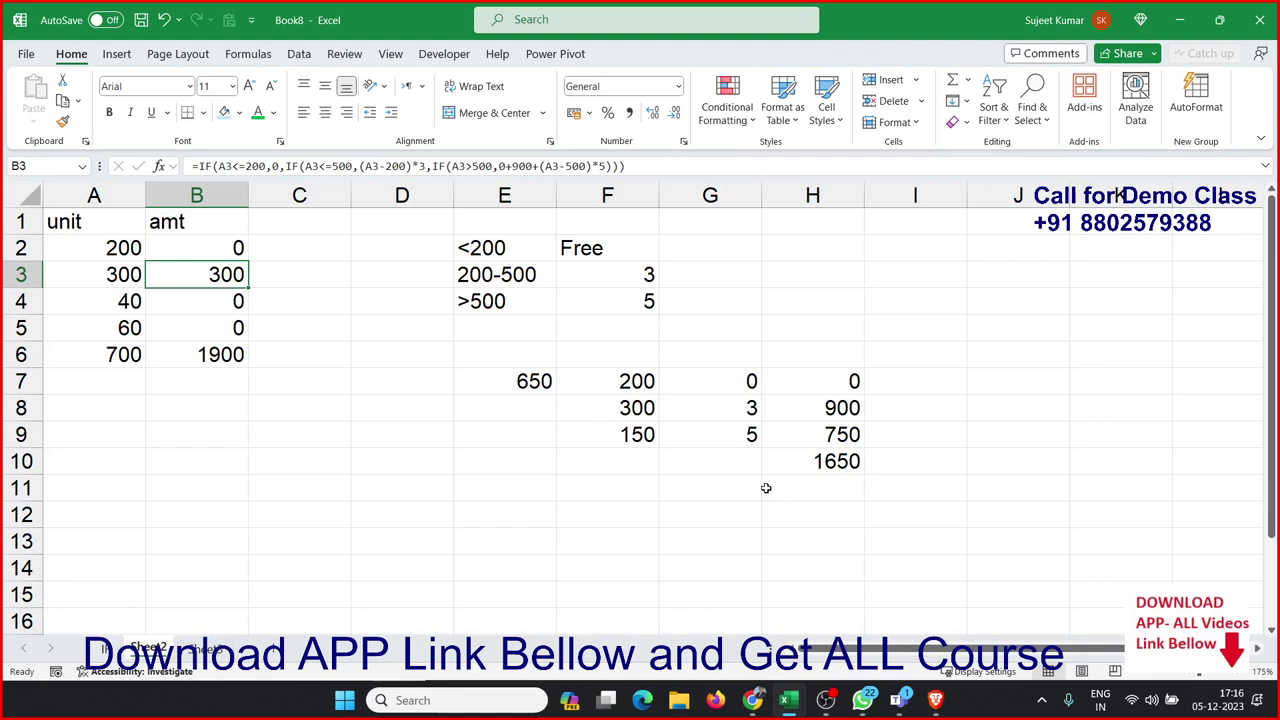
double_click(229, 276)
drag(378, 274, 544, 256)
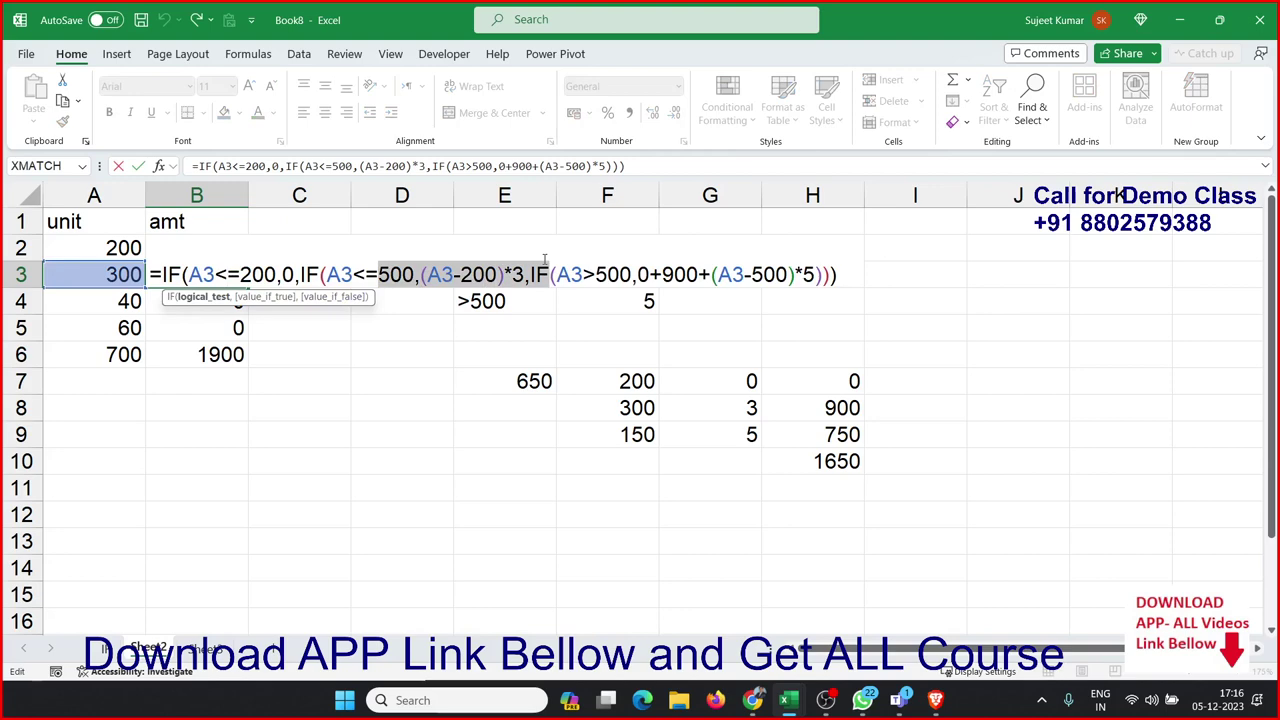
key(Return)
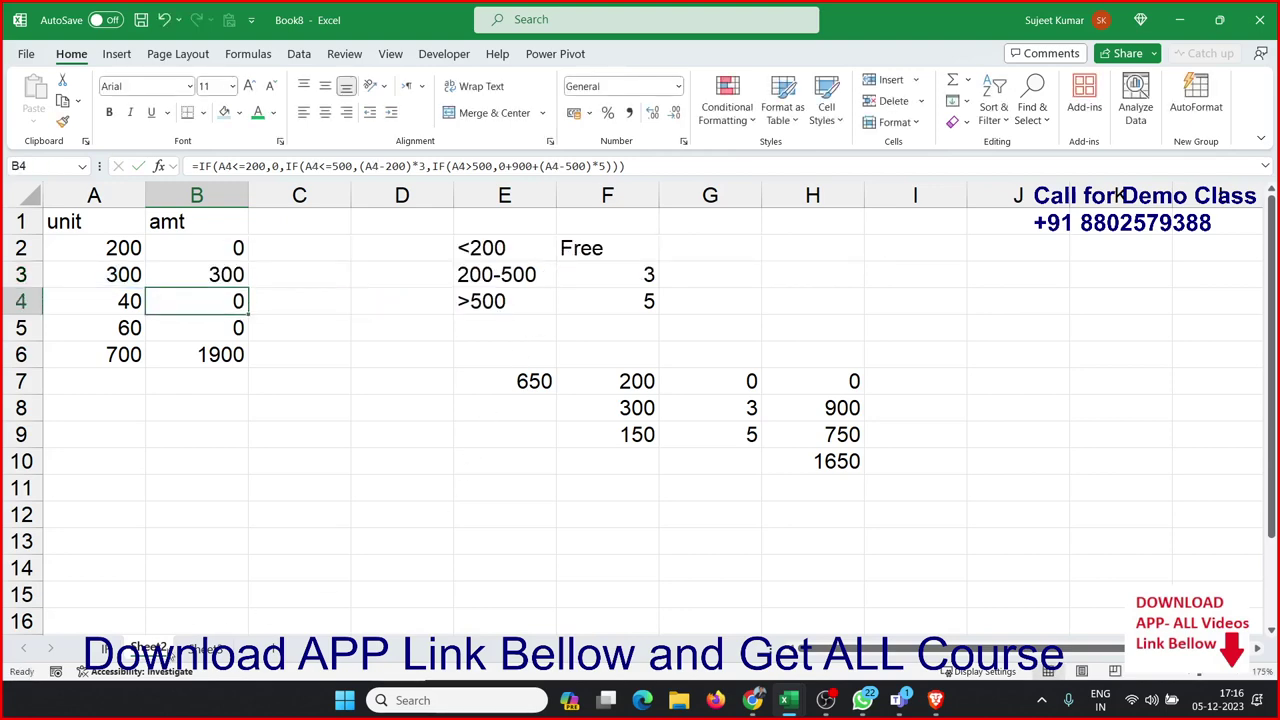
key(F2)
click(205, 648)
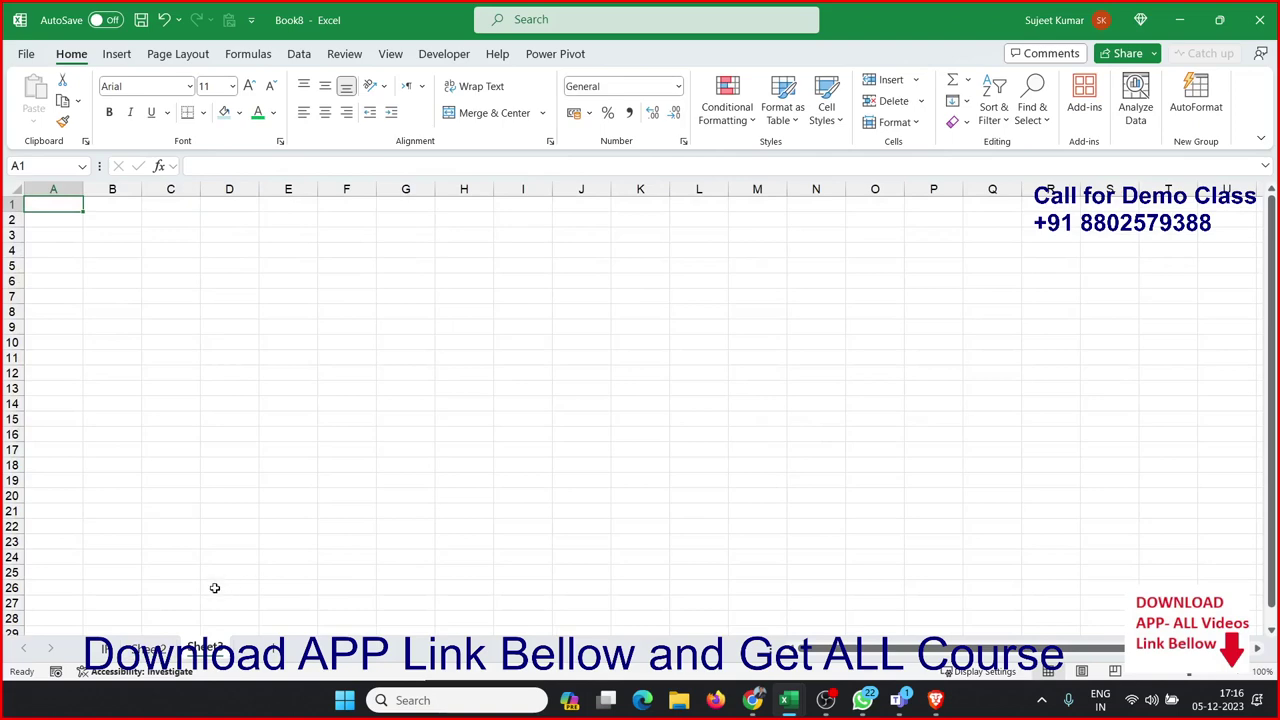
- Put a Date header in A1 and fill November dates from 01-Nov down to 20-Nov
ctrl+scroll(230, 498, up, 2)
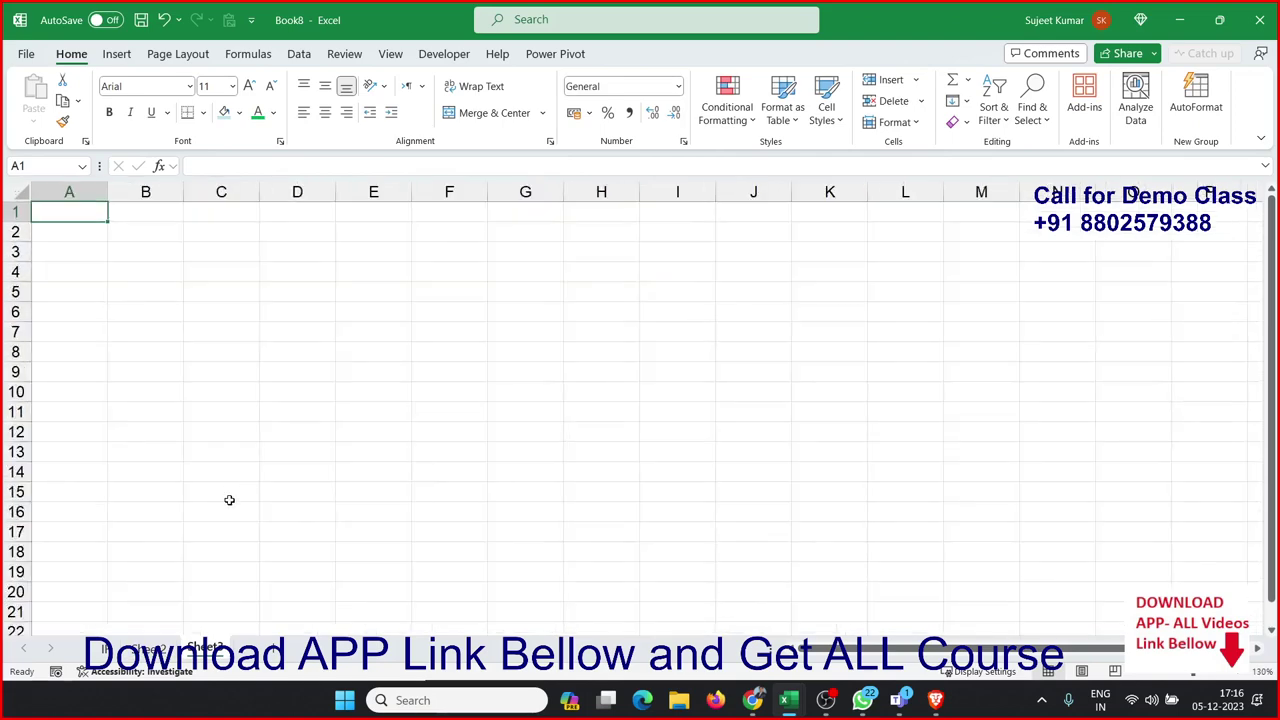
ctrl+scroll(229, 500, up, 1)
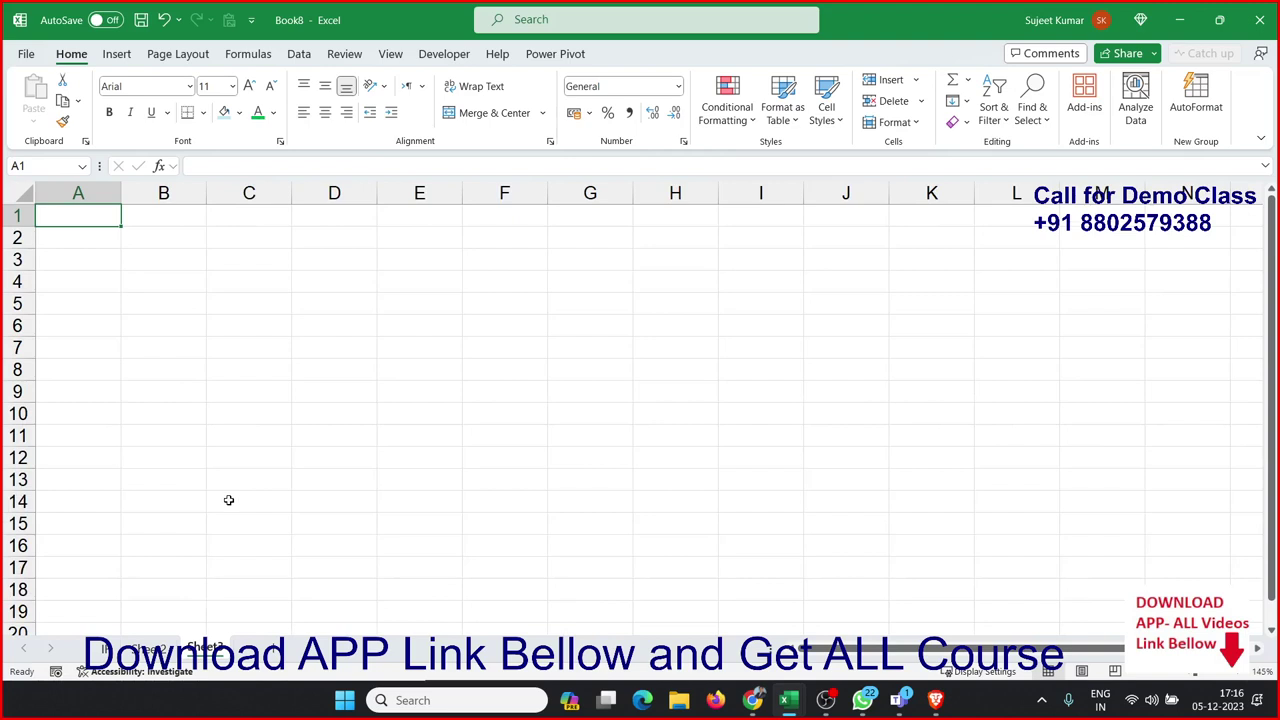
text(Date)
key(Return)
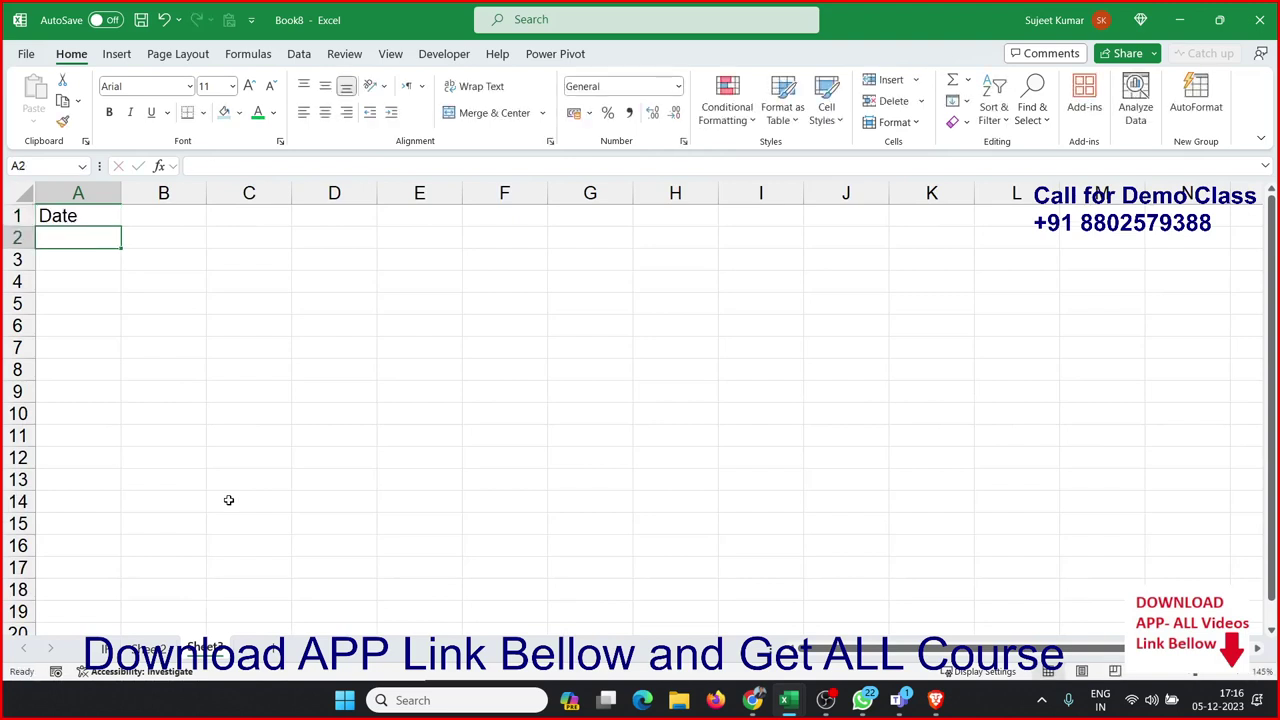
text(1/1)
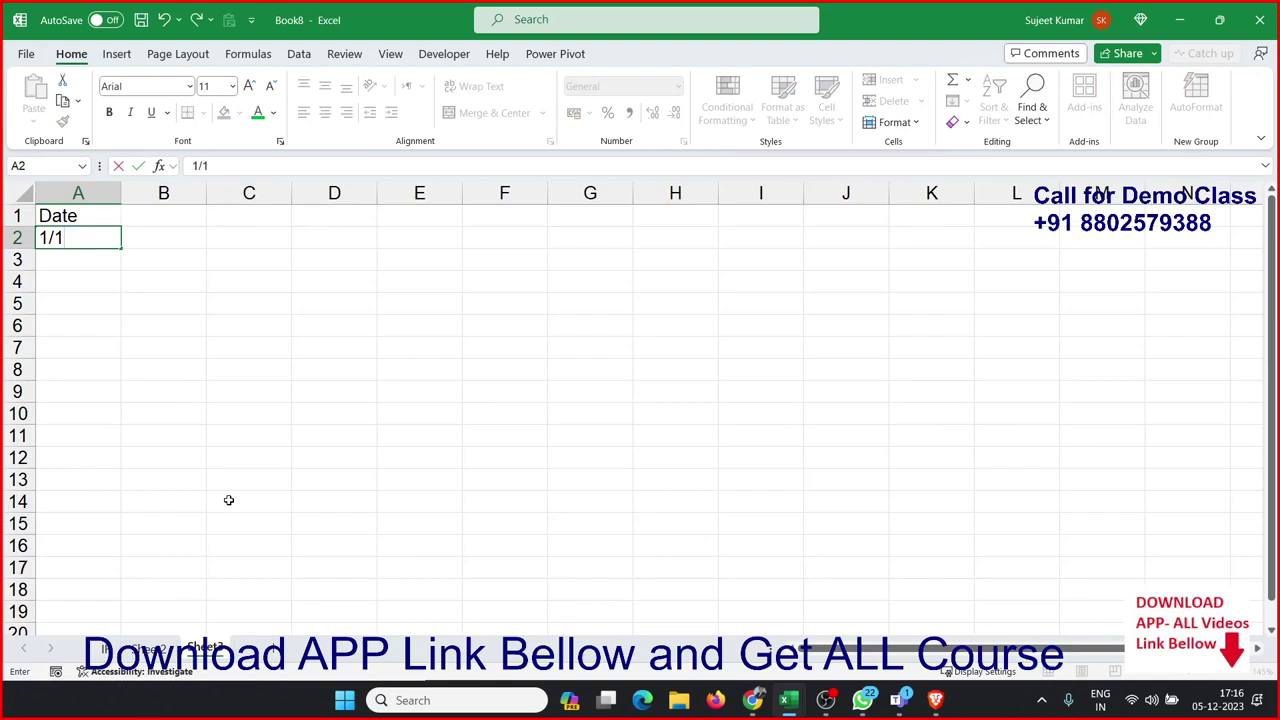
text(1)
key(Return)
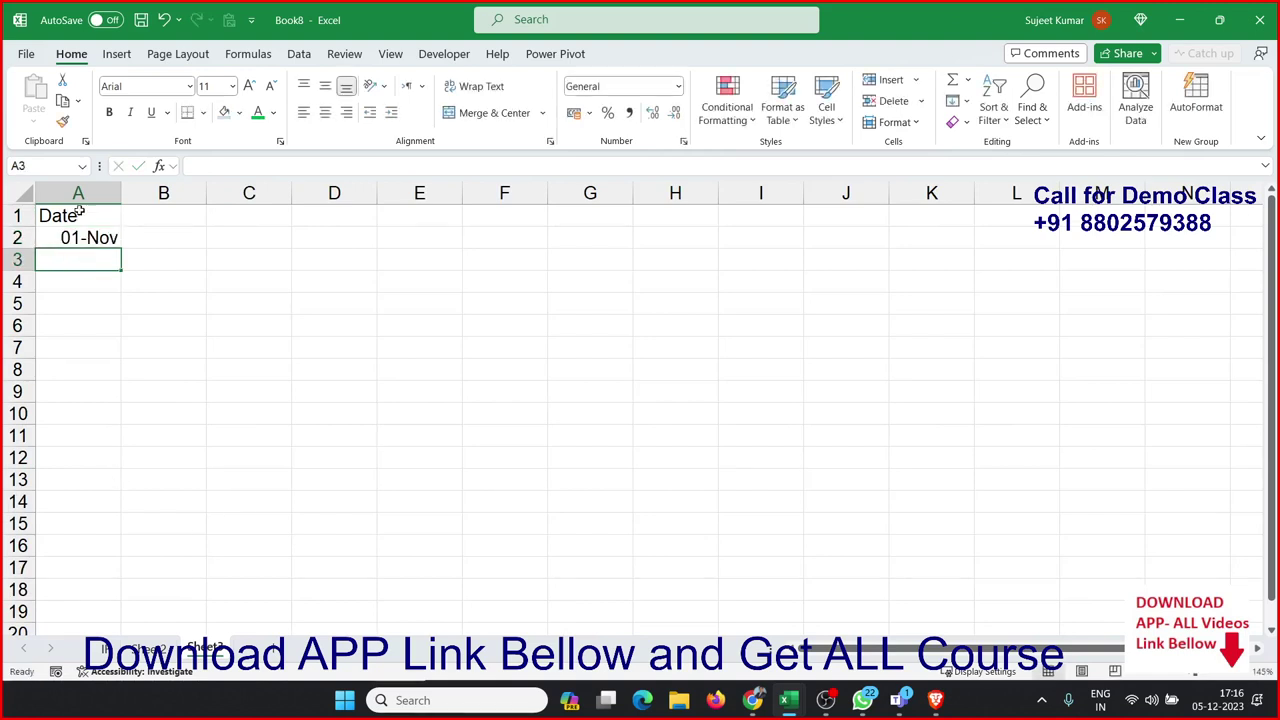
click(91, 238)
drag(121, 248, 63, 605)
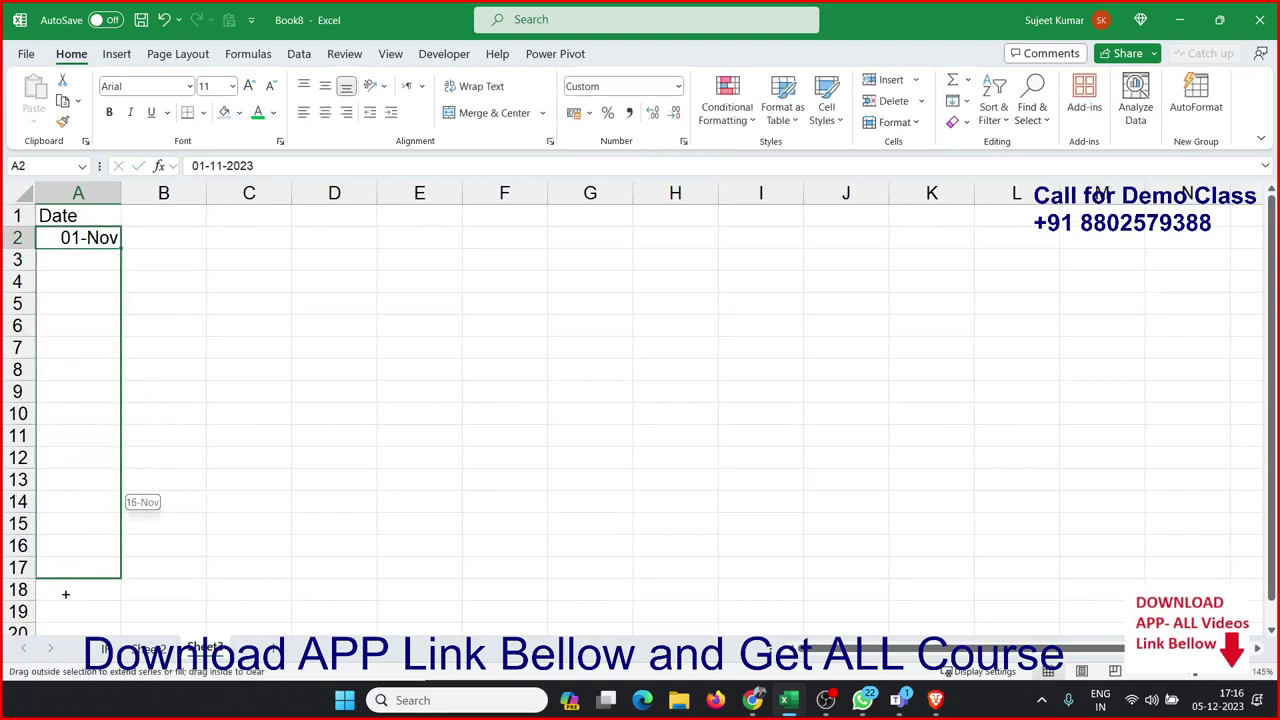
scroll(63, 605, down, 1)
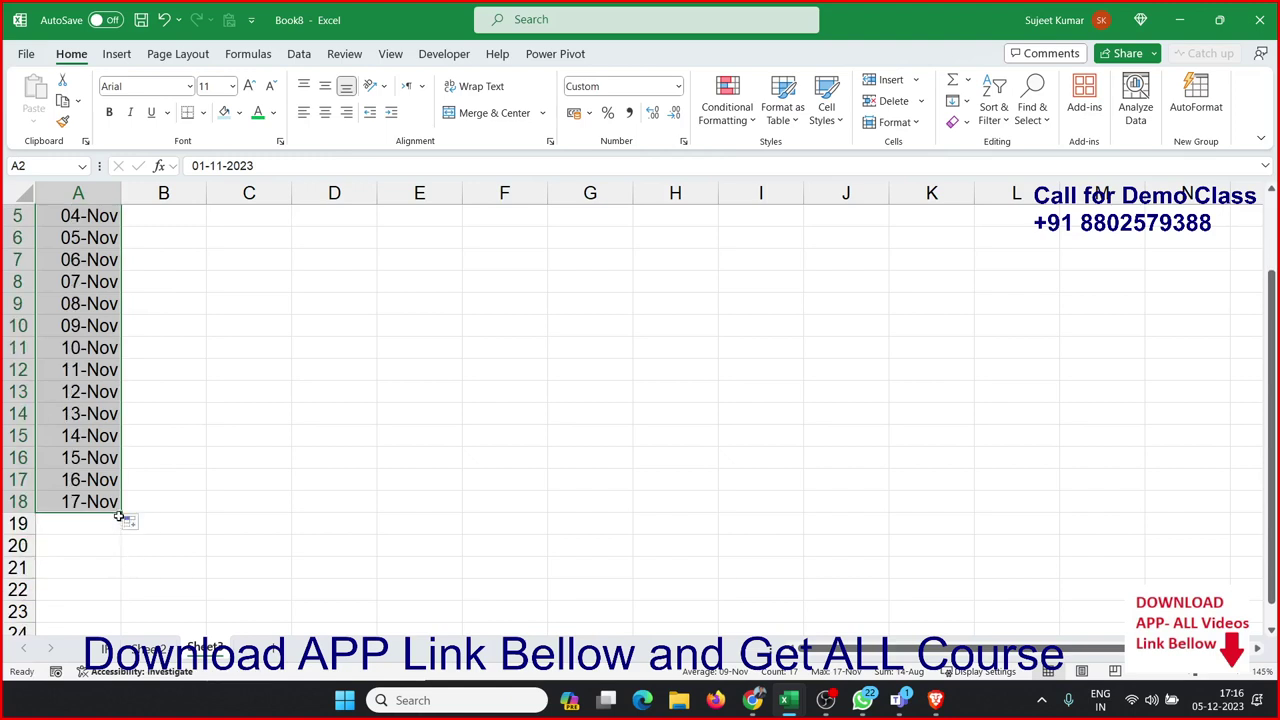
drag(121, 513, 106, 567)
scroll(126, 523, up, 2)
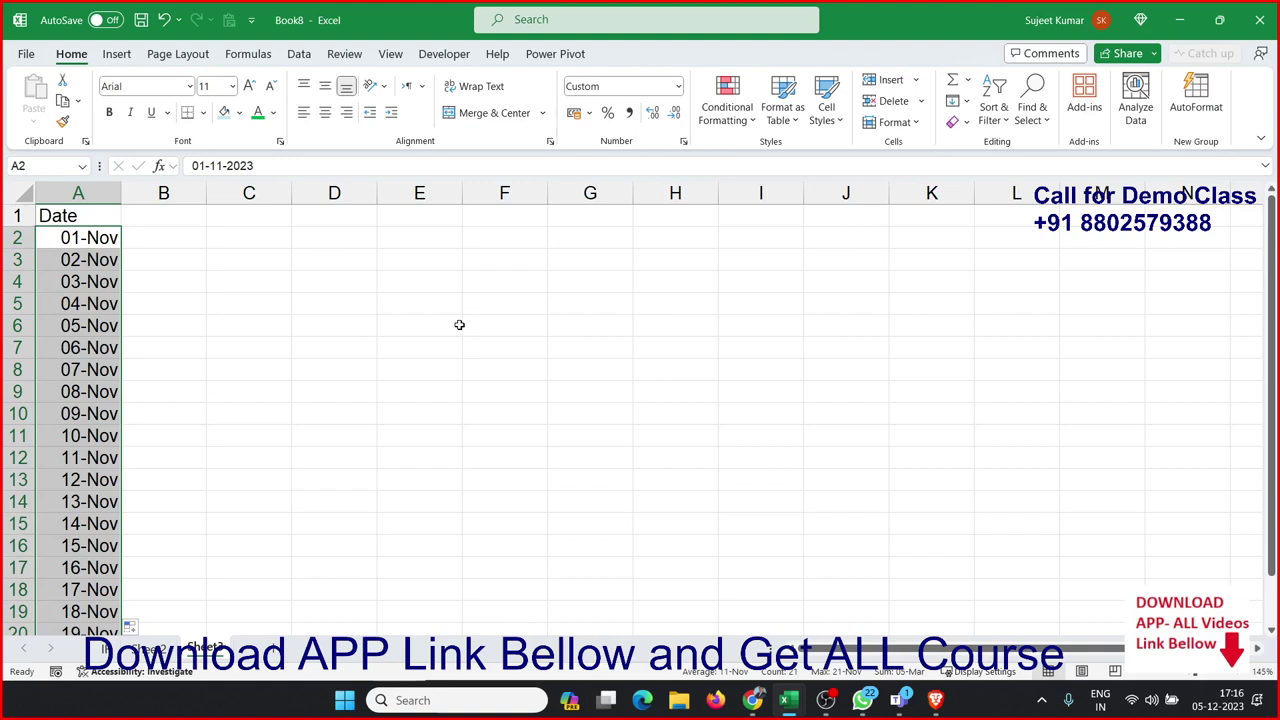
- Start the duty table with Sun in E2 and OFF in F2
click(408, 243)
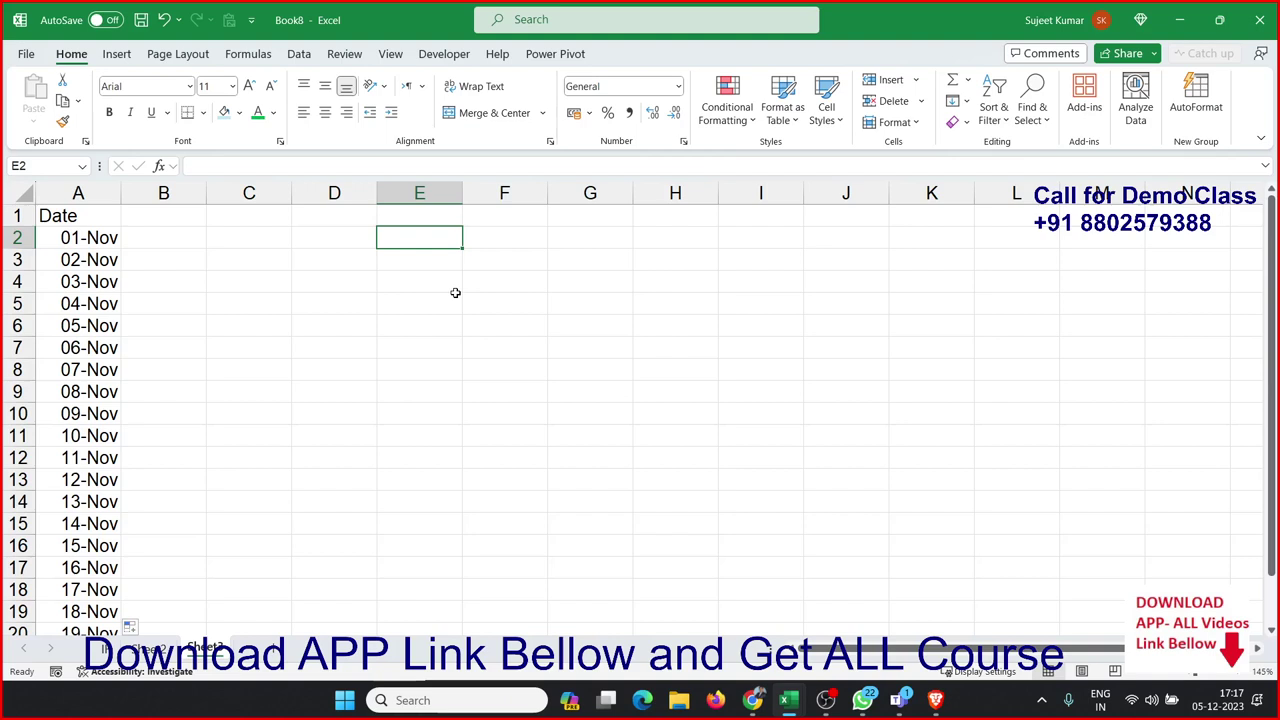
text(S)
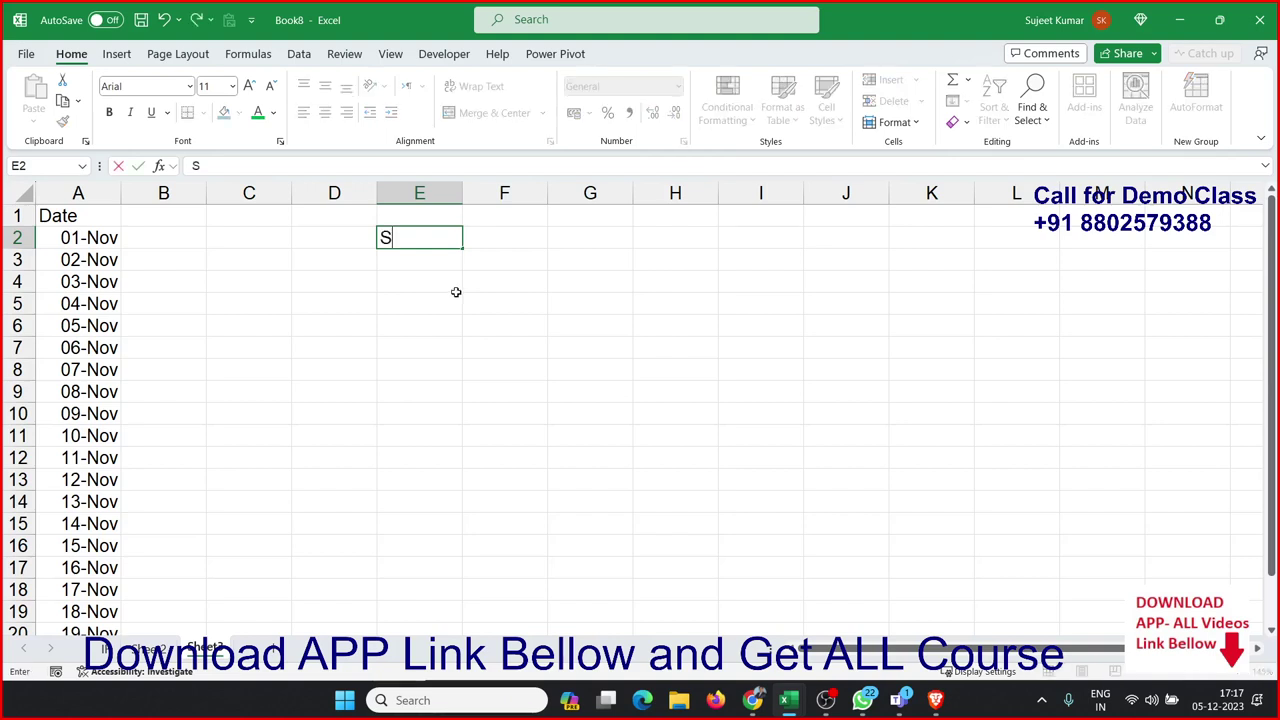
text(un)
key(Return)
key(Up)
key(Right)
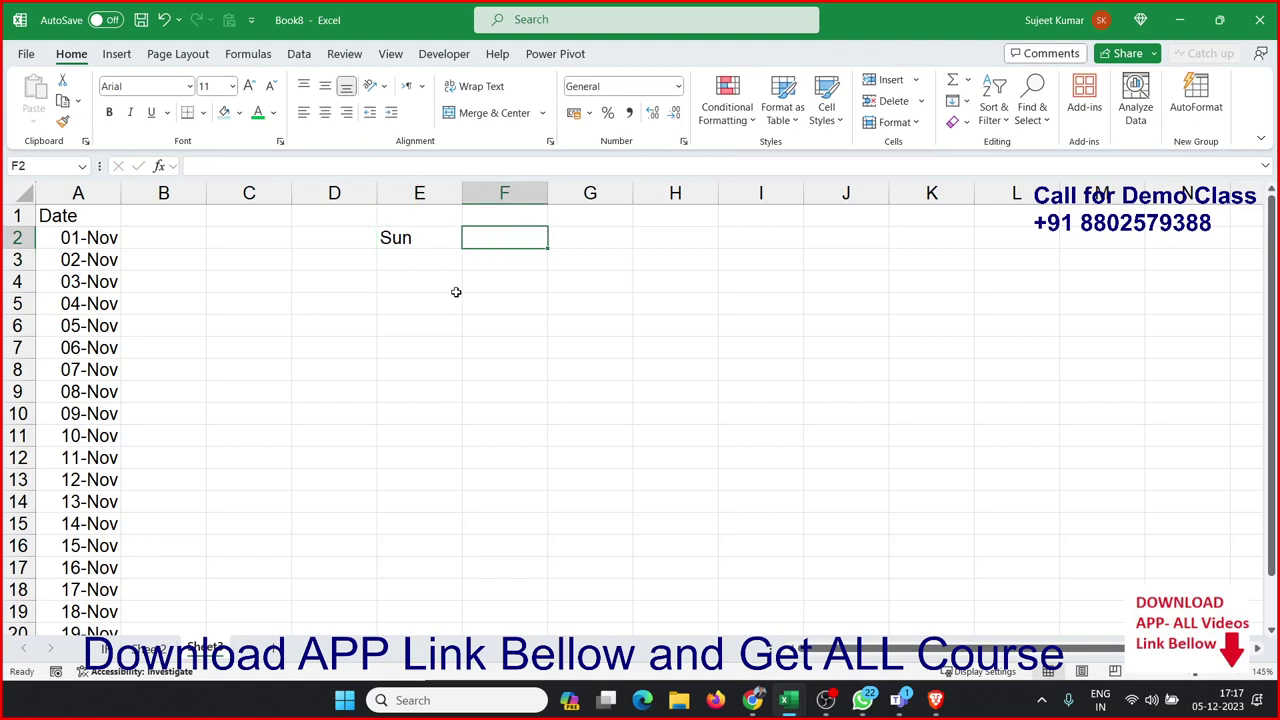
text(OFF)
key(Return)
- Add the M-W-F day group in E3 with WH in F3
key(Left)
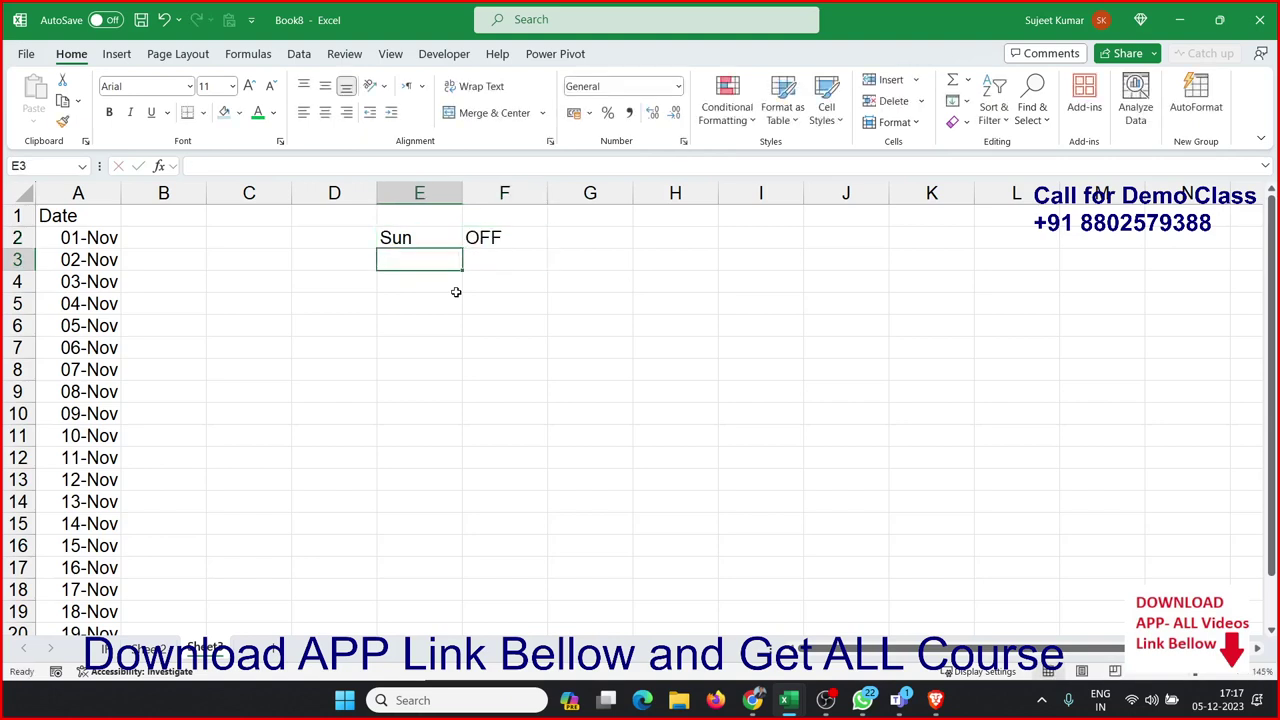
text(Mon)
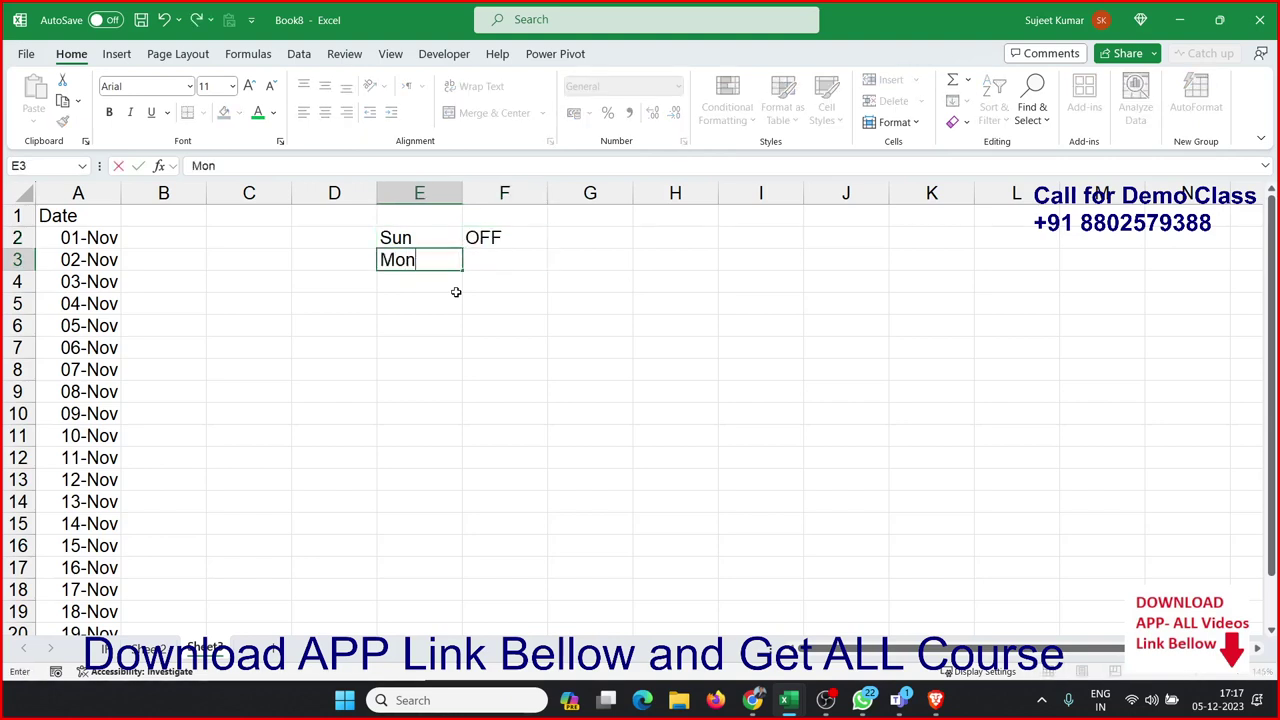
key(BackSpace)
key(BackSpace)
text(-)
text(W-)
text(Th)
key(Return)
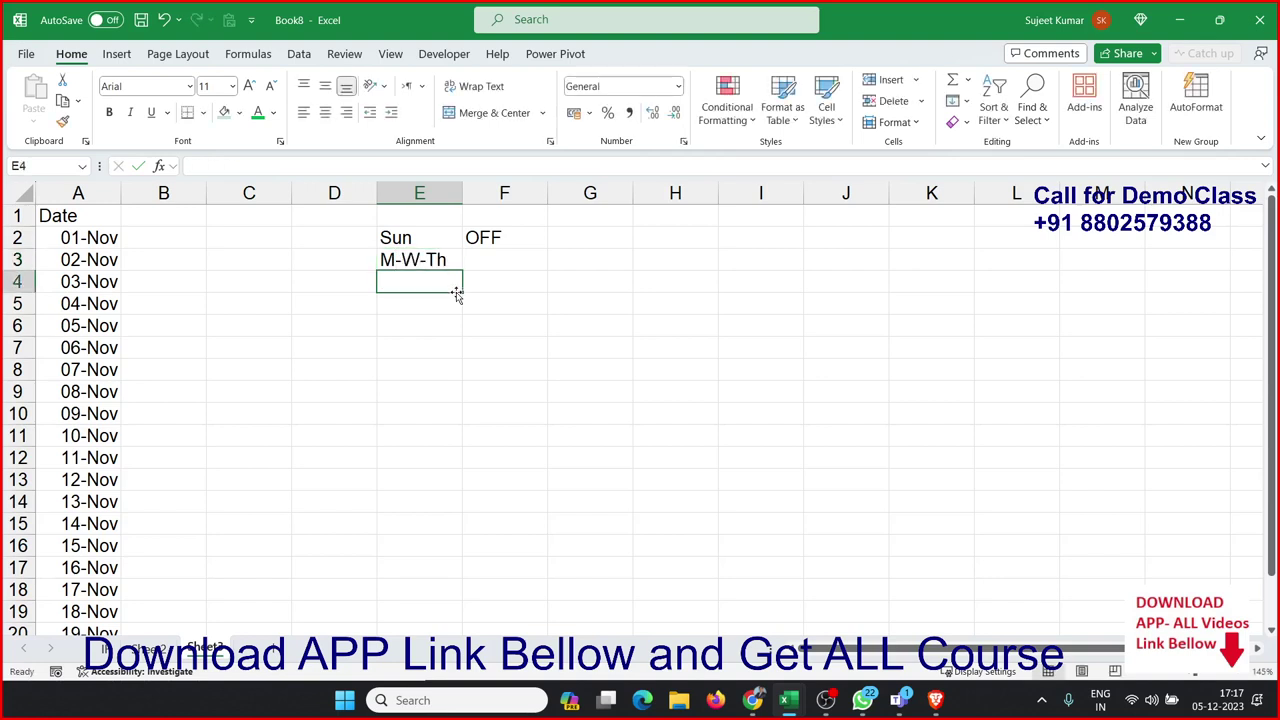
key(Right)
key(Up)
text(W)
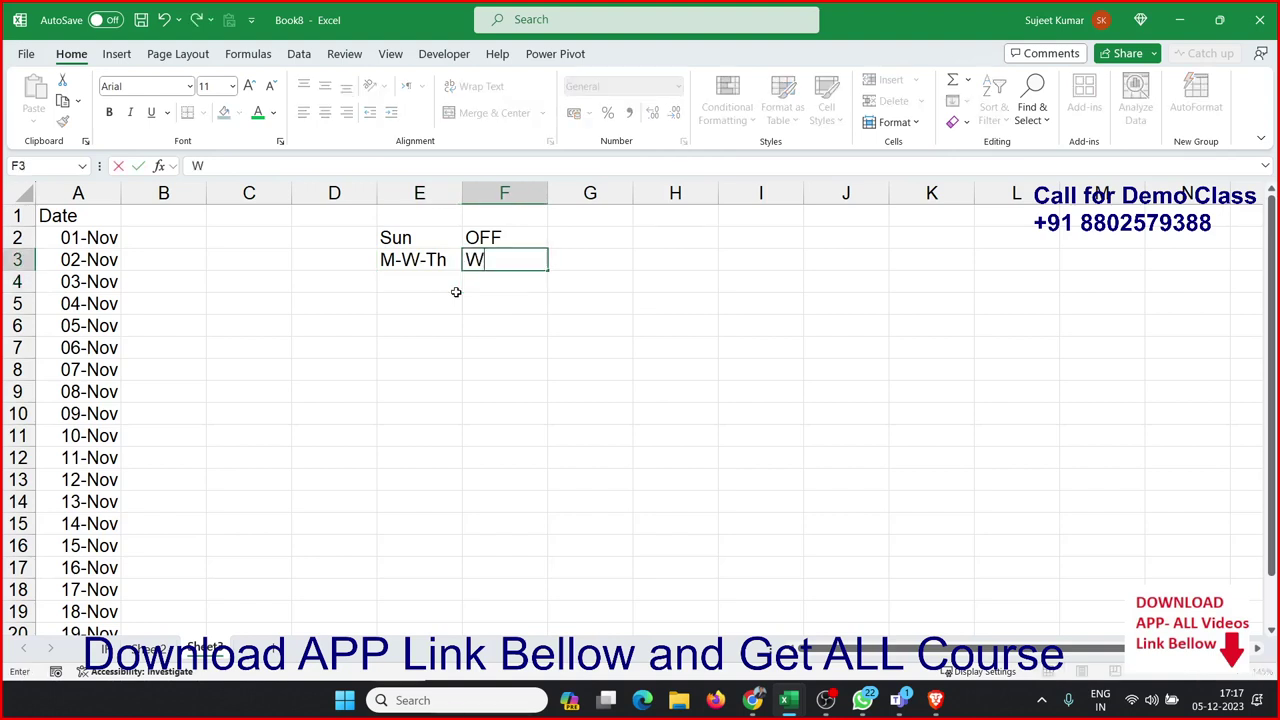
text(H)
key(Left)
key(Down)
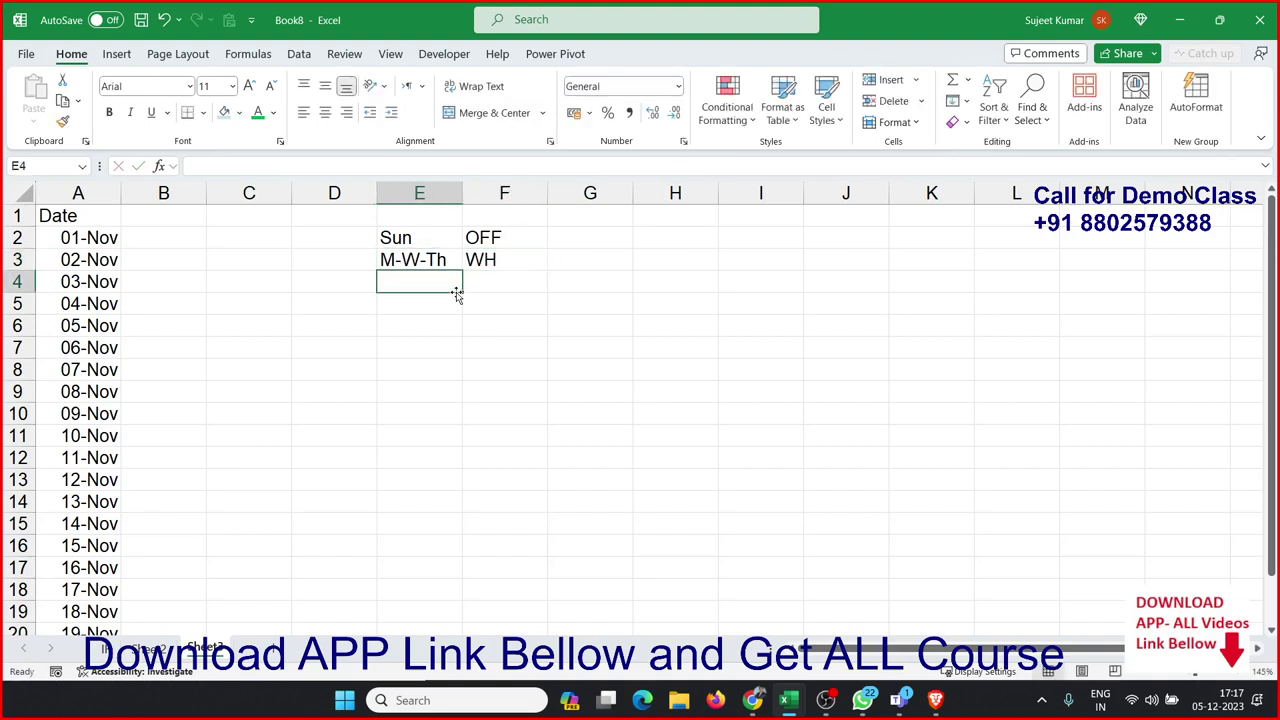
text(T)
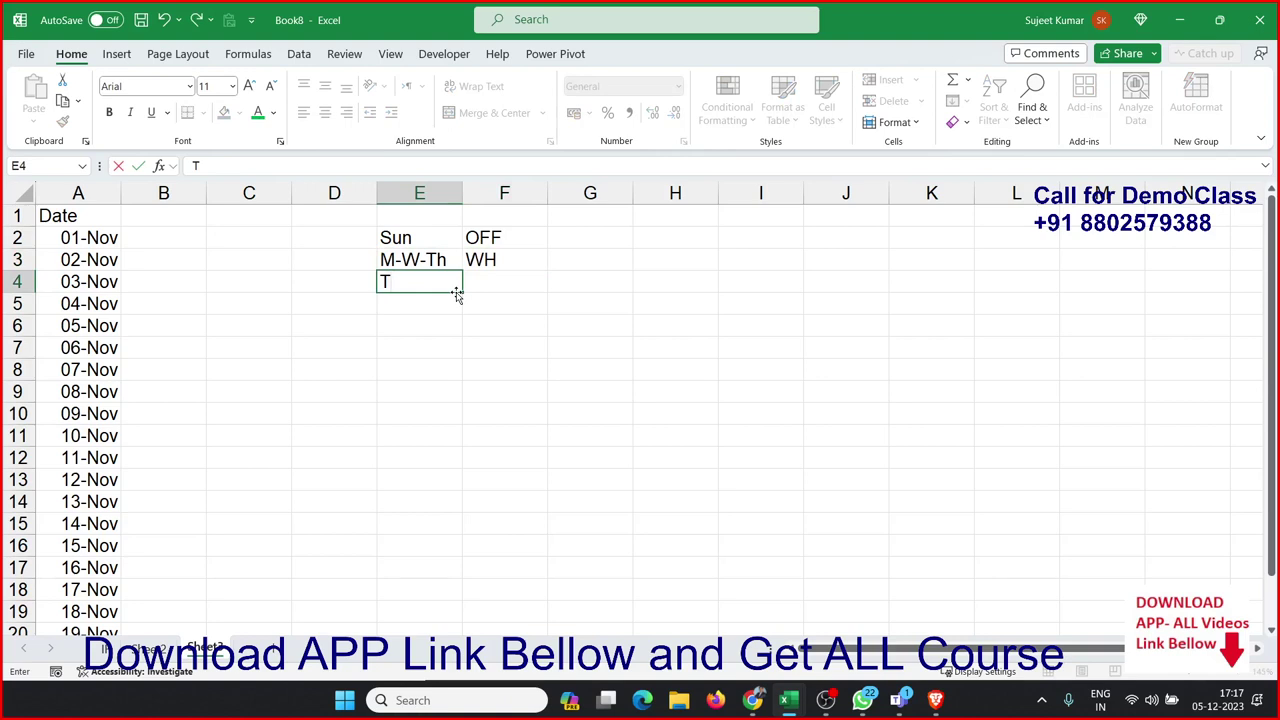
key(Escape)
key(Up)
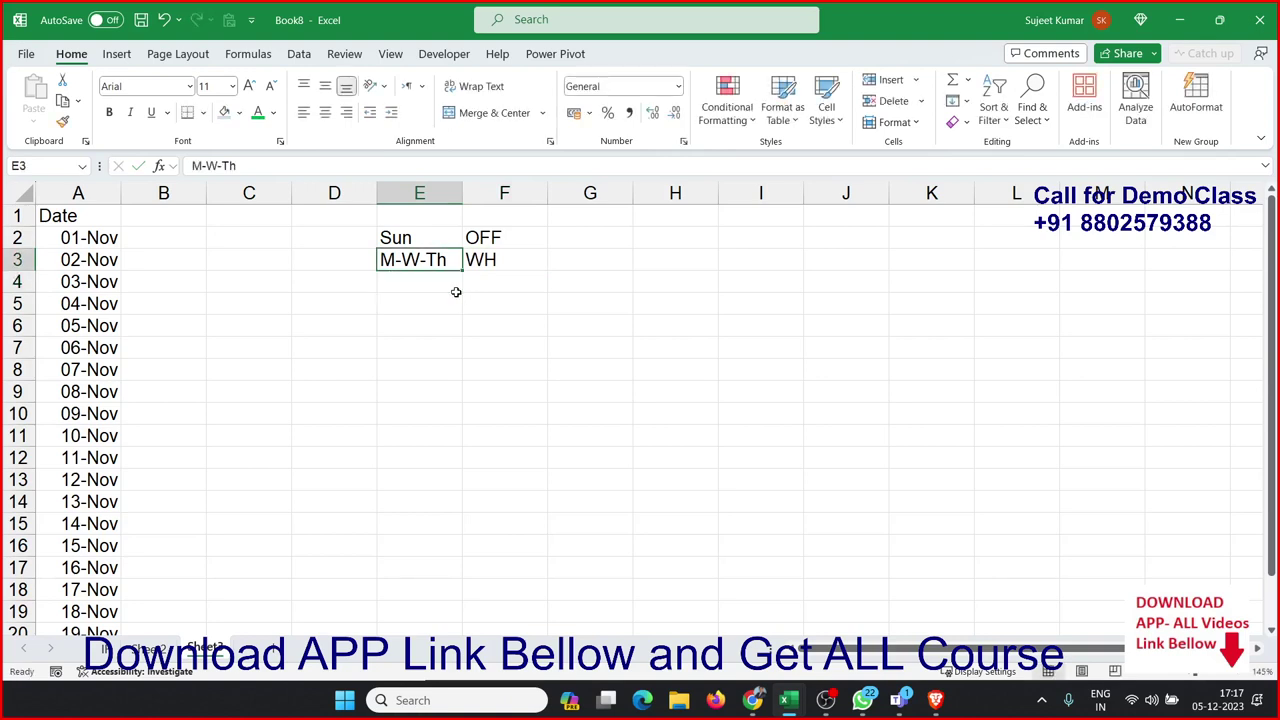
key(F2)
key(BackSpace)
key(BackSpace)
text(F)
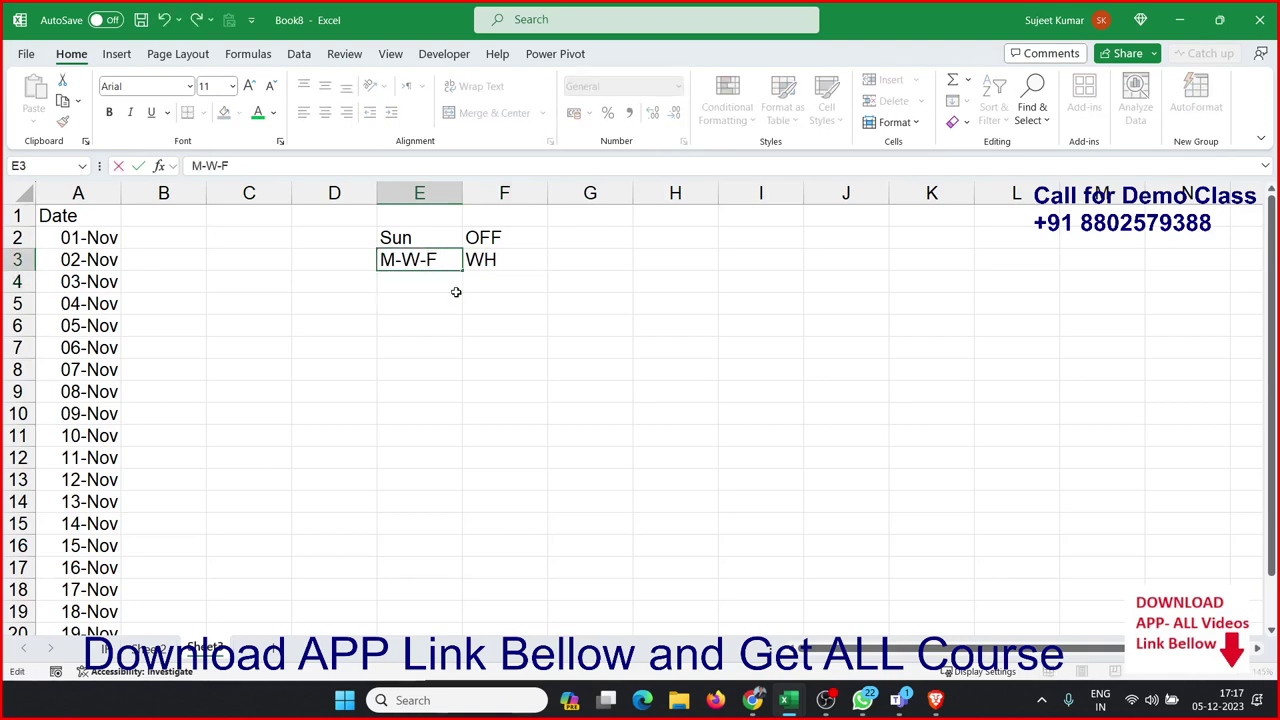
key(Return)
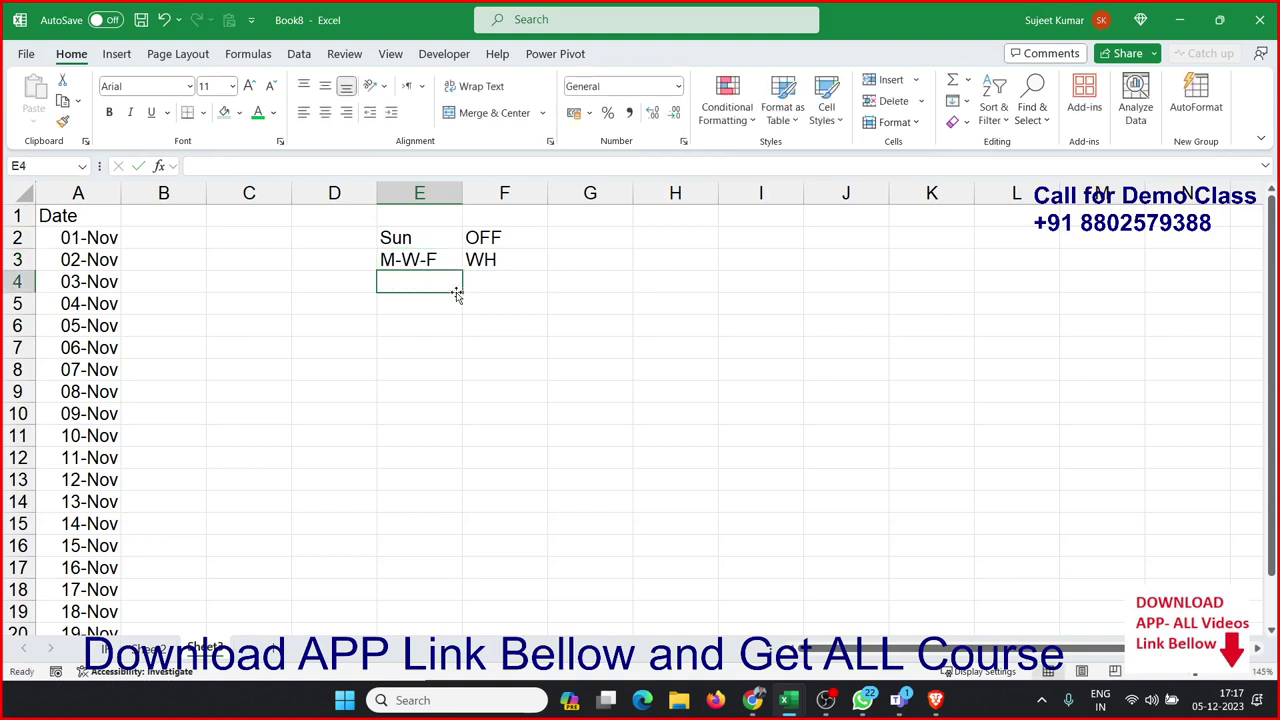
- Add the T-TH-S day group in E4 with Office in F4
text(T)
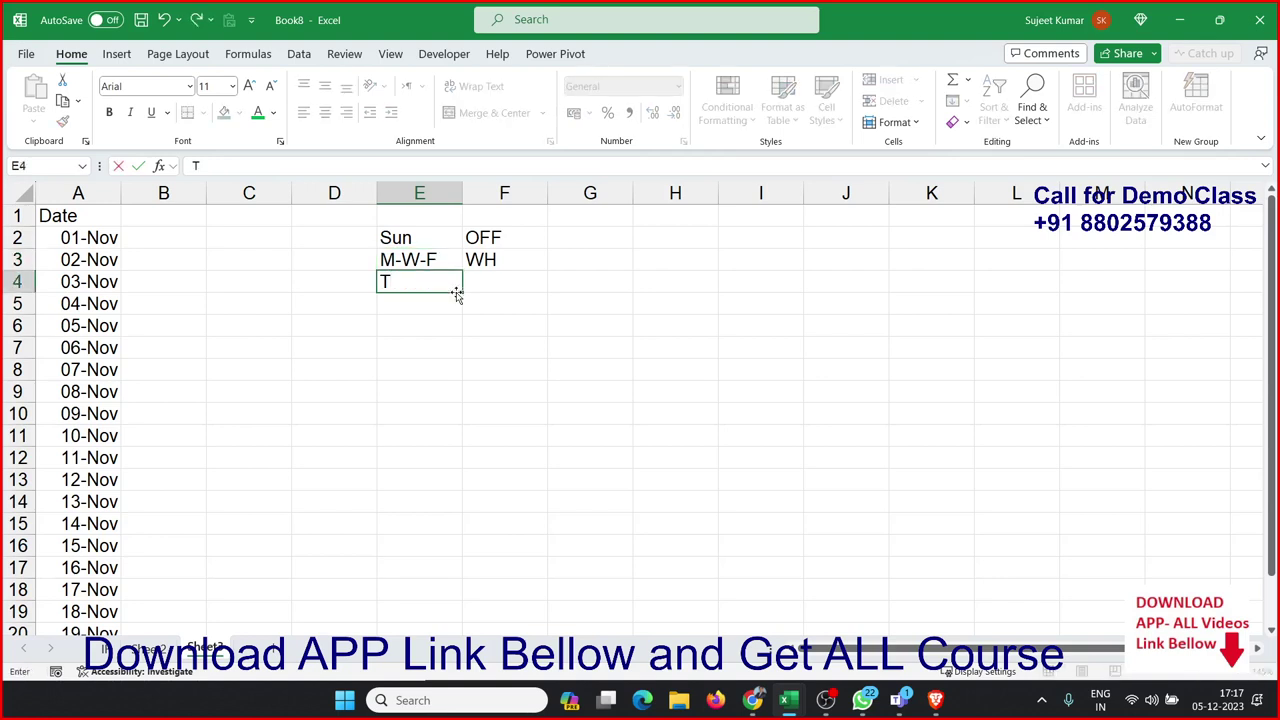
text(-TH)
text(-S)
key(Tab)
text(Off)
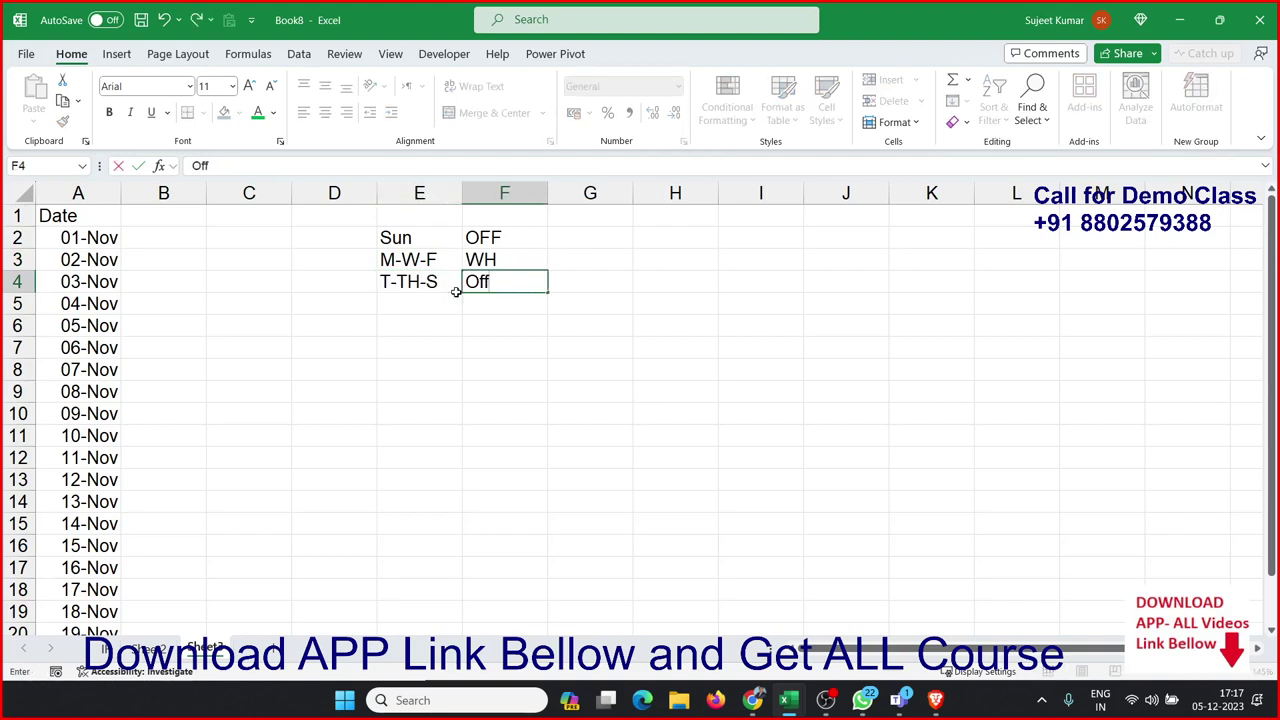
text(ice)
key(Return)
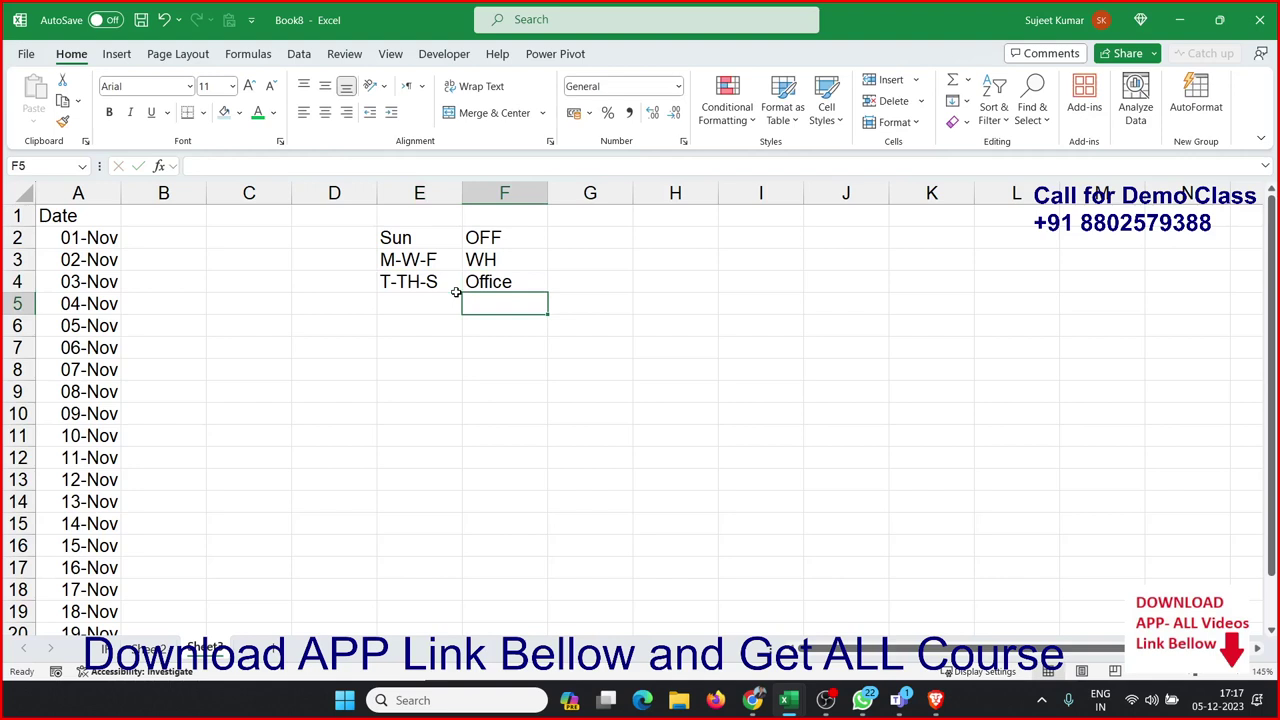
key(Home)
key(ctrl+Up)
key(Right)
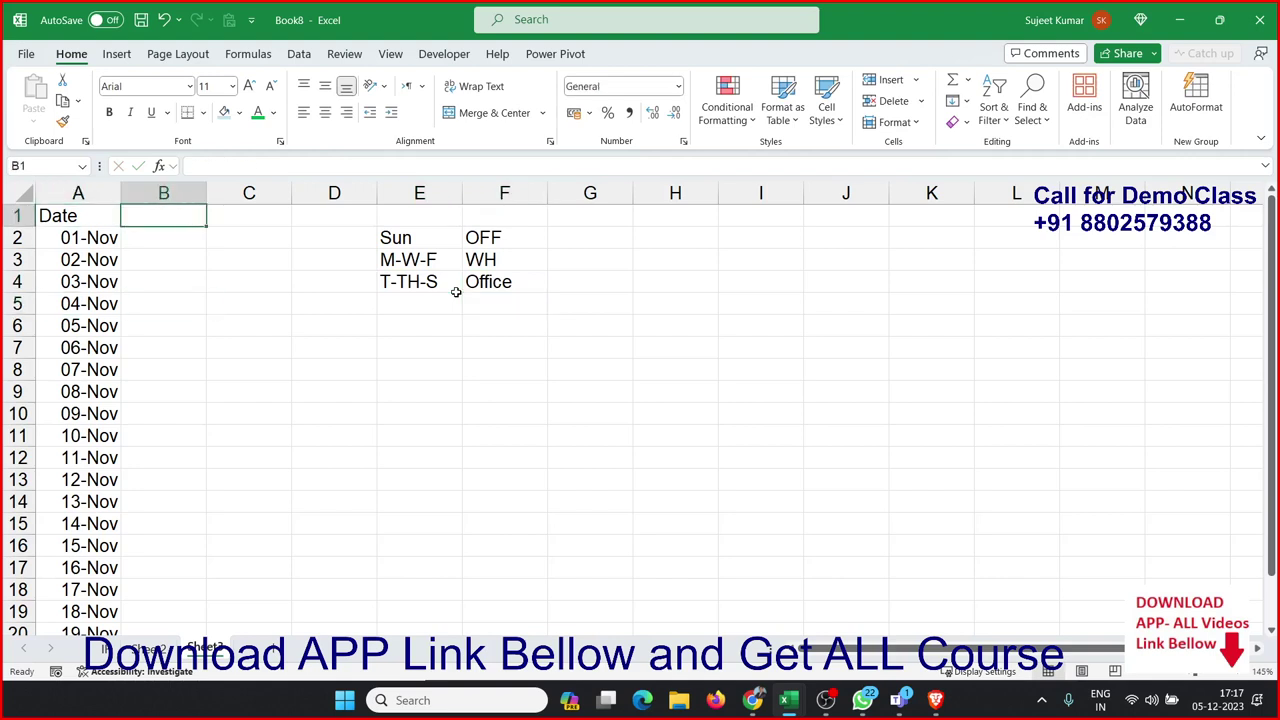
- Enter Duty_Type as the column B header
text(Du)
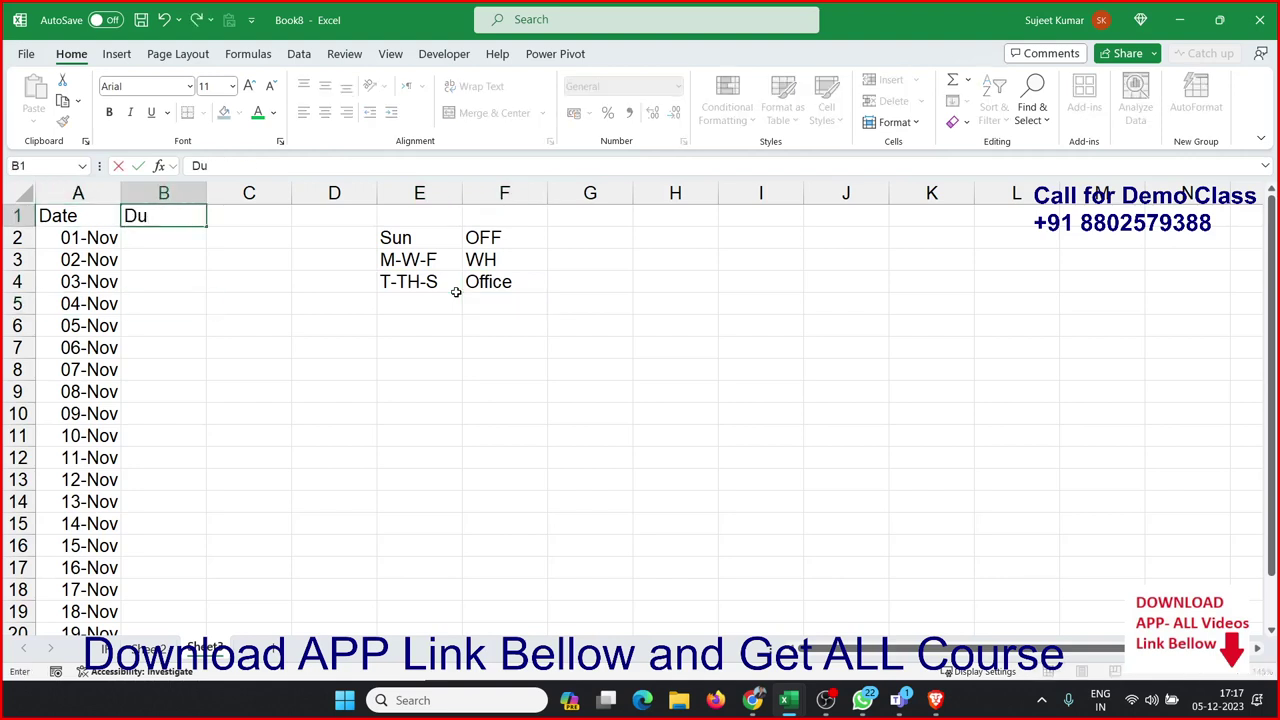
text(ty)
text(_Ty)
text(pe)
key(Return)
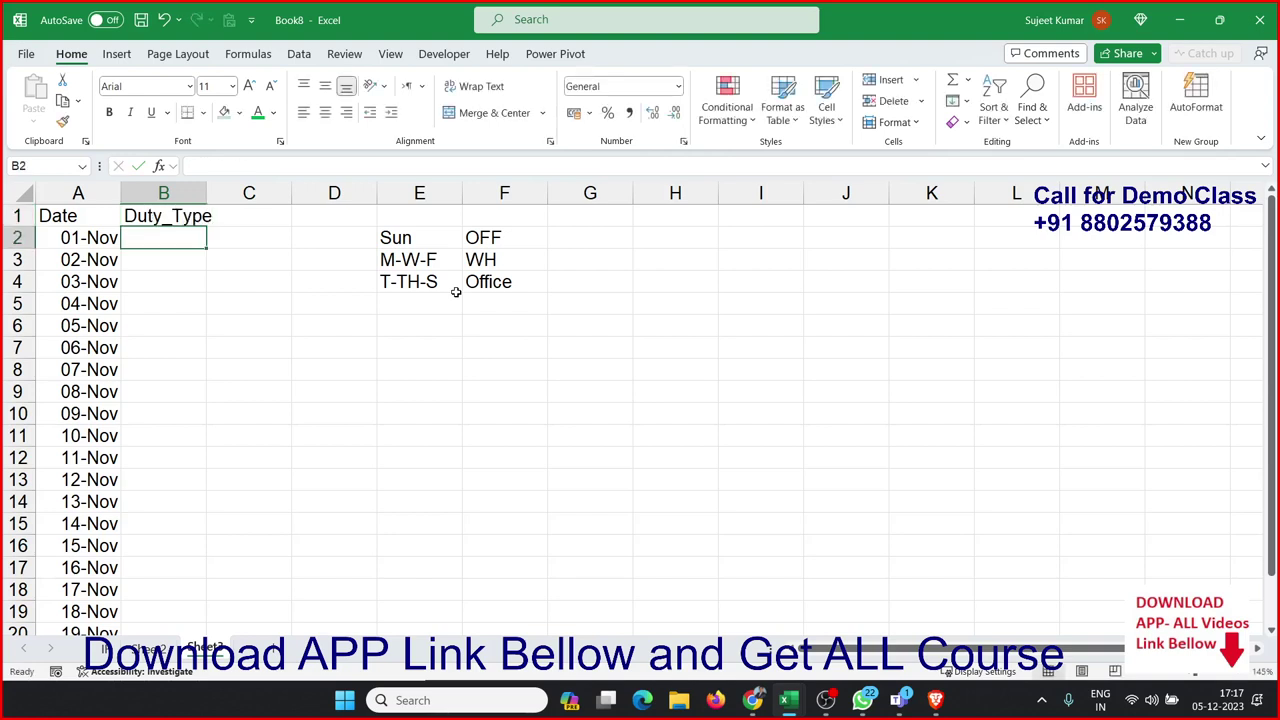
key(Left)
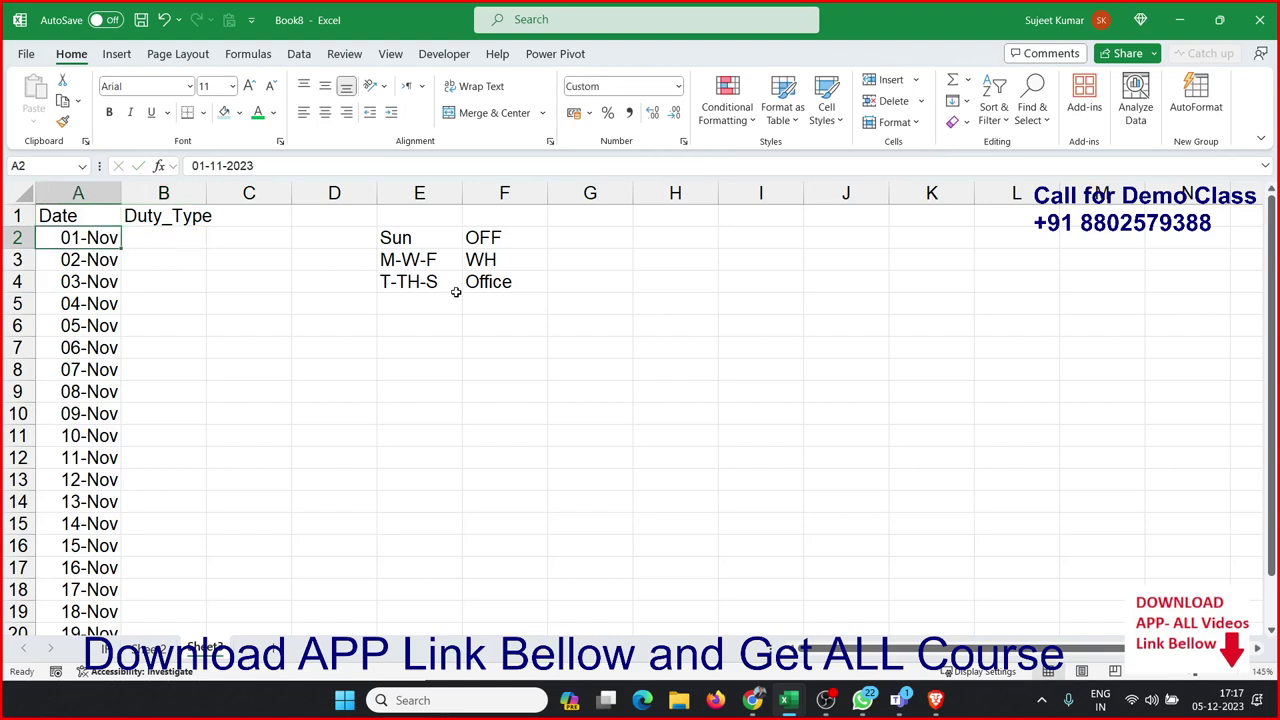
key(Right)
- Enter =TEXT(A2,"DDD") in B2 so it shows Wed
text(=)
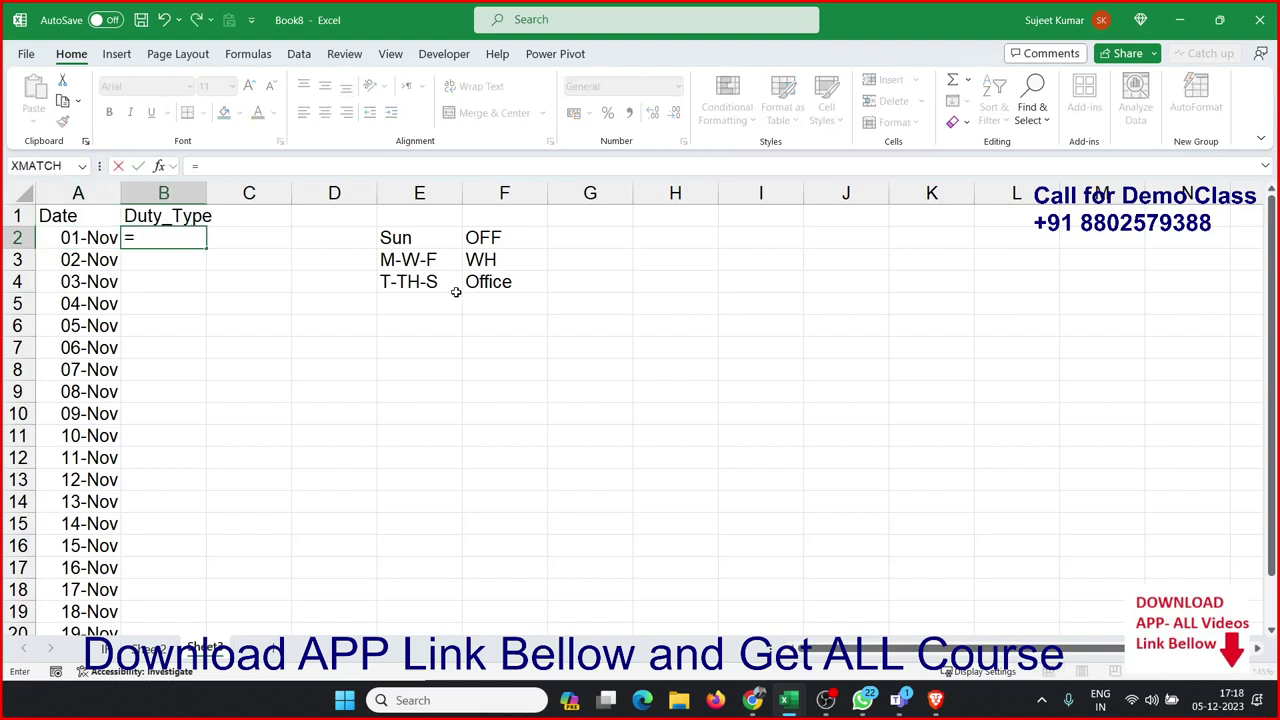
text(te)
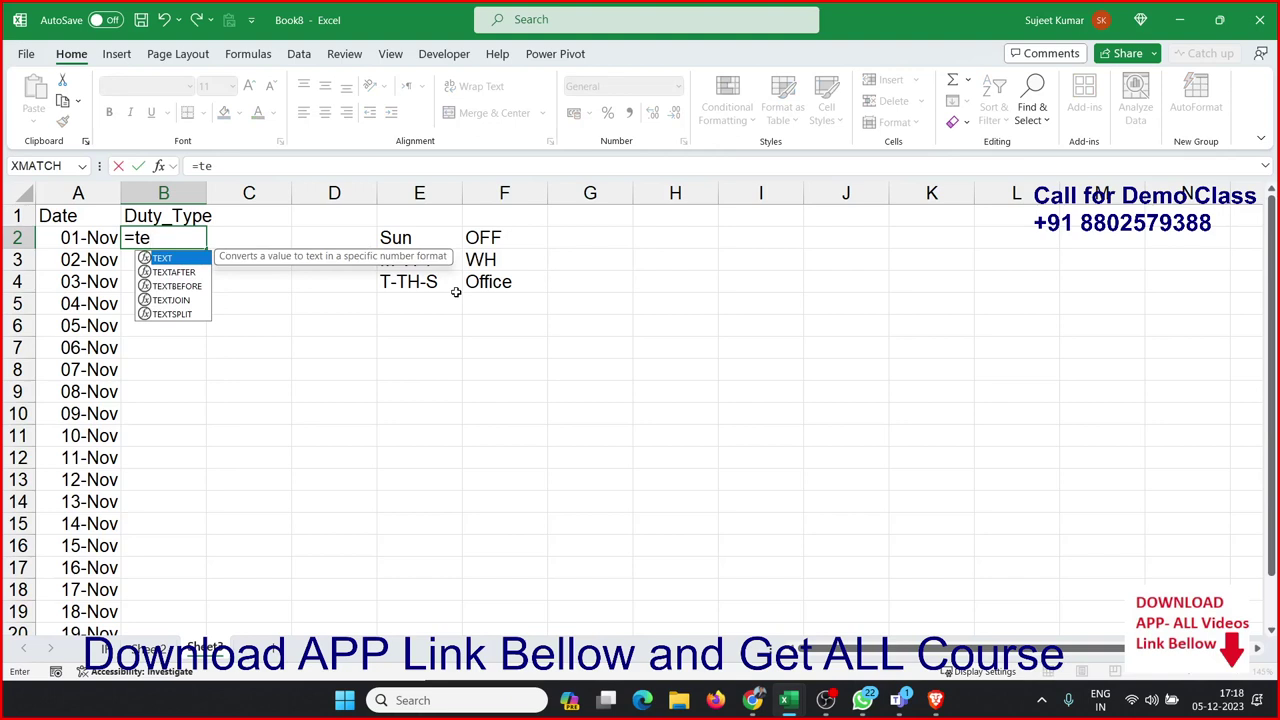
key(Tab)
key(Left)
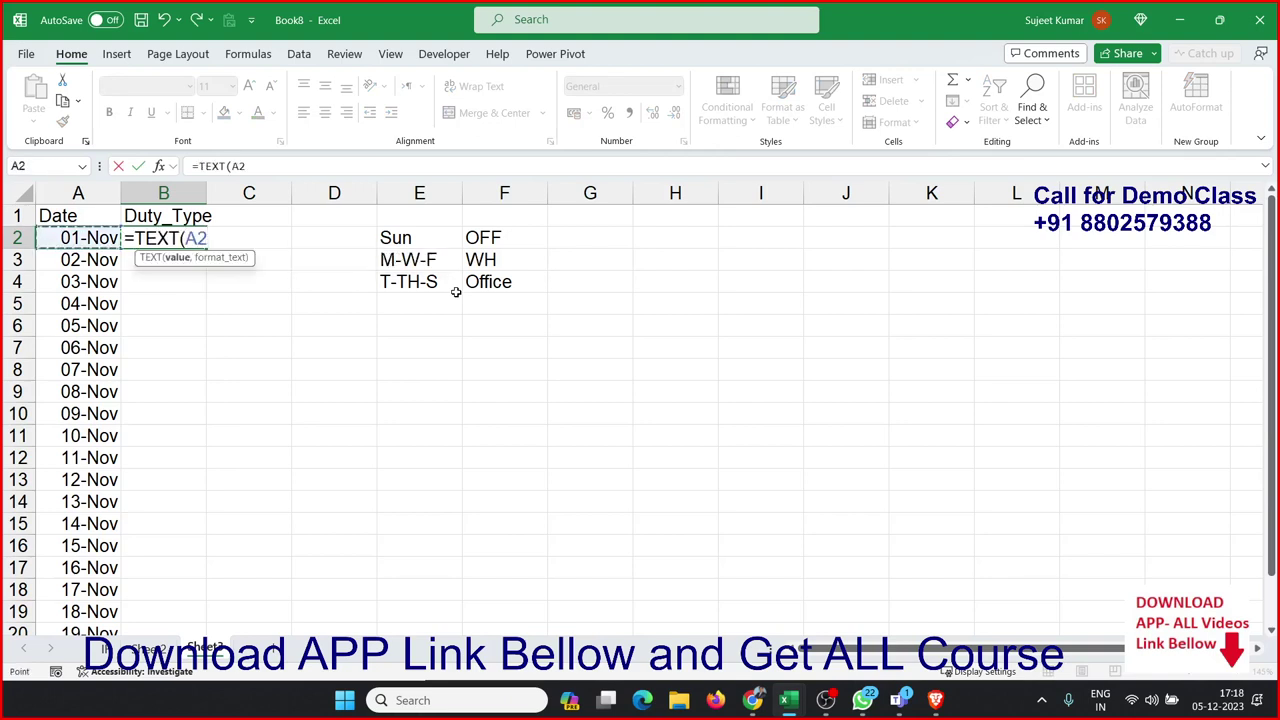
text(,"D)
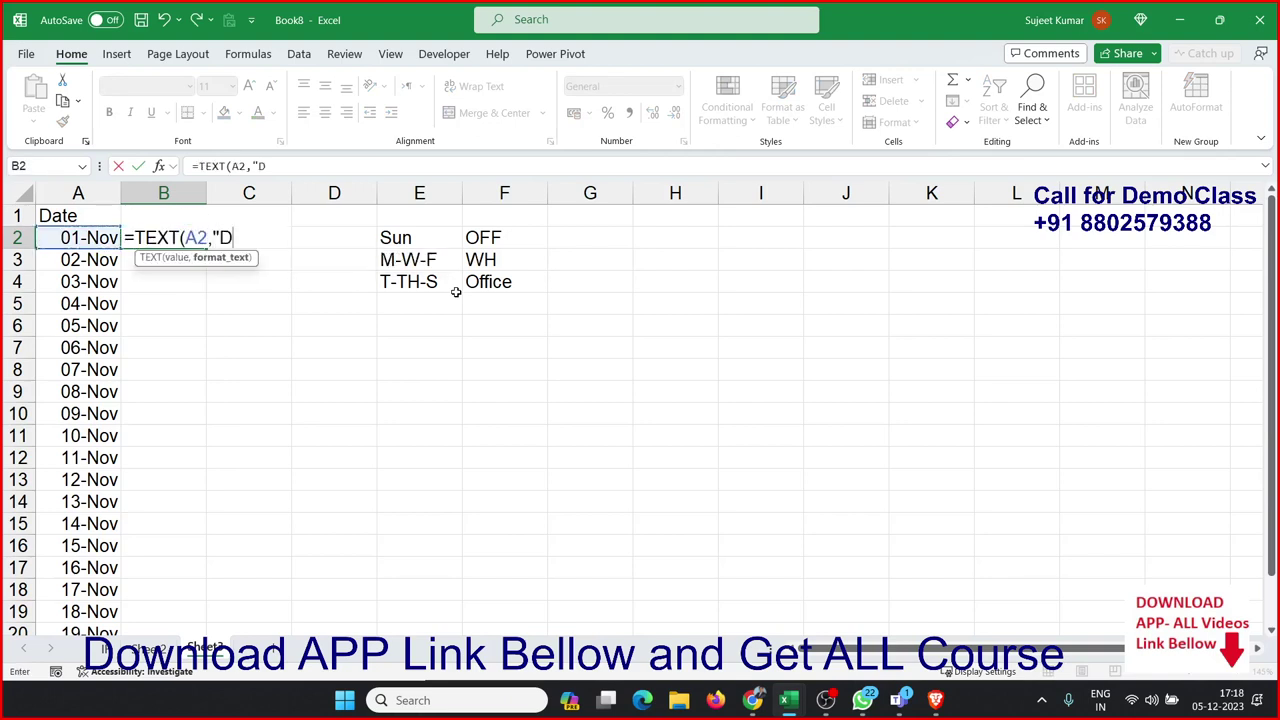
text(D-M)
key(BackSpace)
key(BackSpace)
text(D")
text())
key(Return)
key(Up)
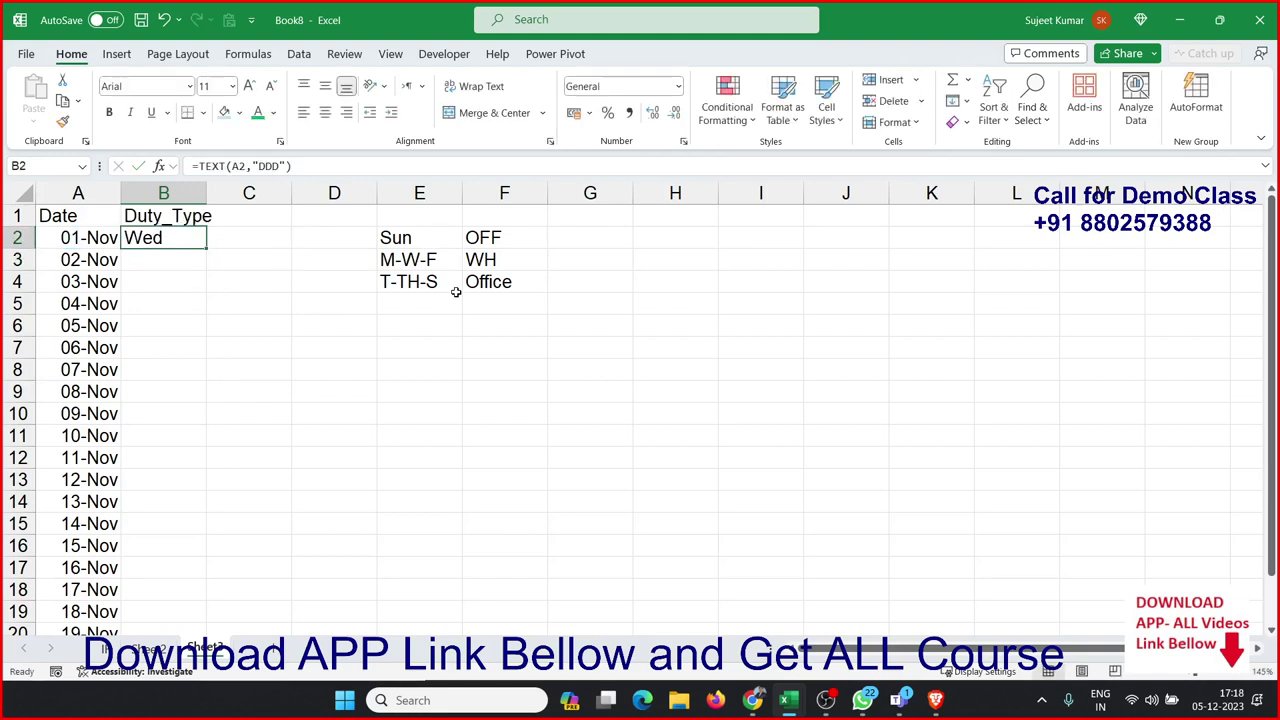
- Start wrapping B2 in an OR formula with the TEXT(A2,"DDD")="Mon" condition
click(422, 262)
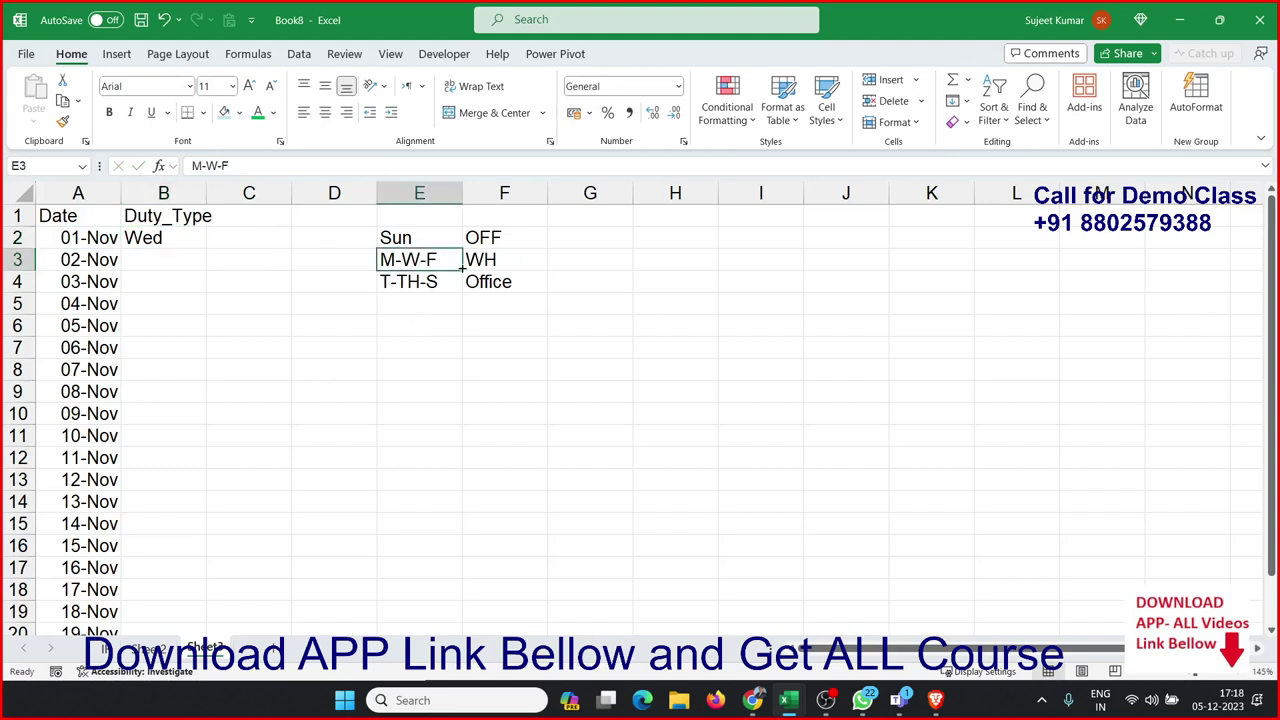
click(178, 236)
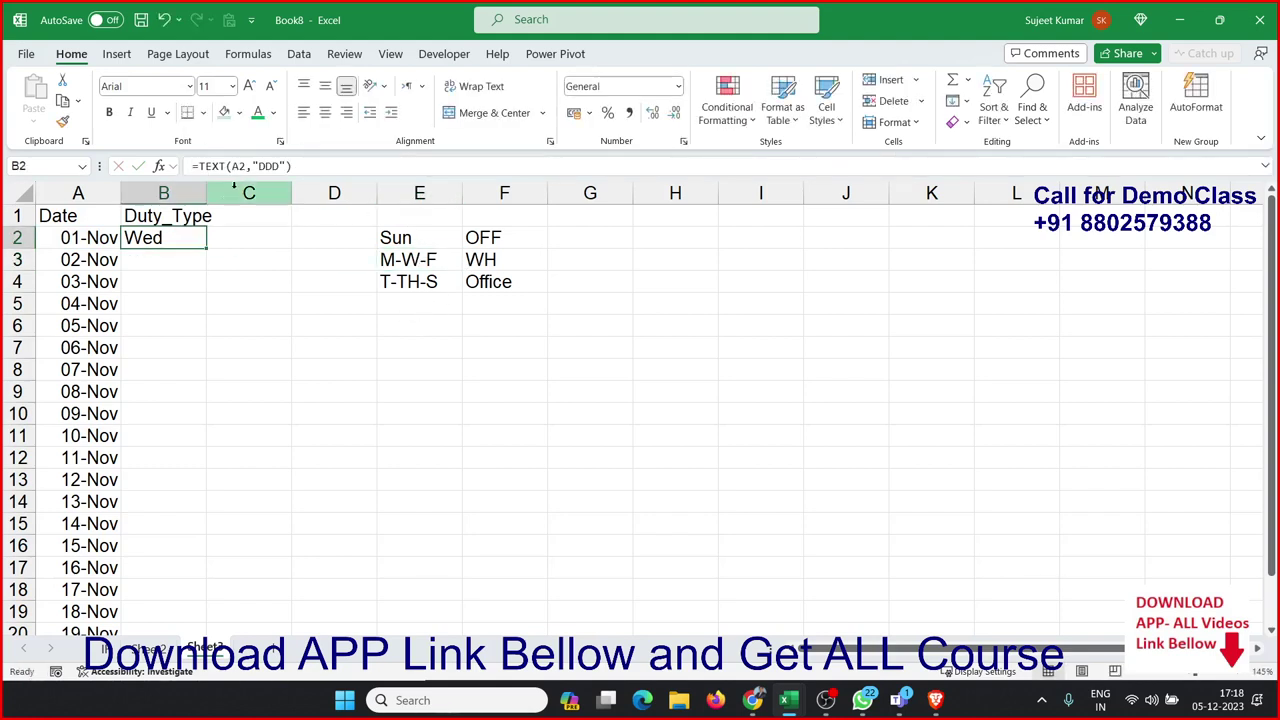
click(183, 224)
click(174, 236)
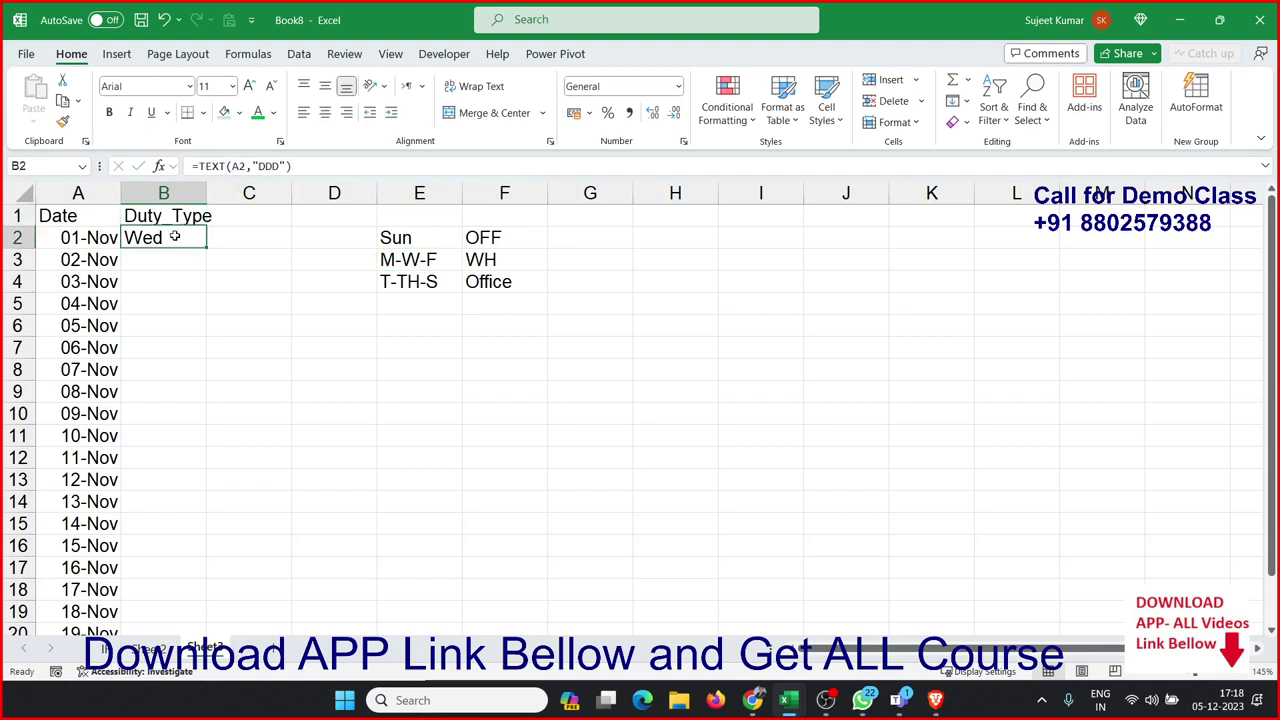
double_click(174, 236)
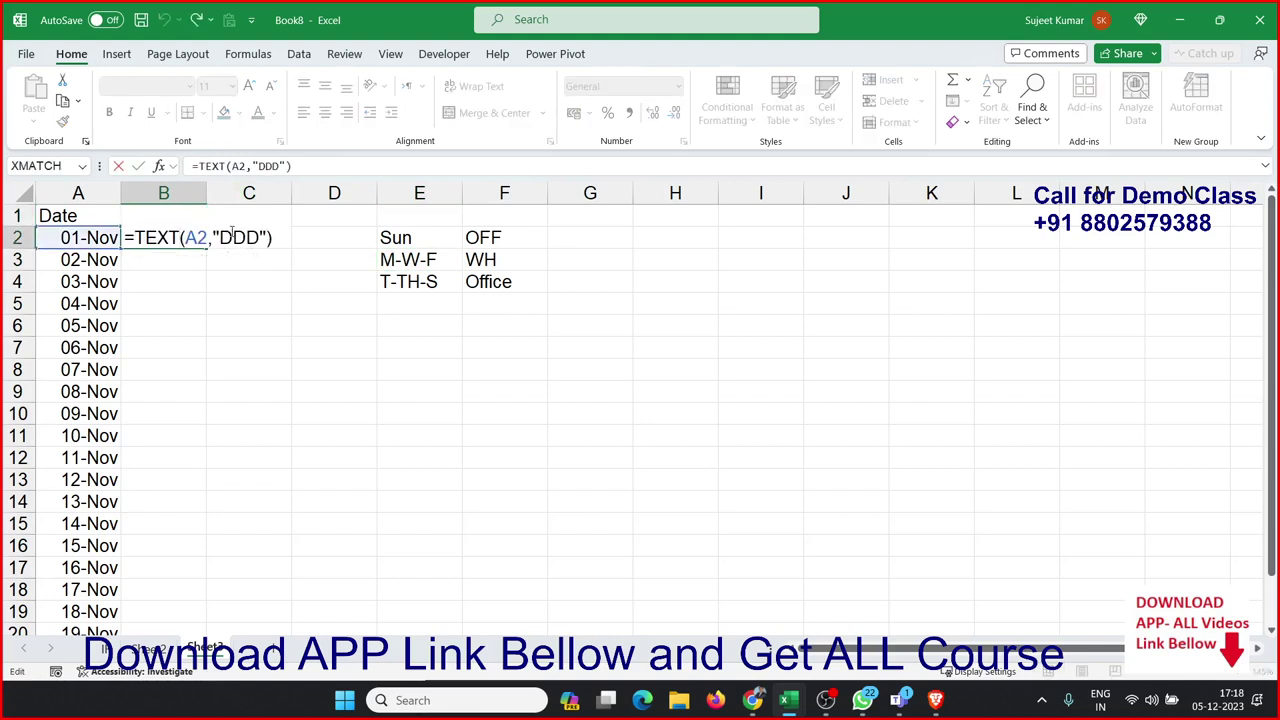
text(or()
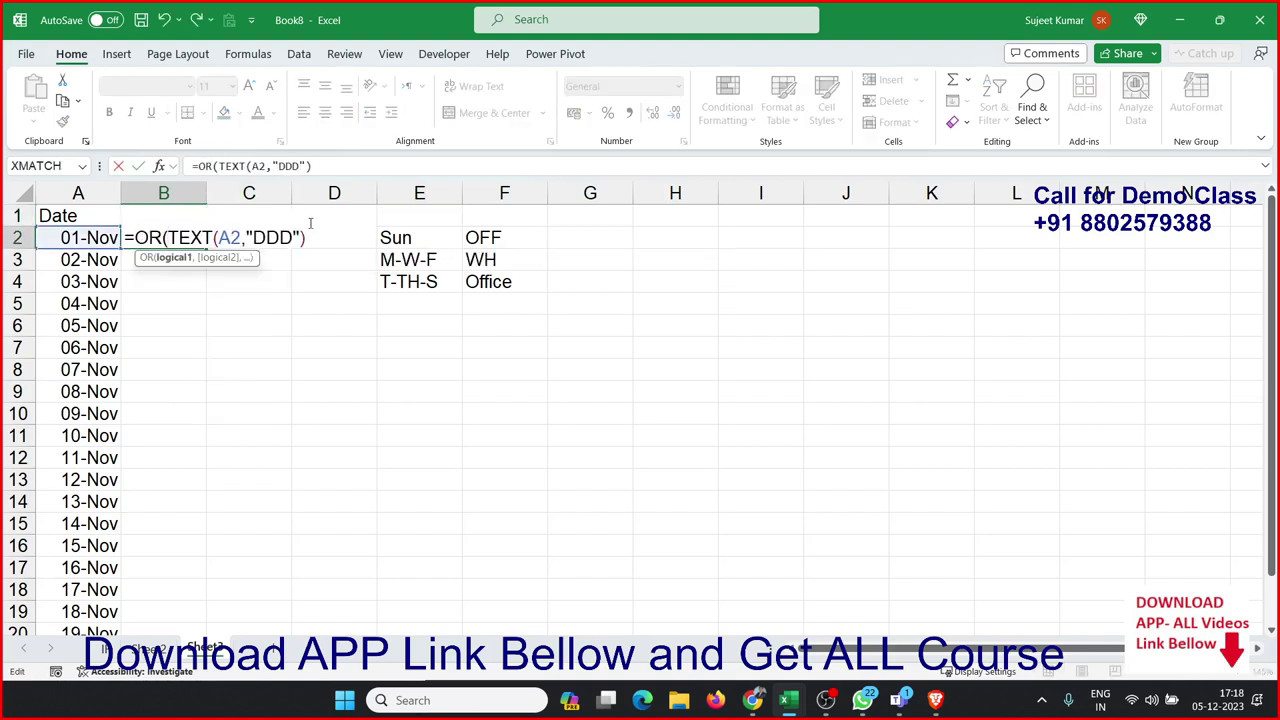
text(=)
text("Mon)
text(",)
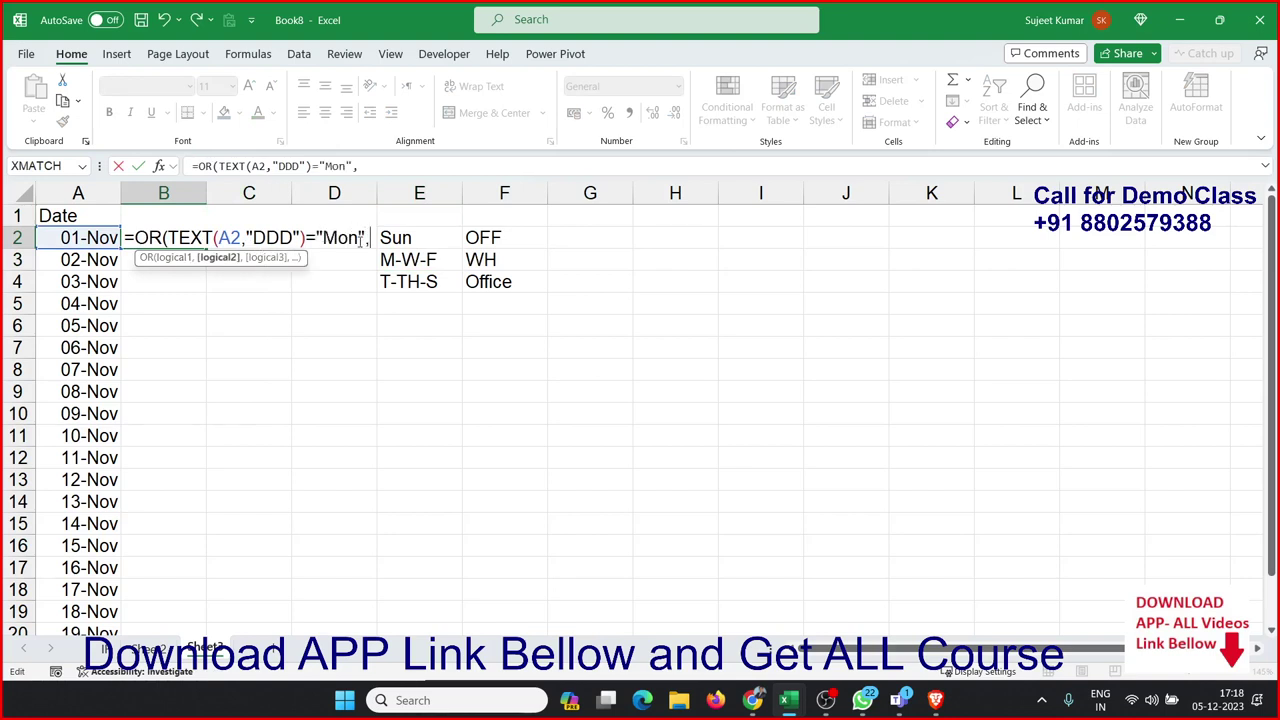
- Add pasted TEXT(A2,"DDD")="Wed" and ="Fri" conditions, so B2 returns TRUE
drag(167, 237, 307, 235)
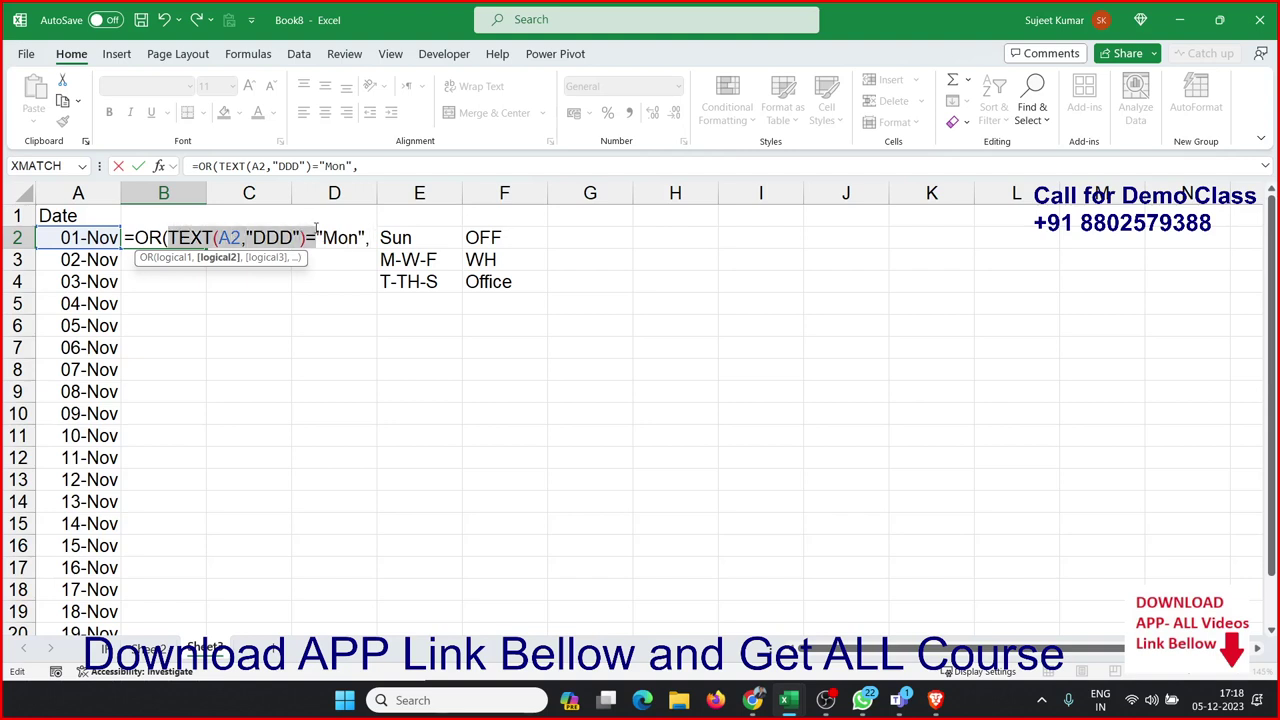
key(ctrl+c)
key(End)
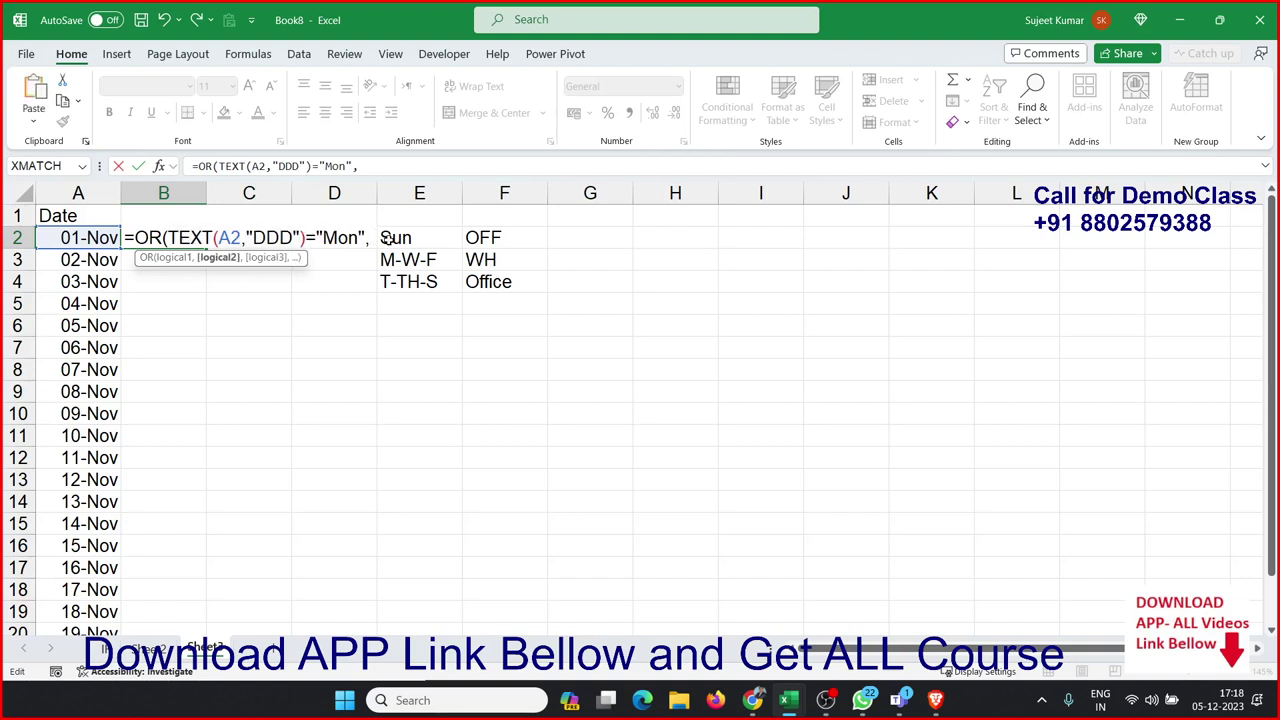
key(ctrl+v)
text(=")
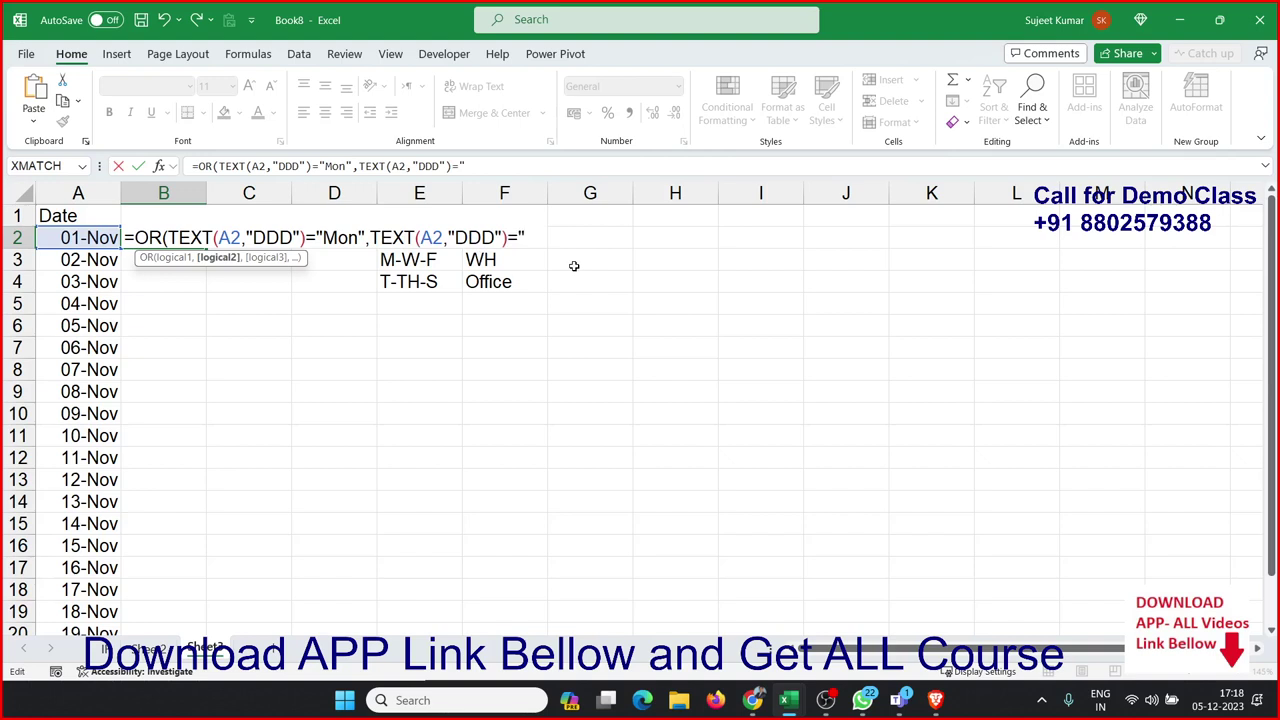
text(Wed)
text(",)
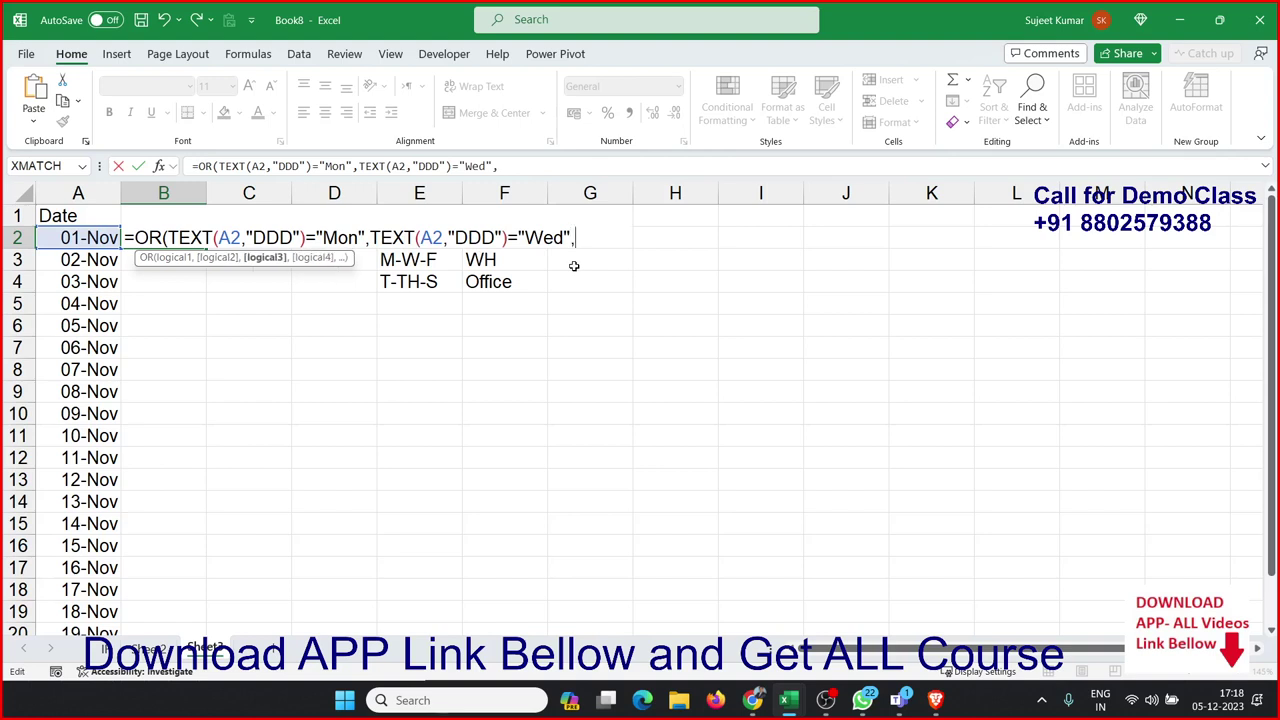
key(ctrl+v)
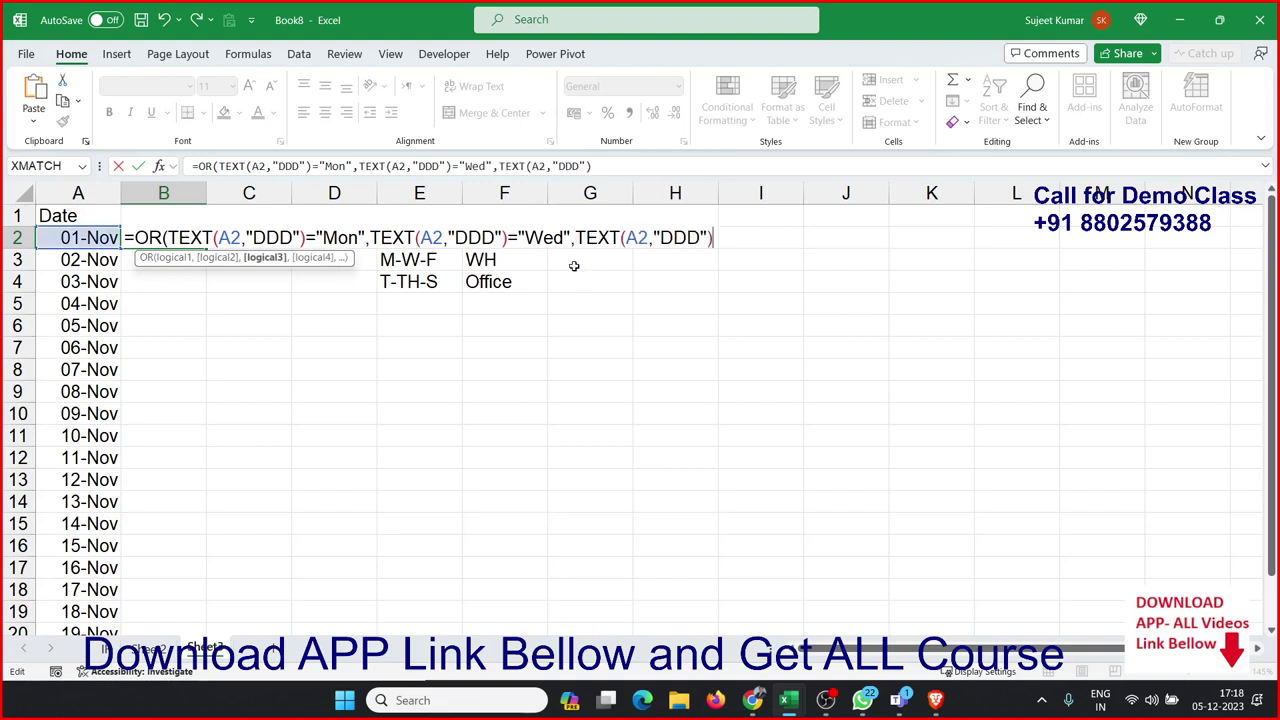
text(=")
text(Fri")
text())
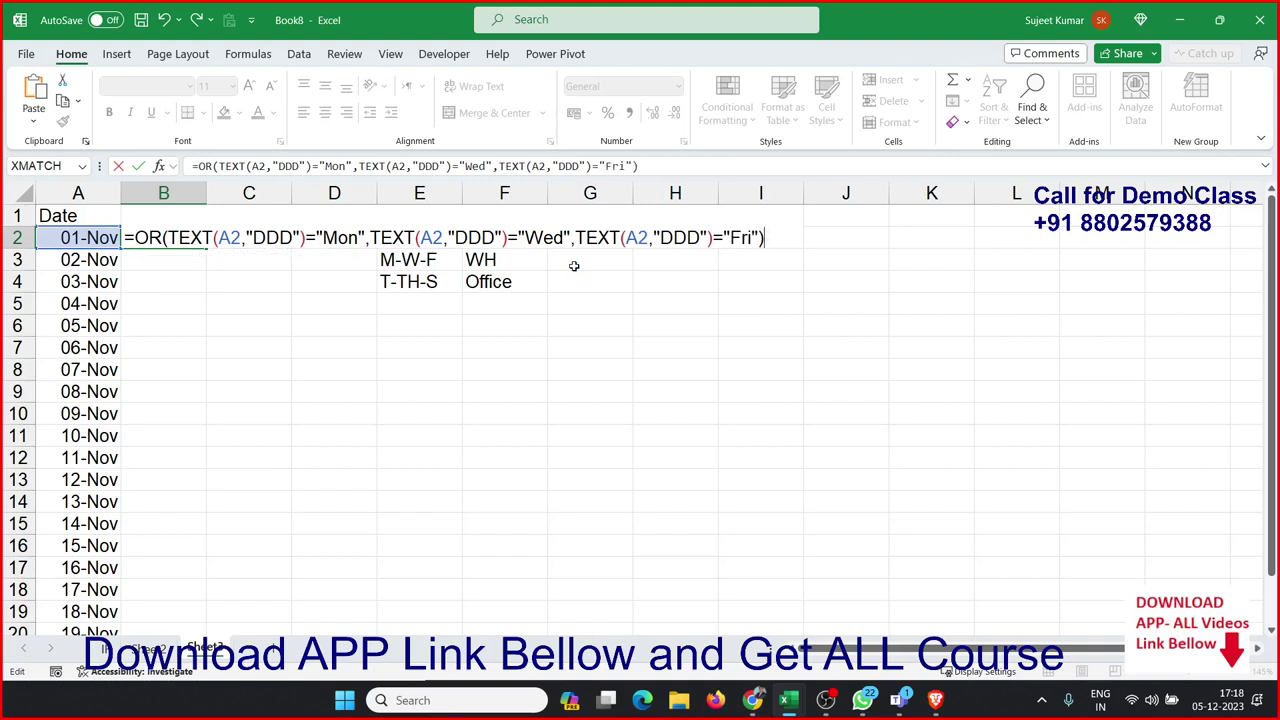
key(Return)
key(Up)
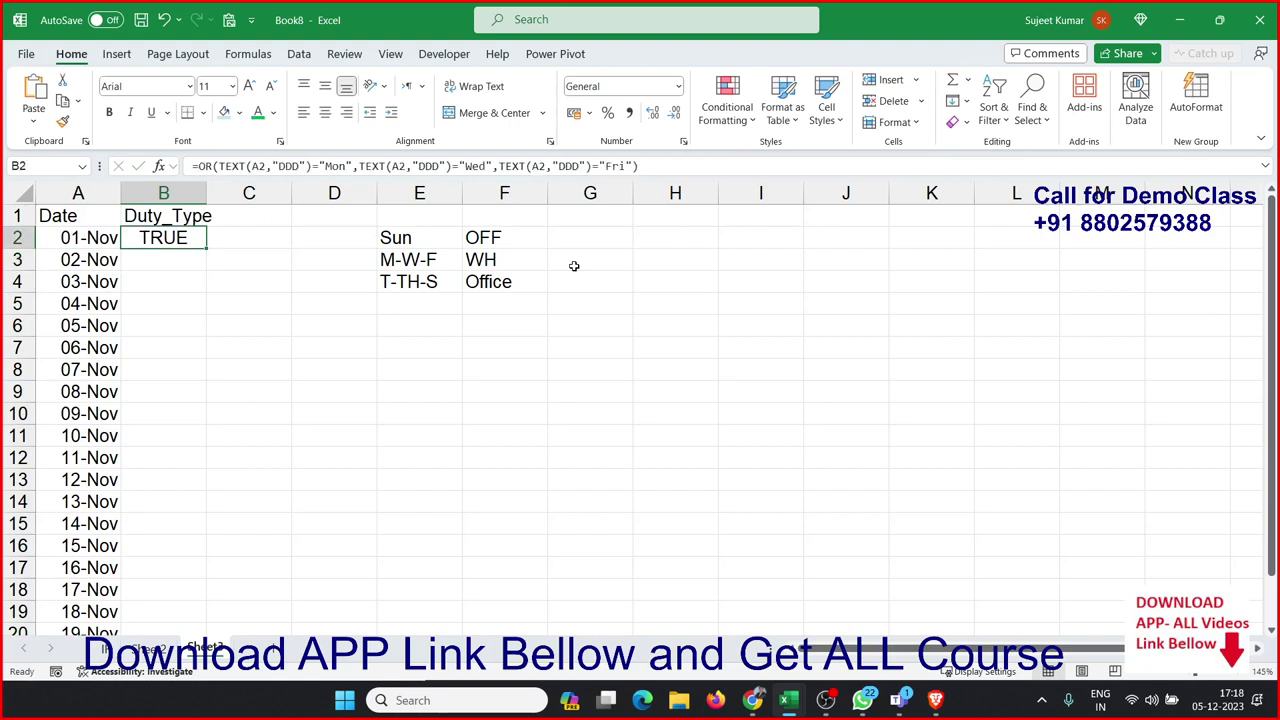
- Review B2's OR formula, noting the repeated TEXT(A2,"DDD") expression, without changing it
double_click(162, 236)
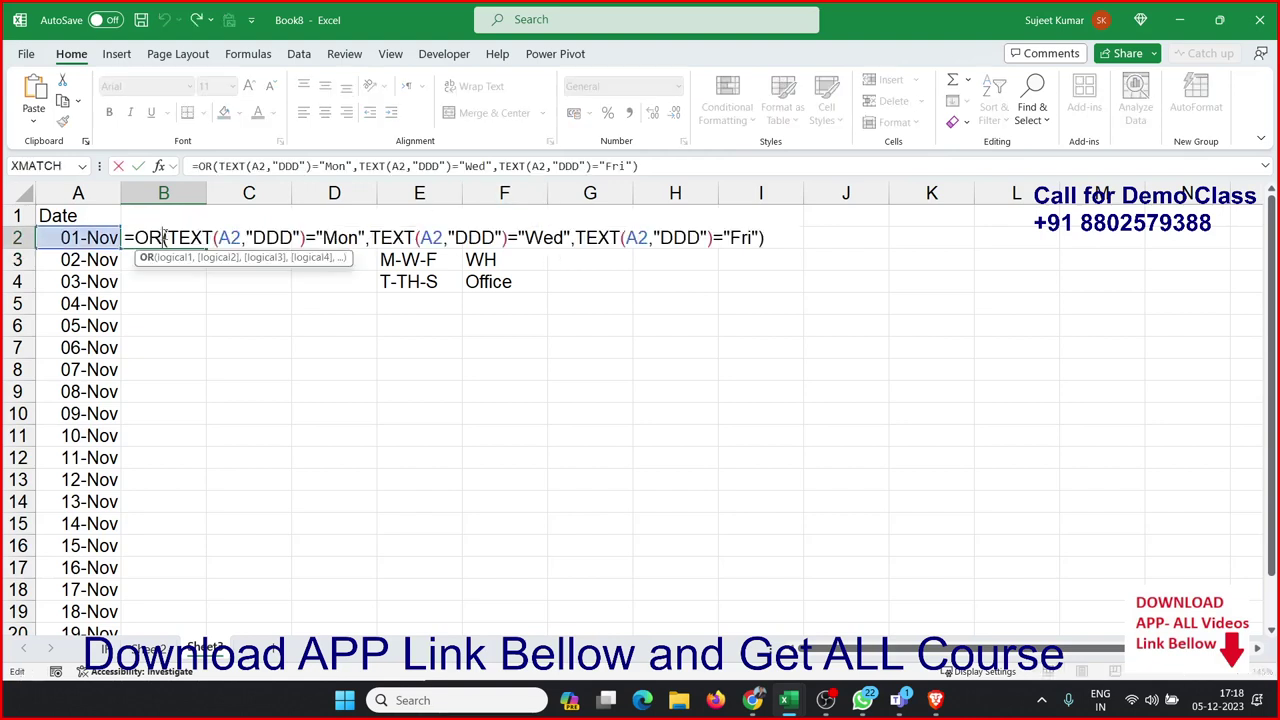
drag(164, 237, 307, 237)
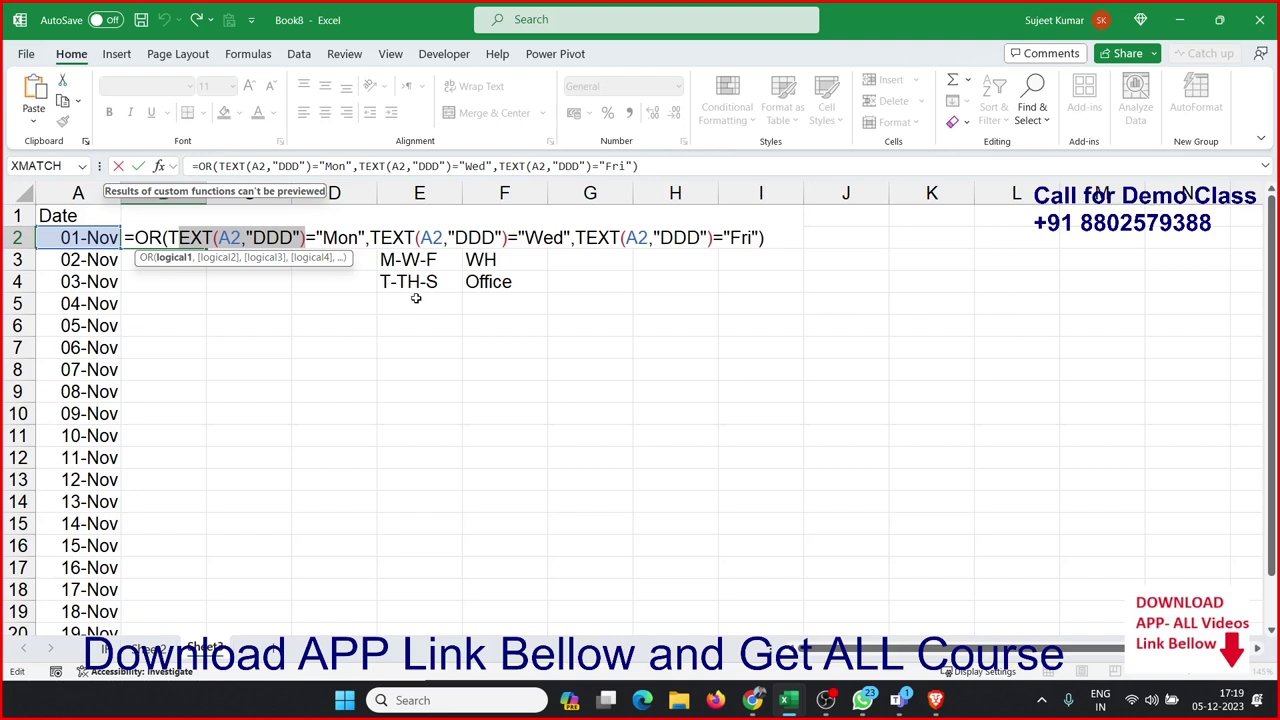
click(643, 237)
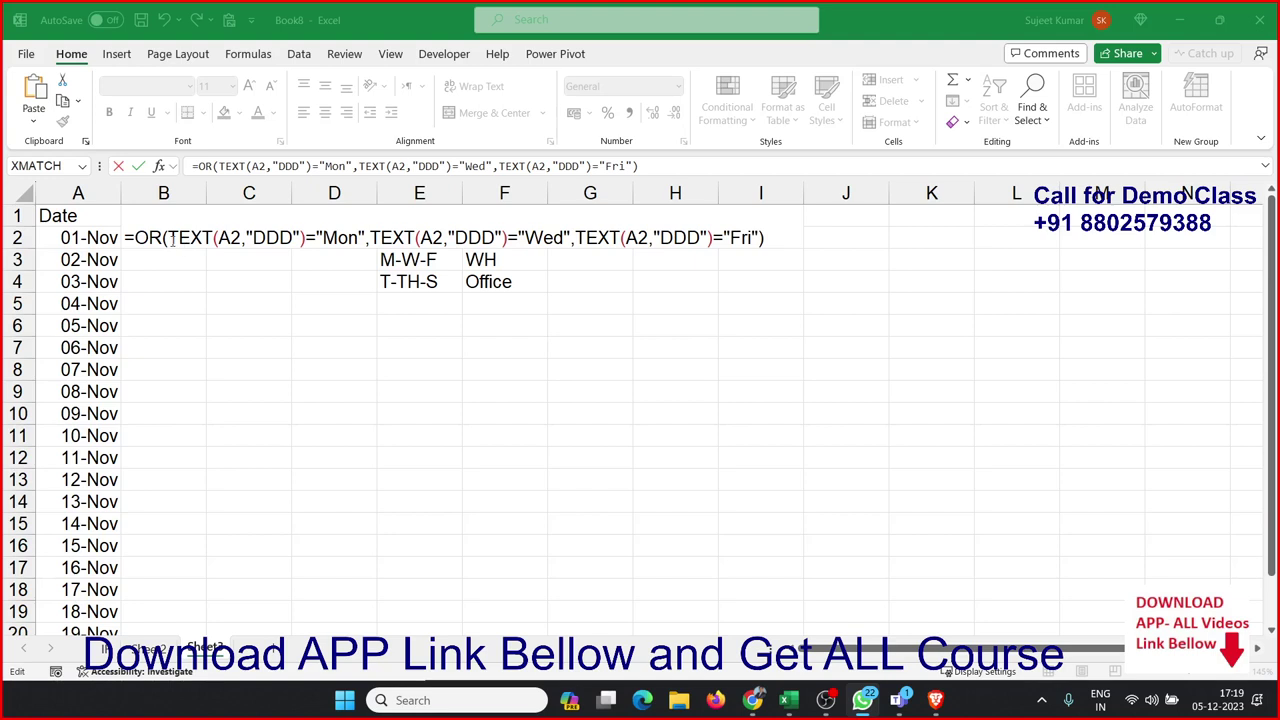
click(636, 237)
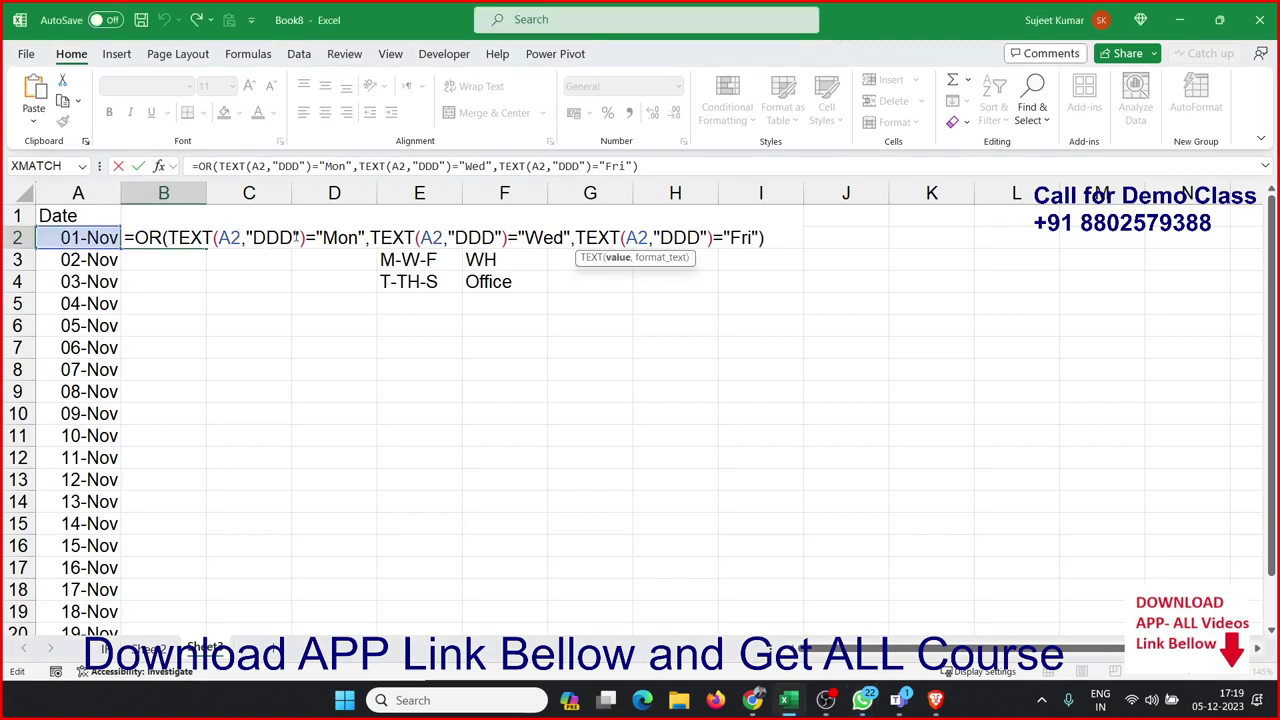
drag(307, 237, 168, 237)
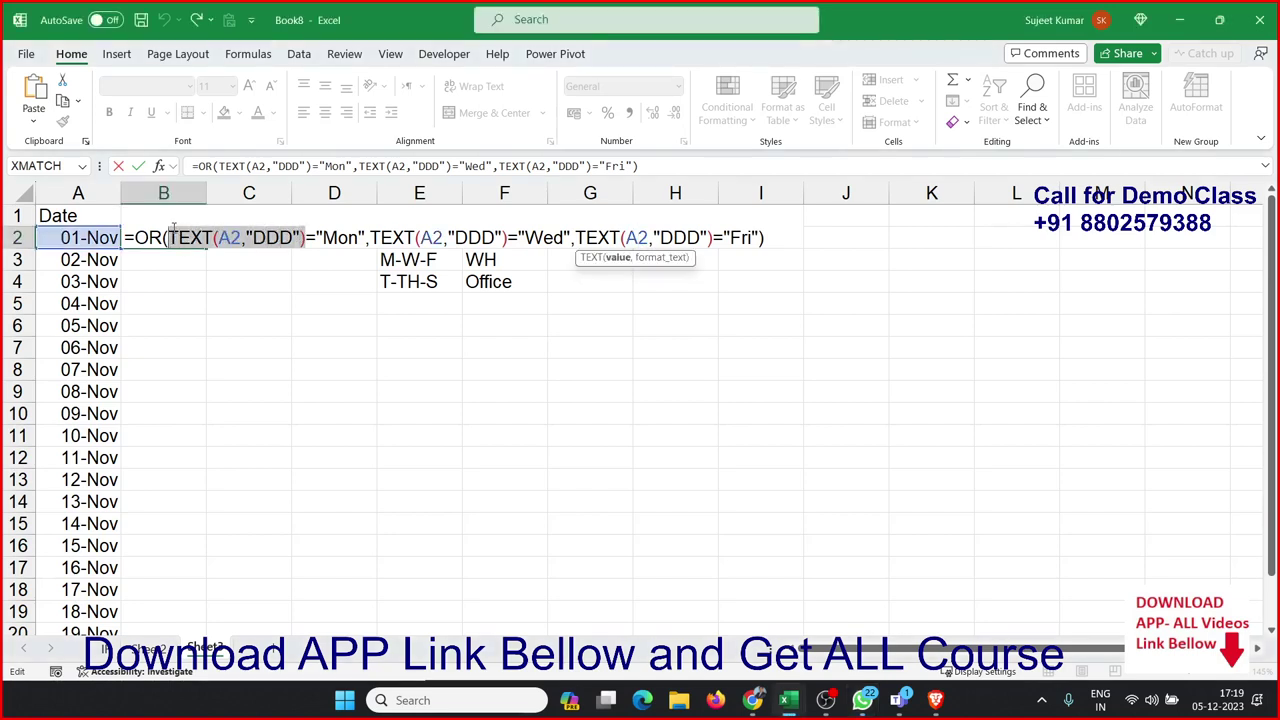
key(ctrl+Return)
- Begin a LET formula in B3 naming d as TEXT(A3,"DDD")
click(152, 261)
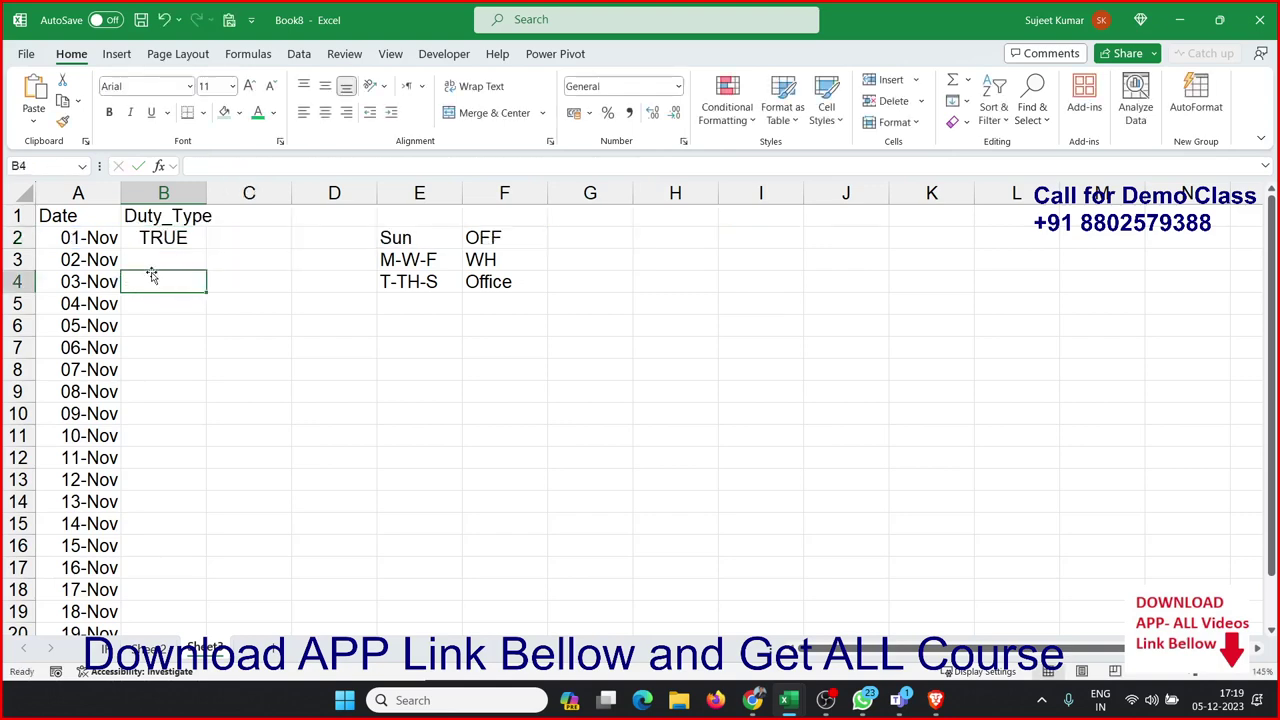
text(=)
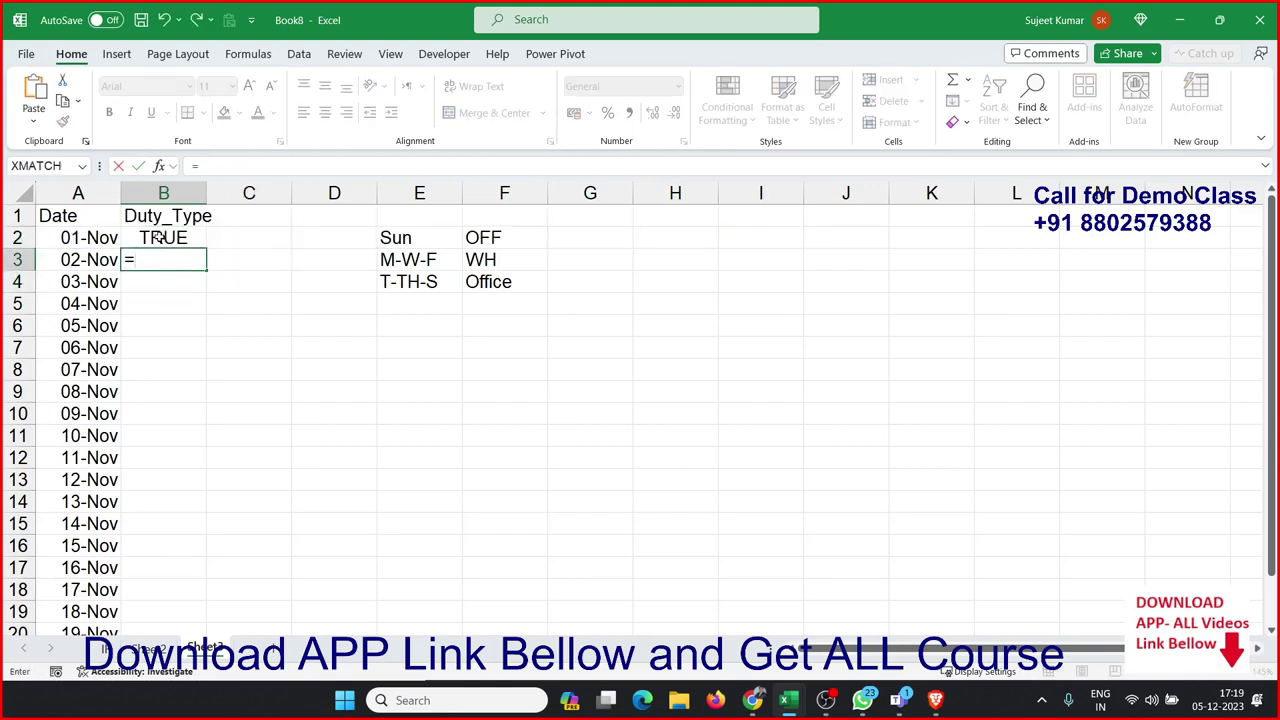
text(let)
key(Tab)
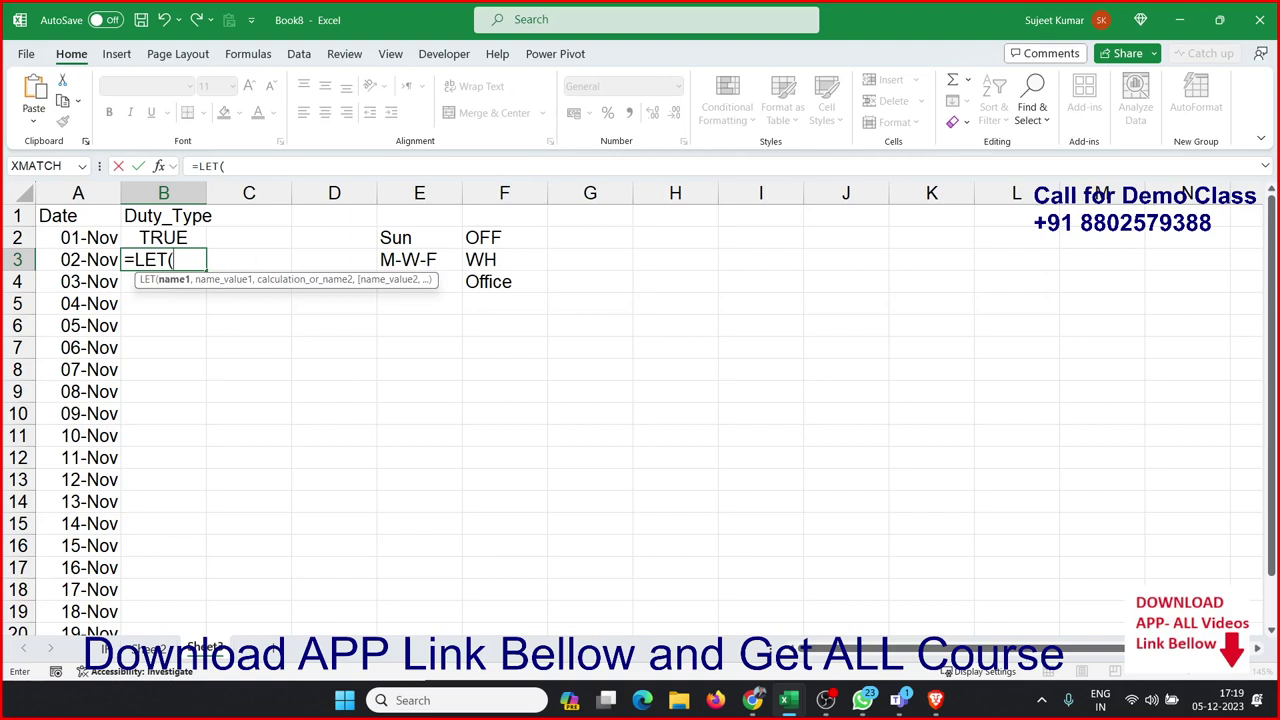
click(862, 700)
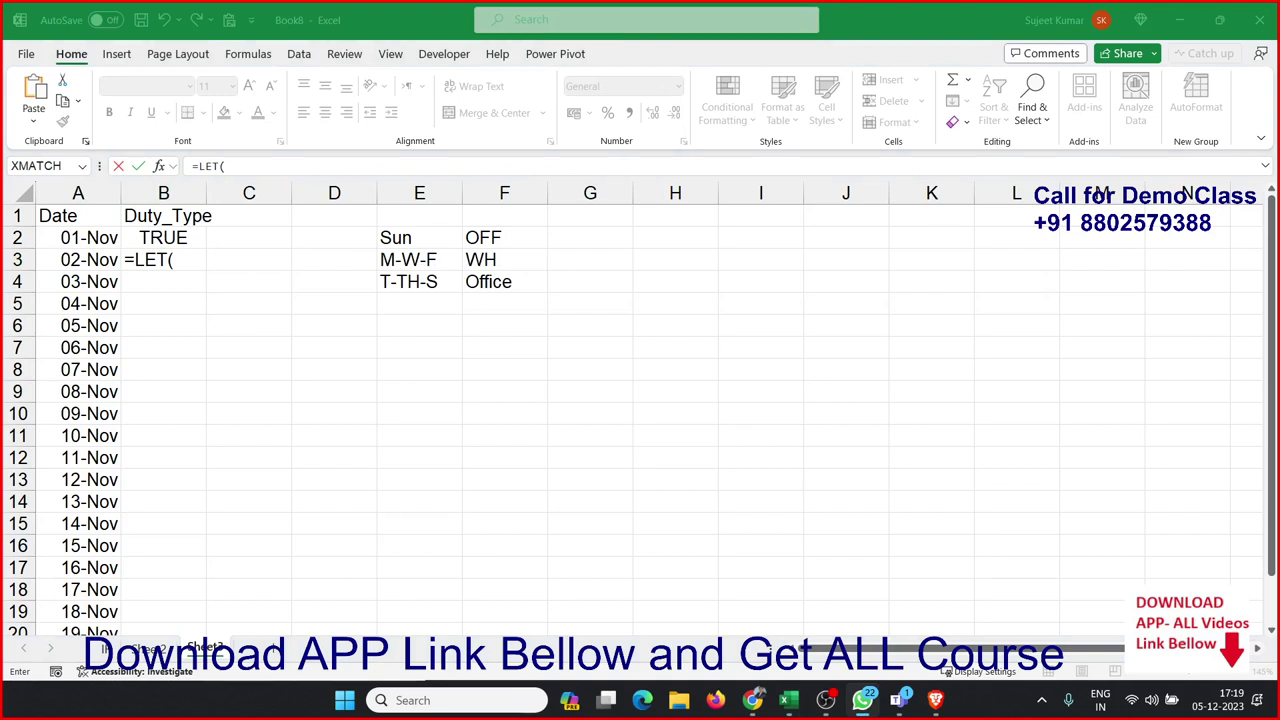
click(175, 259)
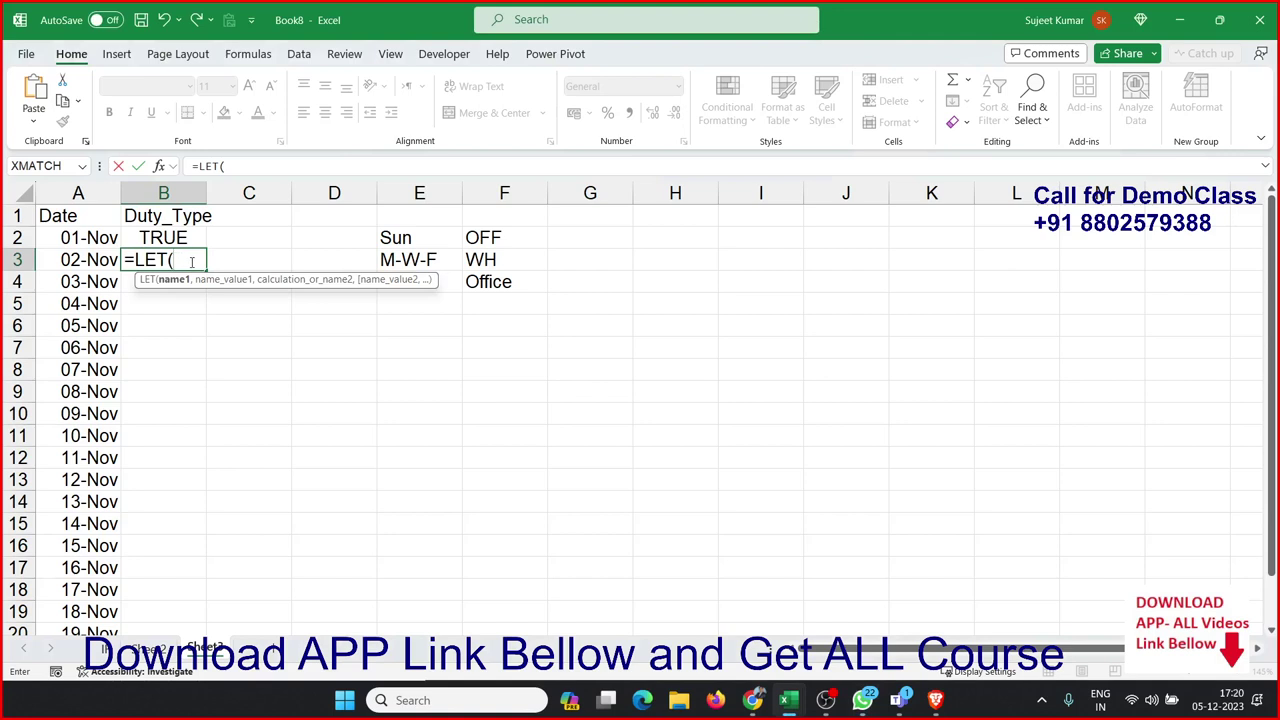
text(te)
key(BackSpace)
key(BackSpace)
text(d)
text(,)
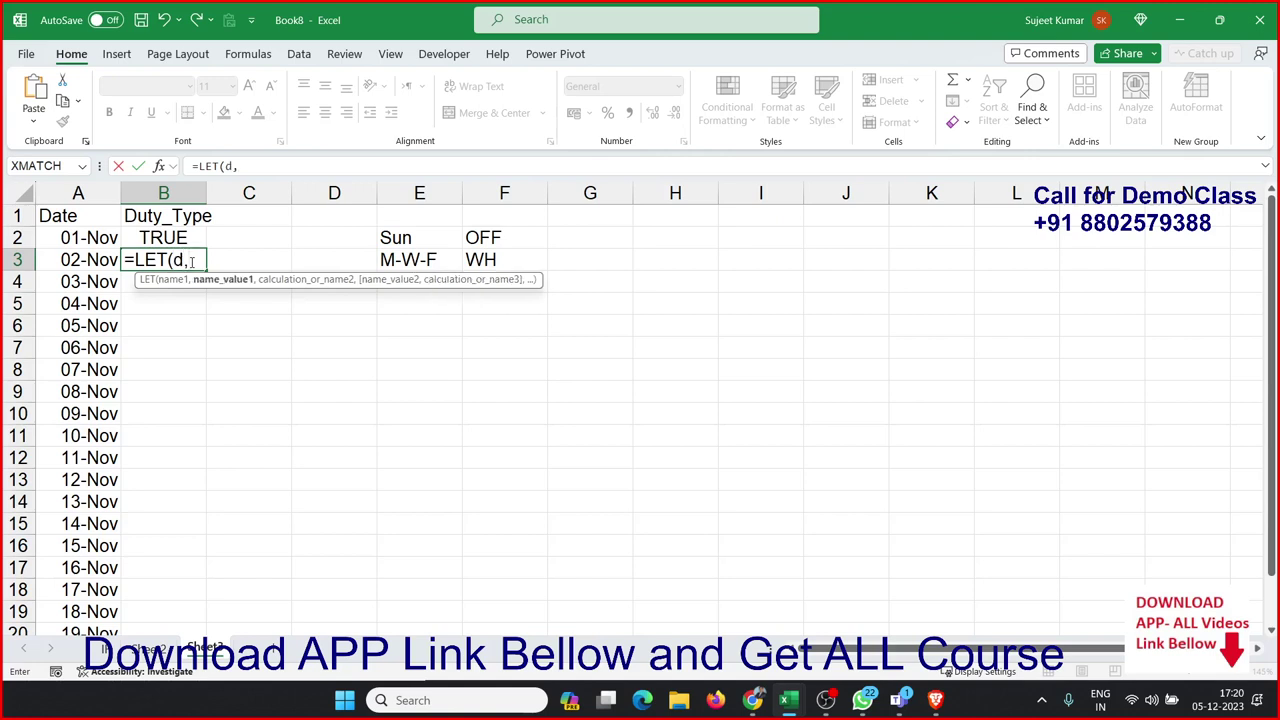
text(te)
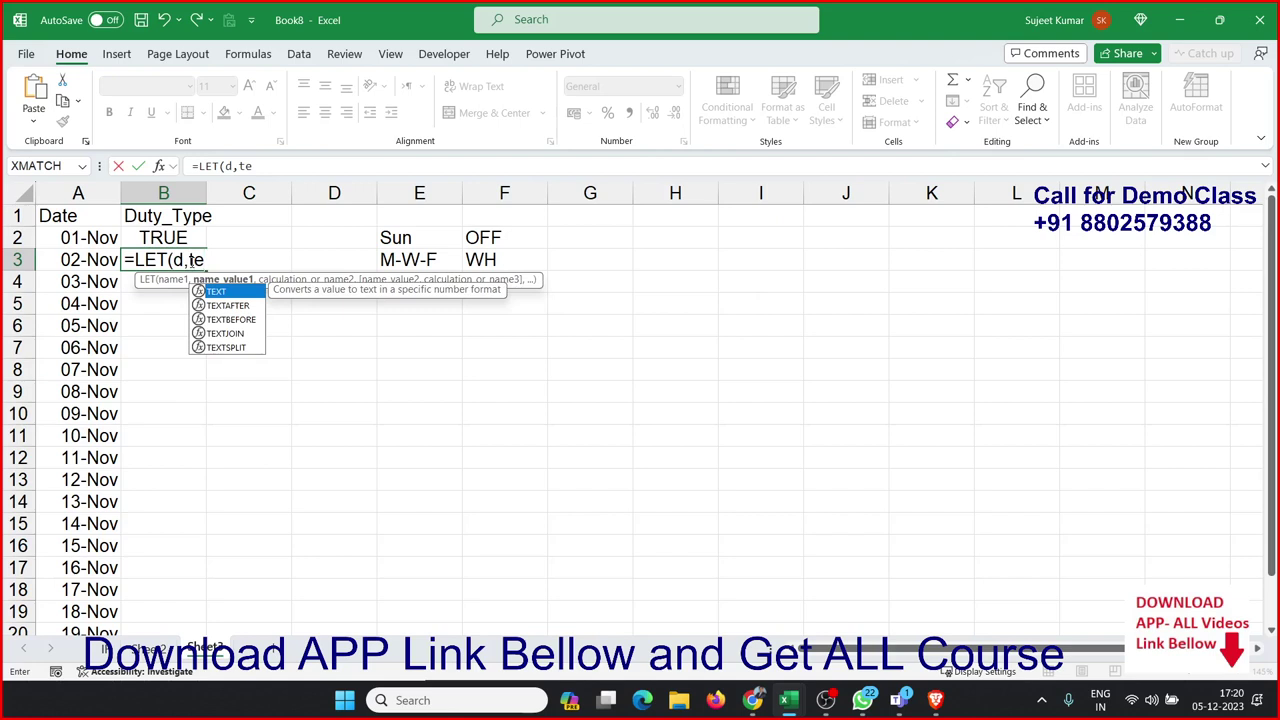
key(Tab)
key(Left)
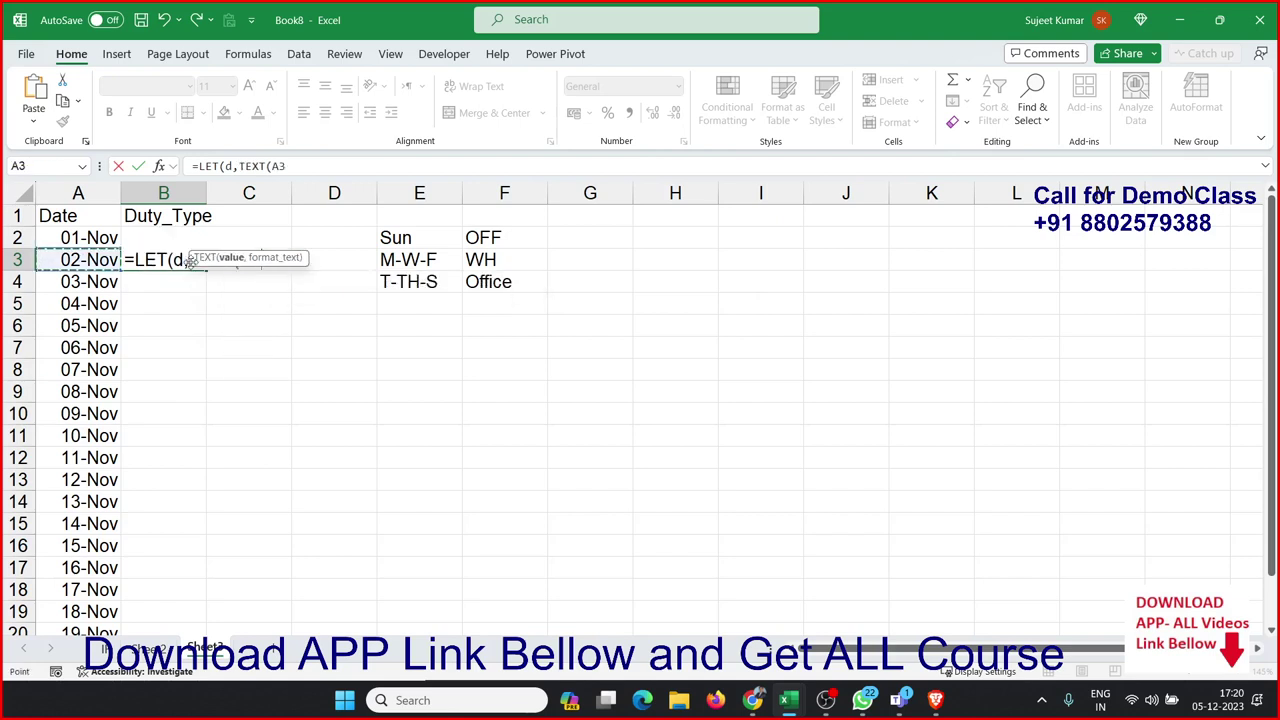
text(,"DDD")
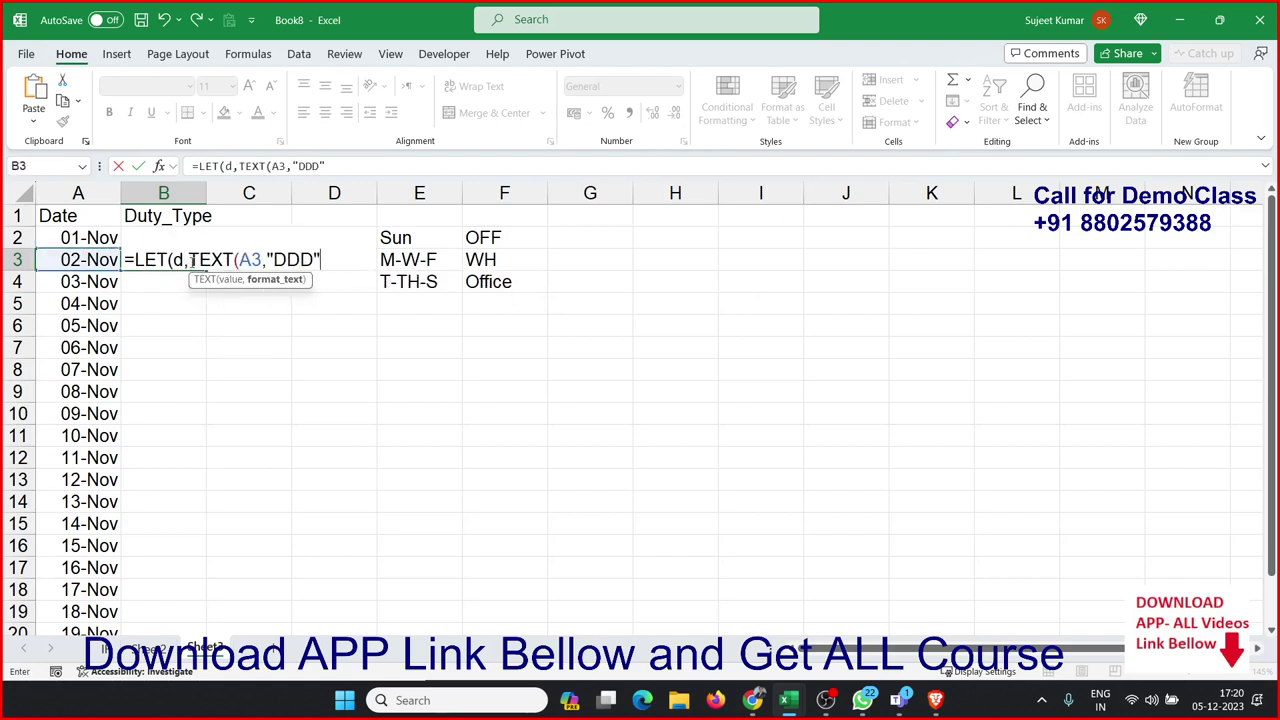
text())
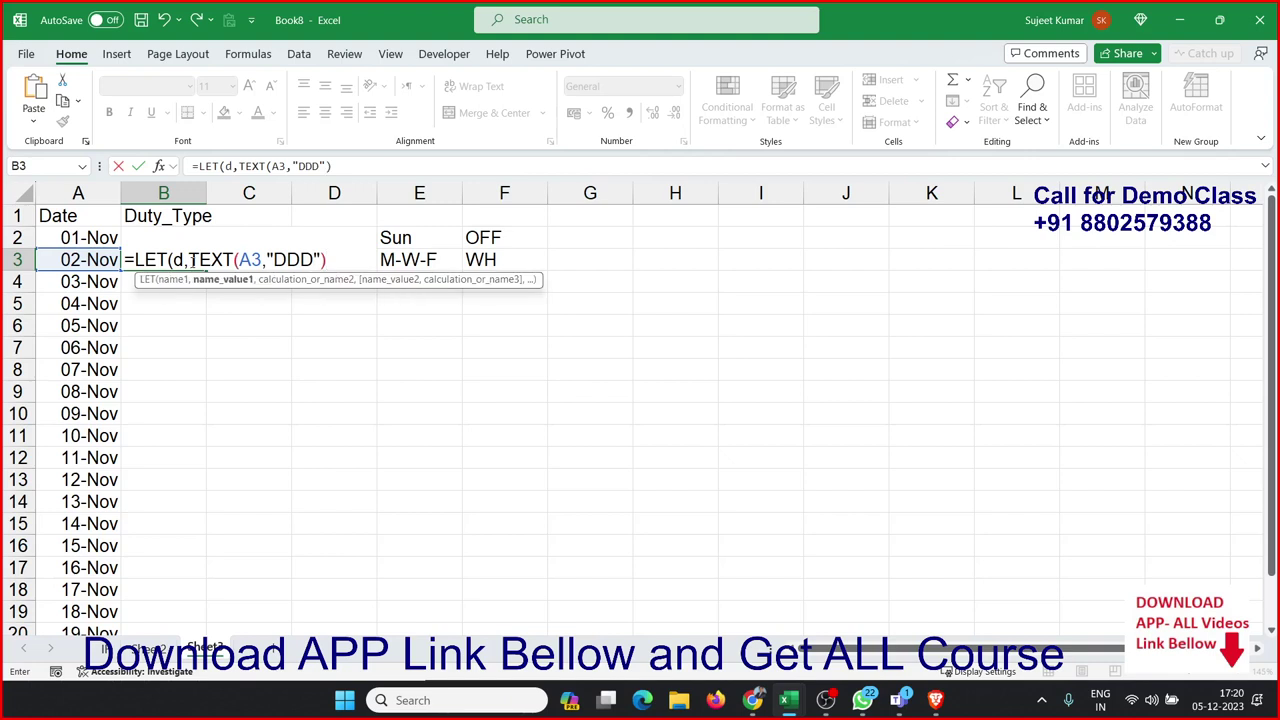
- Add the calculation OR(d="Mon",d="Wed",d="Fri") to B3's LET formula
drag(190, 260, 326, 260)
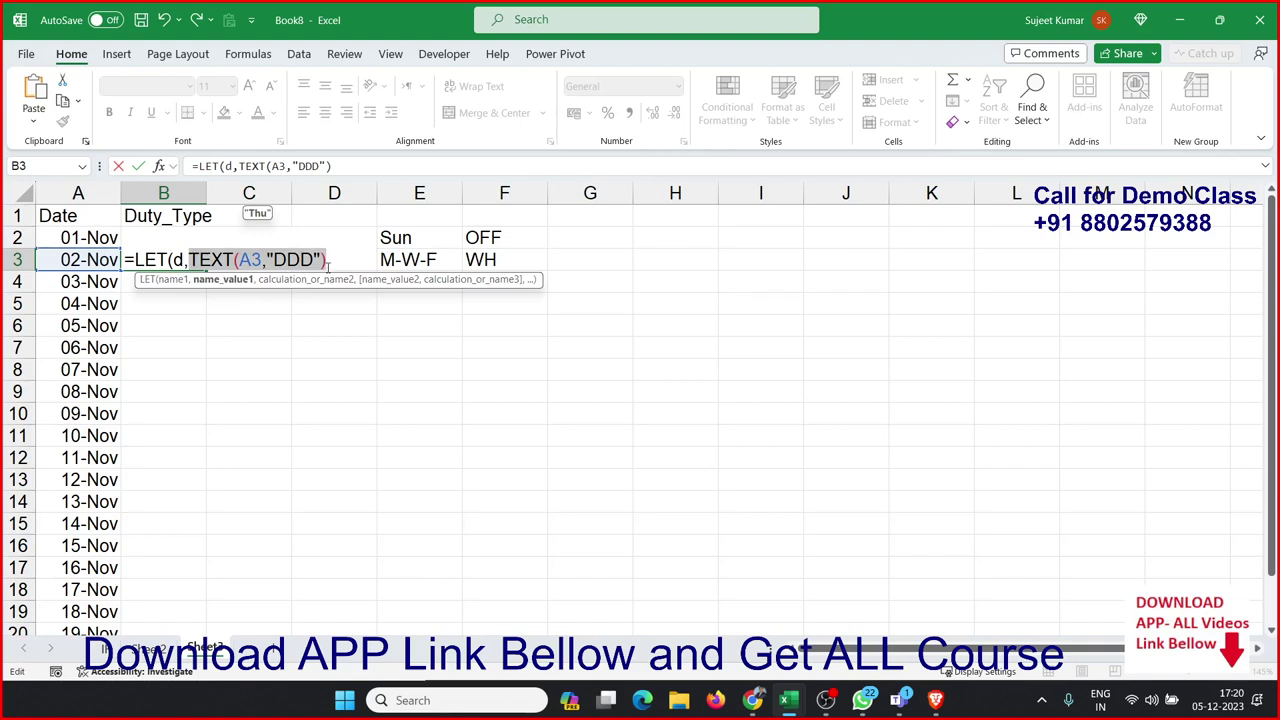
click(327, 262)
text(,i)
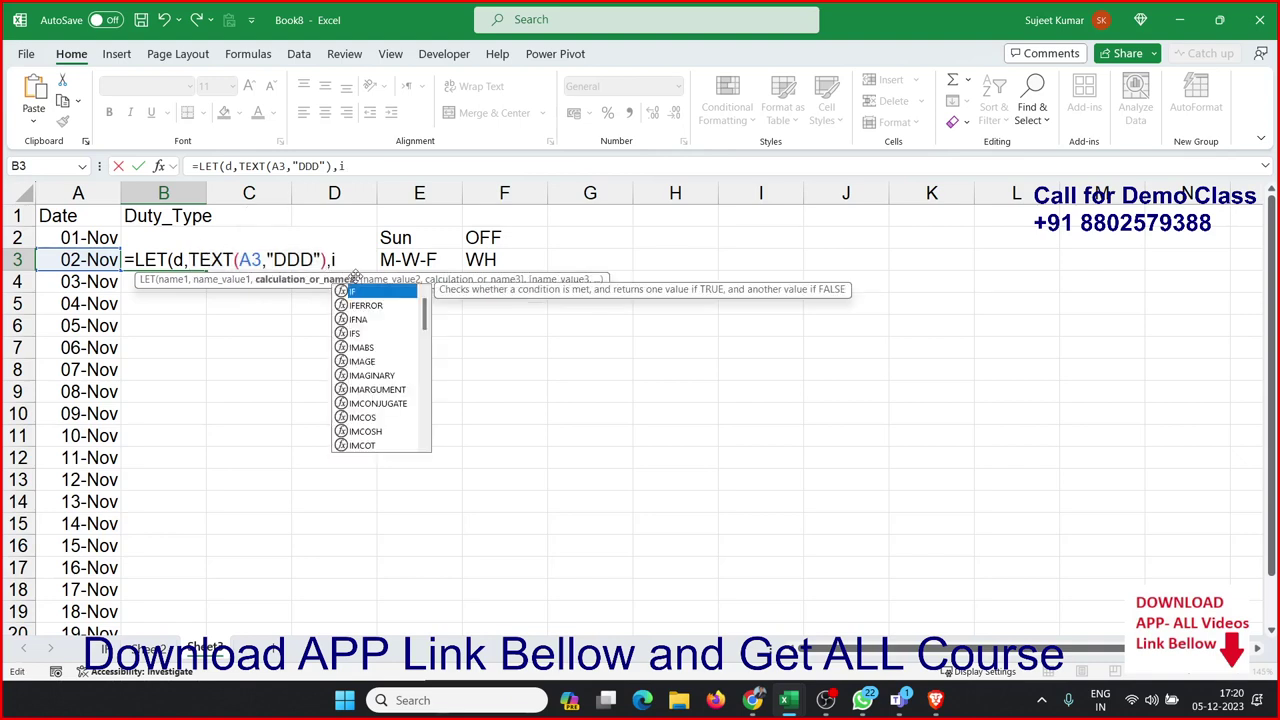
text(f)
key(Tab)
key(BackSpace)
key(BackSpace)
key(BackSpace)
text(o)
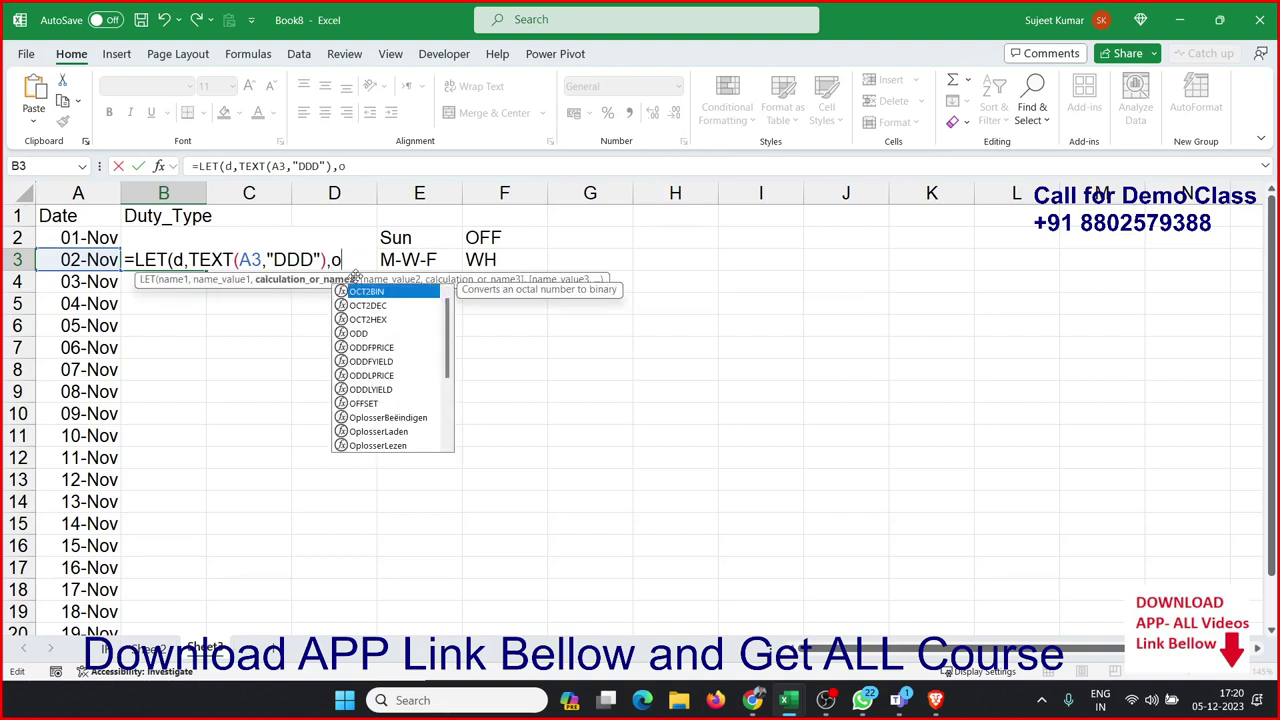
text(r)
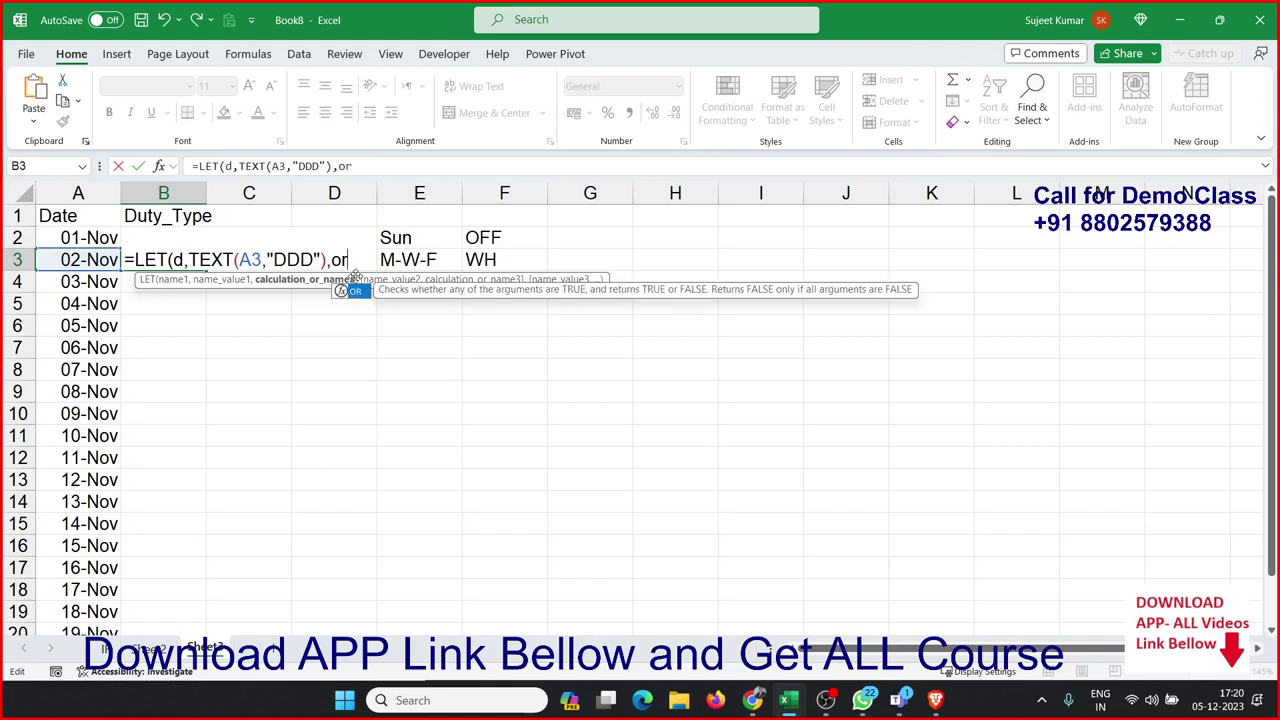
key(Tab)
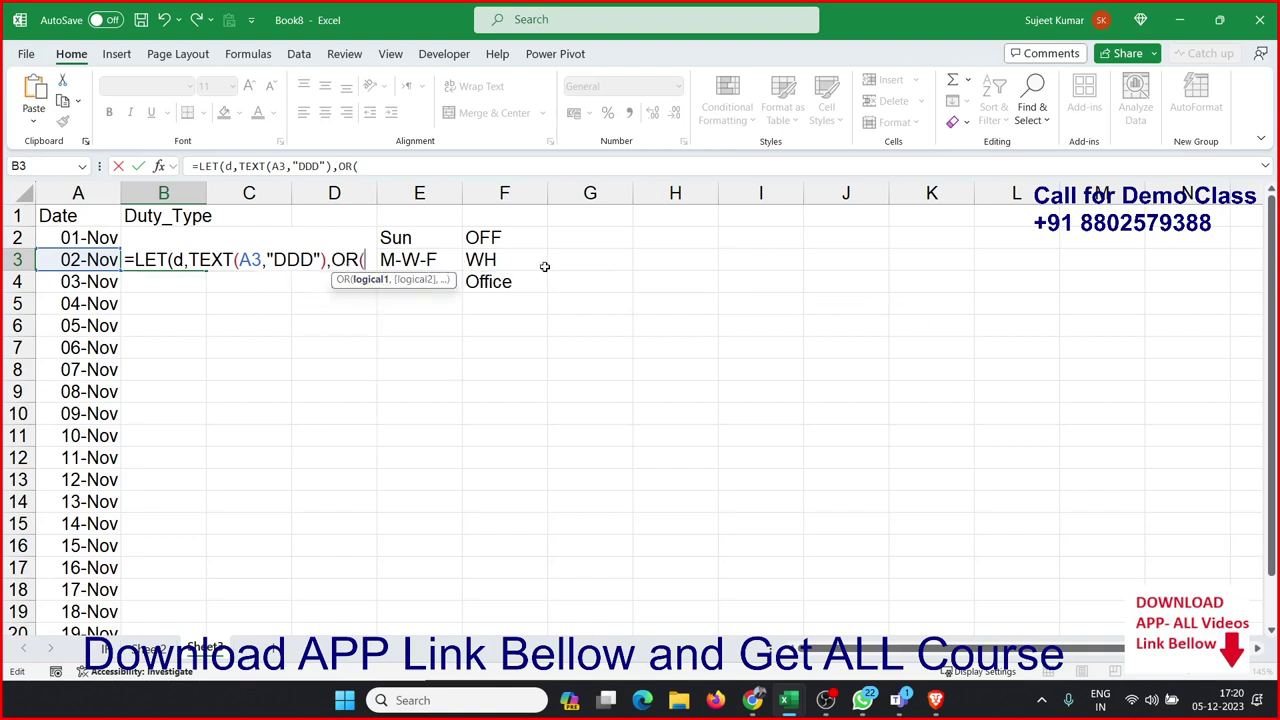
text(d=)
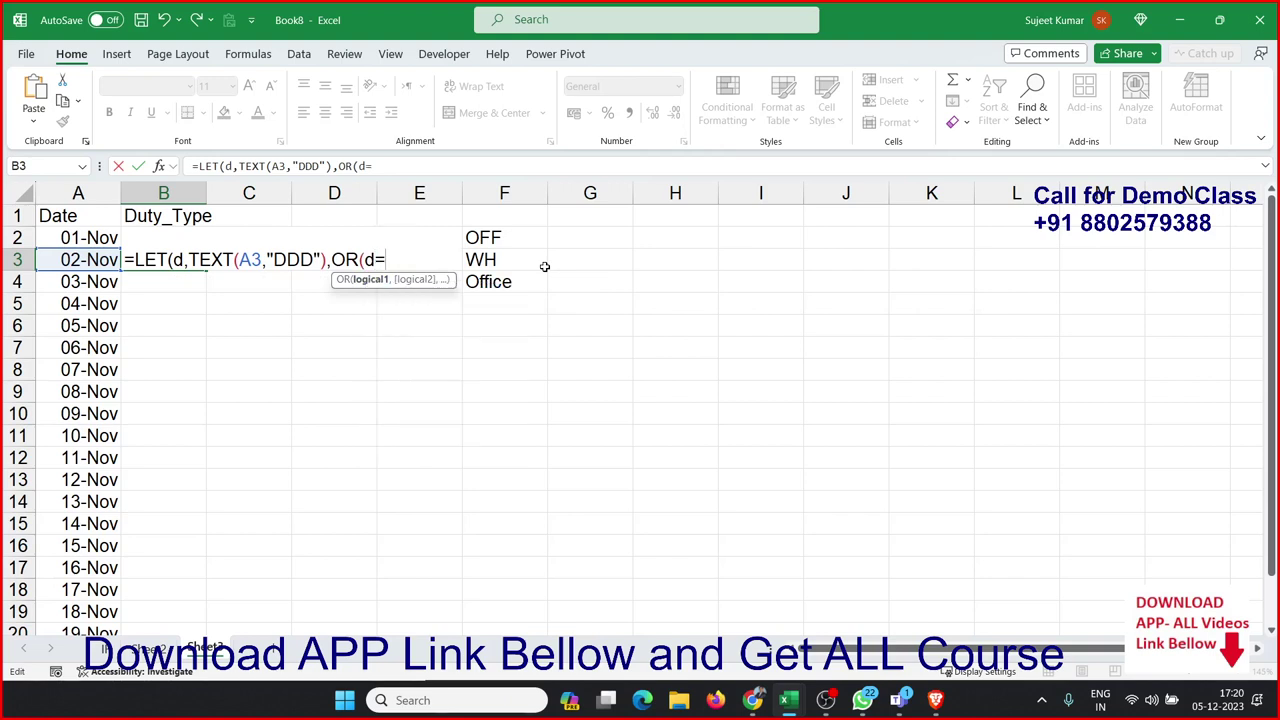
text(")
text(Mon")
text(,"D)
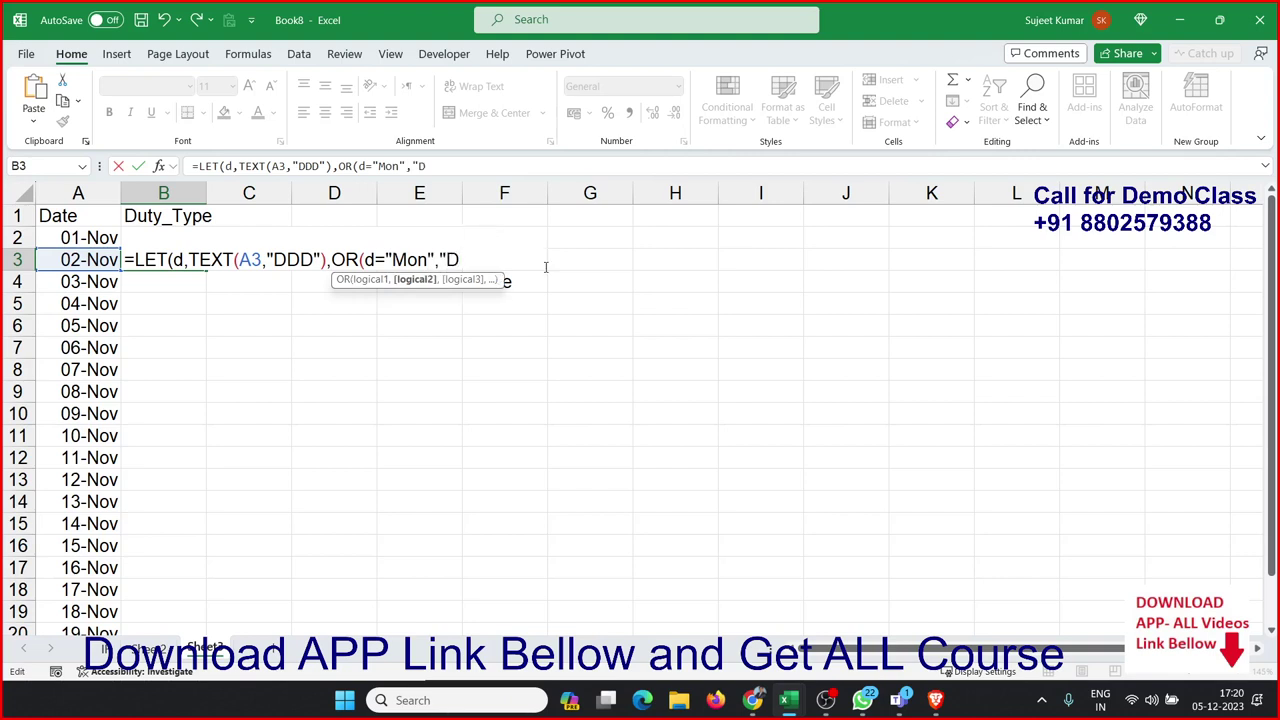
key(BackSpace)
key(BackSpace)
text(d=")
text(W)
text(ed")
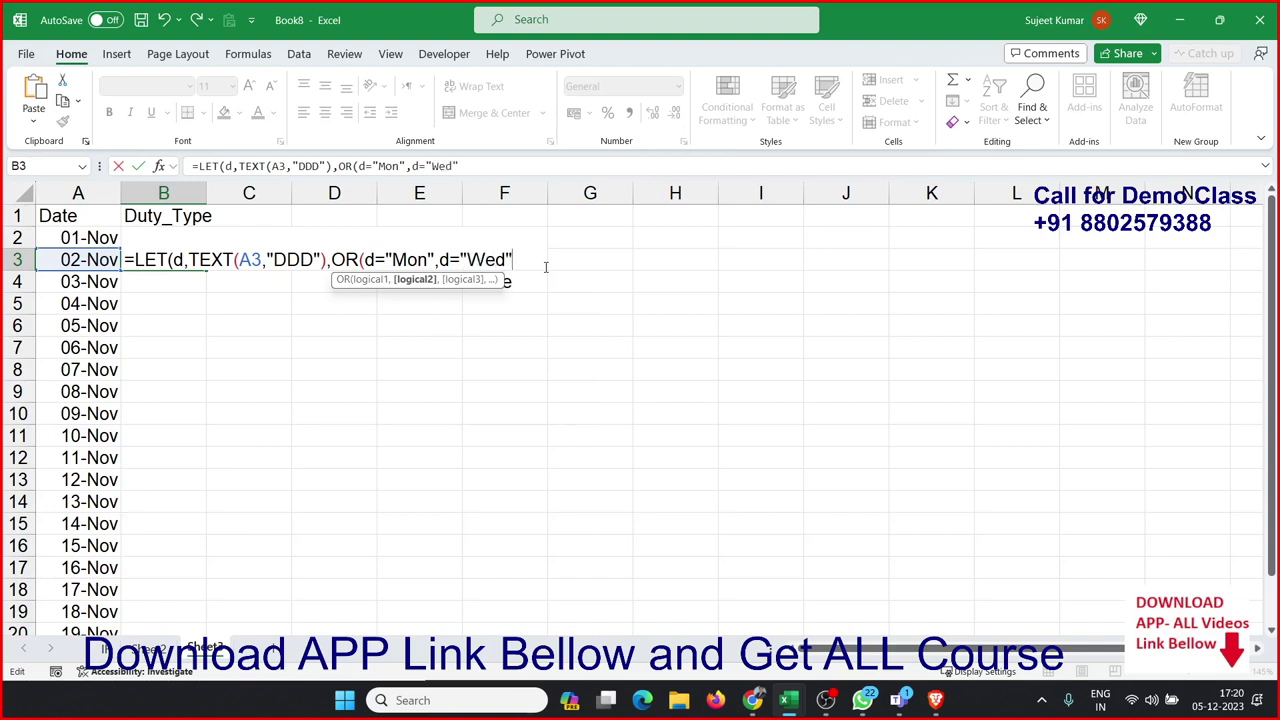
text(,d=)
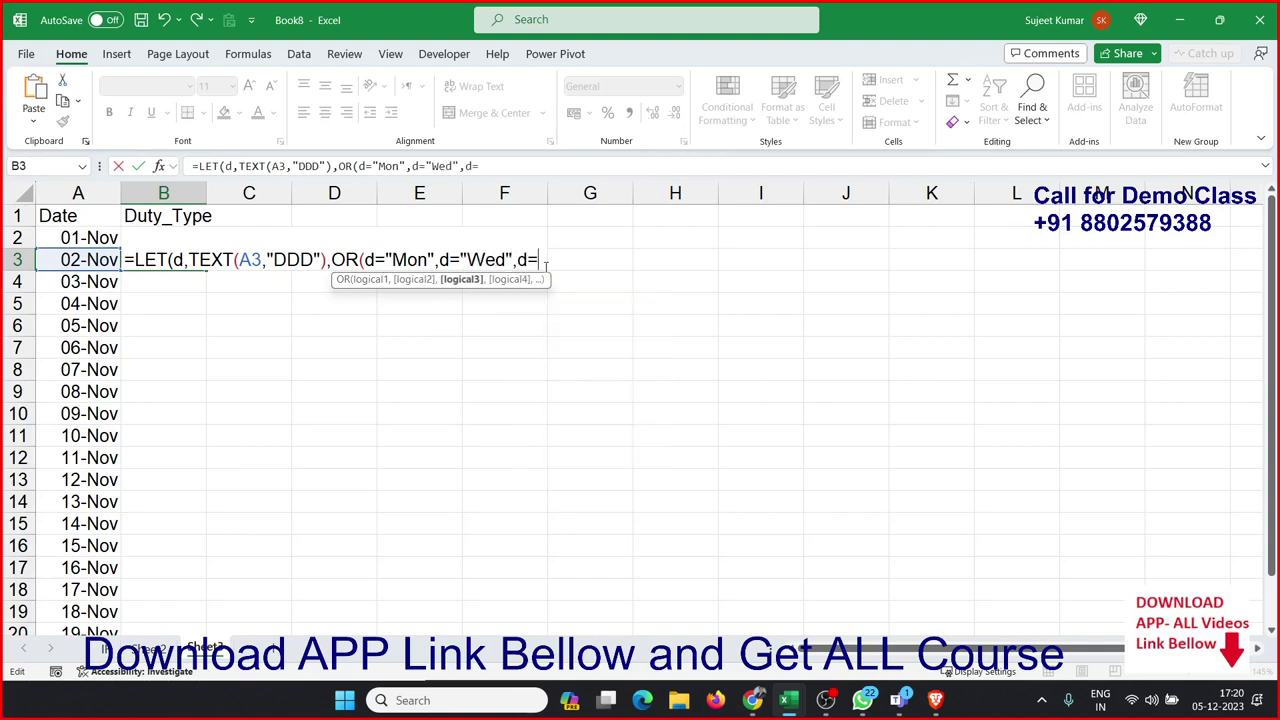
text(")
text(Fri)
text("))
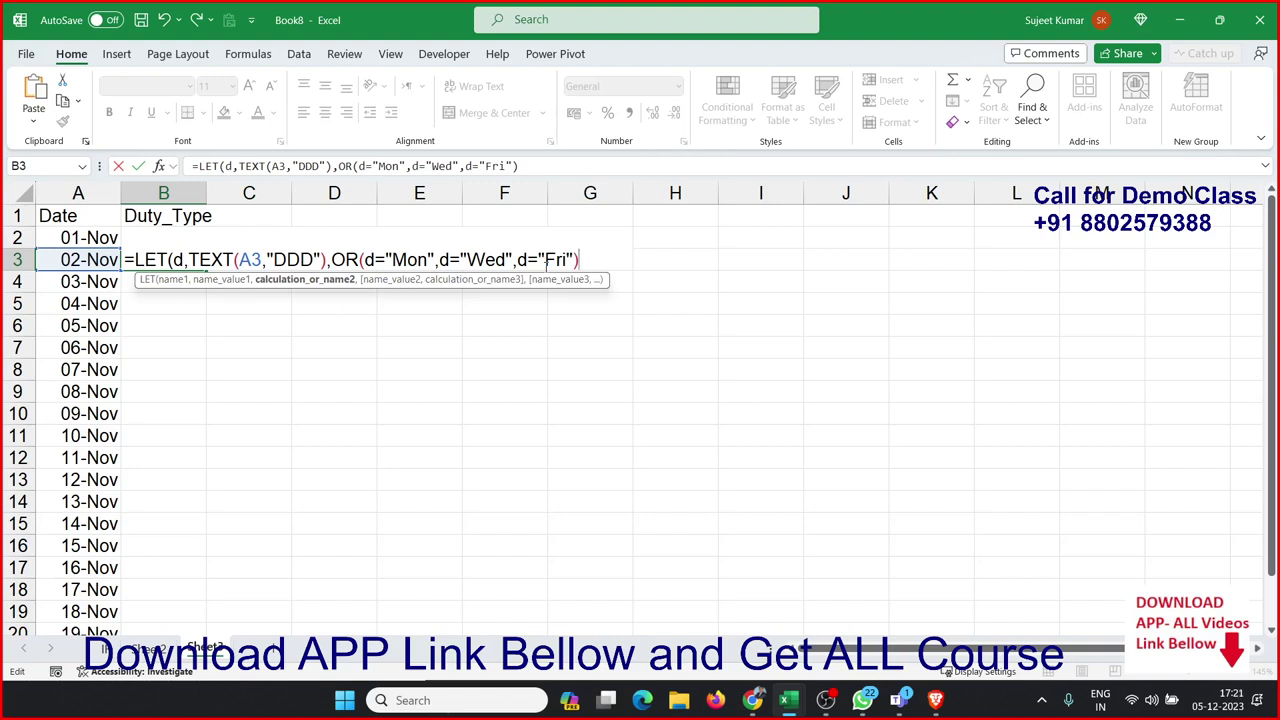
- Enter B3's LET formula, accepting Excel's added closing parenthesis
key(Return)
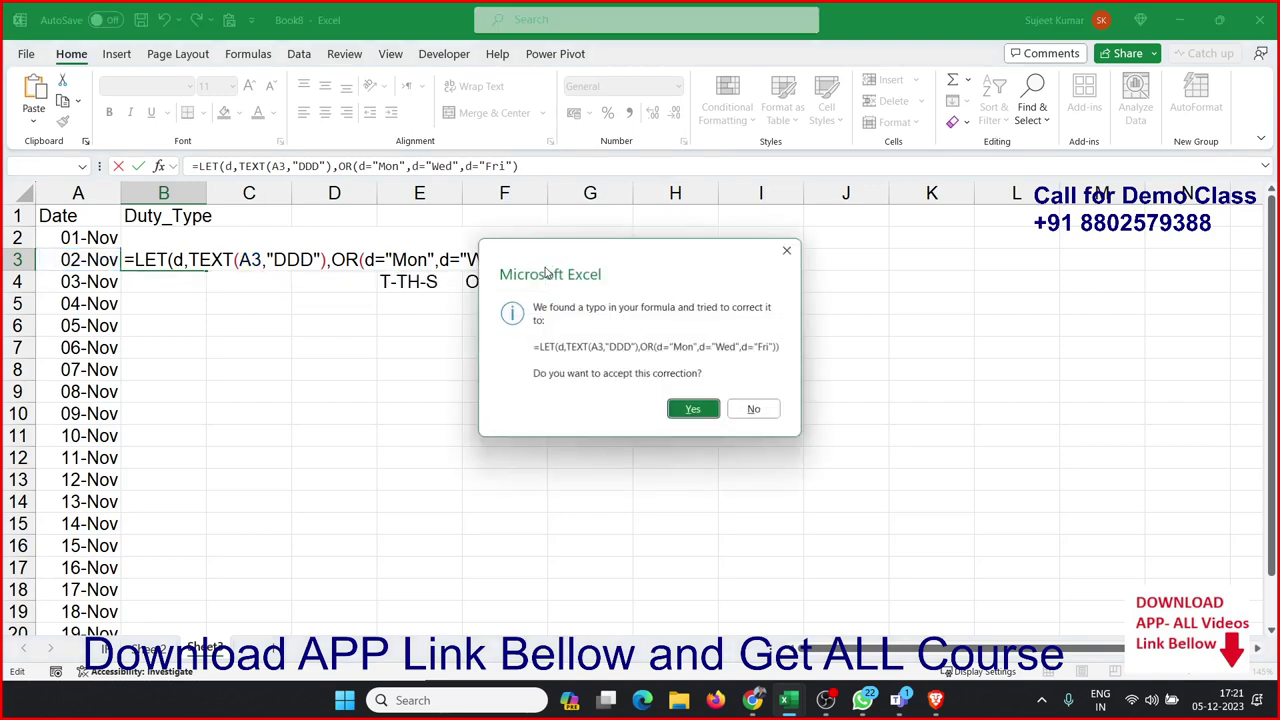
key(Return)
key(Up)
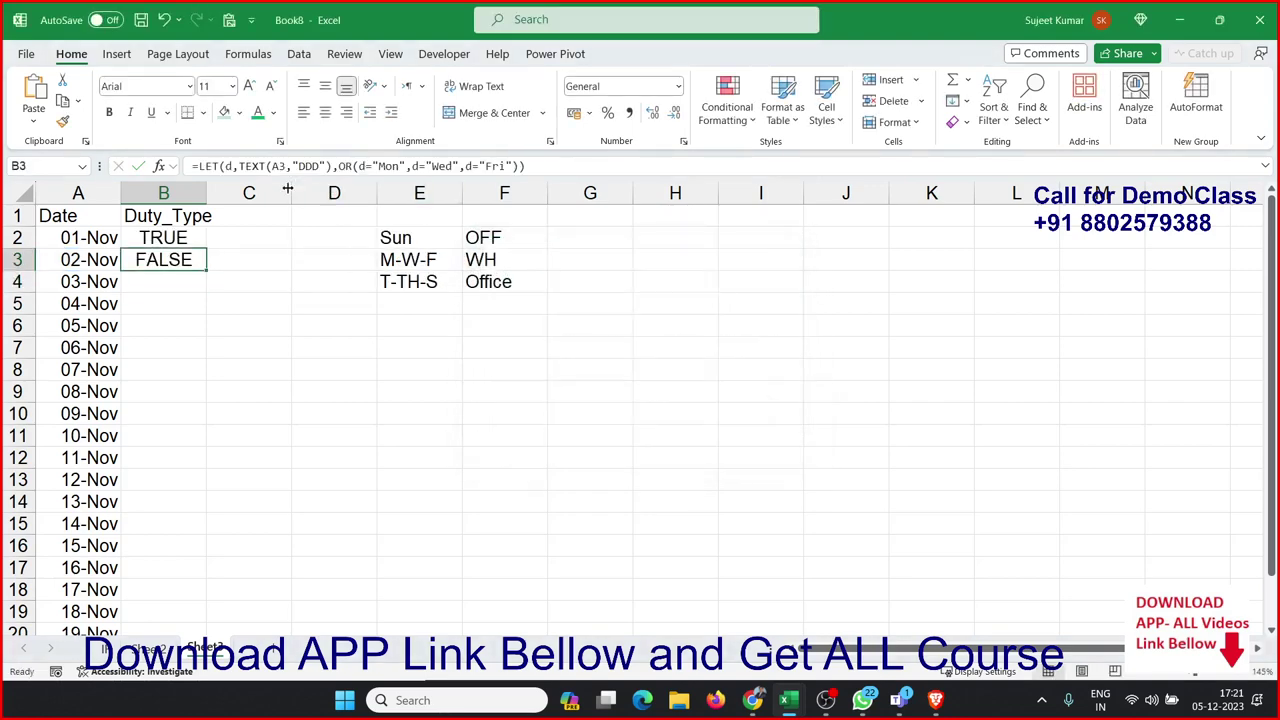
- Compare B2's OR formula with B3's LET formula, inspecting d and the OR comparisons
double_click(170, 238)
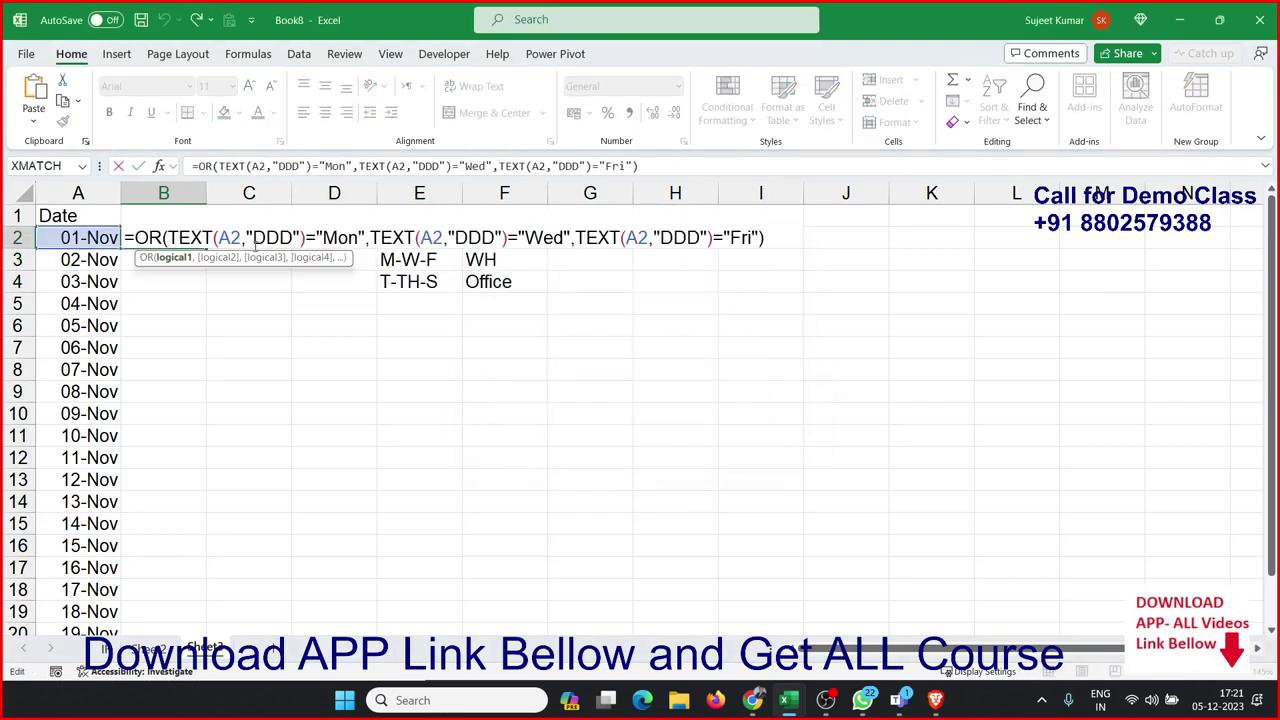
key(Return)
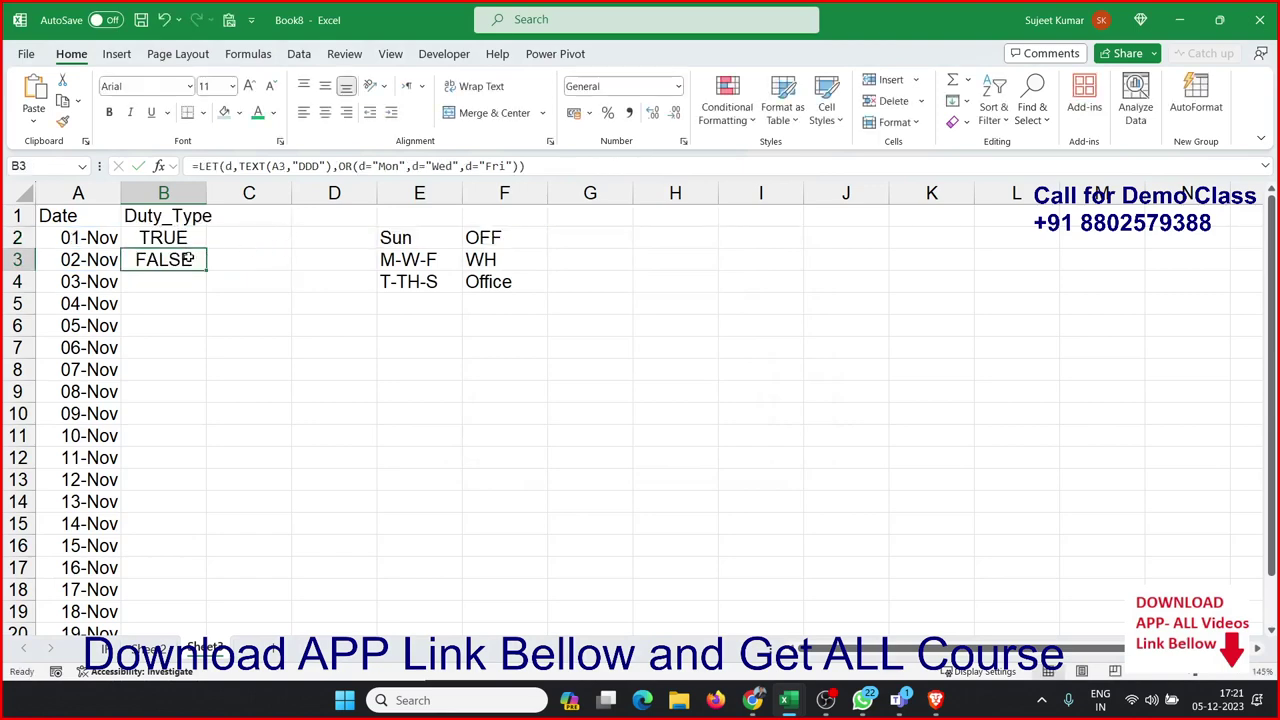
double_click(187, 259)
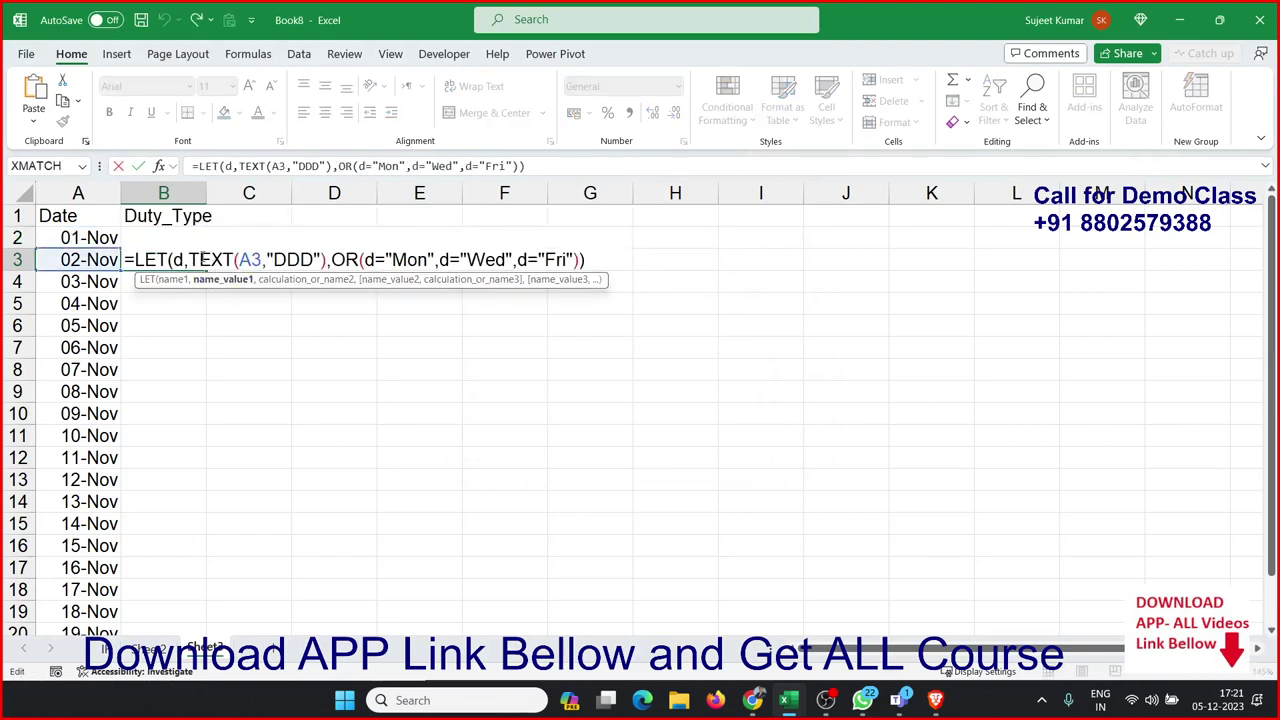
drag(200, 262, 562, 262)
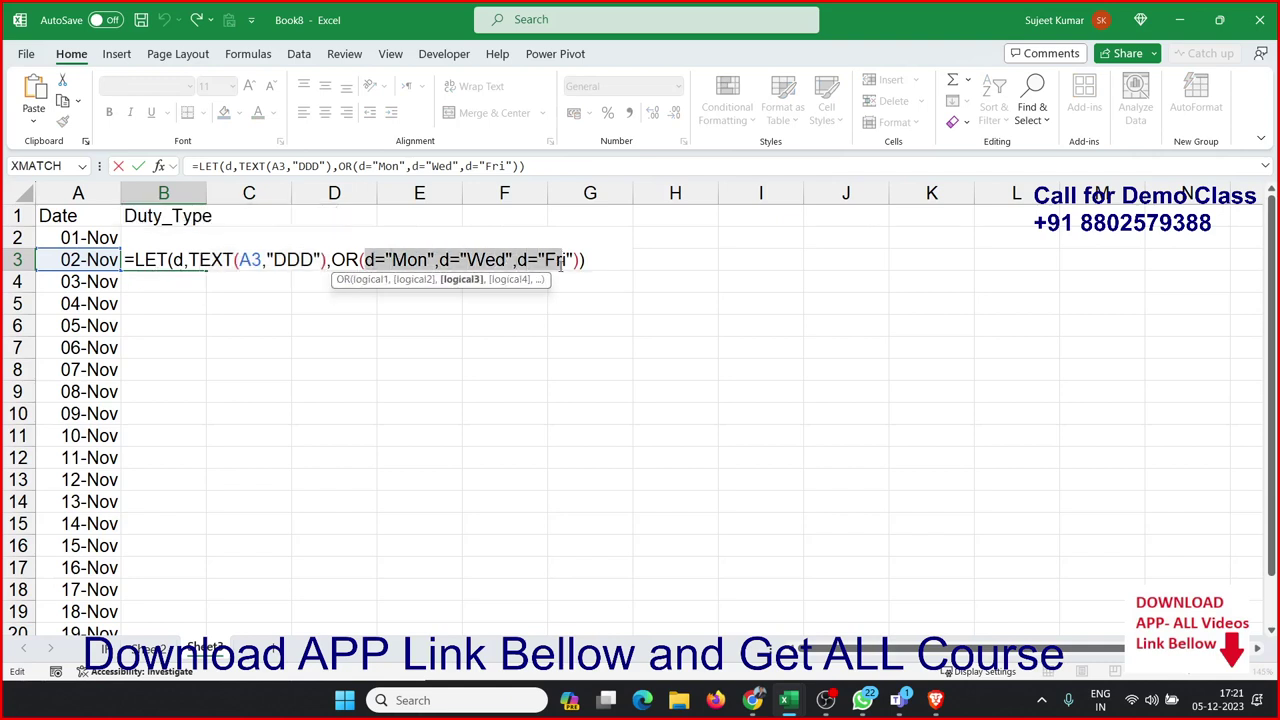
drag(333, 260, 584, 262)
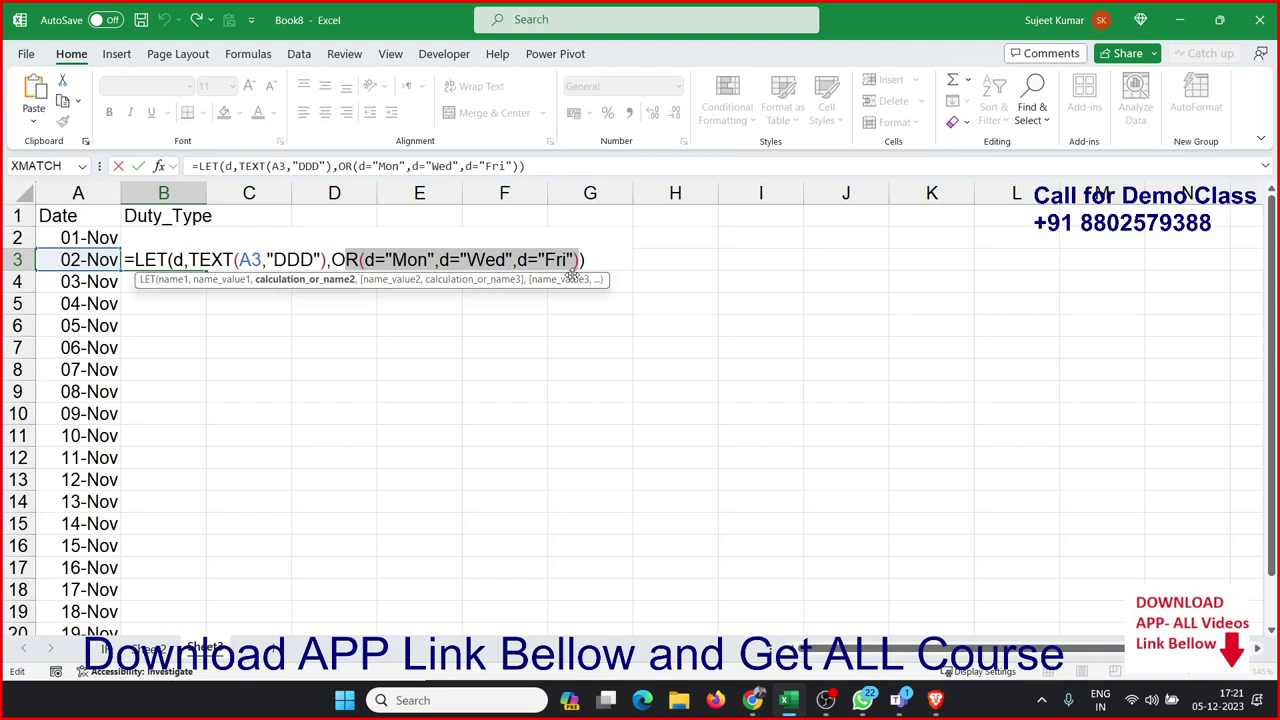
key(Return)
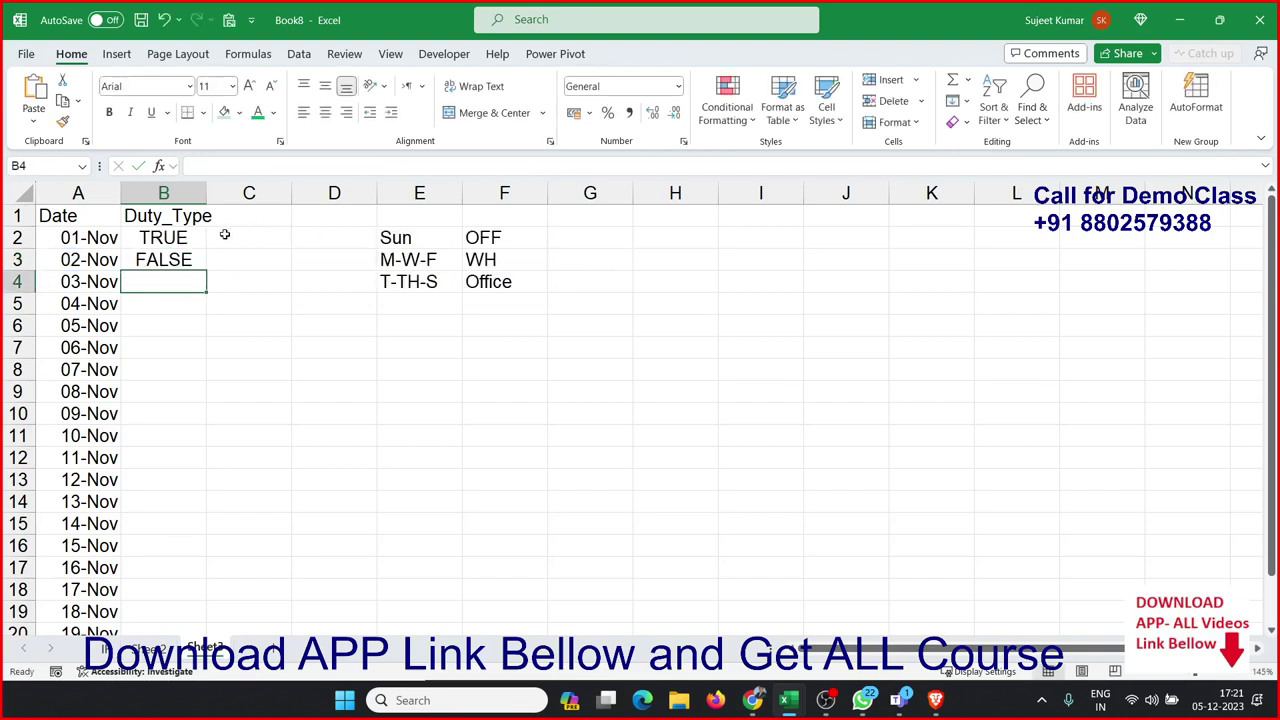
double_click(167, 237)
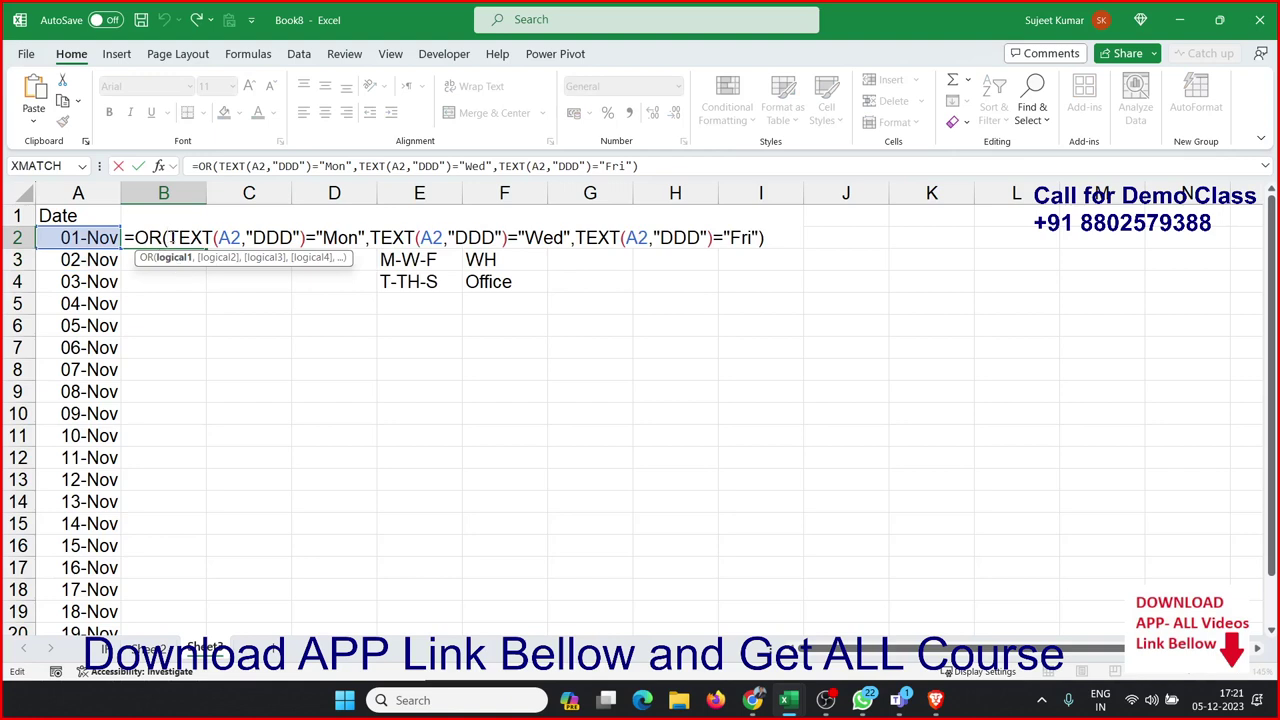
drag(168, 237, 306, 238)
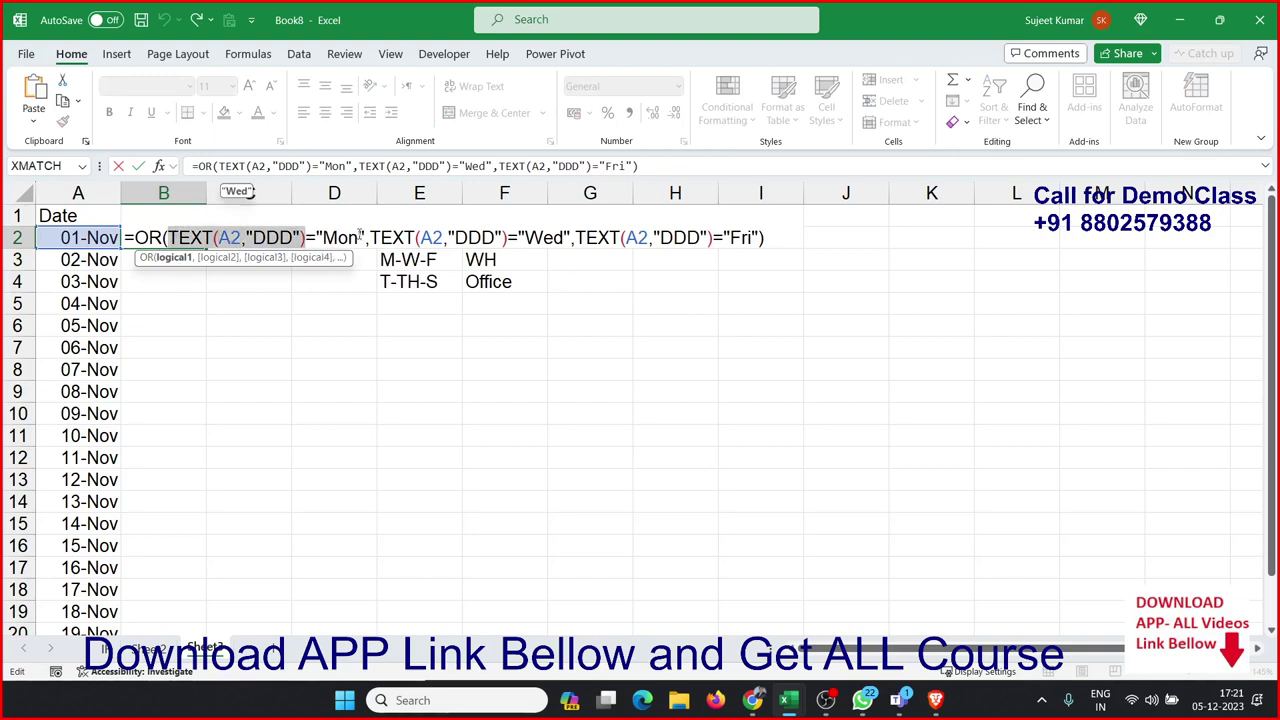
drag(358, 237, 484, 237)
drag(575, 237, 707, 237)
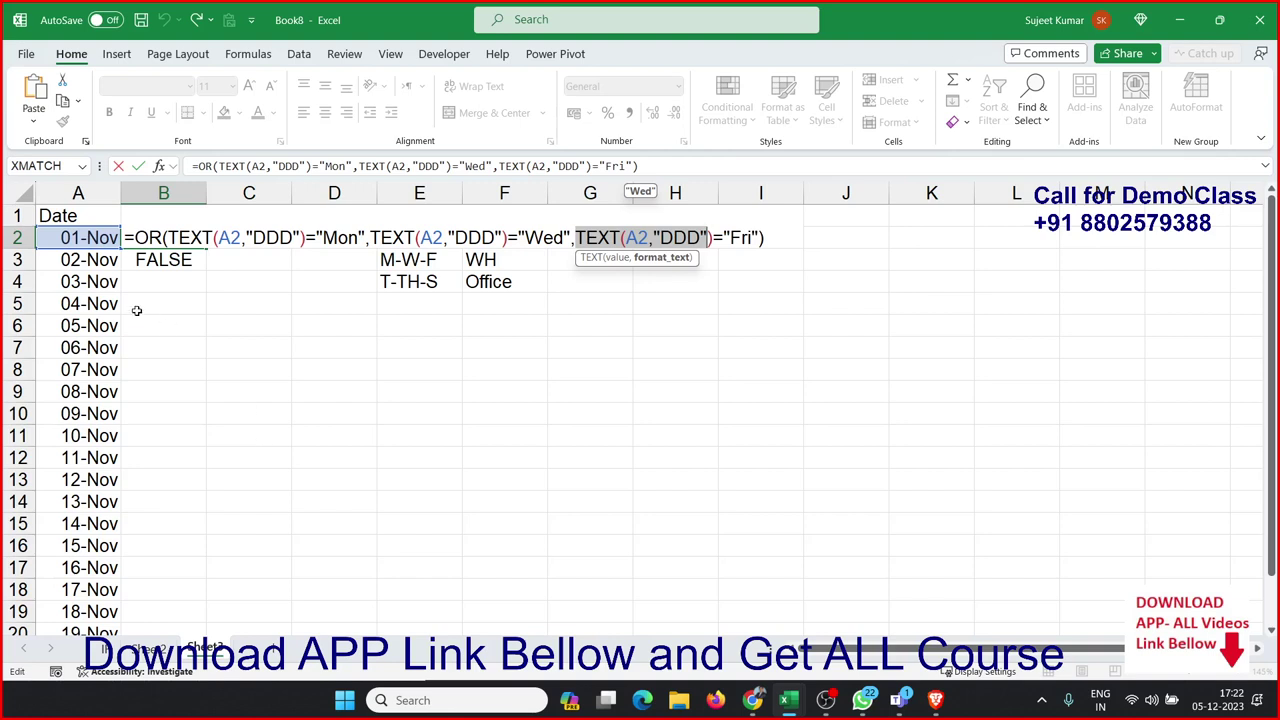
drag(177, 237, 305, 237)
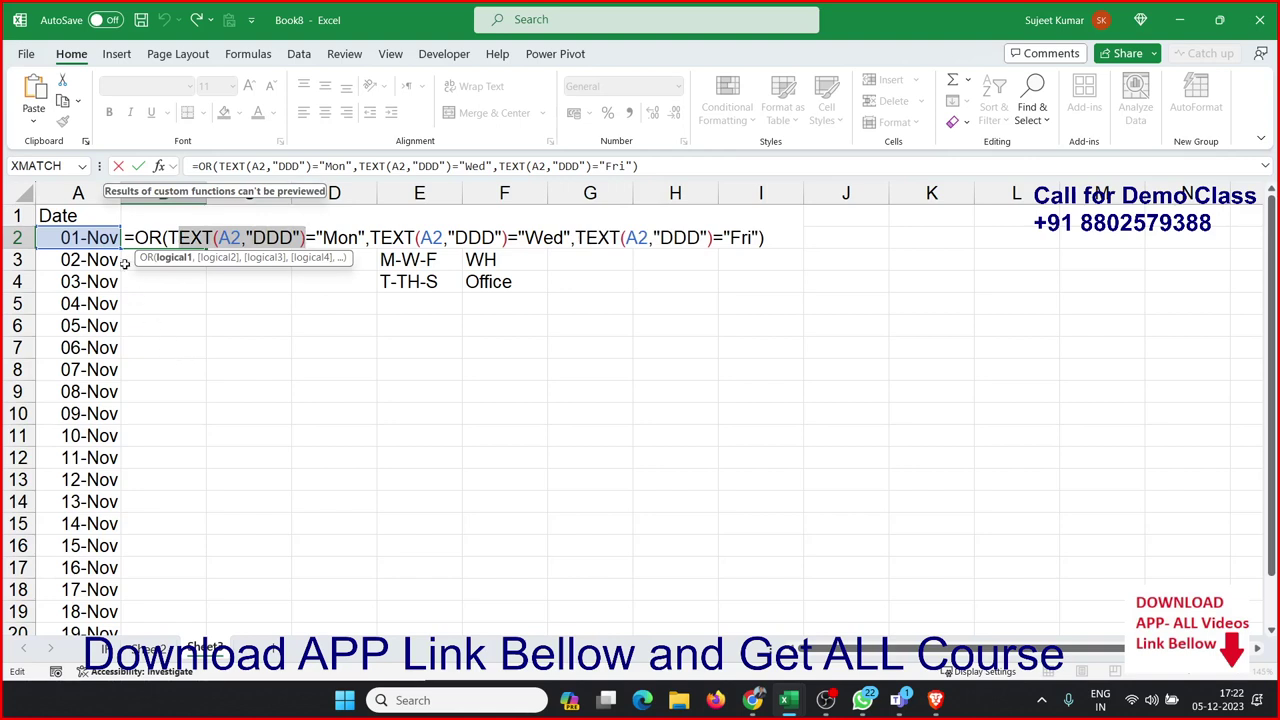
drag(168, 238, 302, 237)
click(405, 237)
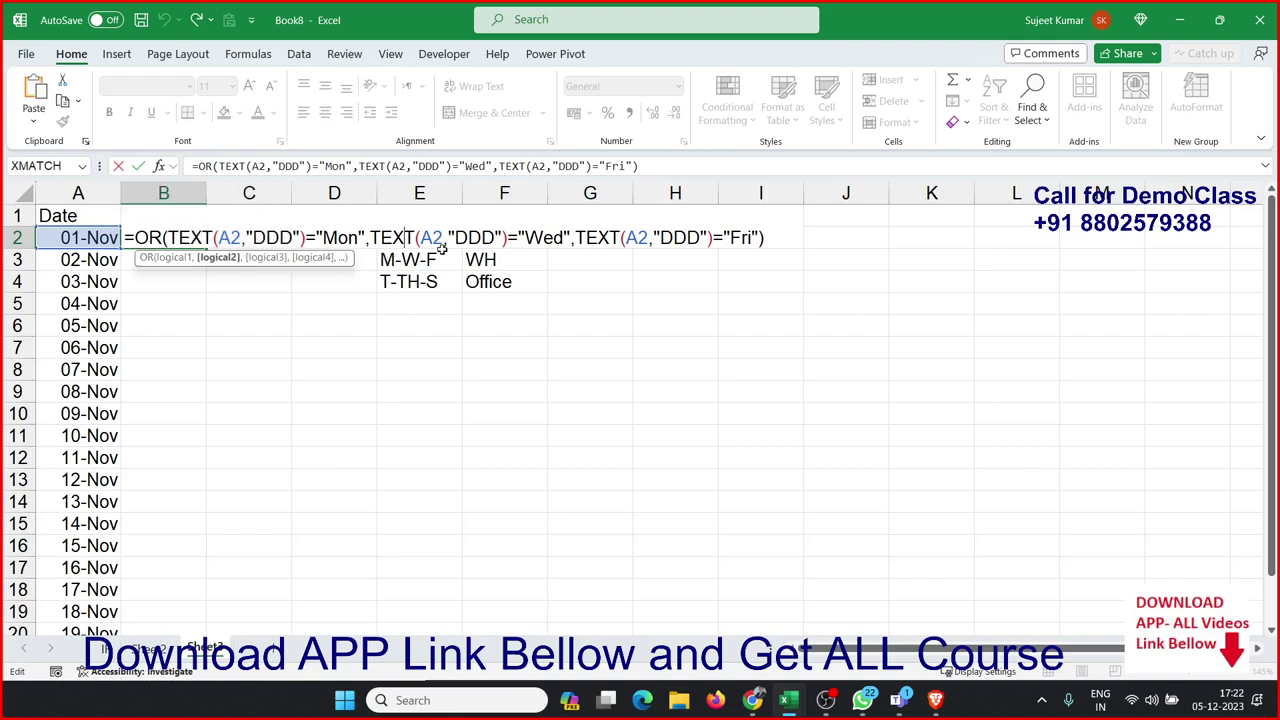
click(625, 238)
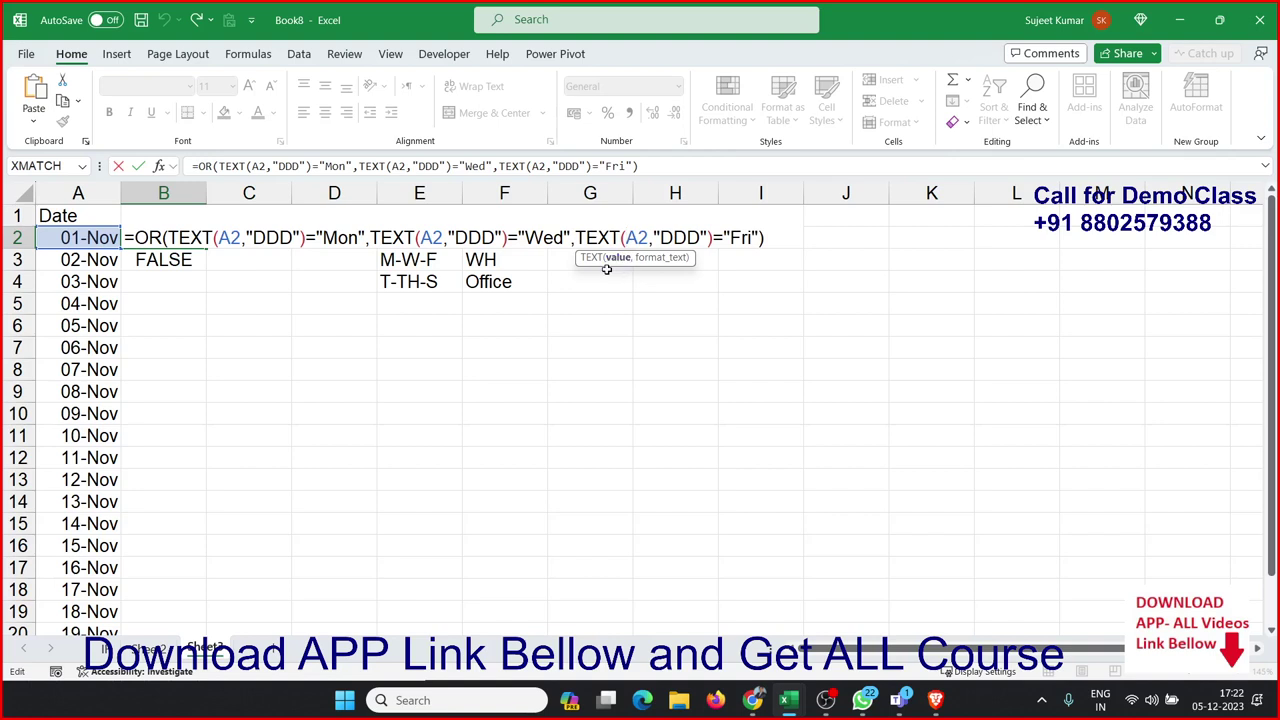
key(ctrl+Return)
double_click(163, 256)
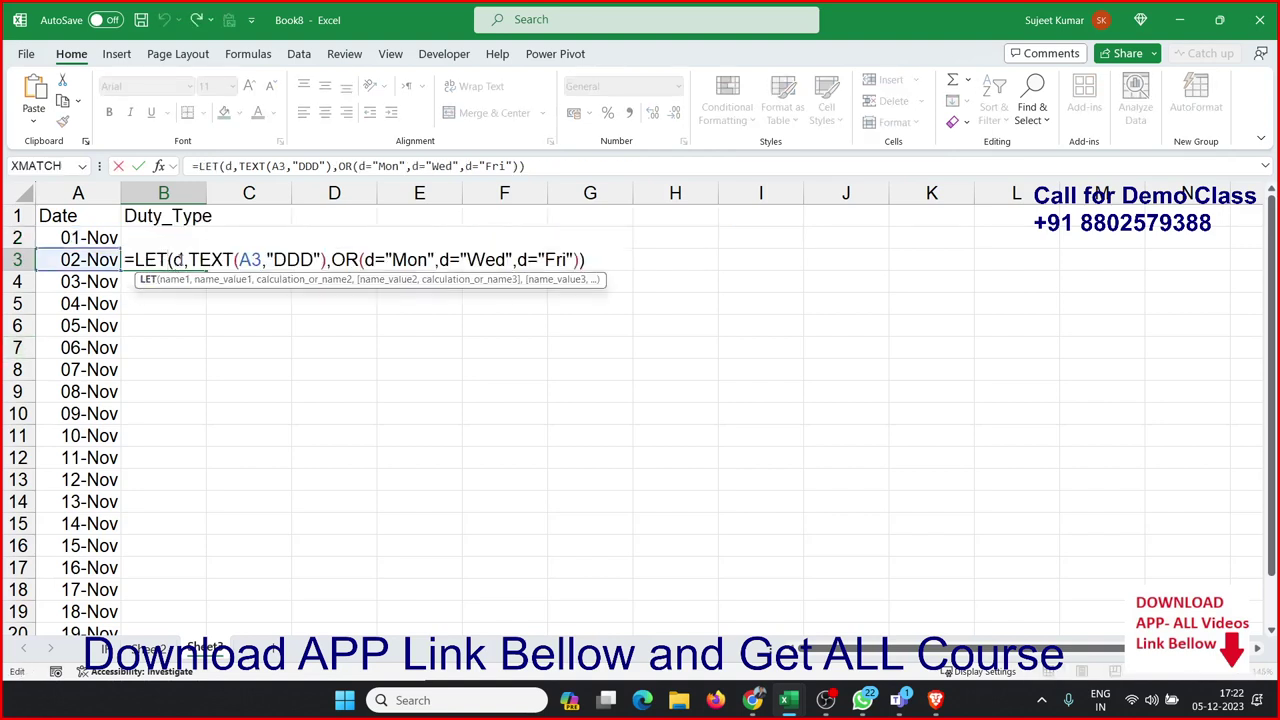
double_click(177, 259)
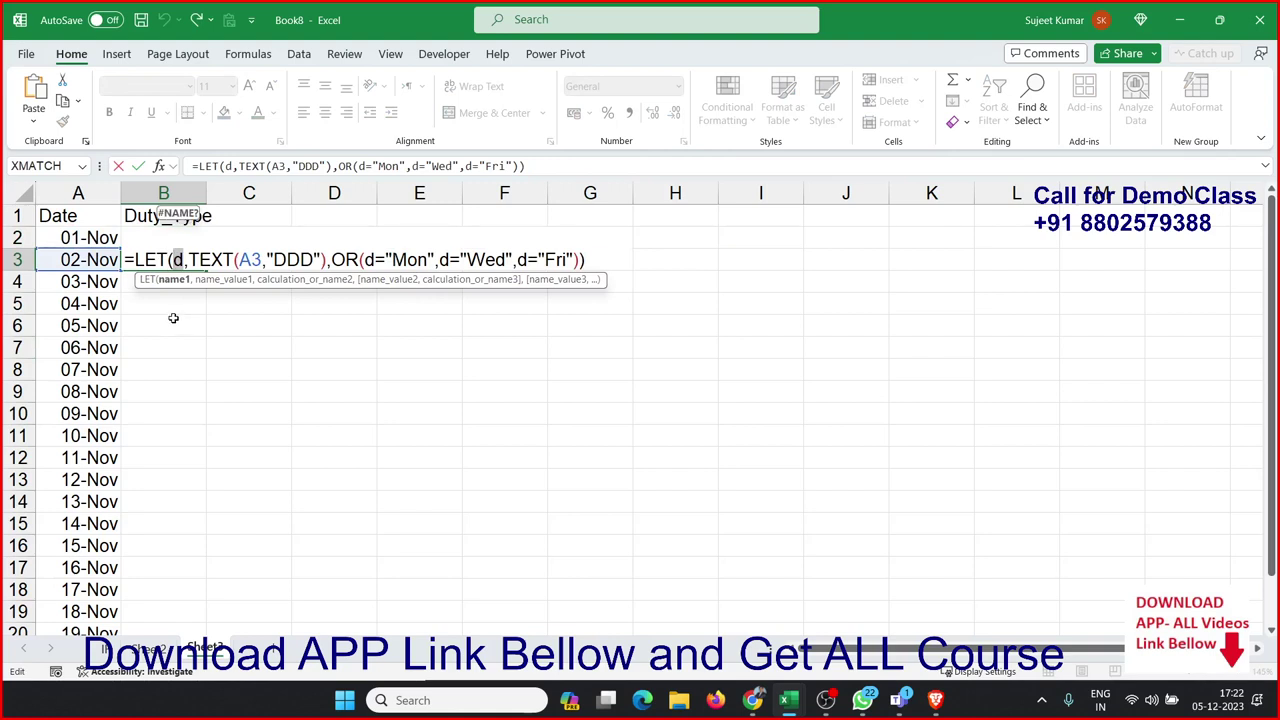
click(193, 260)
drag(190, 260, 324, 262)
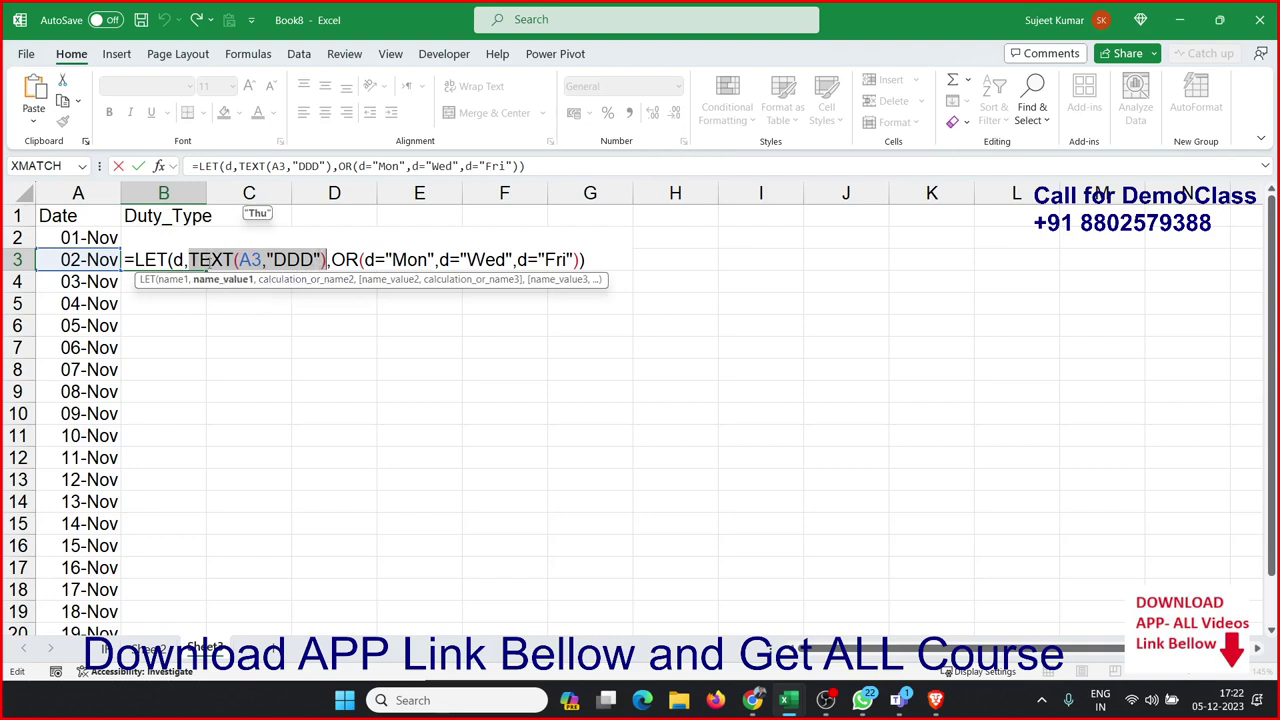
double_click(176, 260)
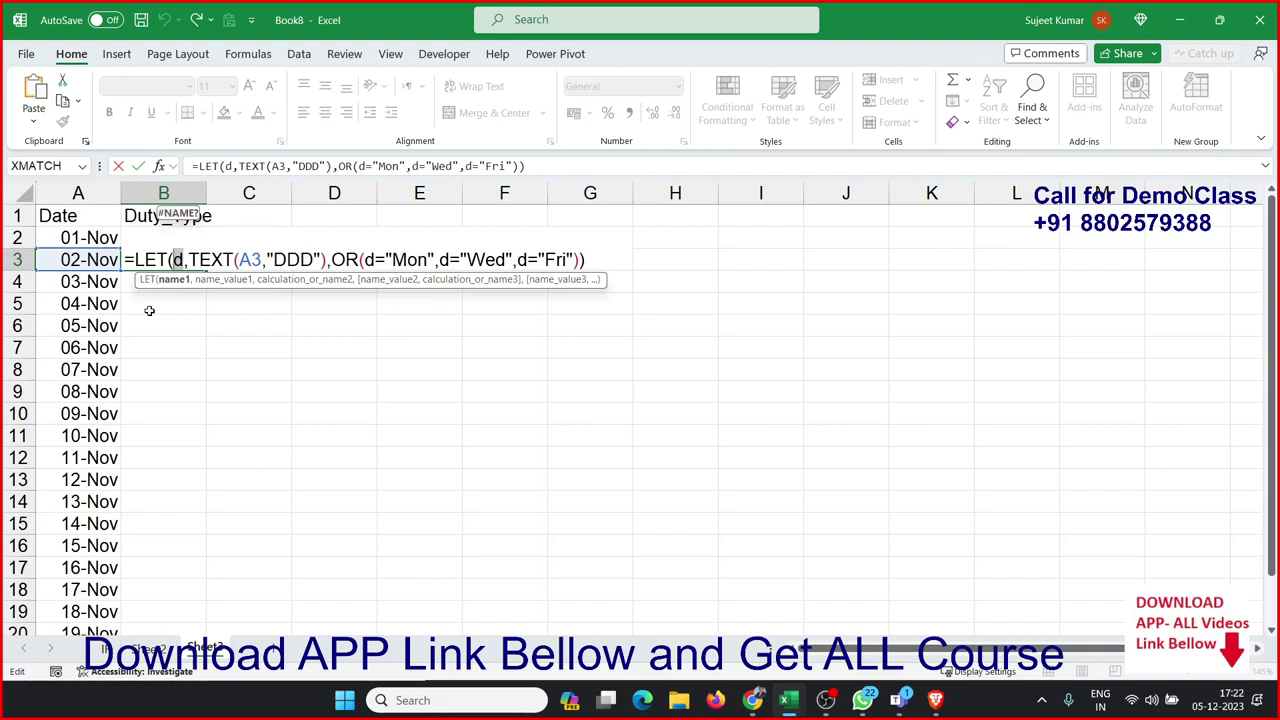
drag(364, 260, 568, 260)
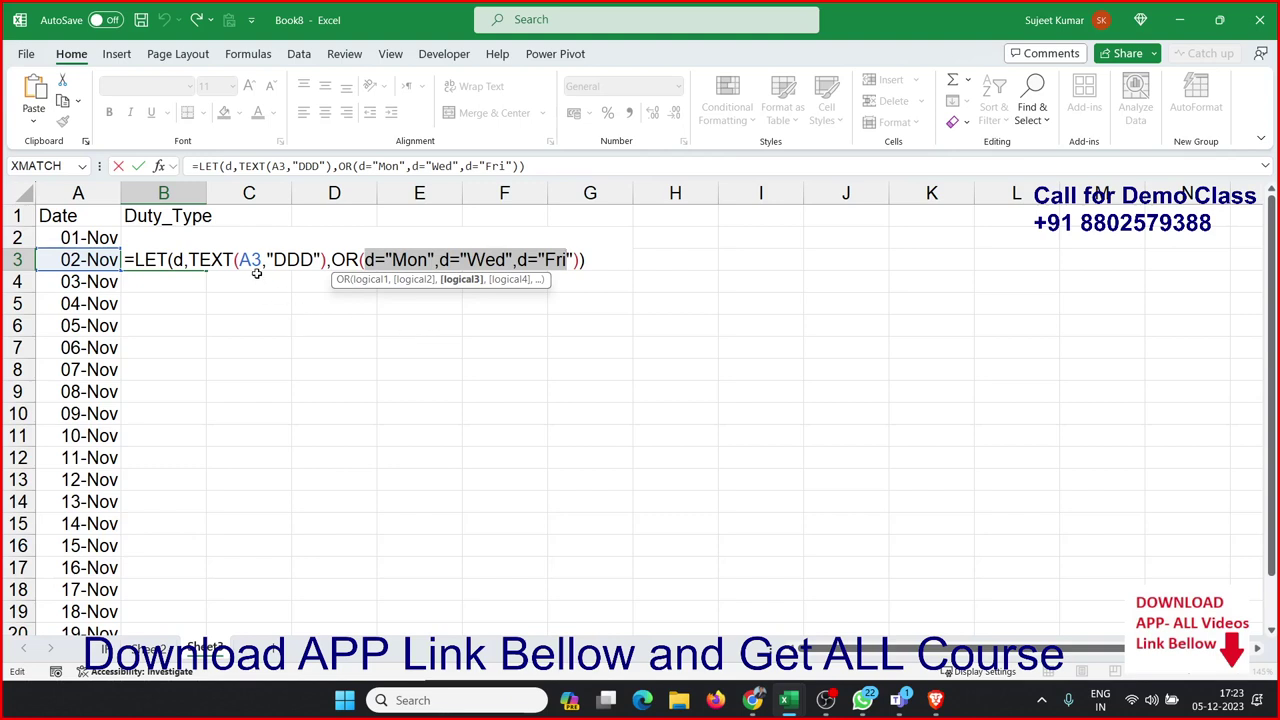
- Commit B3's LET Mon/Wed/Fri check (FALSE), then review B2's OR version showing TRUE
key(Return)
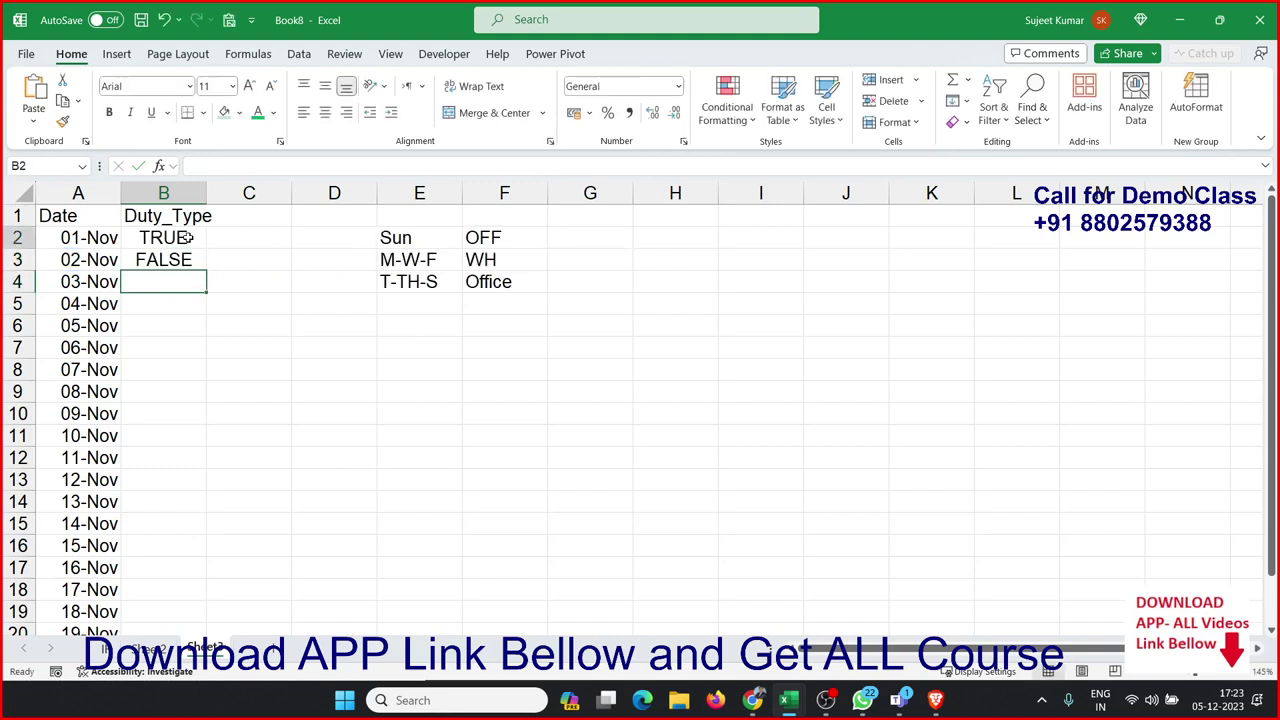
double_click(190, 238)
drag(207, 238, 765, 286)
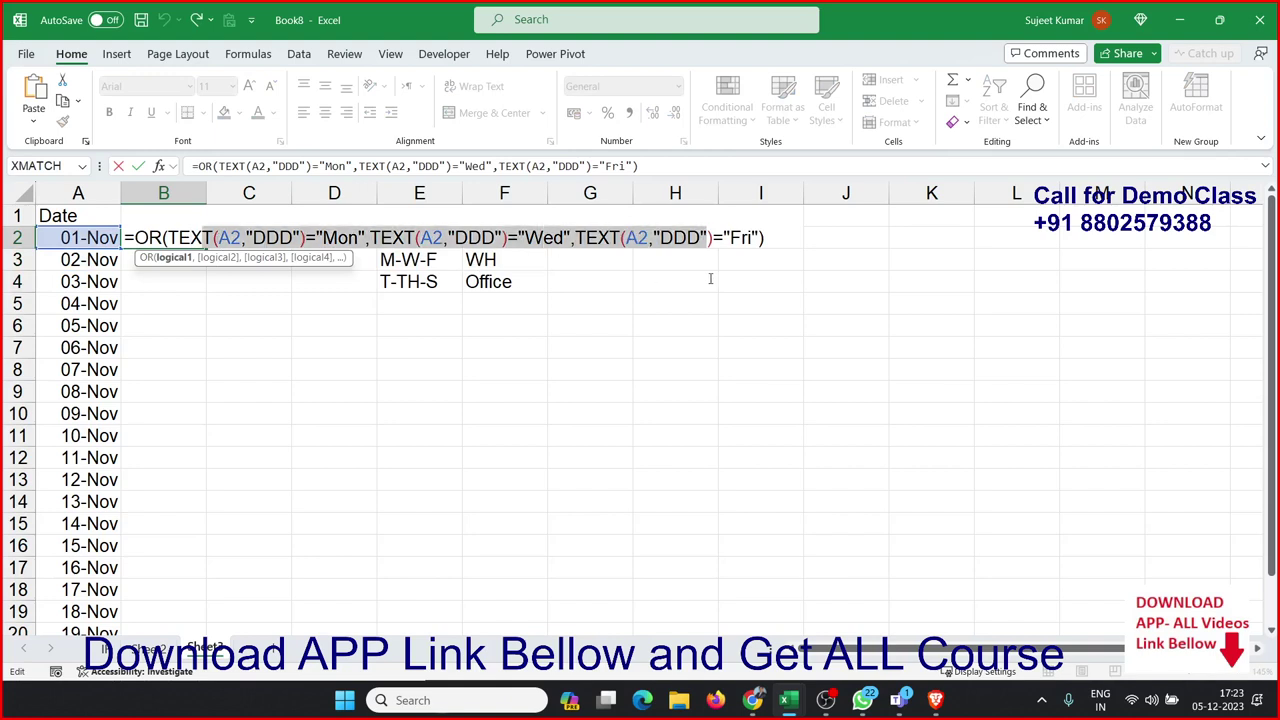
key(Return)
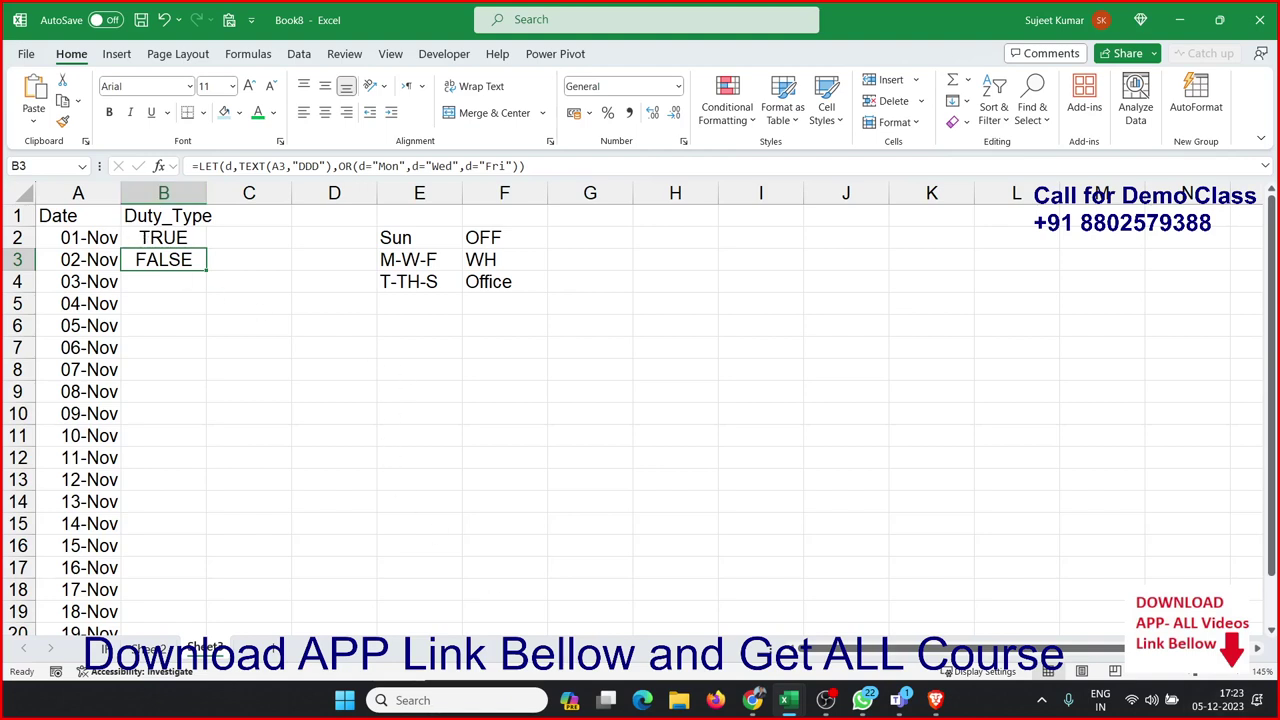
click(862, 700)
- Wrap B3's Mon/Wed/Fri OR test in IF so it returns "WH", then reselect B3
click(163, 237)
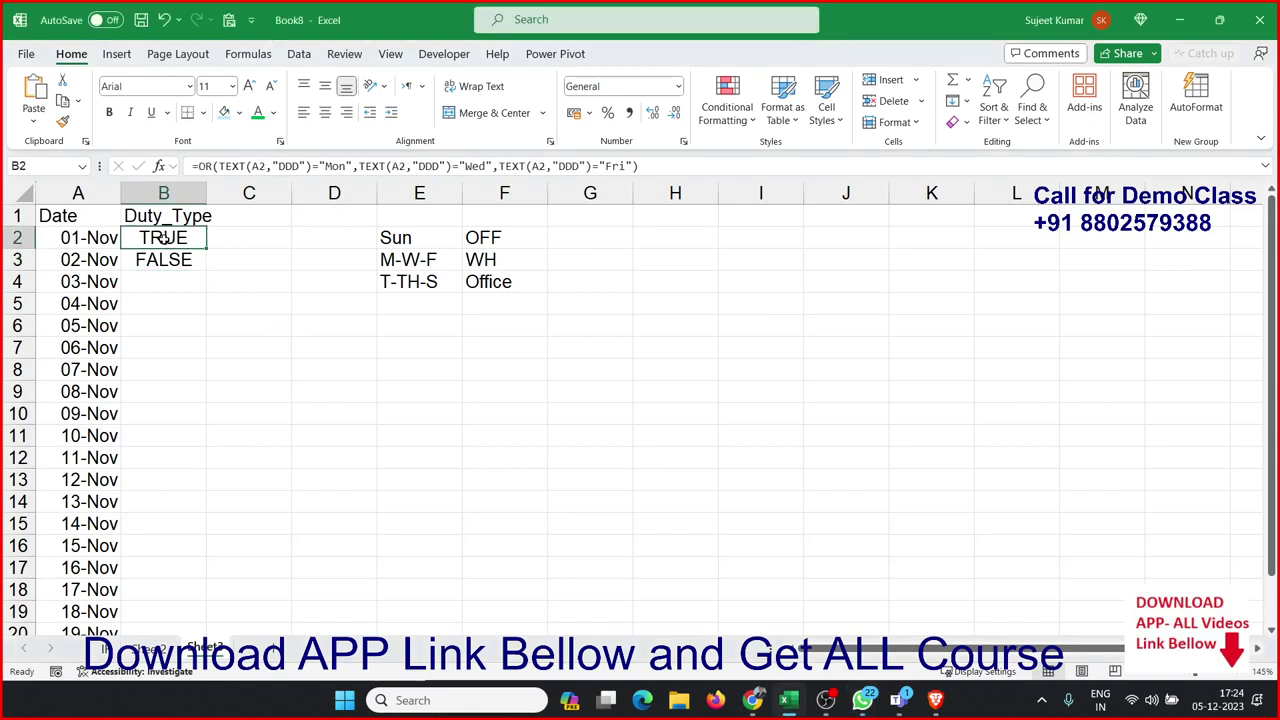
click(163, 282)
click(156, 259)
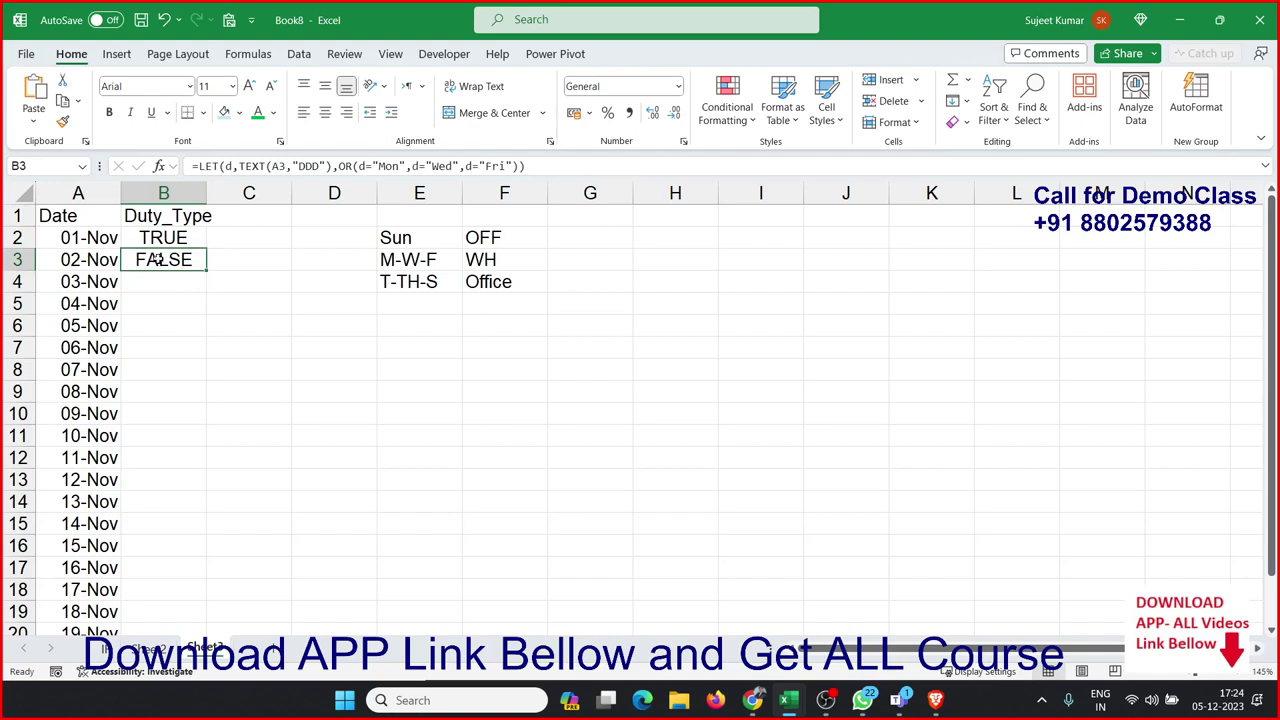
click(342, 166)
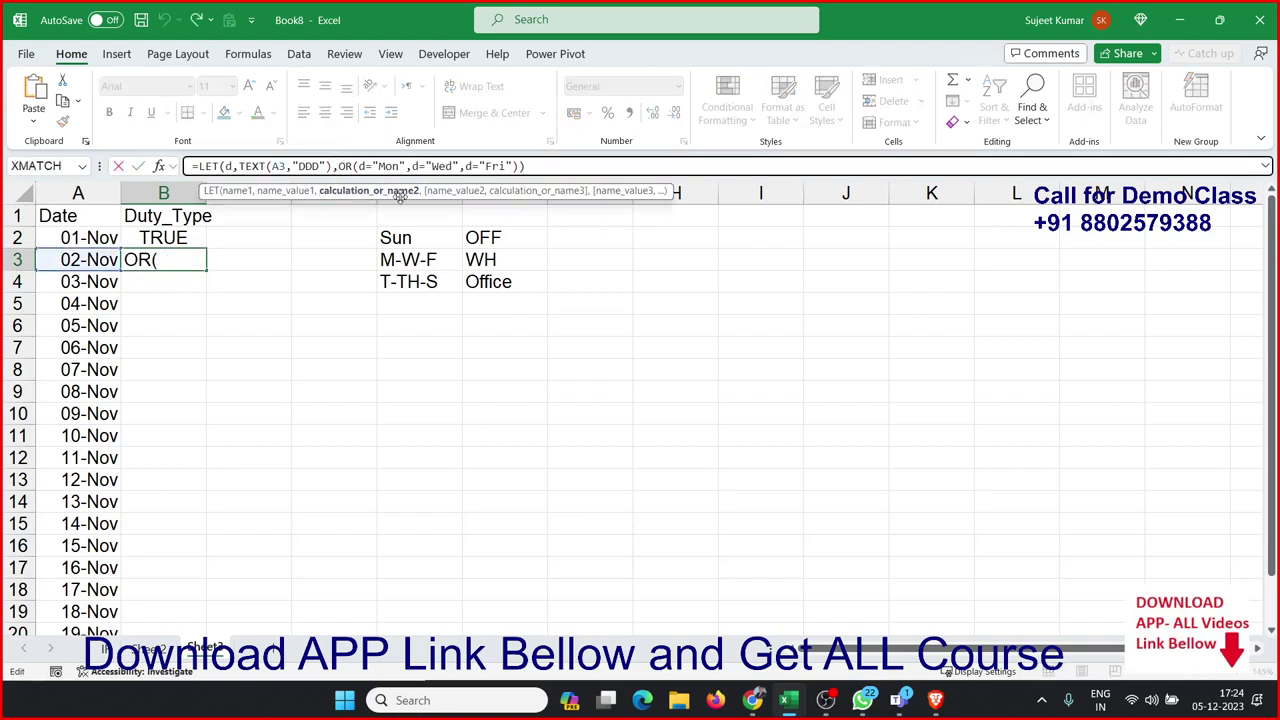
text(if)
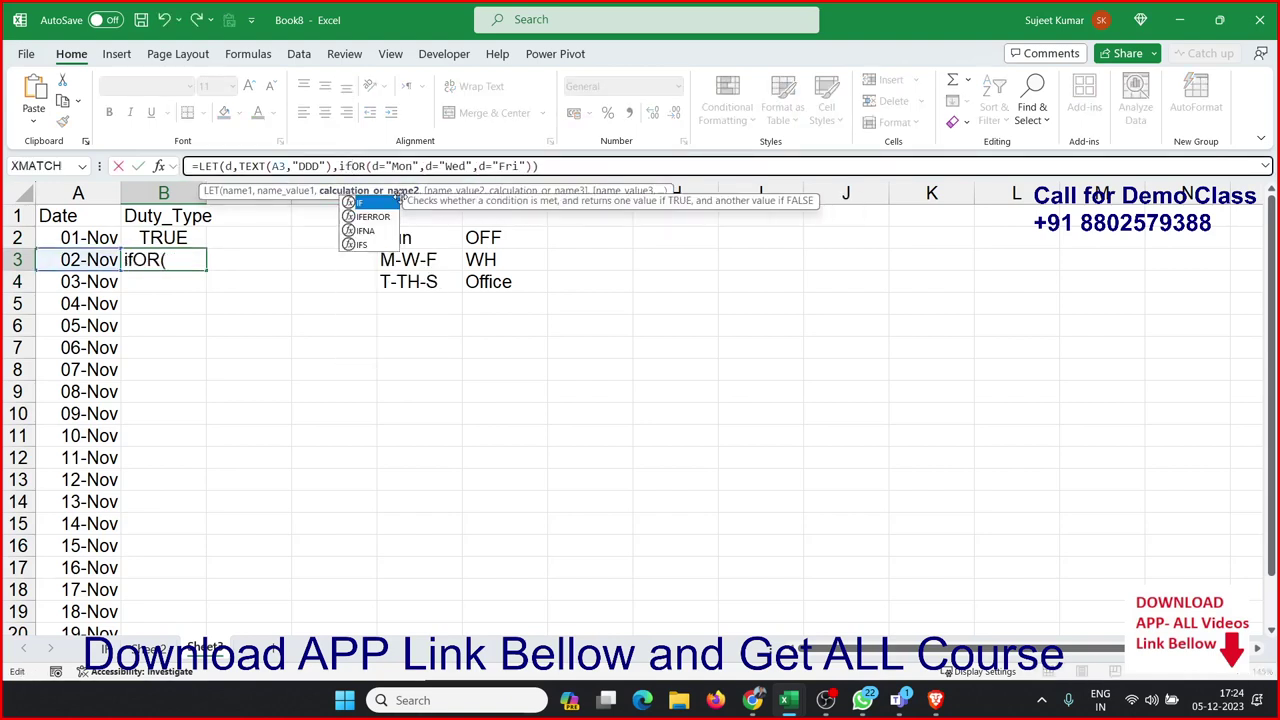
key(Tab)
click(543, 167)
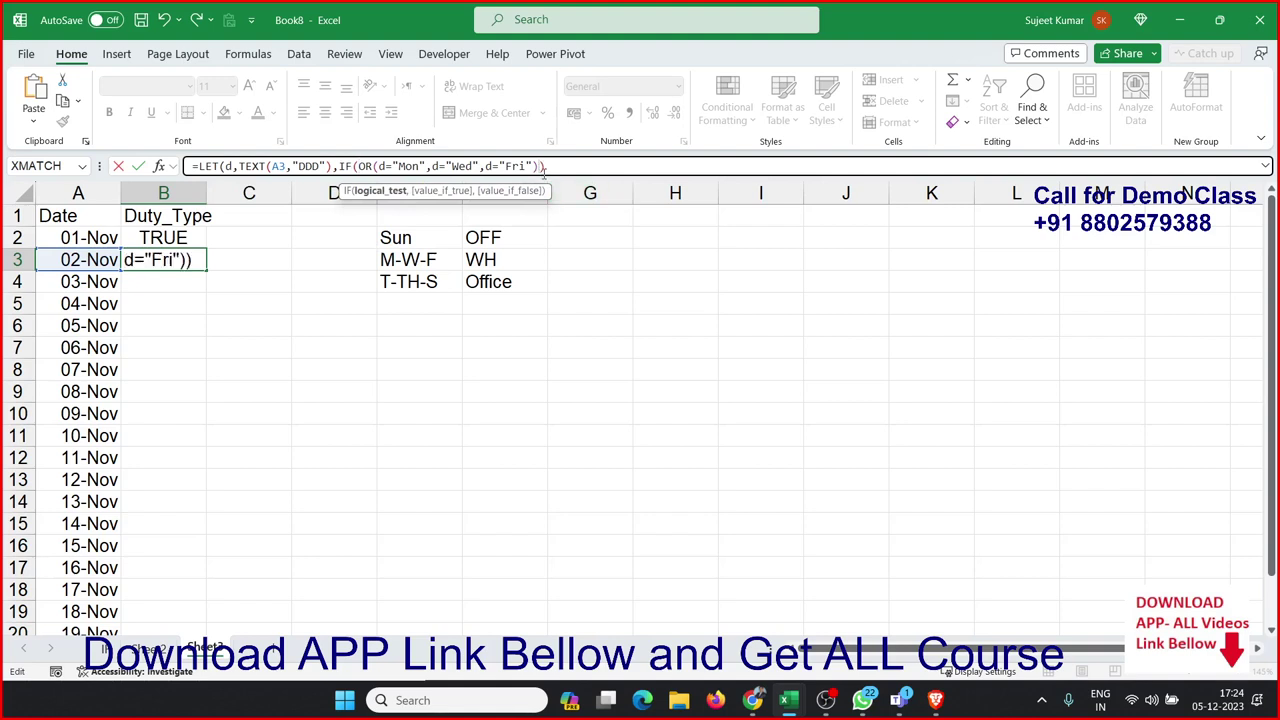
text(,")
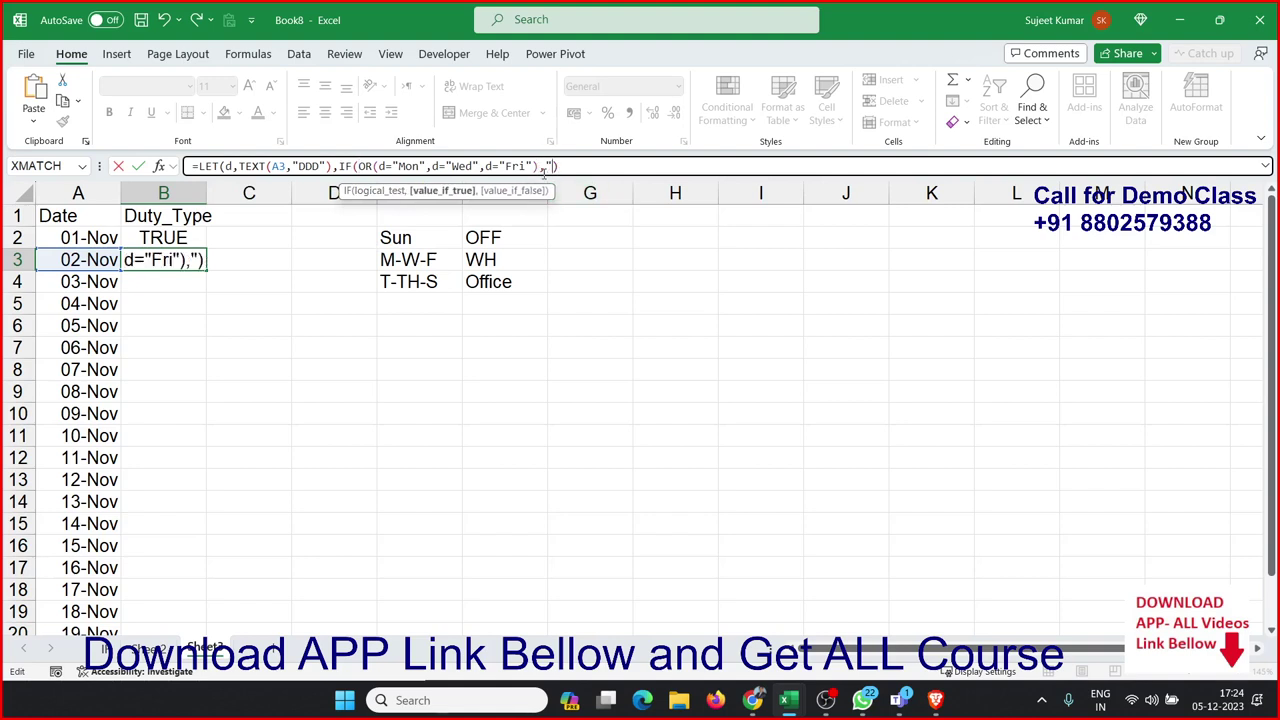
text(W)
text(H")
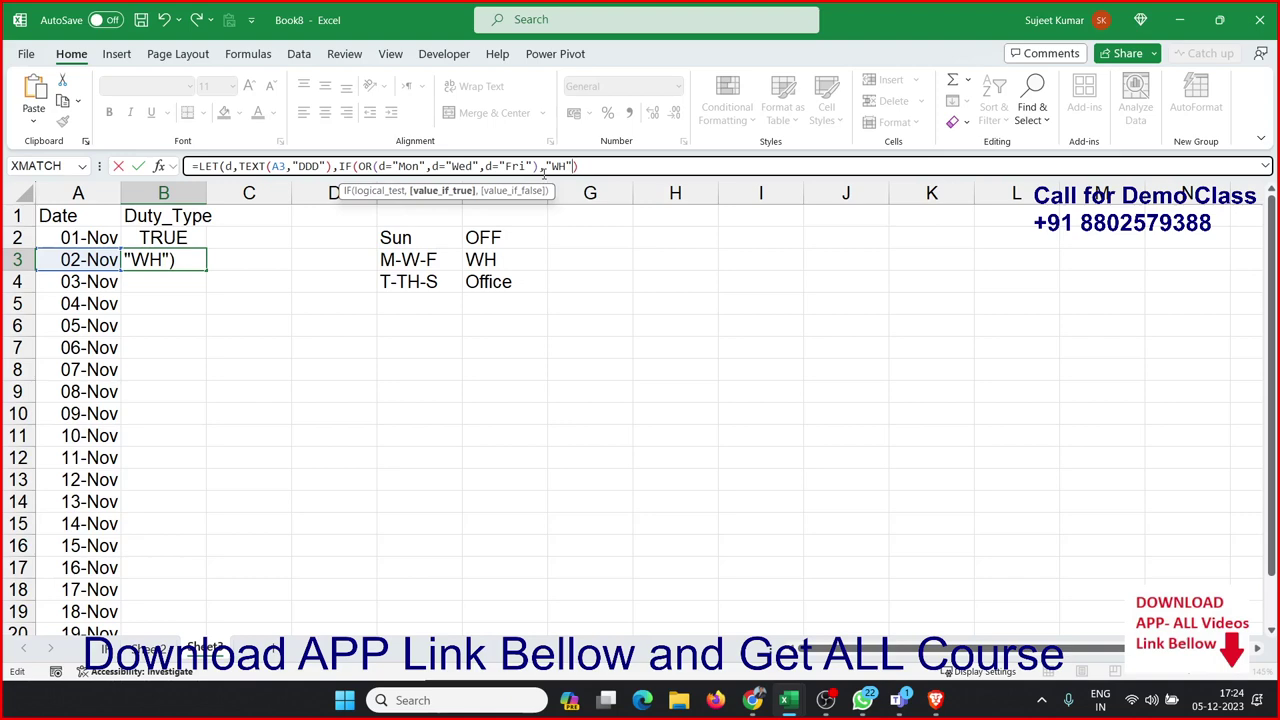
key(Return)
key(Return)
key(Return)
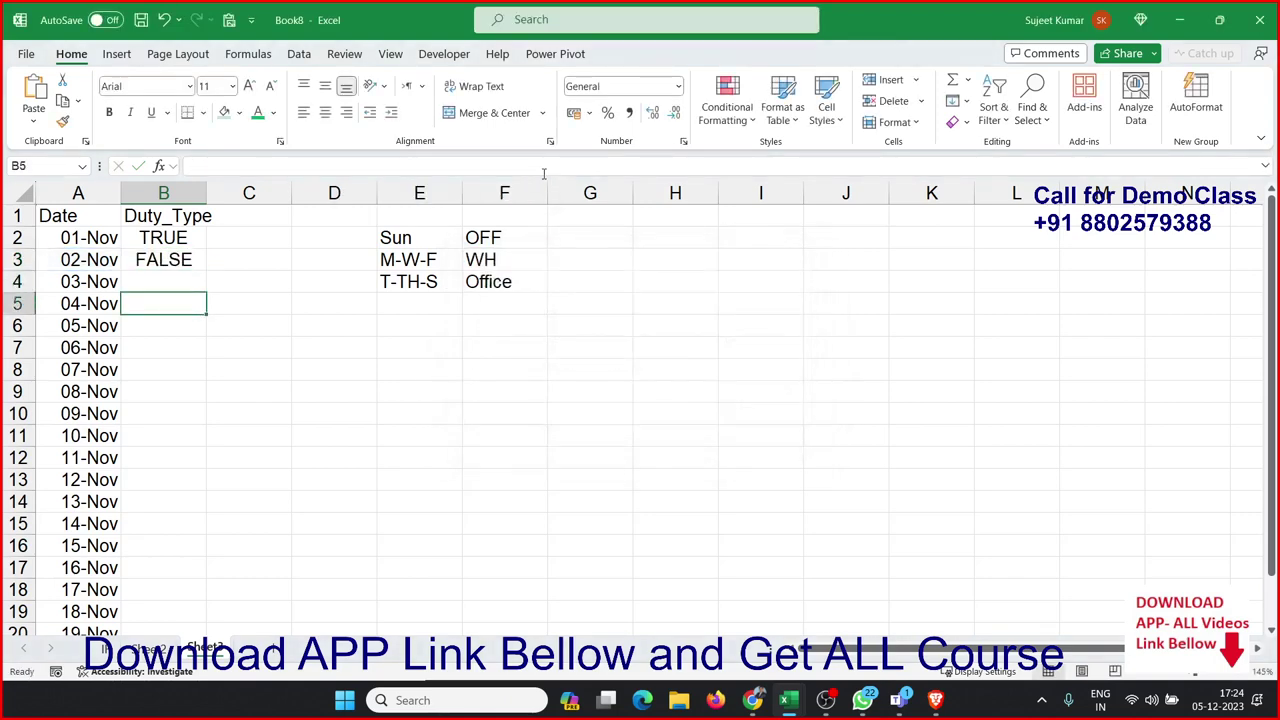
key(Up)
key(Up)
- Extend B3's formula with a Tue/Thu/Sat "Office" branch and "OFF" default; Excel rejects it with a LET error
click(629, 166)
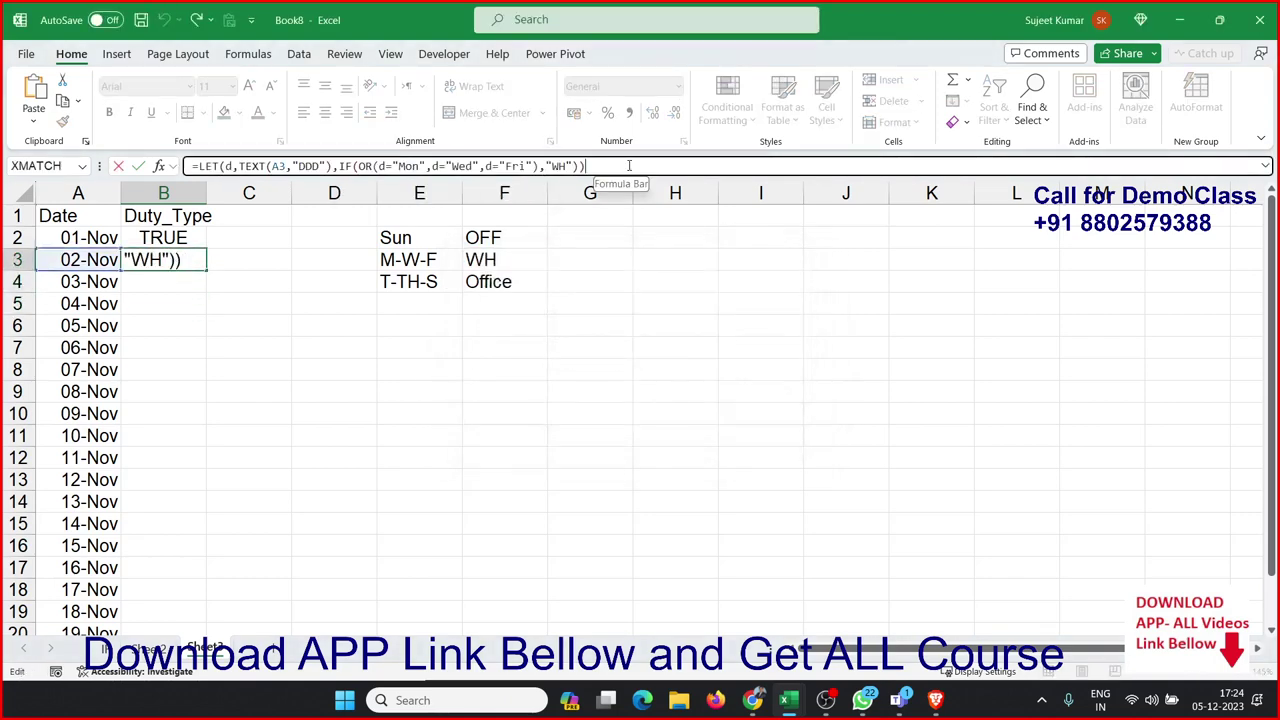
key(Left)
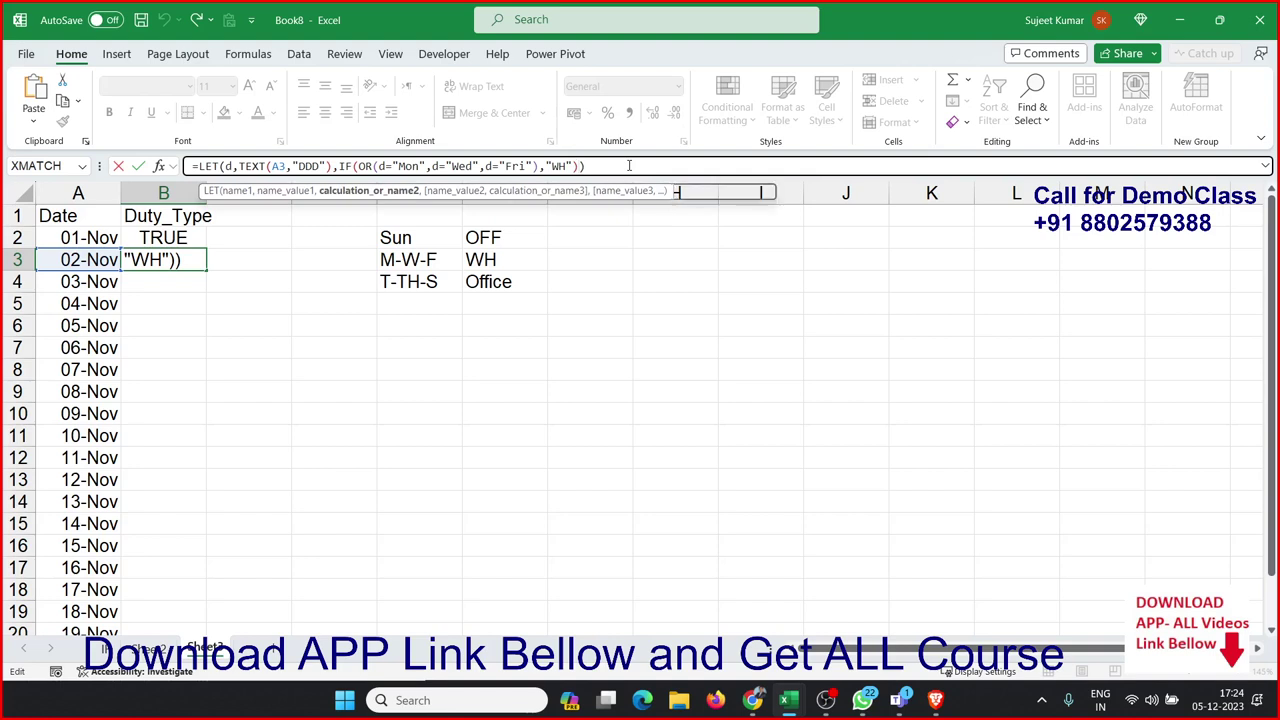
text(,)
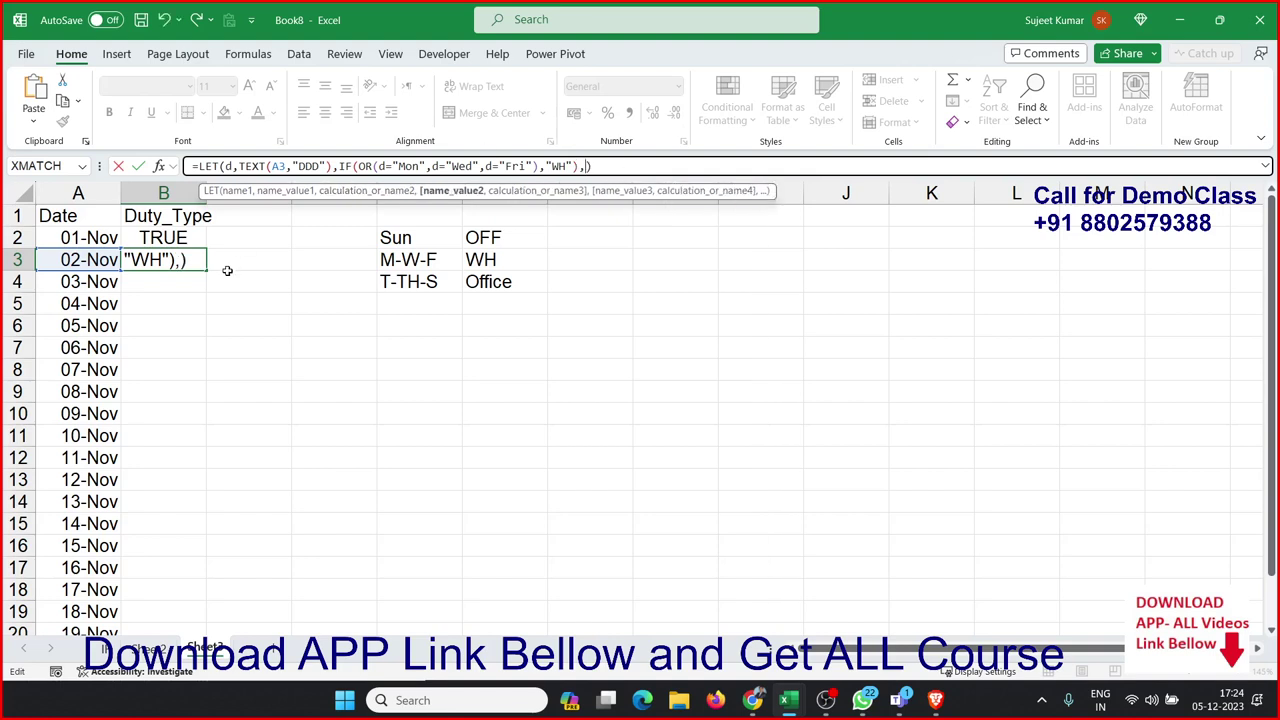
click(185, 260)
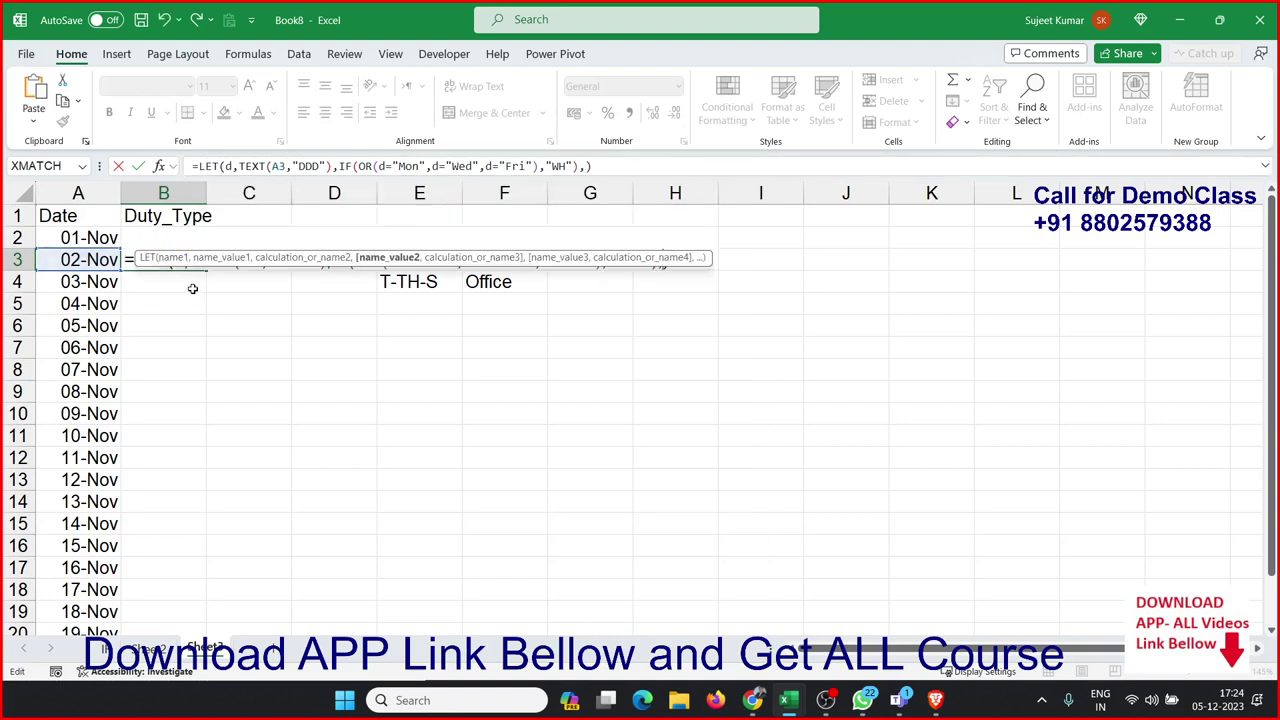
key(Escape)
double_click(191, 263)
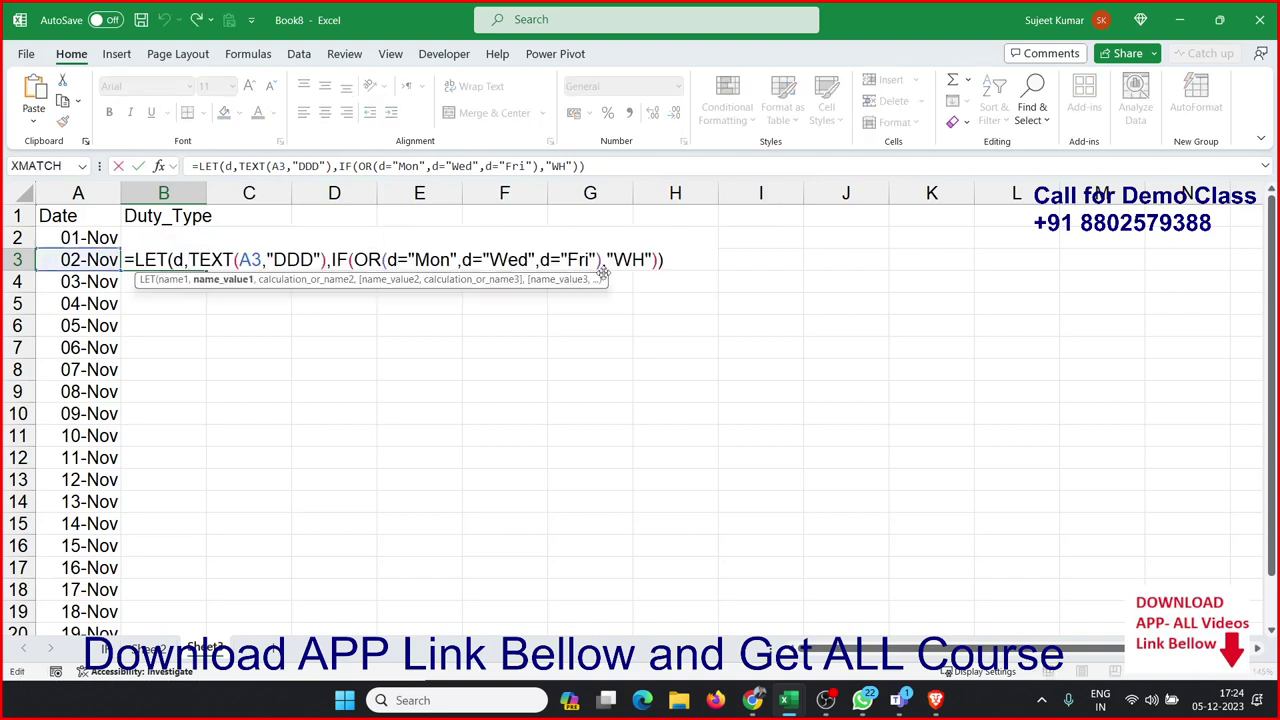
click(658, 260)
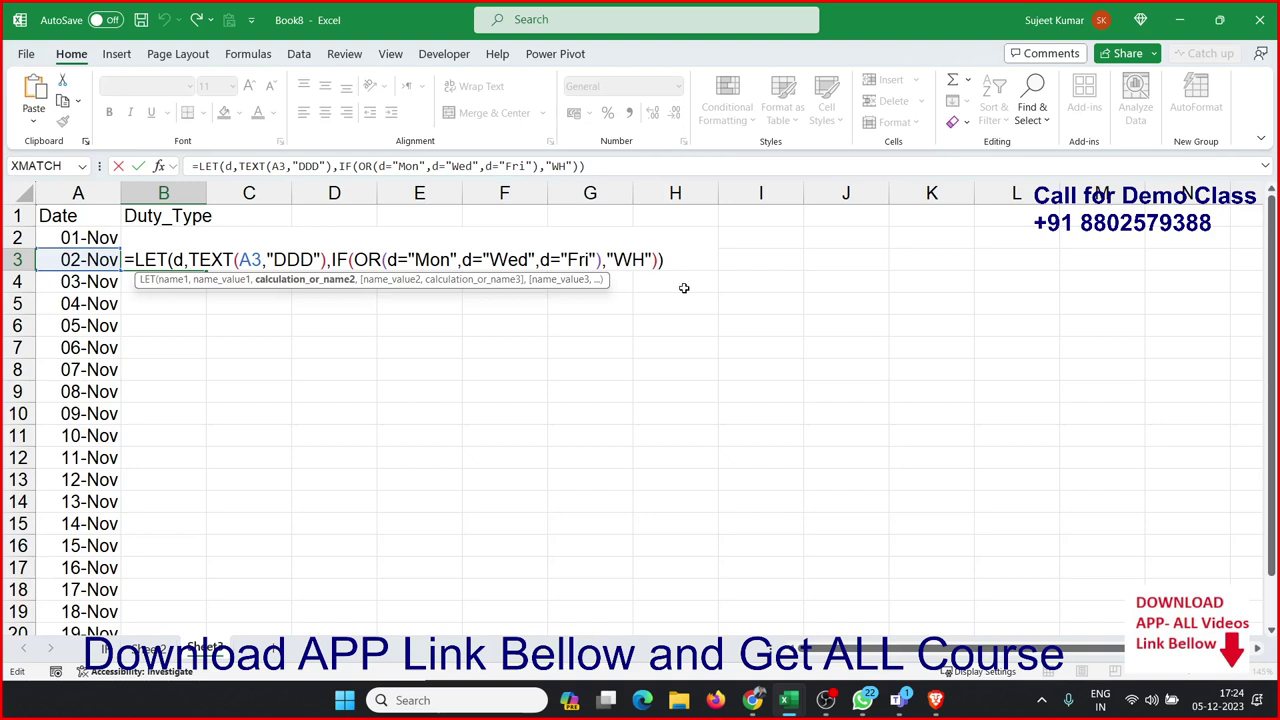
text(,)
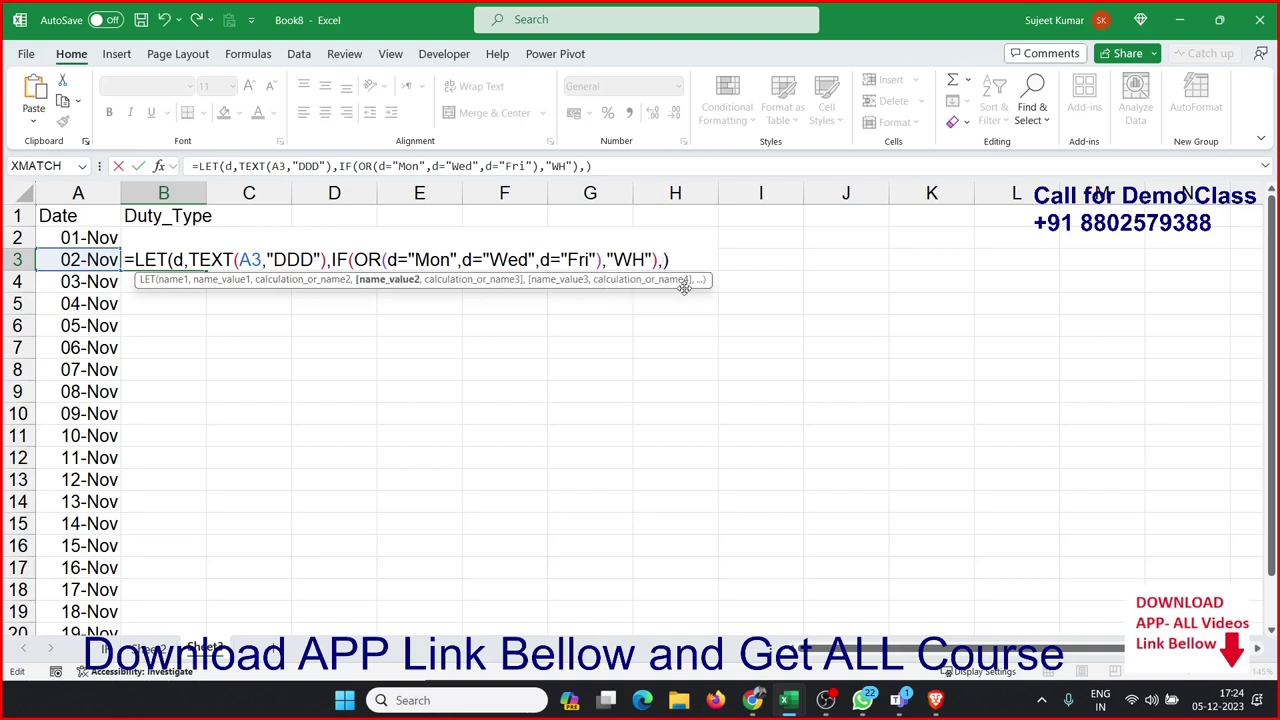
text(if()
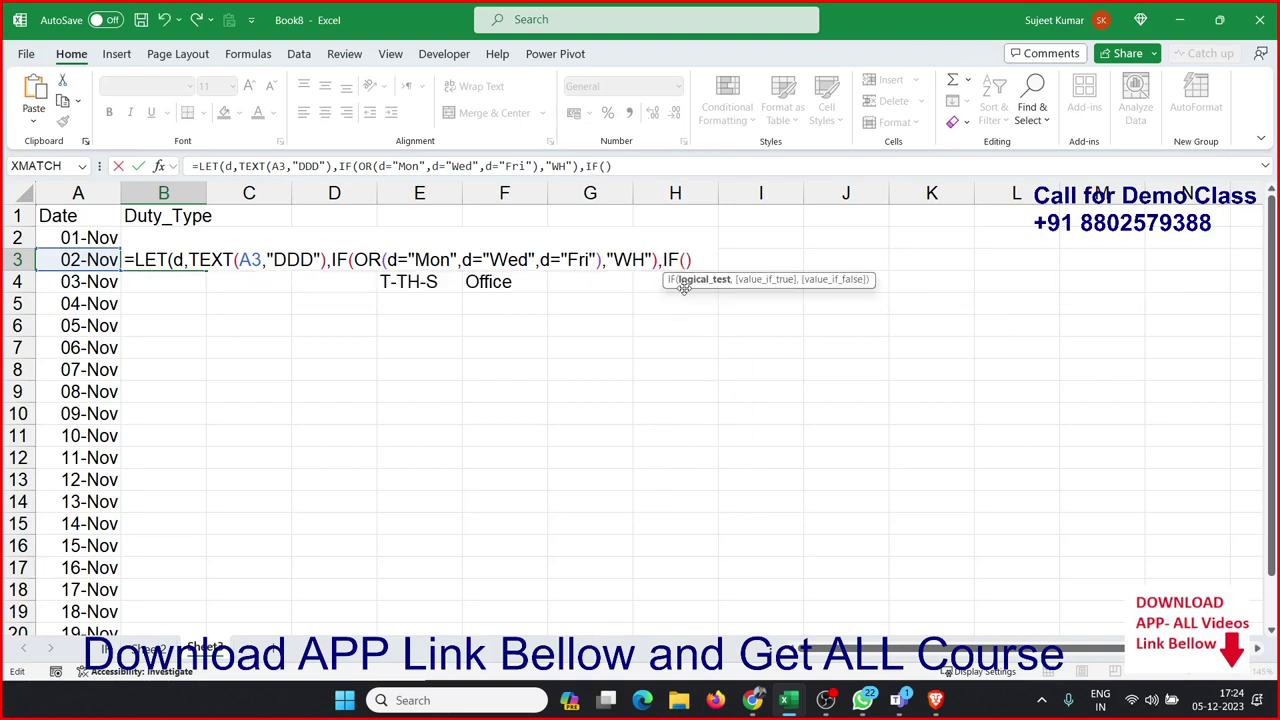
text(or()
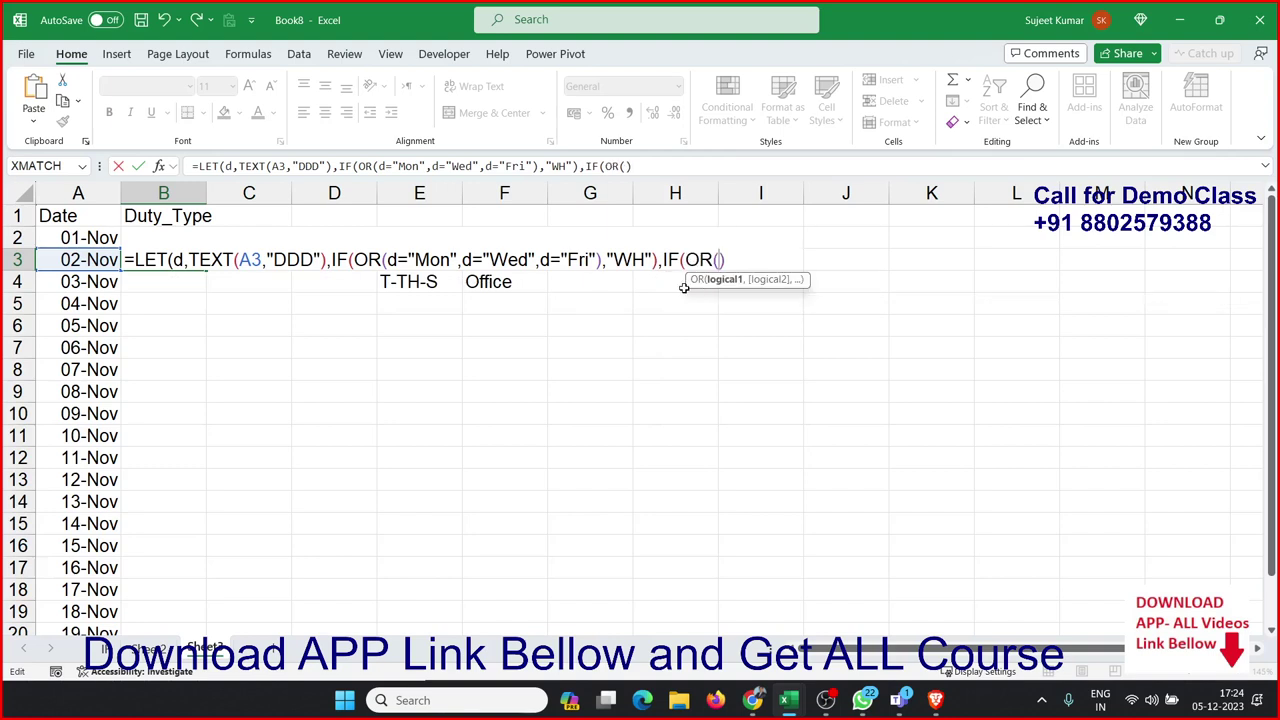
text(d=)
text("t)
text(ue",)
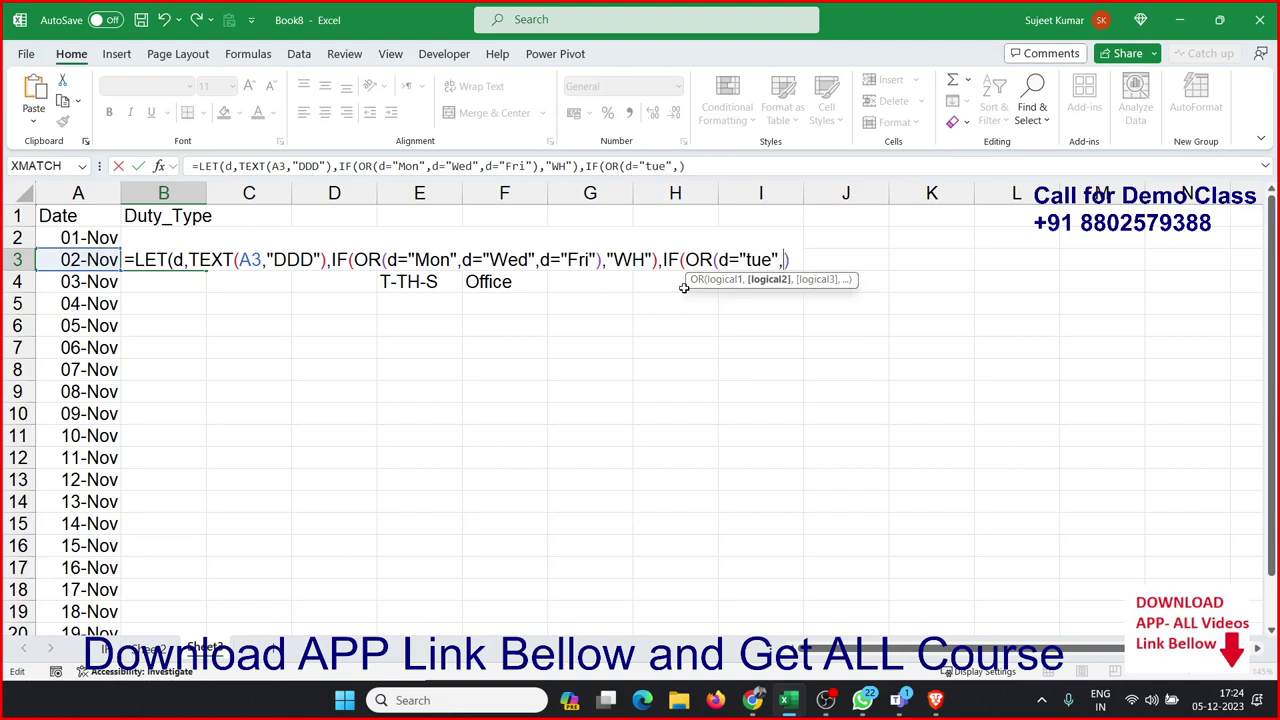
text(d=)
text("Th)
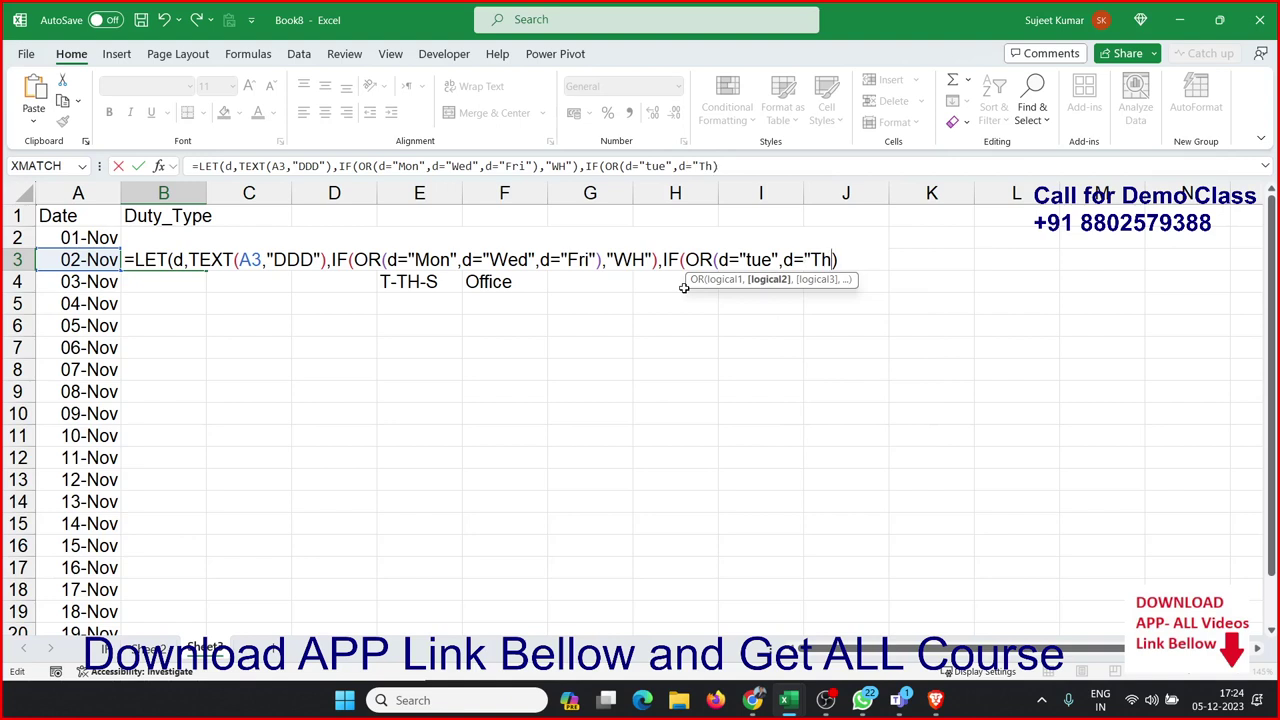
text(u",)
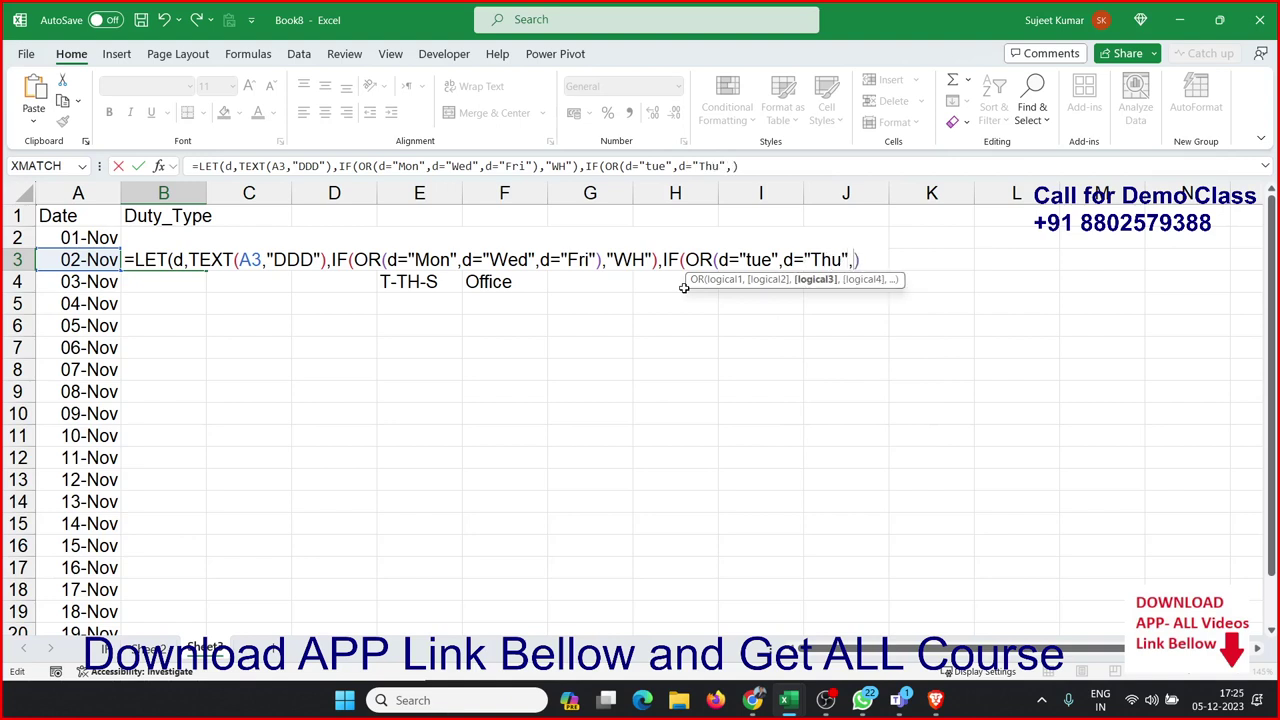
text(d=")
text(Sat")
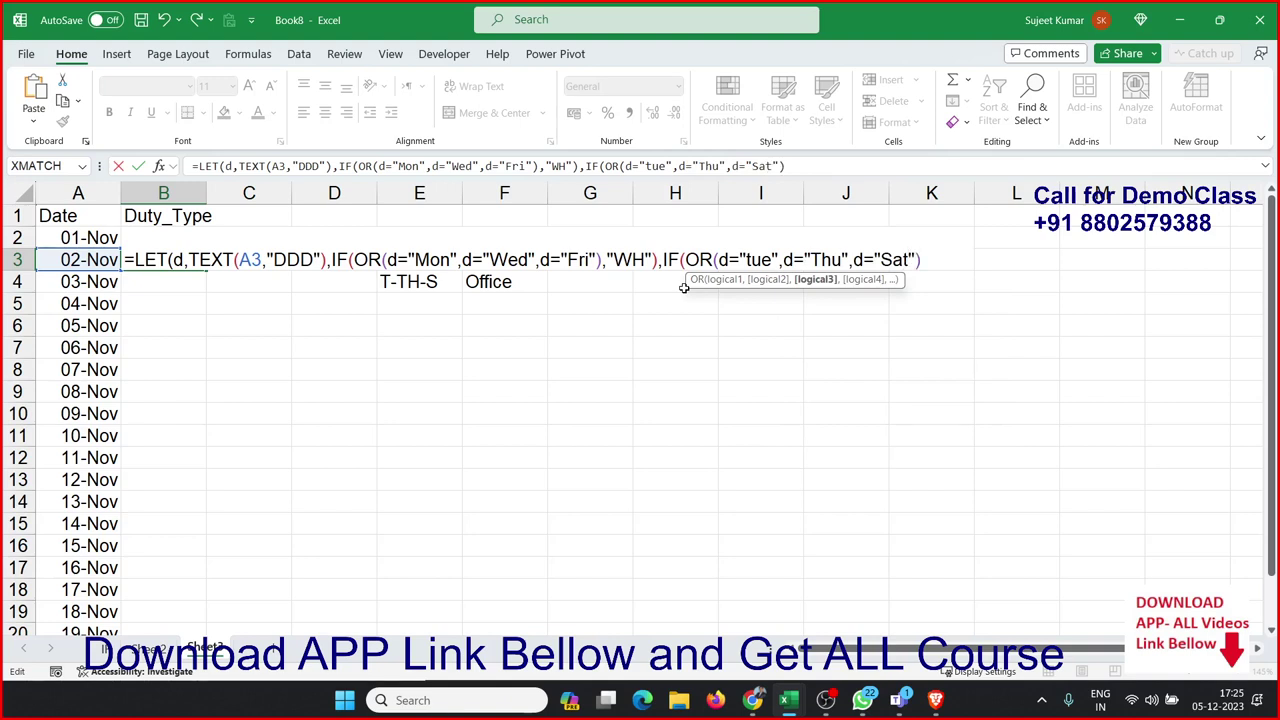
text())
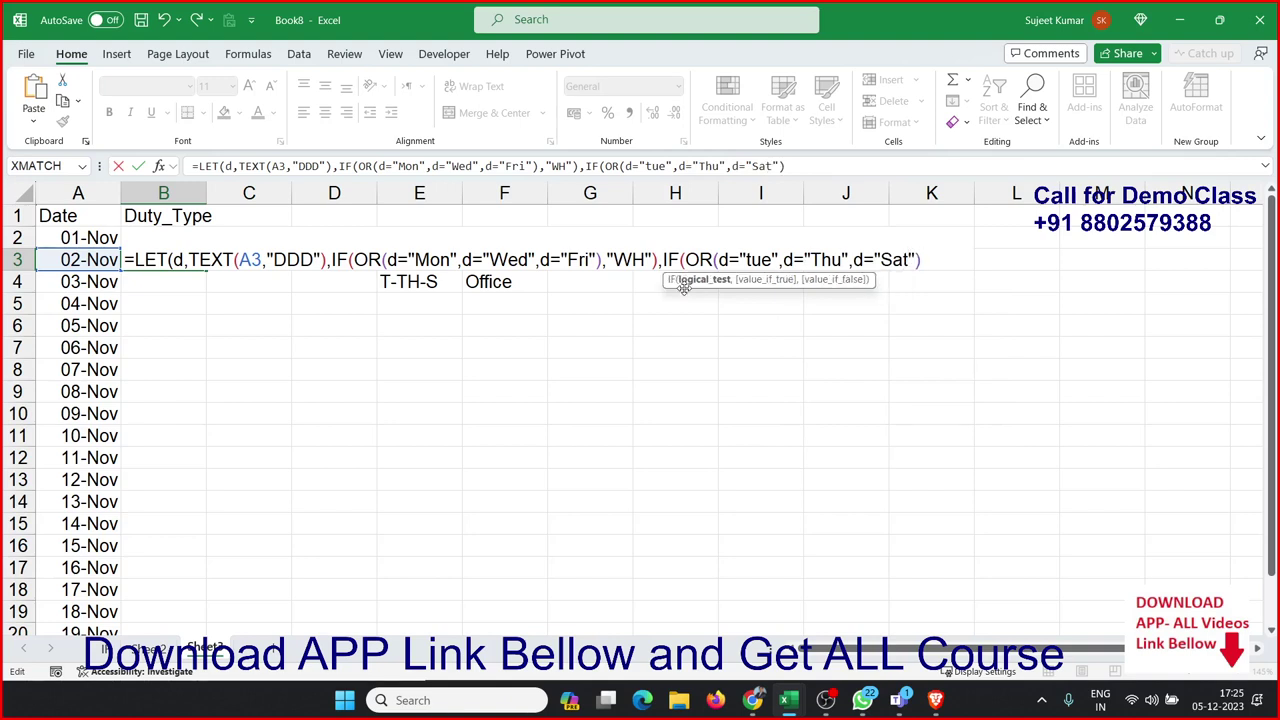
text(,)
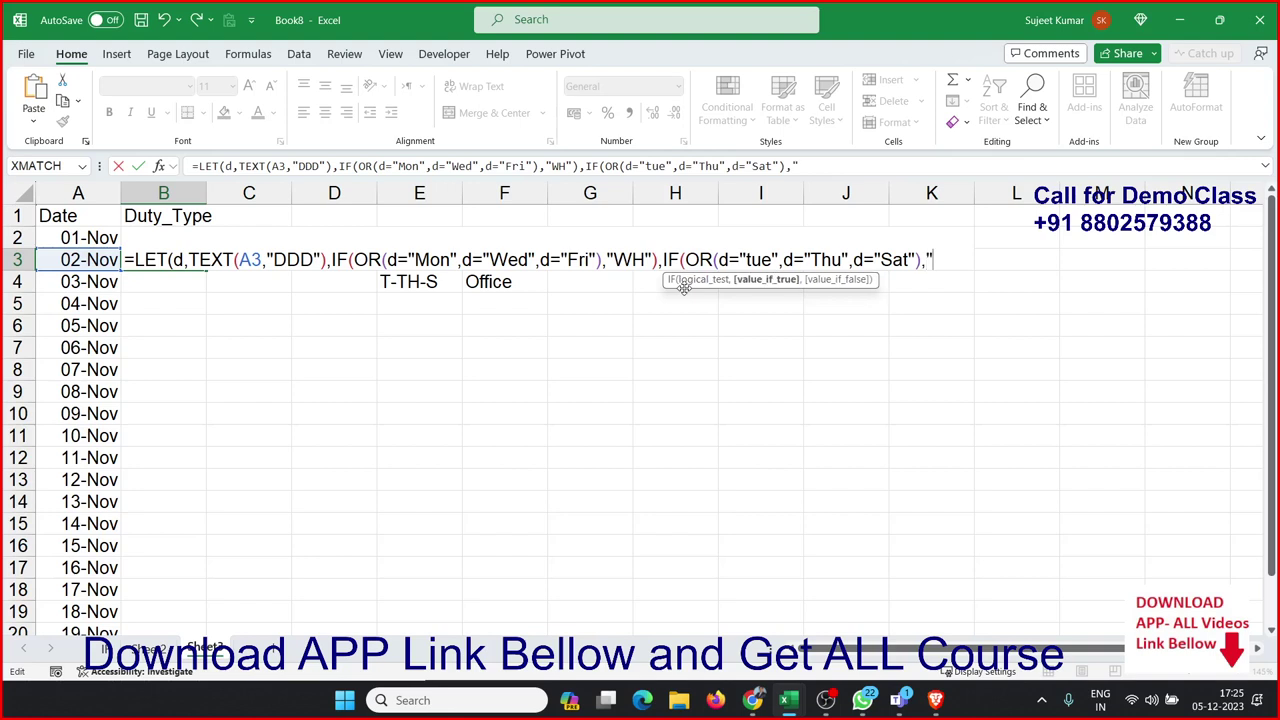
text(Office")
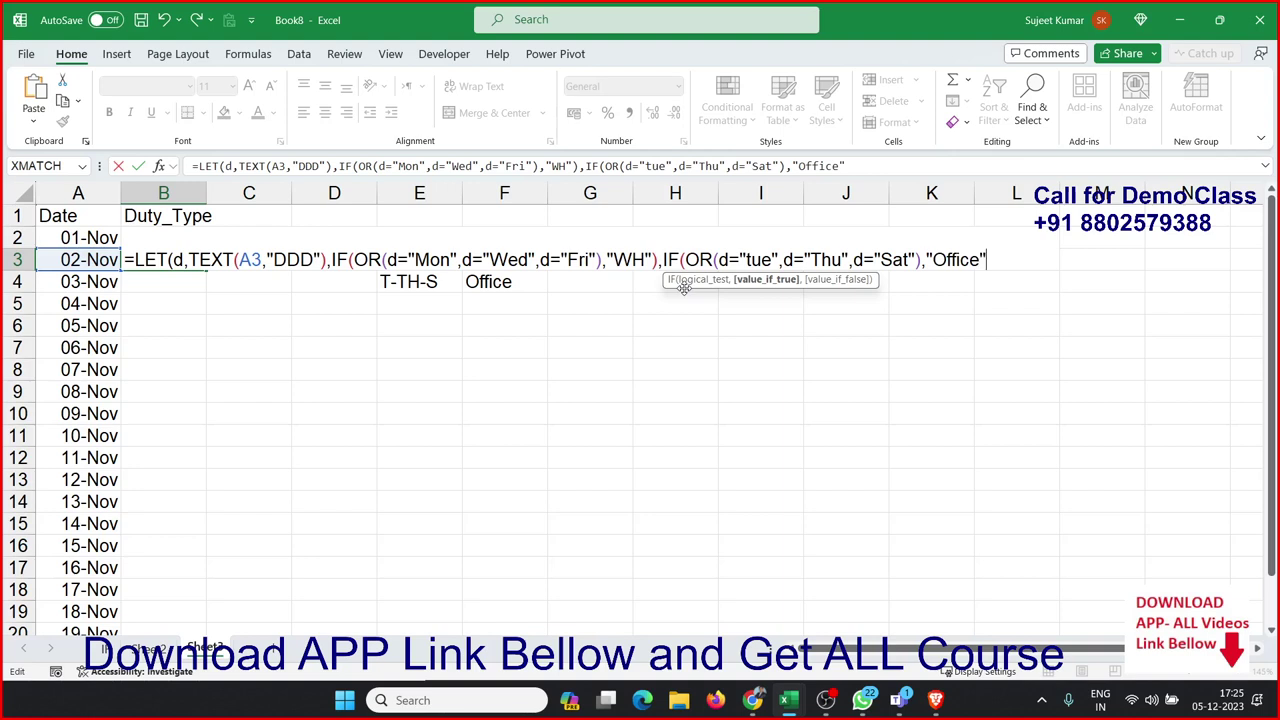
text(,"OFF)
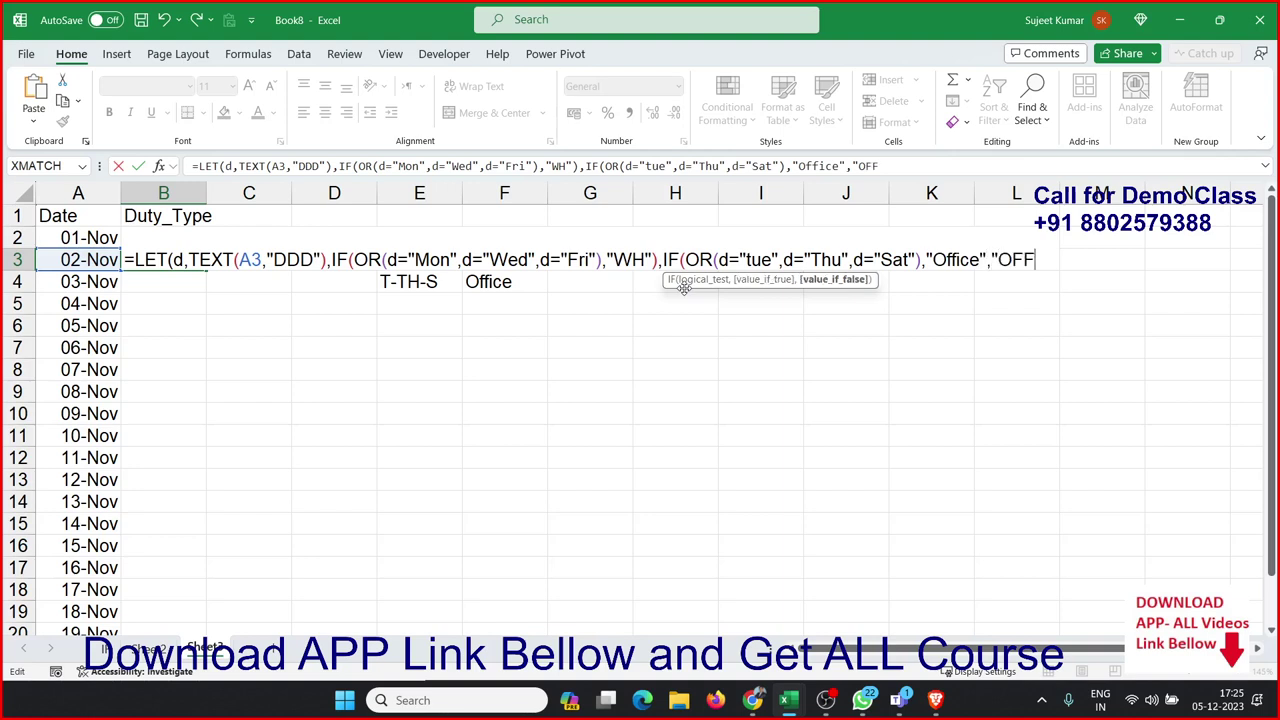
text(")
key(Return)
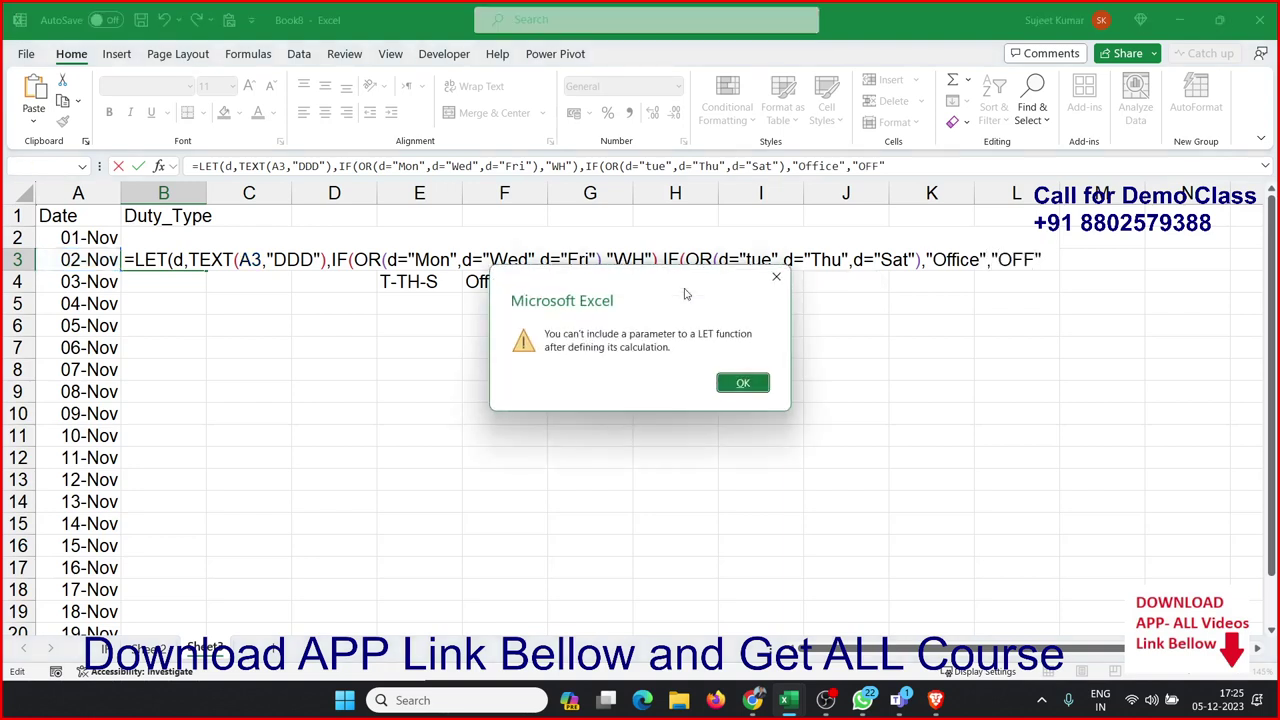
- Dismiss the LET error and delete the stray bracket after "WH" to commit B3's formula
key(Return)
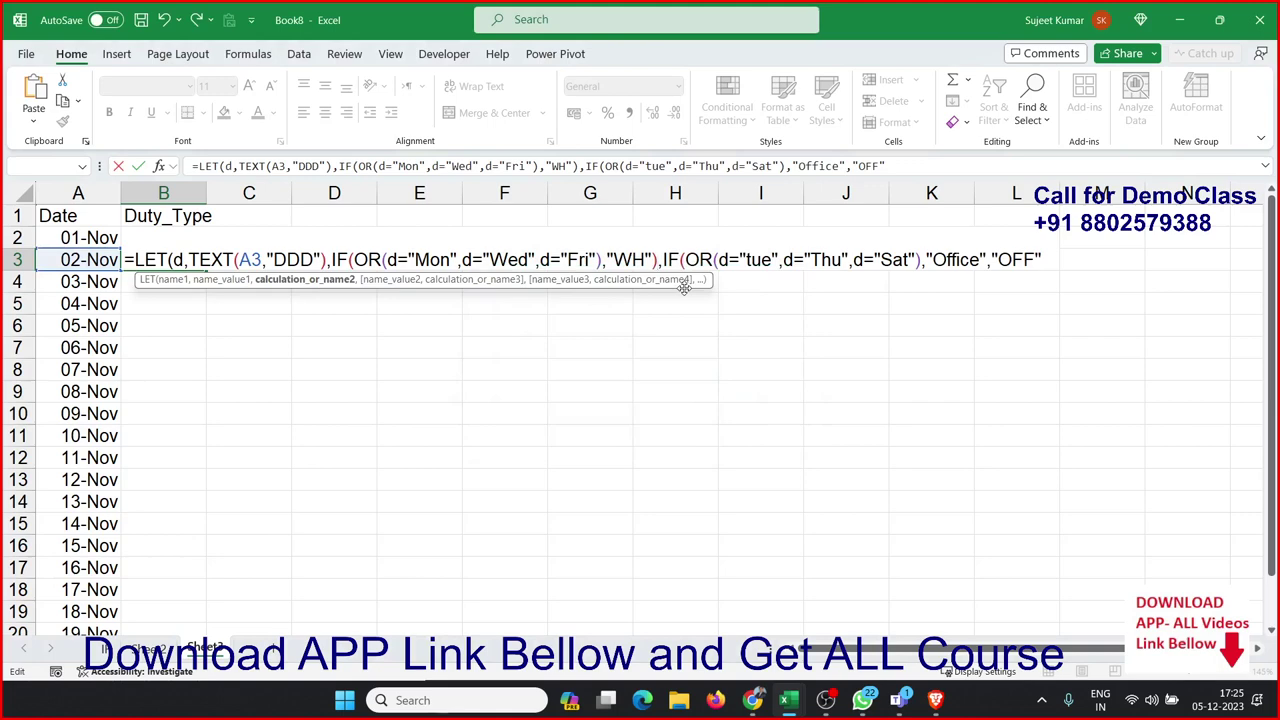
key(BackSpace)
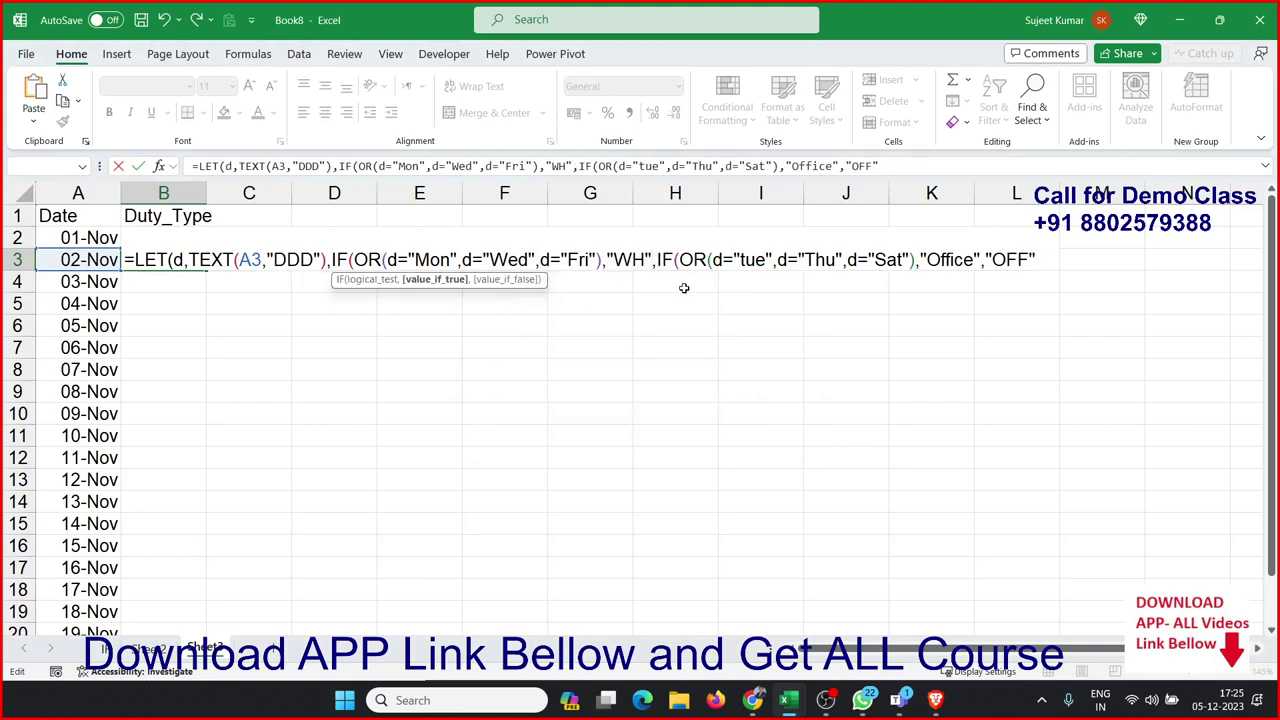
key(Return)
key(Return)
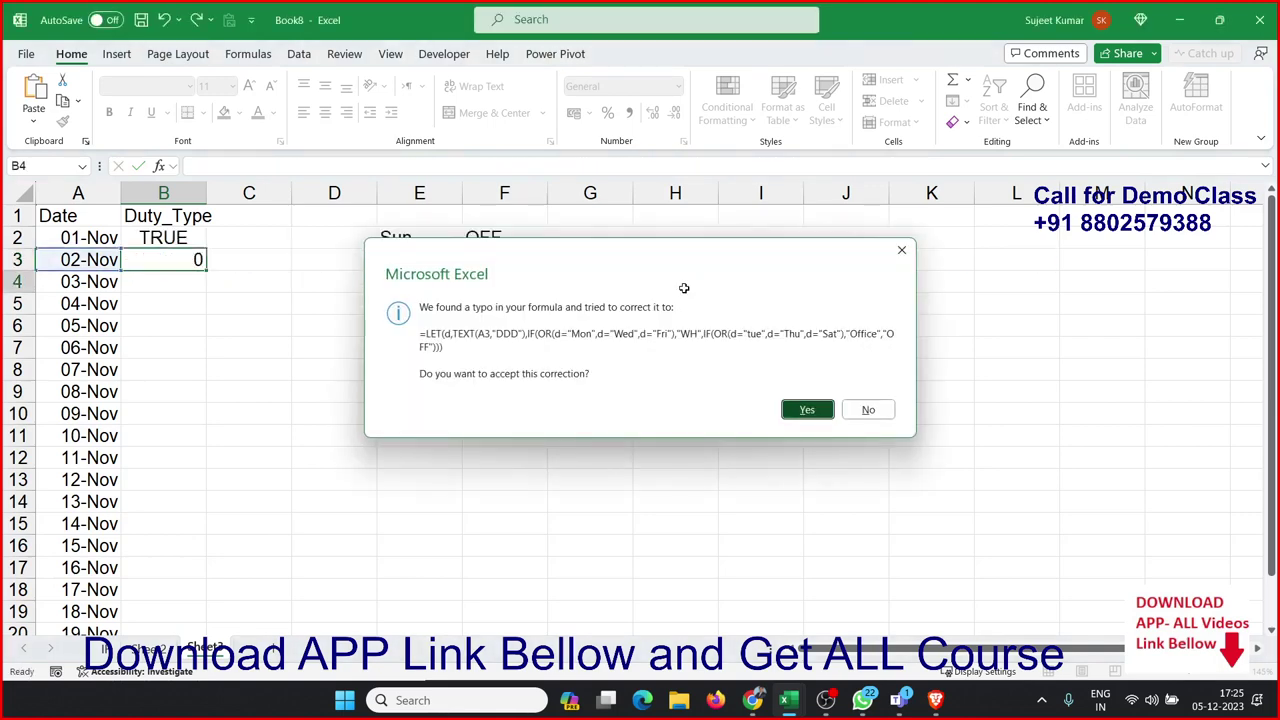
- Fill the Duty_Type formula down to B22, check the last row, and reopen B3's formula
double_click(203, 270)
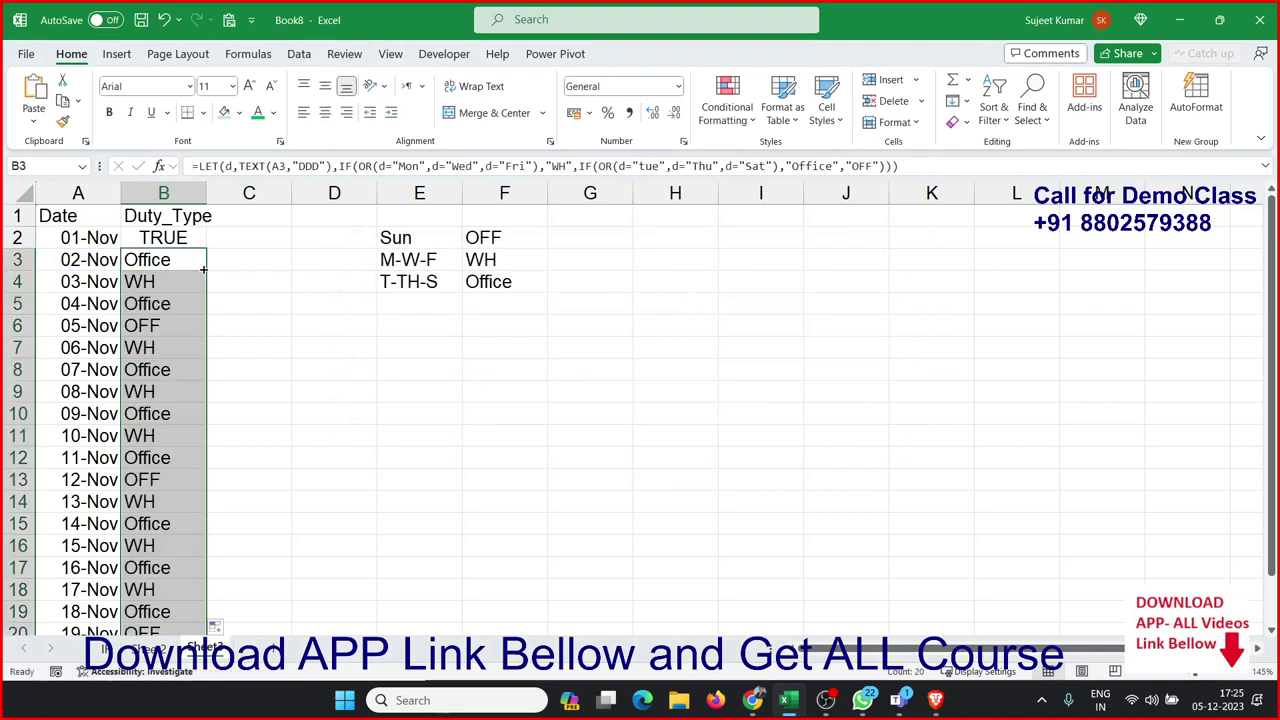
key(ctrl+Down)
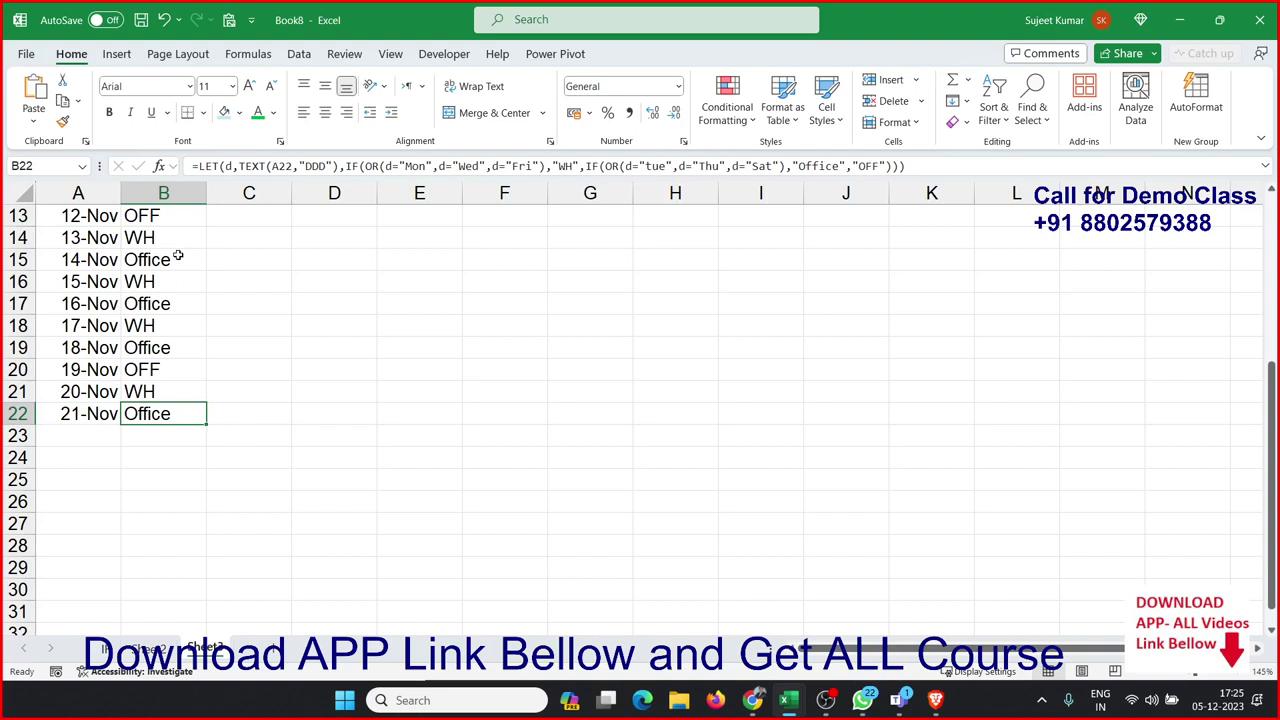
key(ctrl+Up)
double_click(182, 256)
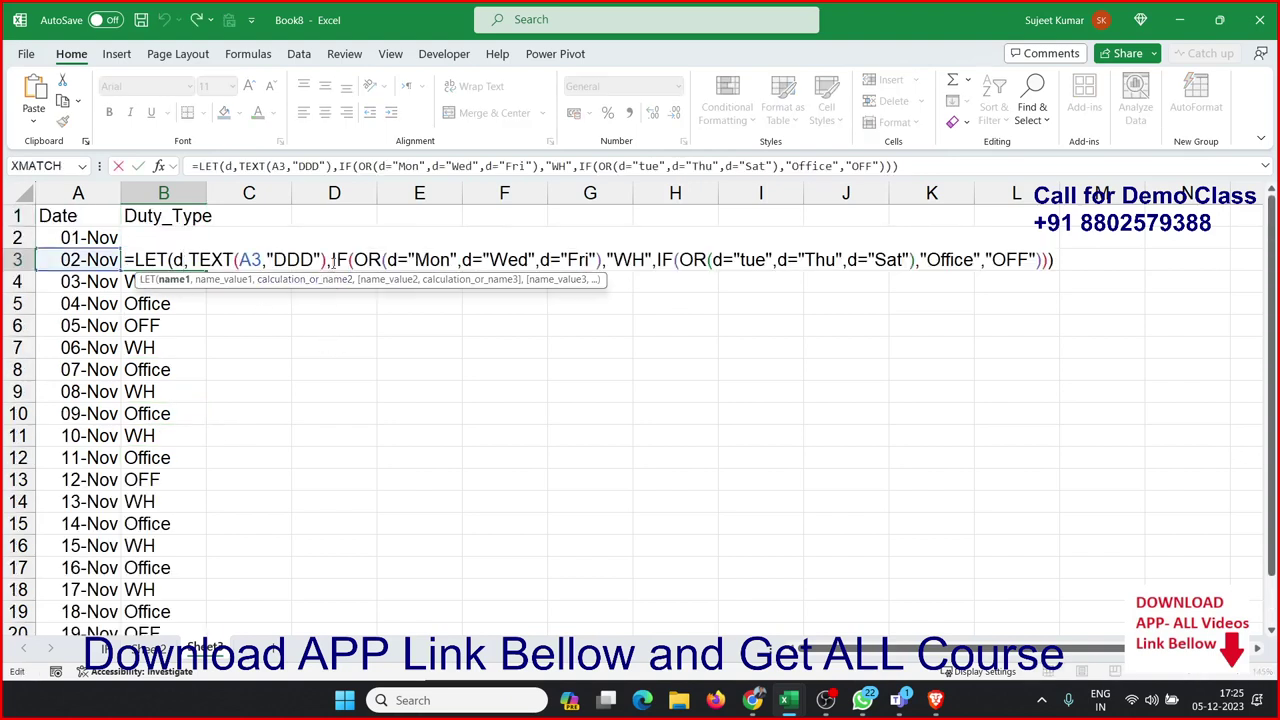
- Walk through B3's formula parts: LET weekday name, Mon/Wed/Fri test, Tue/Thu/Sat test, OFF fallback, unchanged
drag(327, 260, 68, 262)
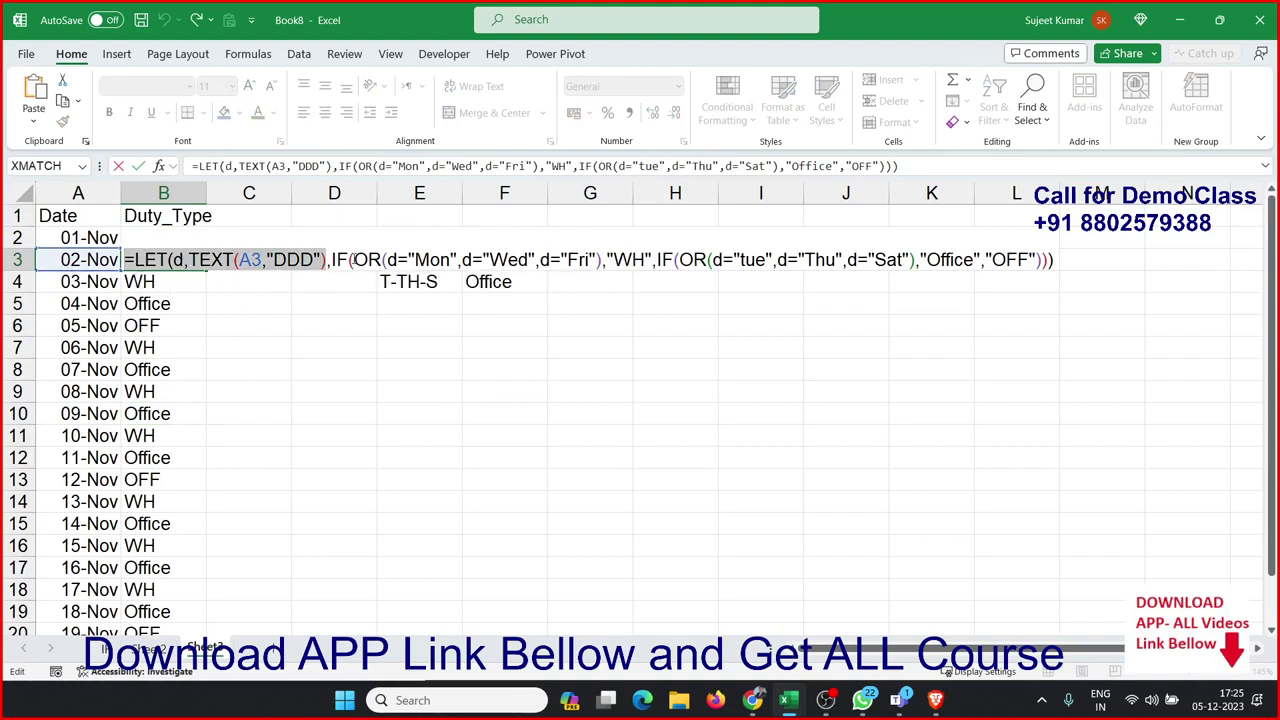
click(352, 260)
drag(353, 260, 598, 262)
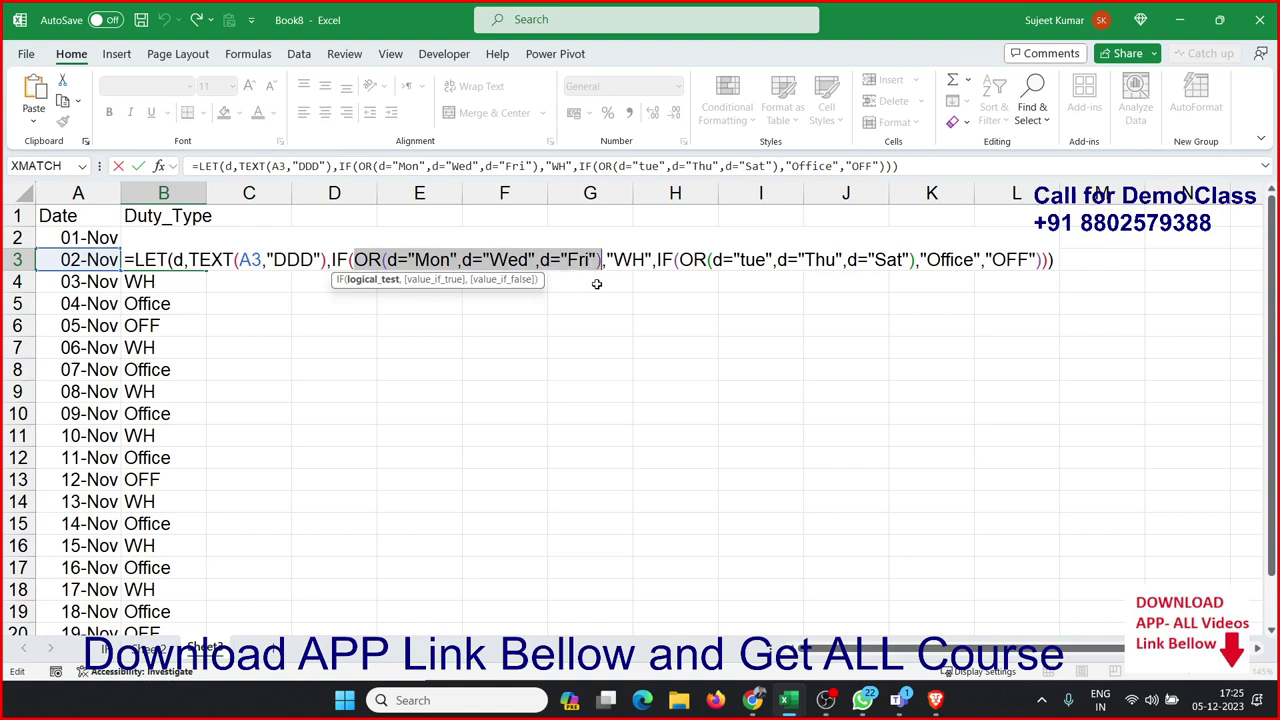
drag(598, 270, 603, 262)
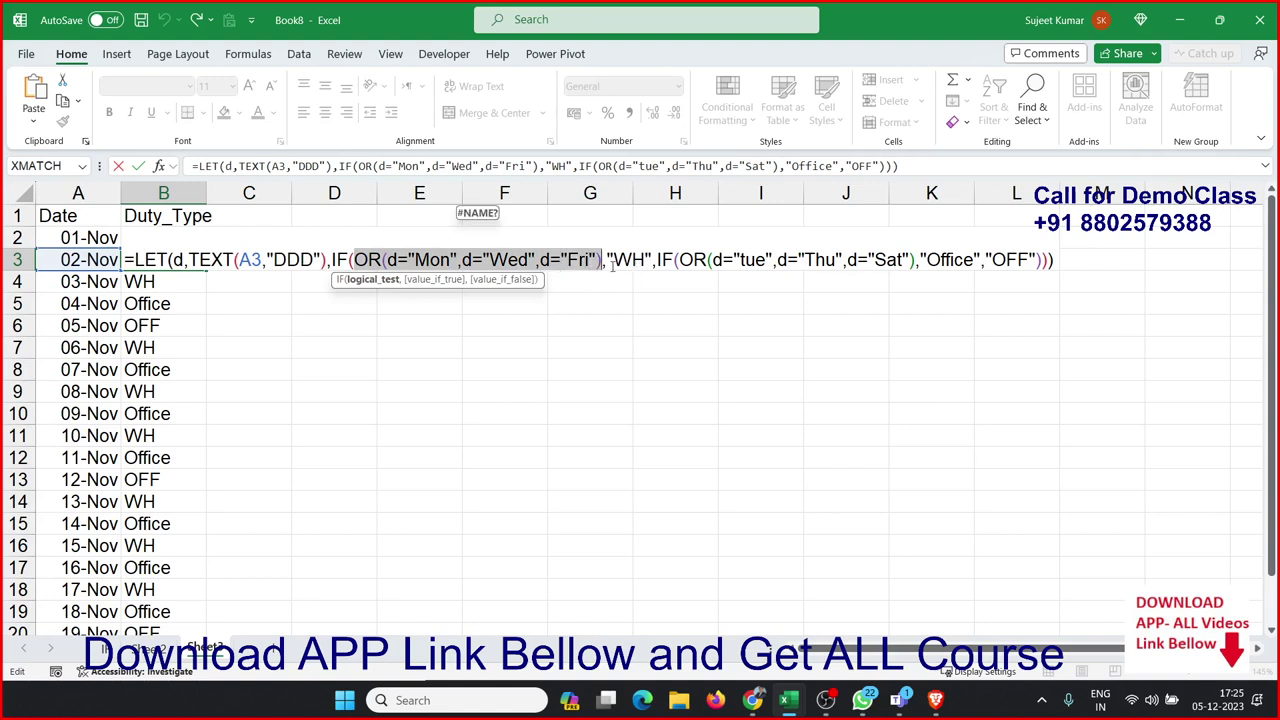
click(705, 262)
drag(720, 261, 904, 261)
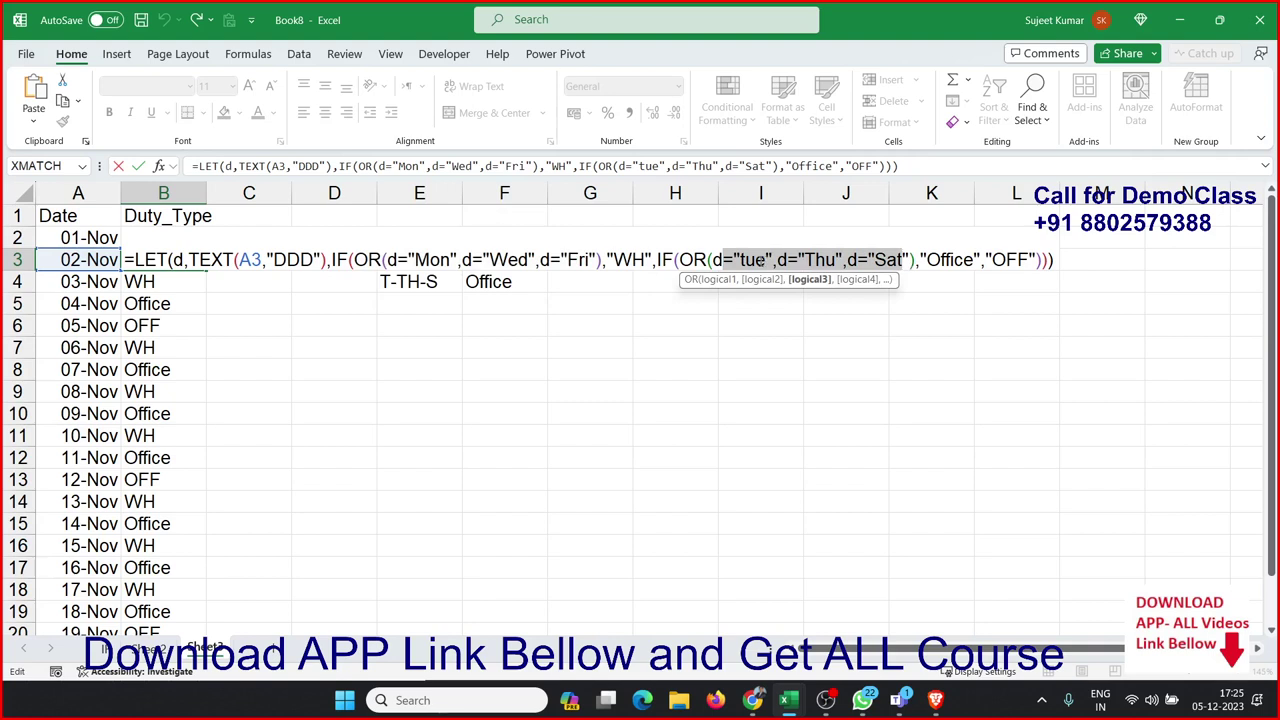
click(997, 262)
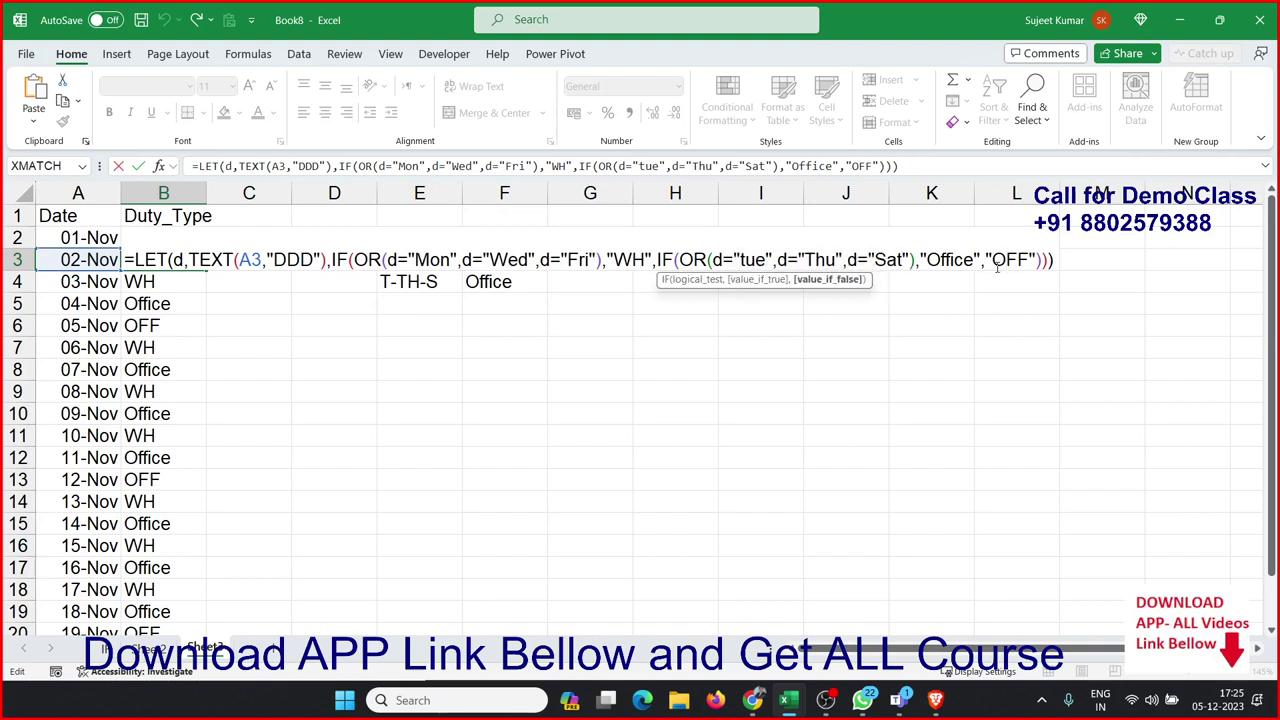
key(Return)
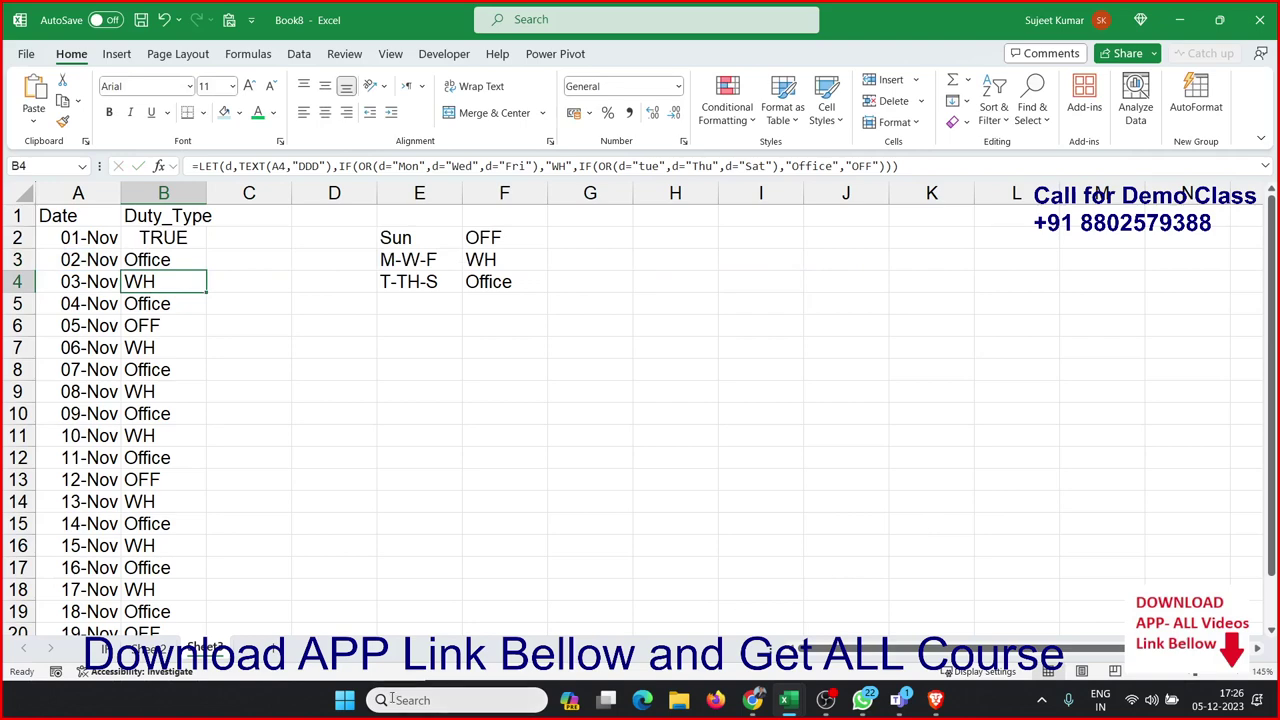
- Flip through the unit/amt and Sales sheets back to Duty_Type, then bring up File Explorer
click(169, 651)
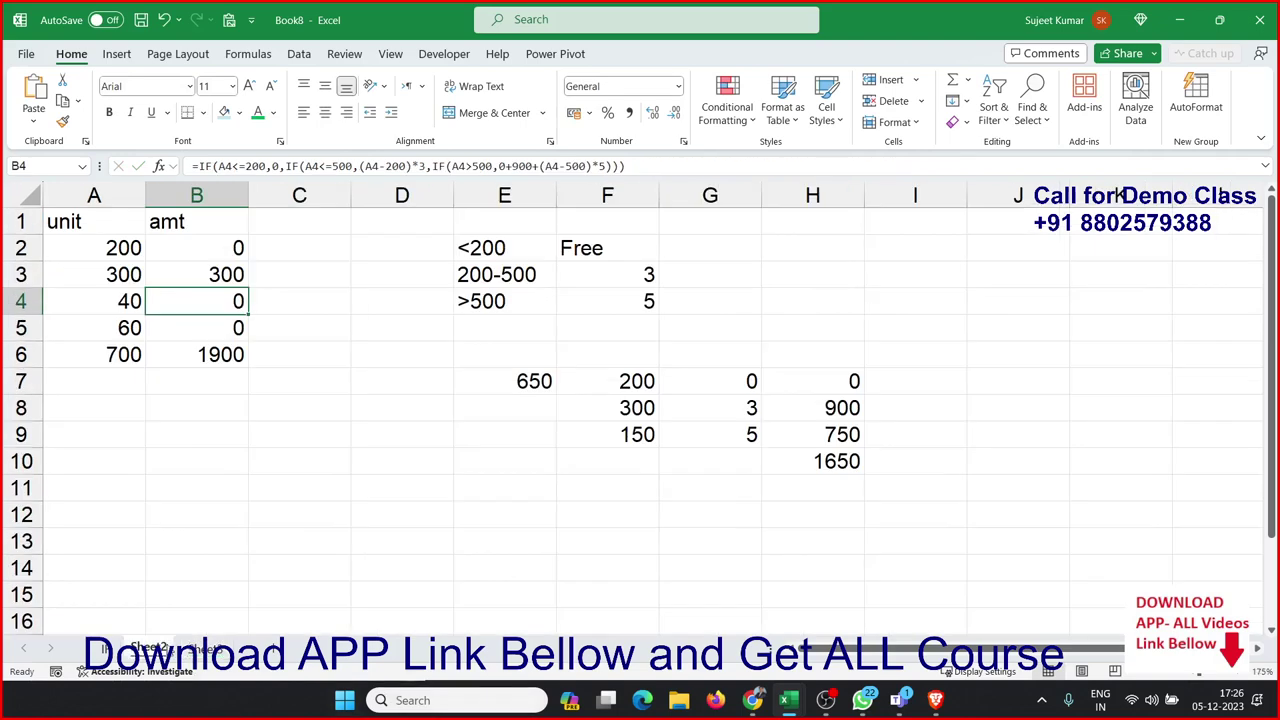
click(103, 651)
click(146, 650)
key(ctrl+Page_Down)
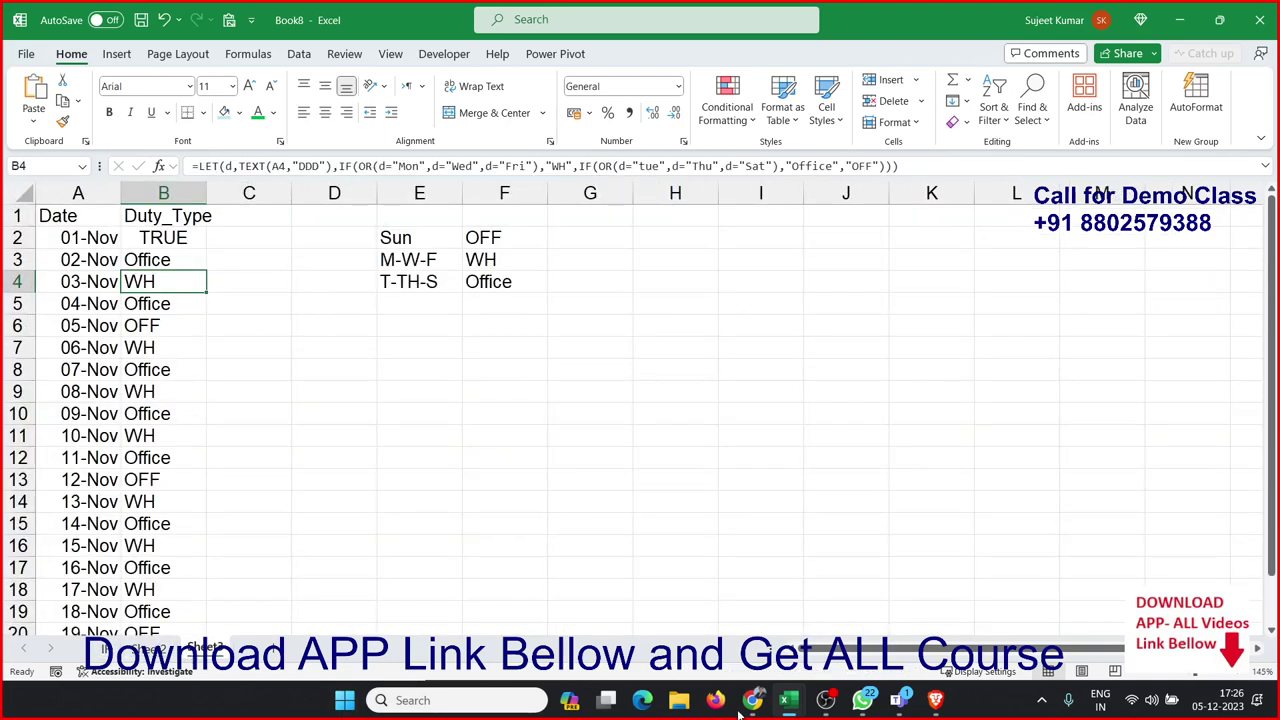
click(676, 706)
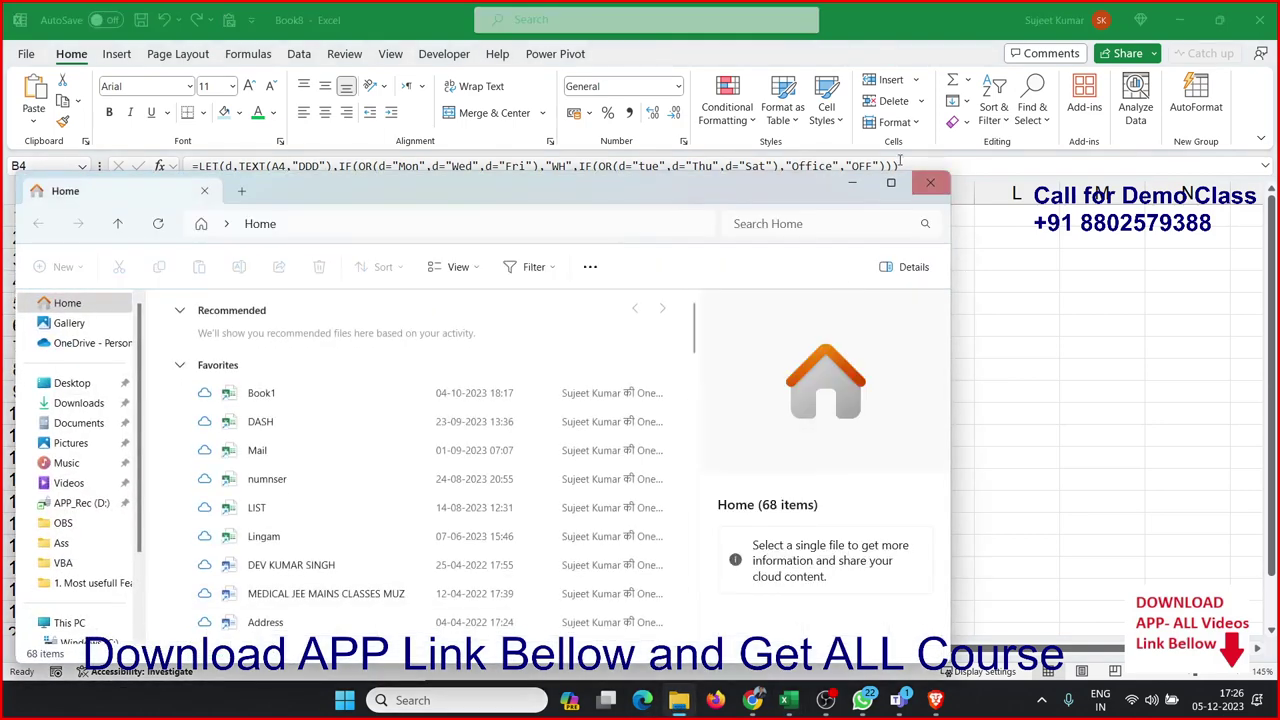
- Maximize Explorer and open IF Formulas Test from Class_Rec (E:) > EXCEL-2021 > 3.Function > 1.Logicle Formulas
click(890, 183)
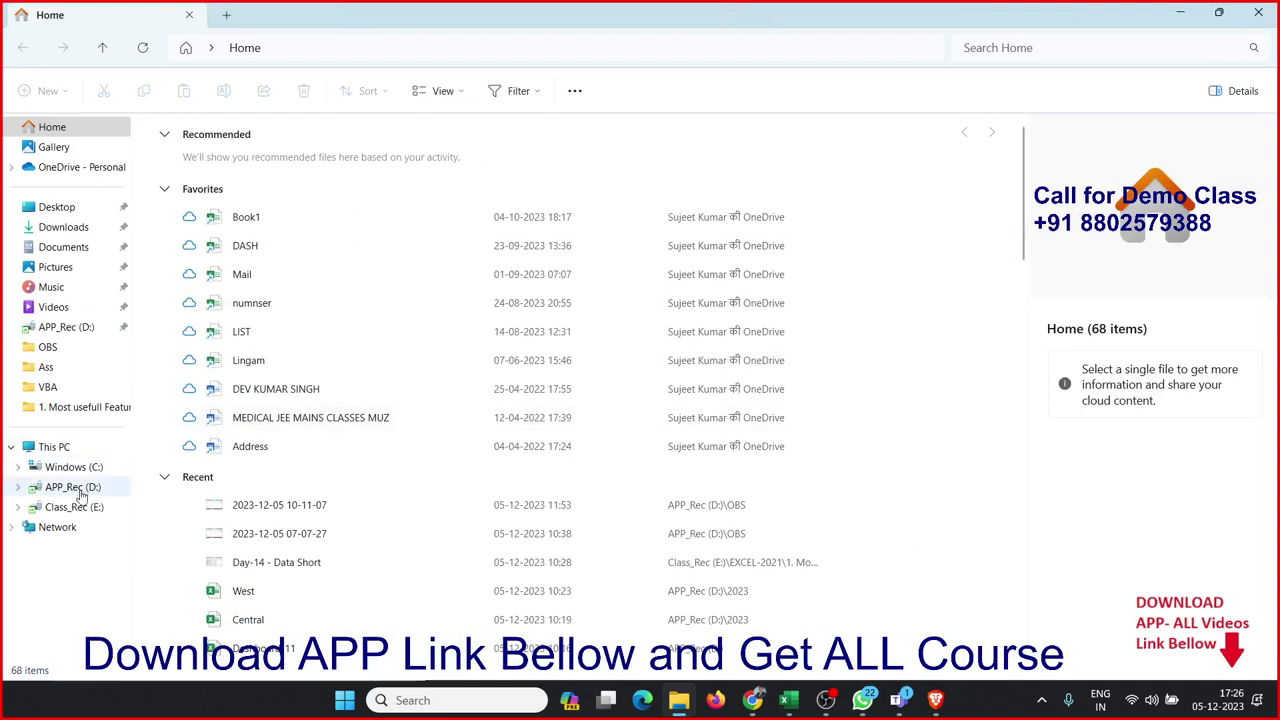
click(74, 507)
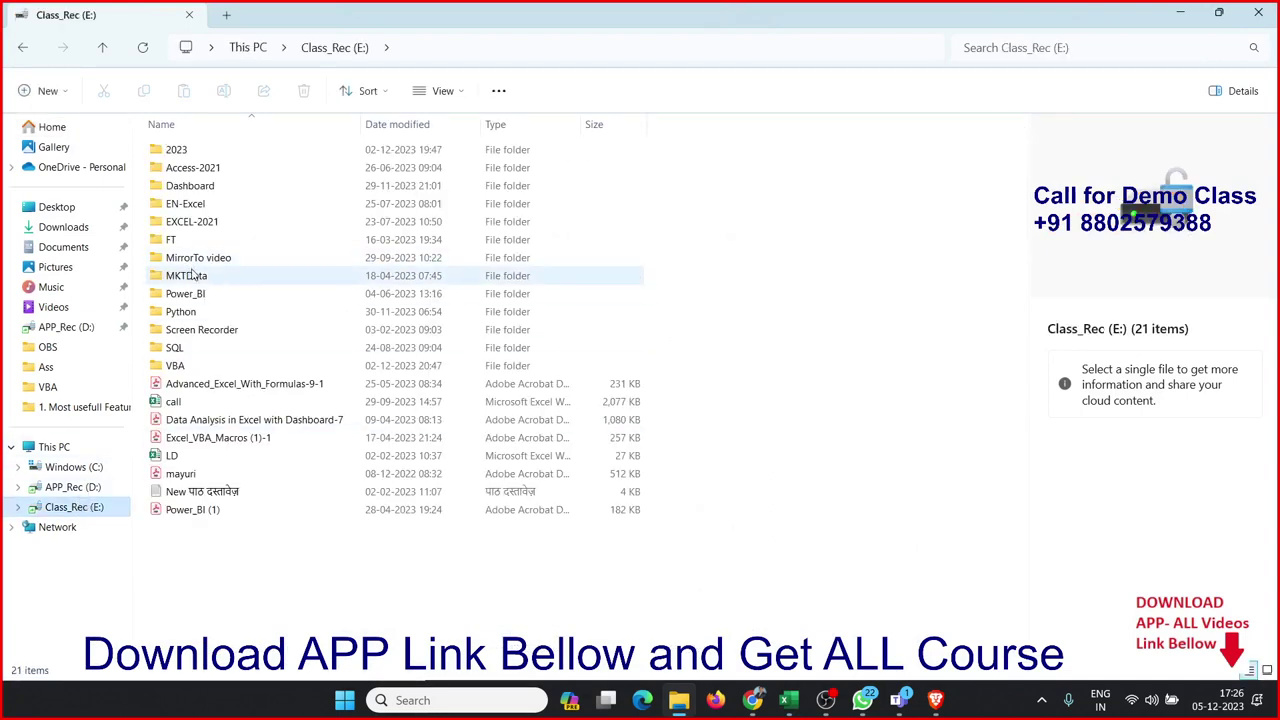
double_click(204, 222)
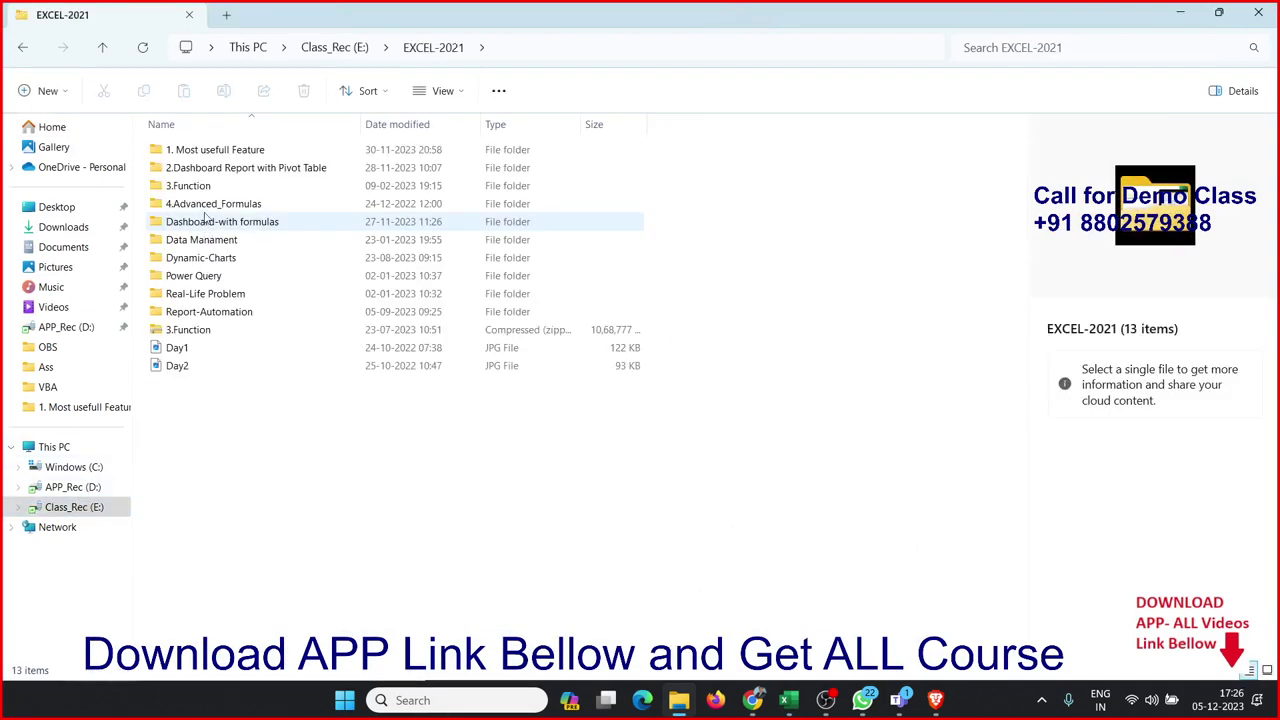
double_click(205, 188)
double_click(210, 152)
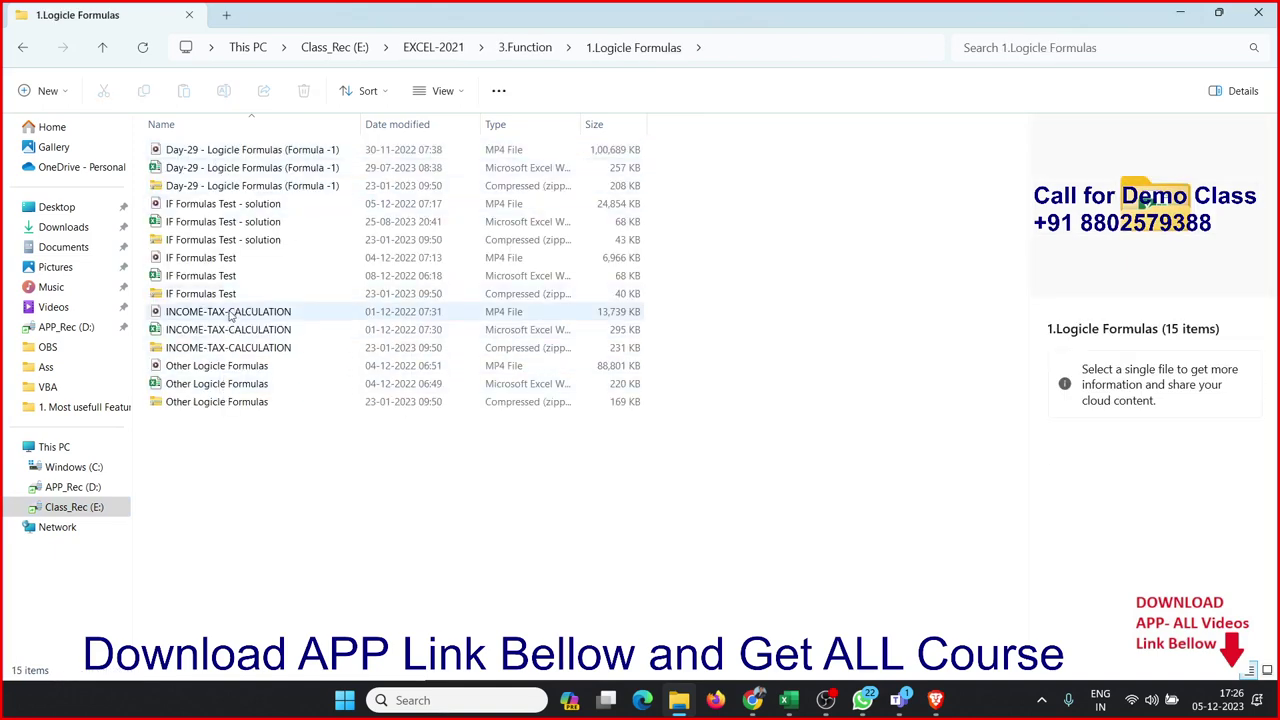
click(230, 279)
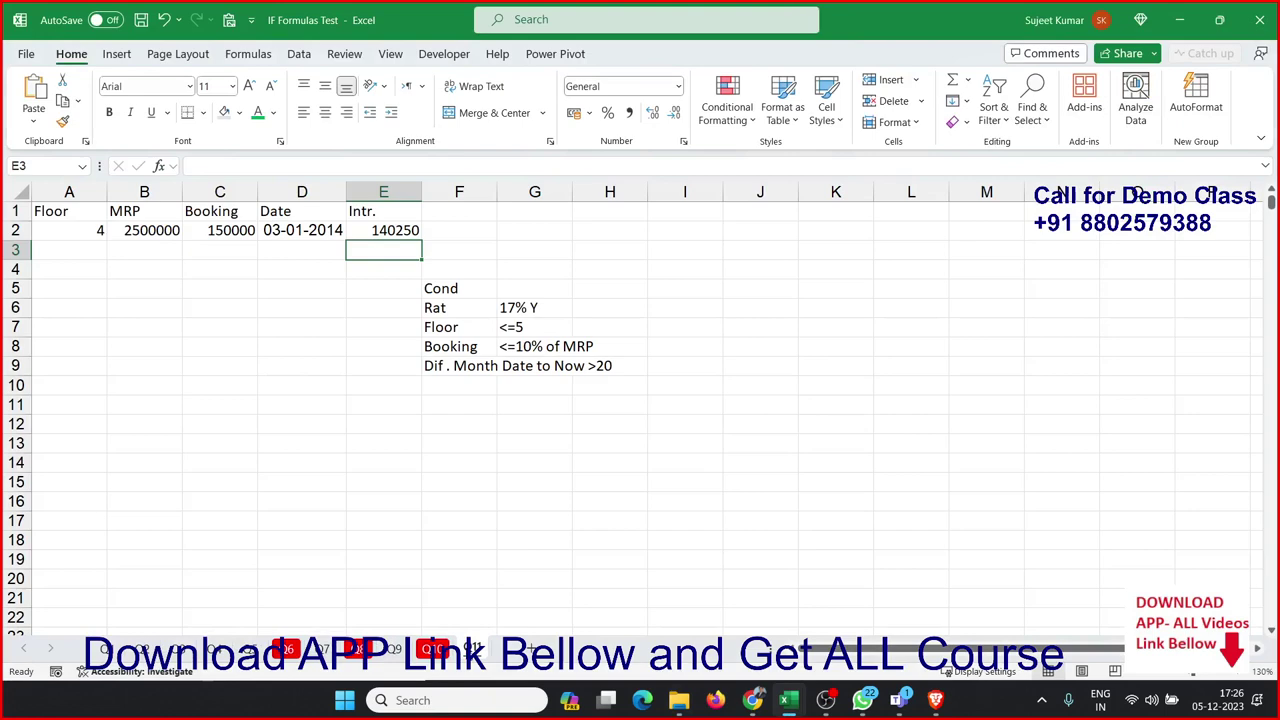
- Browse the Sales and Incentive, Name/Qty/Comm and Name/Marks/Result sheets, selecting Qty and Marks values
key(ctrl+Page_Down)
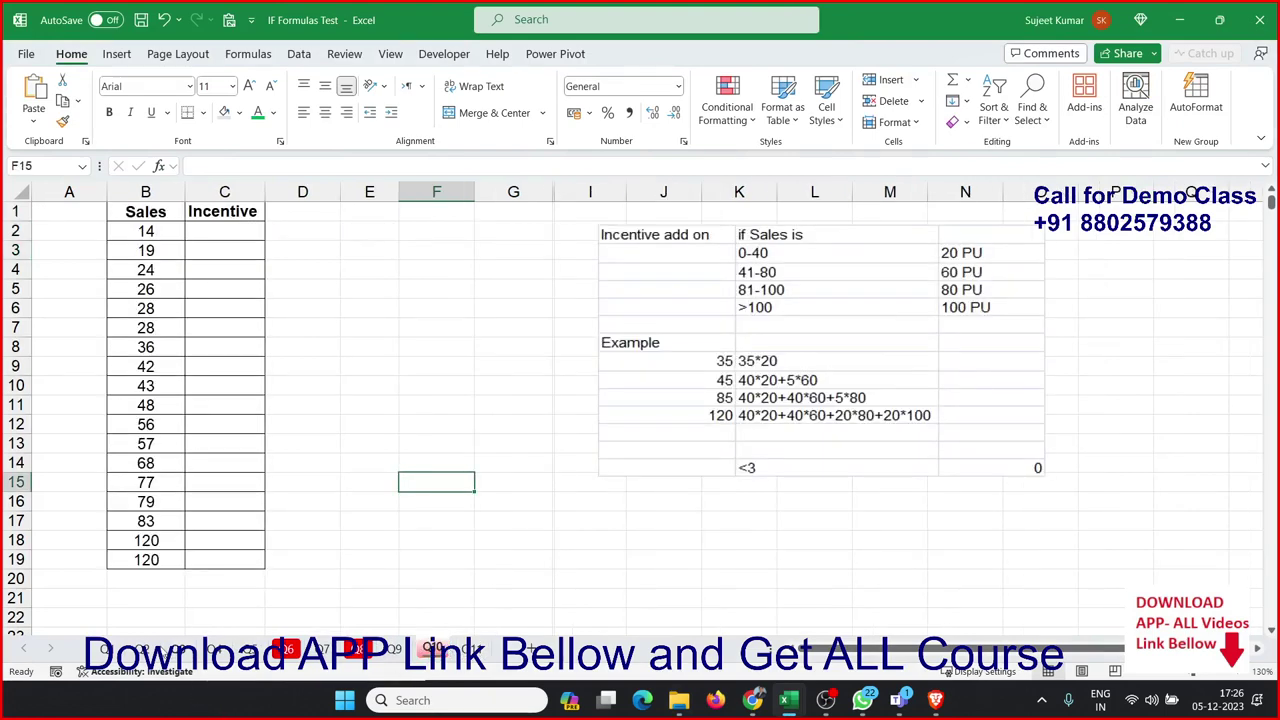
key(ctrl+Page_Down)
click(269, 489)
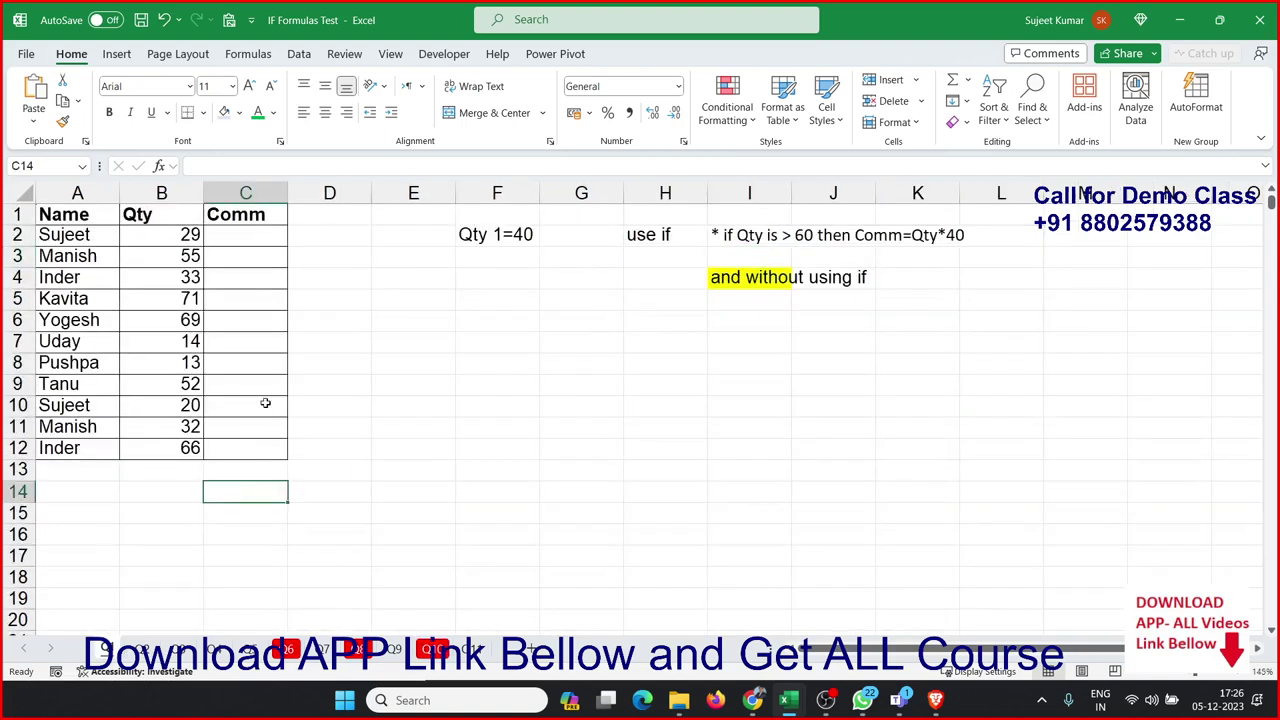
drag(174, 240, 153, 451)
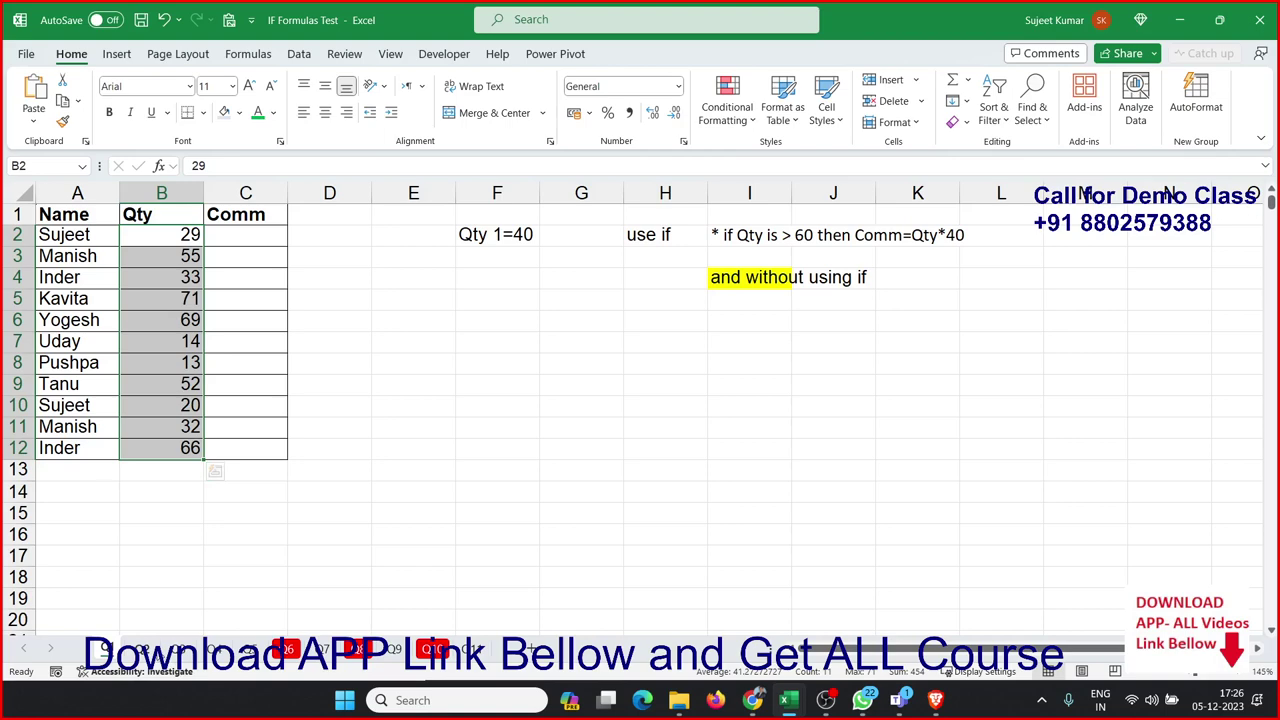
key(ctrl+Page_Down)
drag(268, 294, 268, 421)
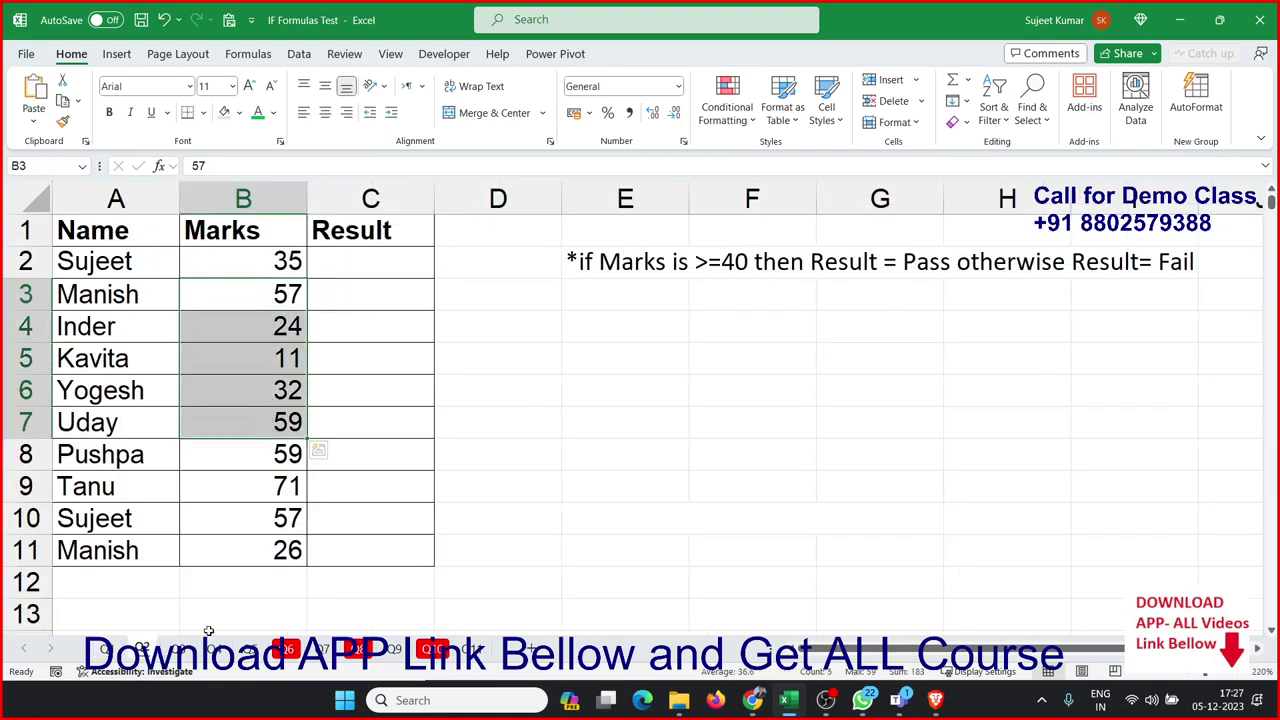
- Go from the Location/Distance/Area sheet to the MRP and TAX sheet, pointing at MRP values 387 and 500
click(180, 651)
click(268, 258)
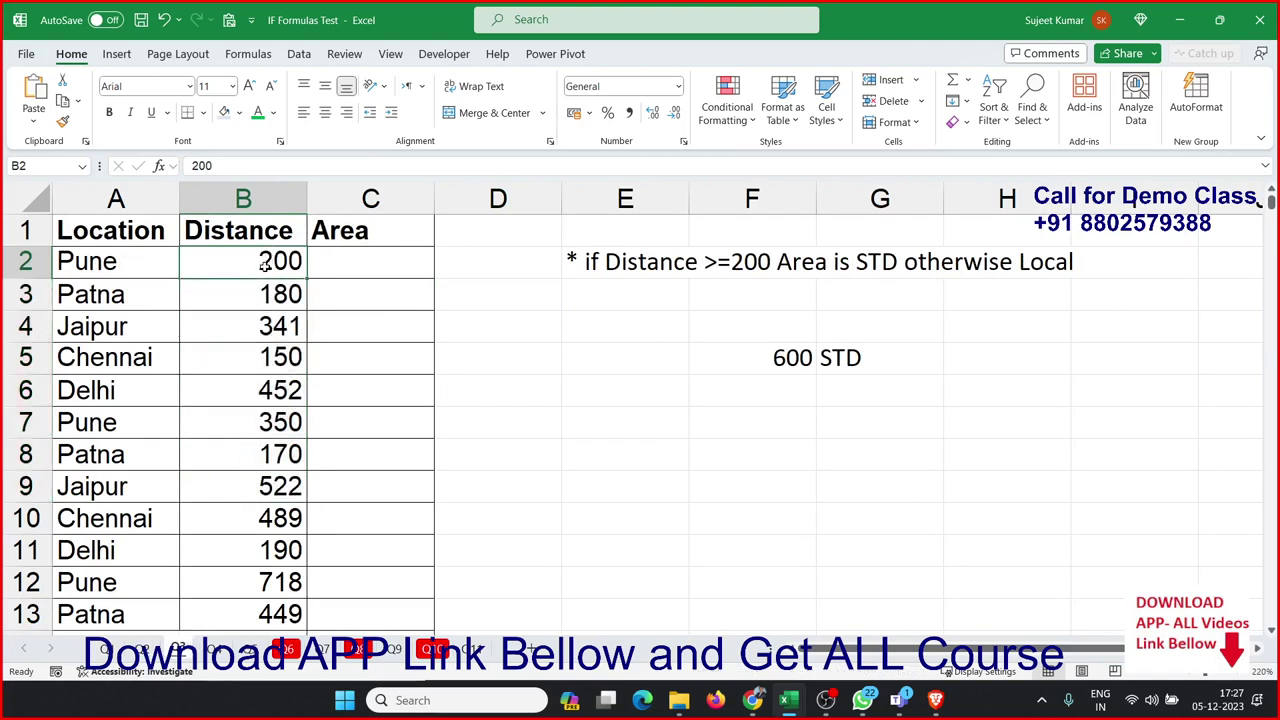
click(220, 652)
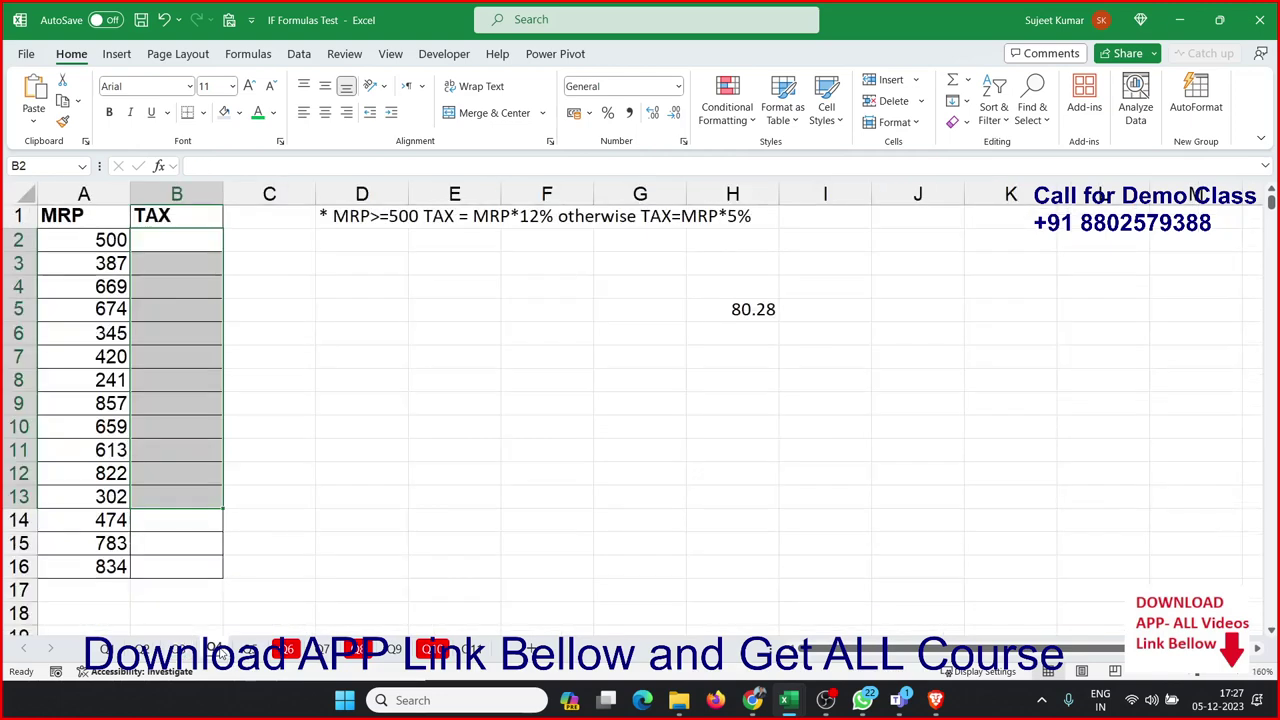
click(112, 262)
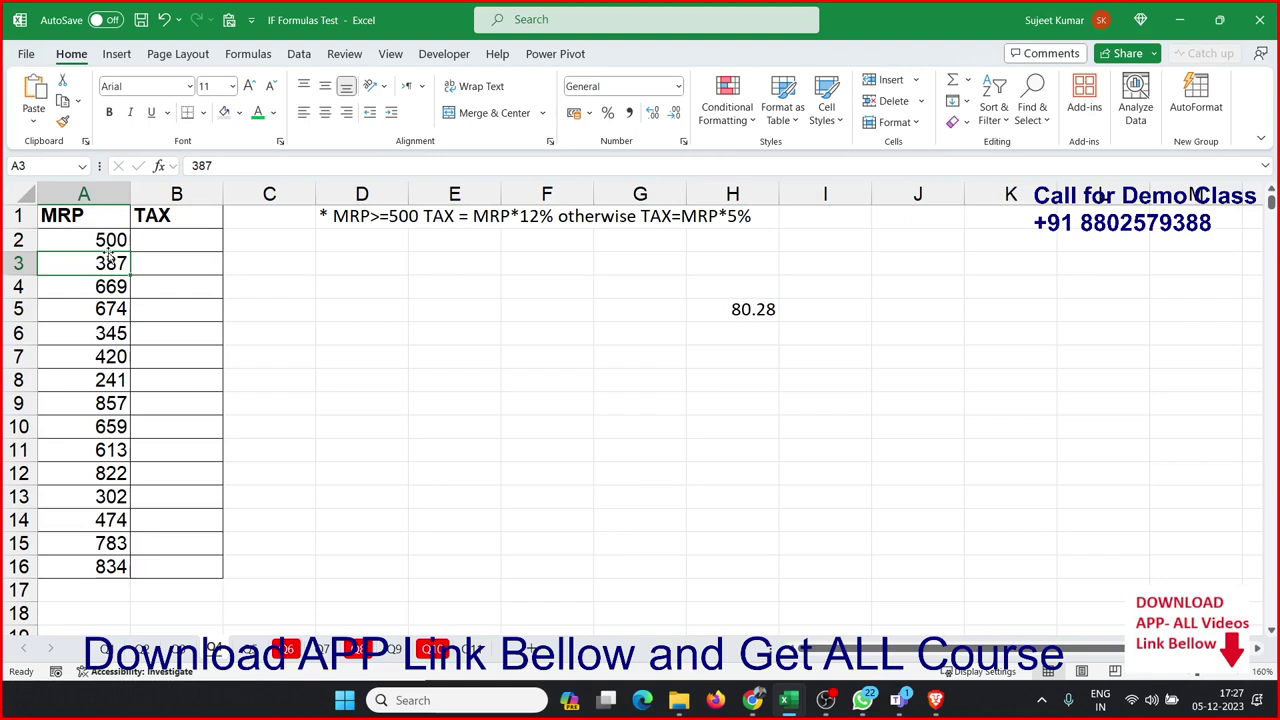
click(99, 244)
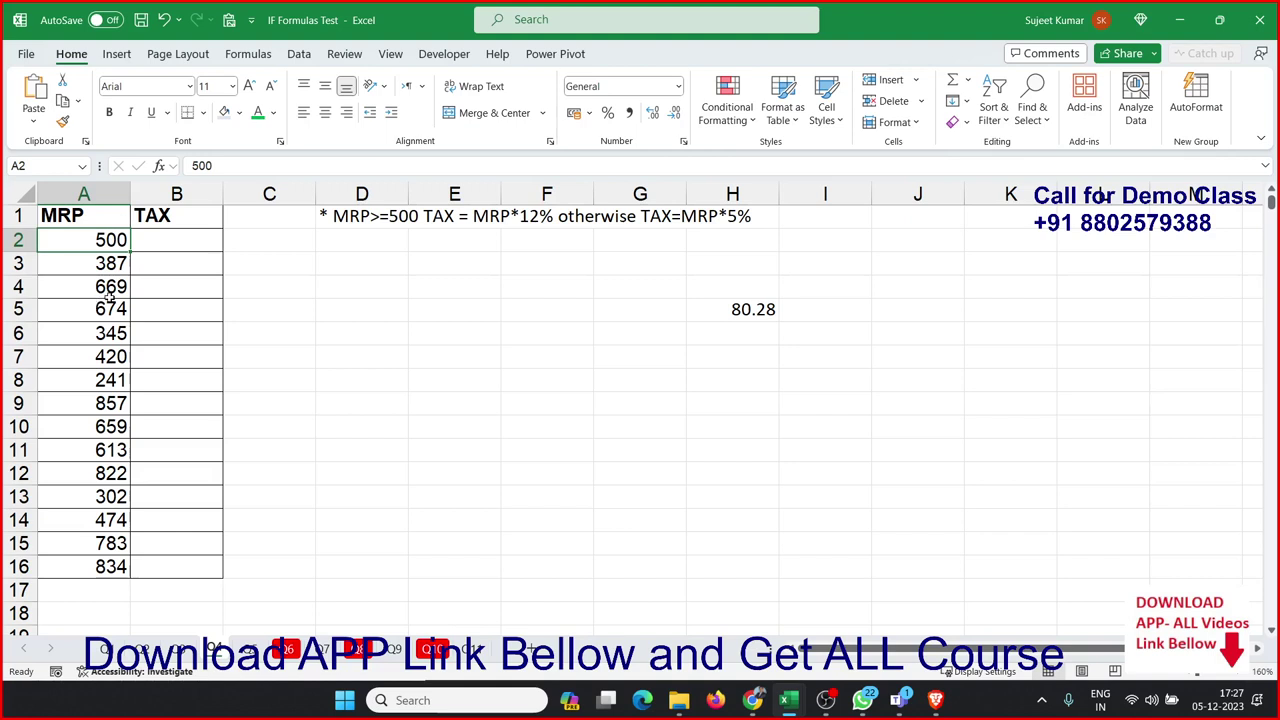
- View the Time and Duty sheet, then the student marks sheet with S-1 to S-5 marks selected
click(240, 660)
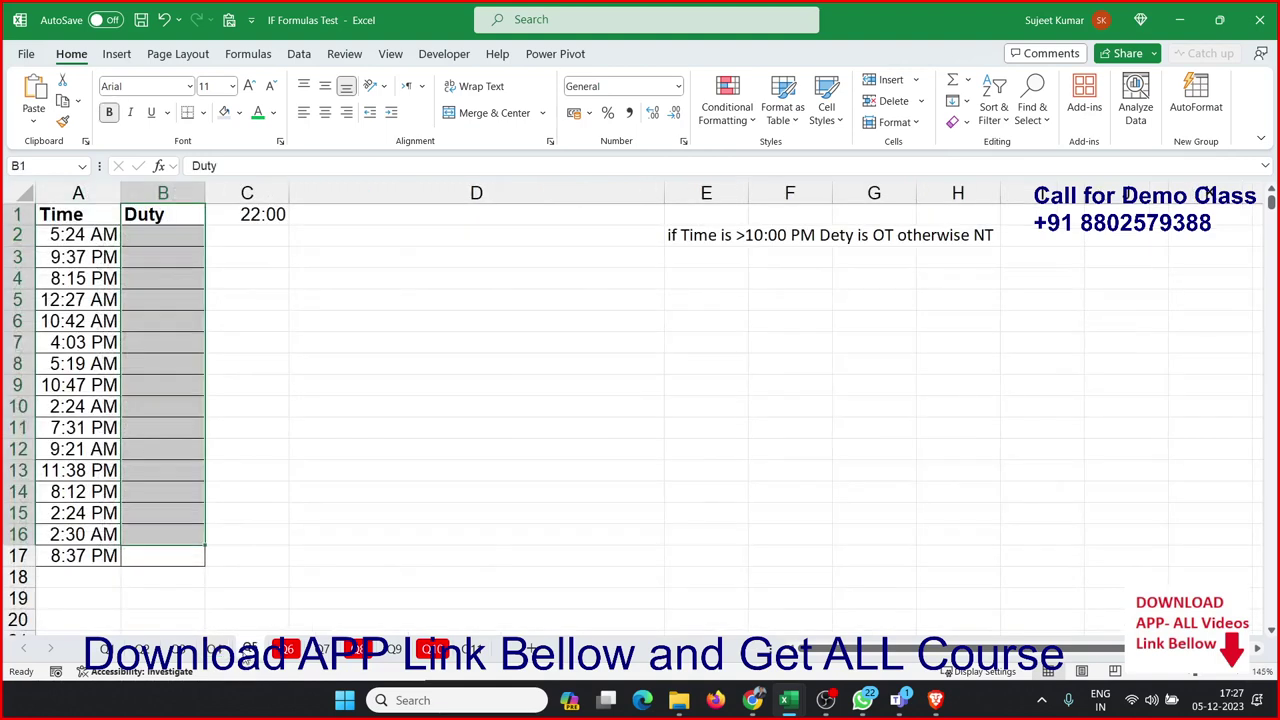
click(152, 318)
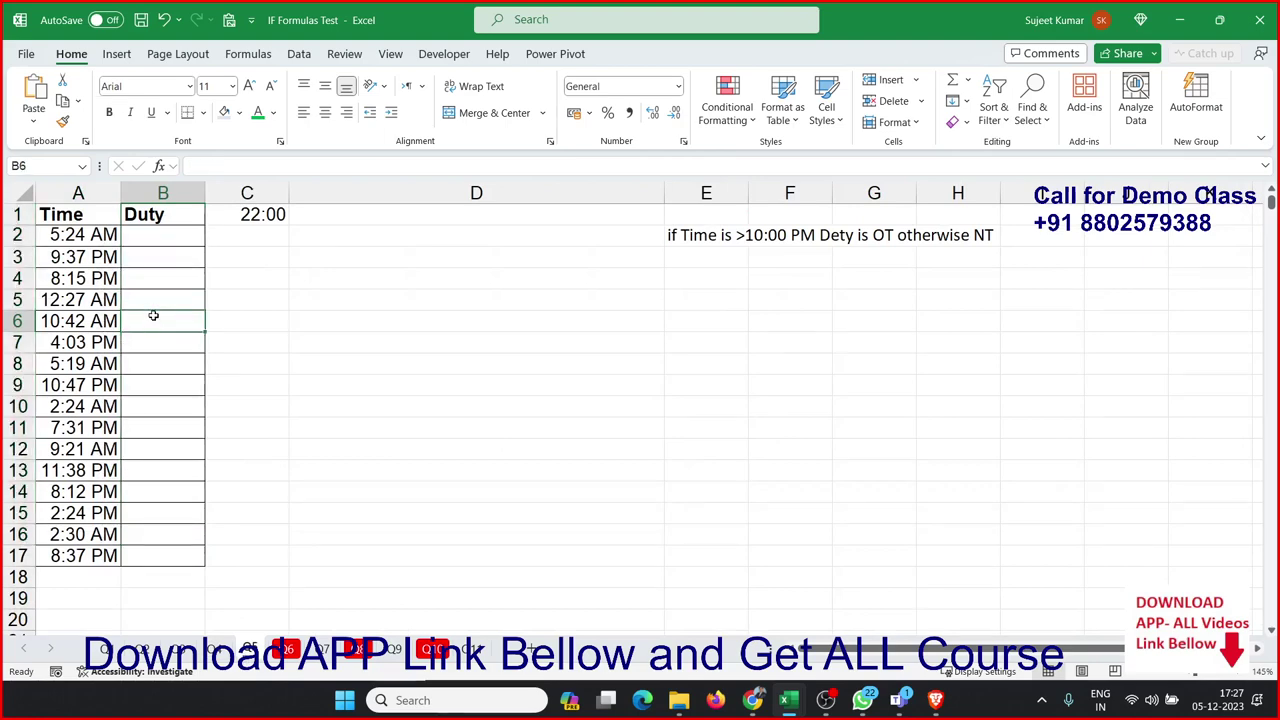
click(292, 648)
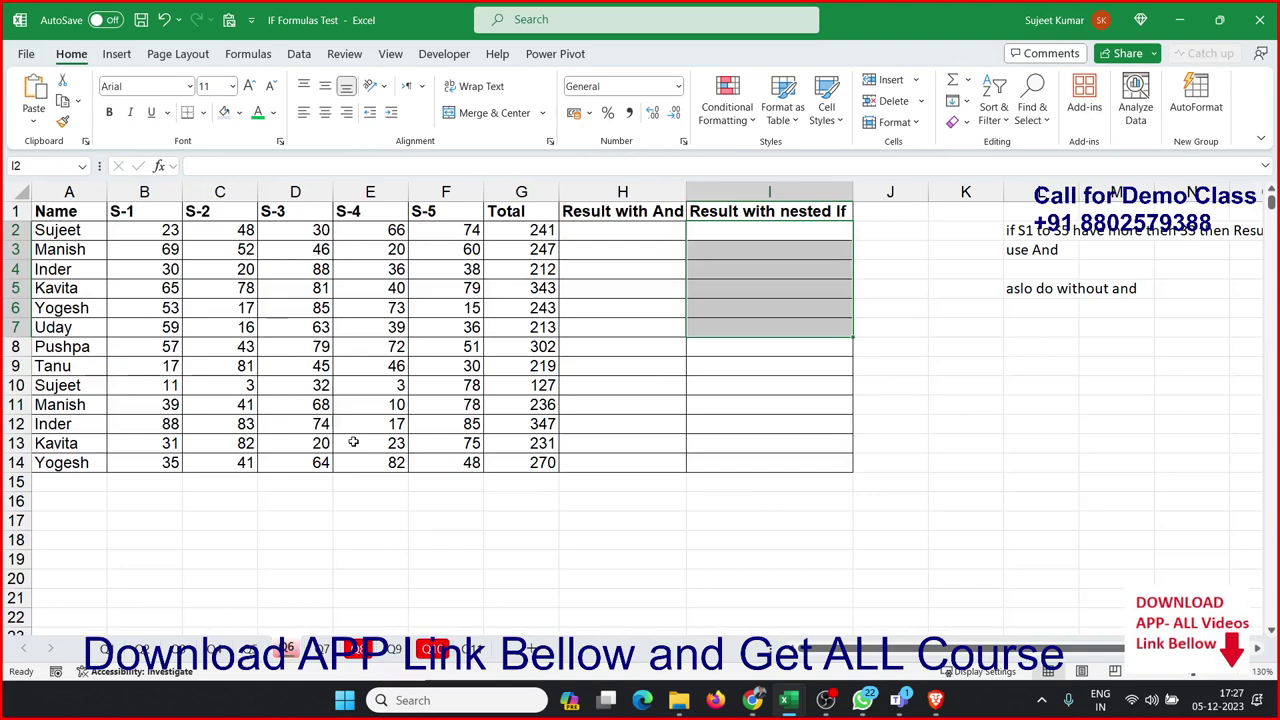
click(146, 226)
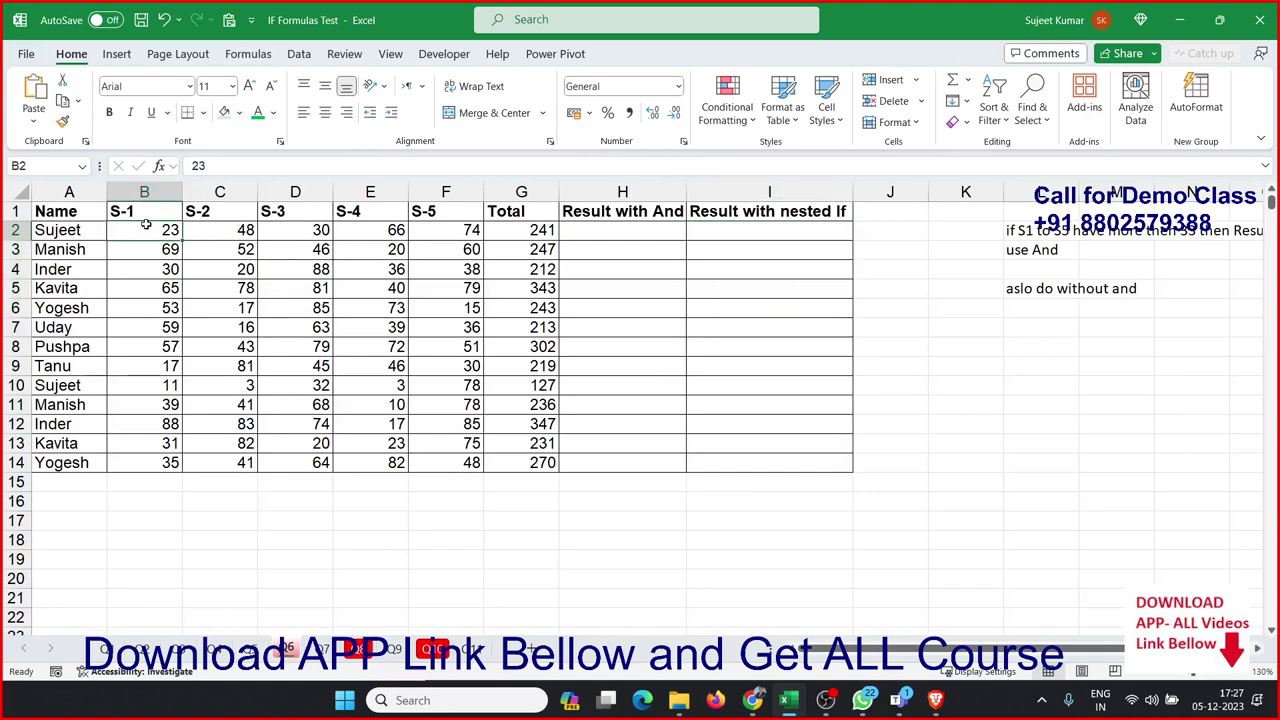
mouse_move(146, 226)
mouse_down()
mouse_move(430, 431)
mouse_move(426, 459)
mouse_up()
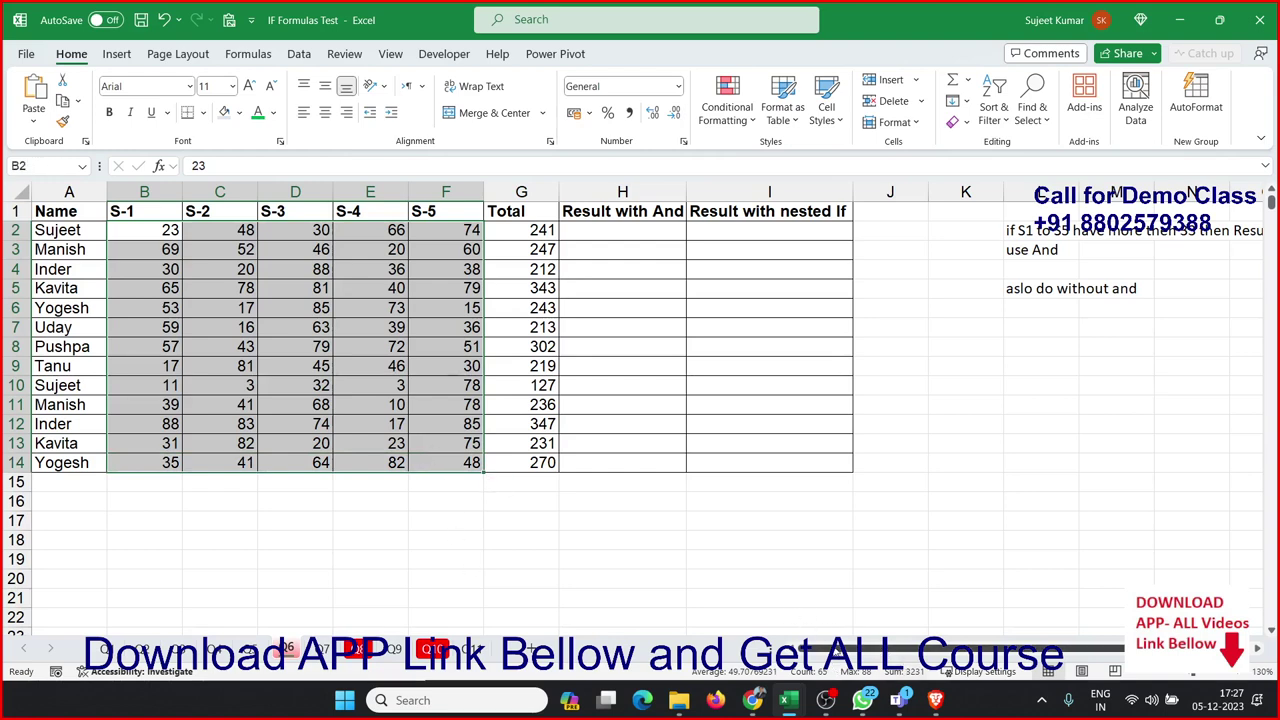
scroll(878, 652, right, 2)
scroll(878, 652, left, 2)
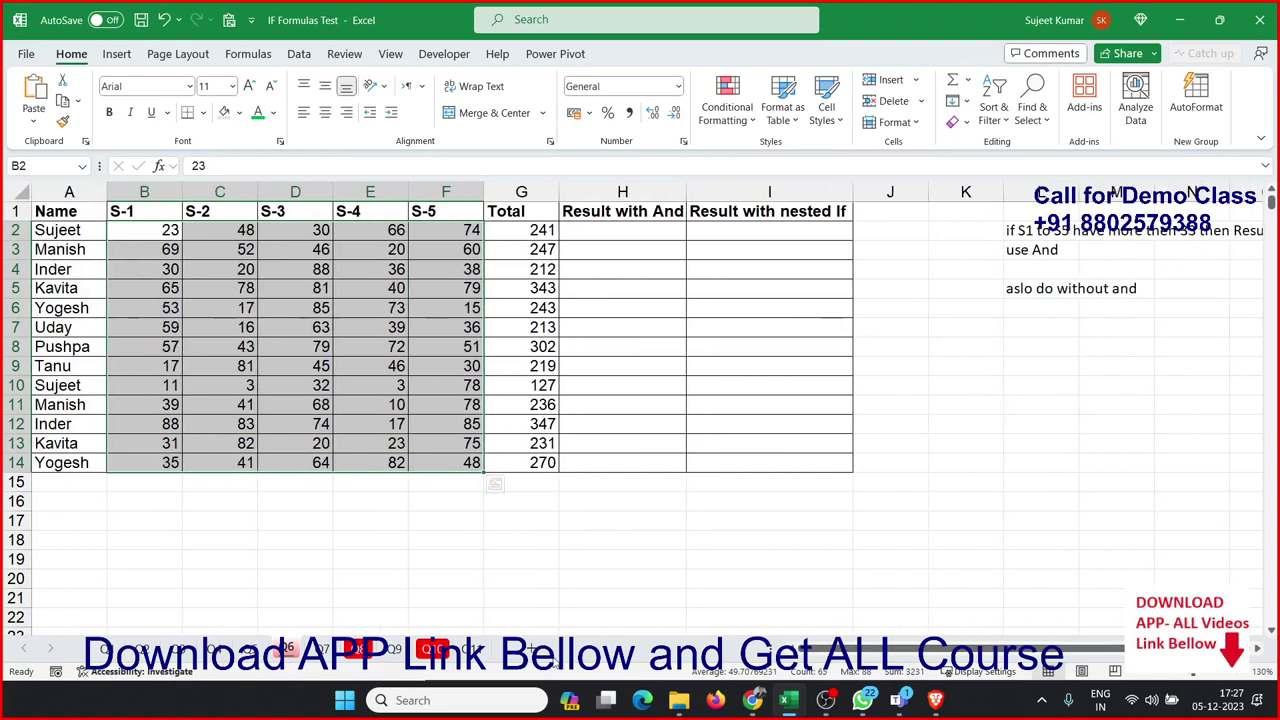
- Look at the Grade criteria and Sales Incentive rate table, ending on the PAN, Voter and Status sheet
click(287, 650)
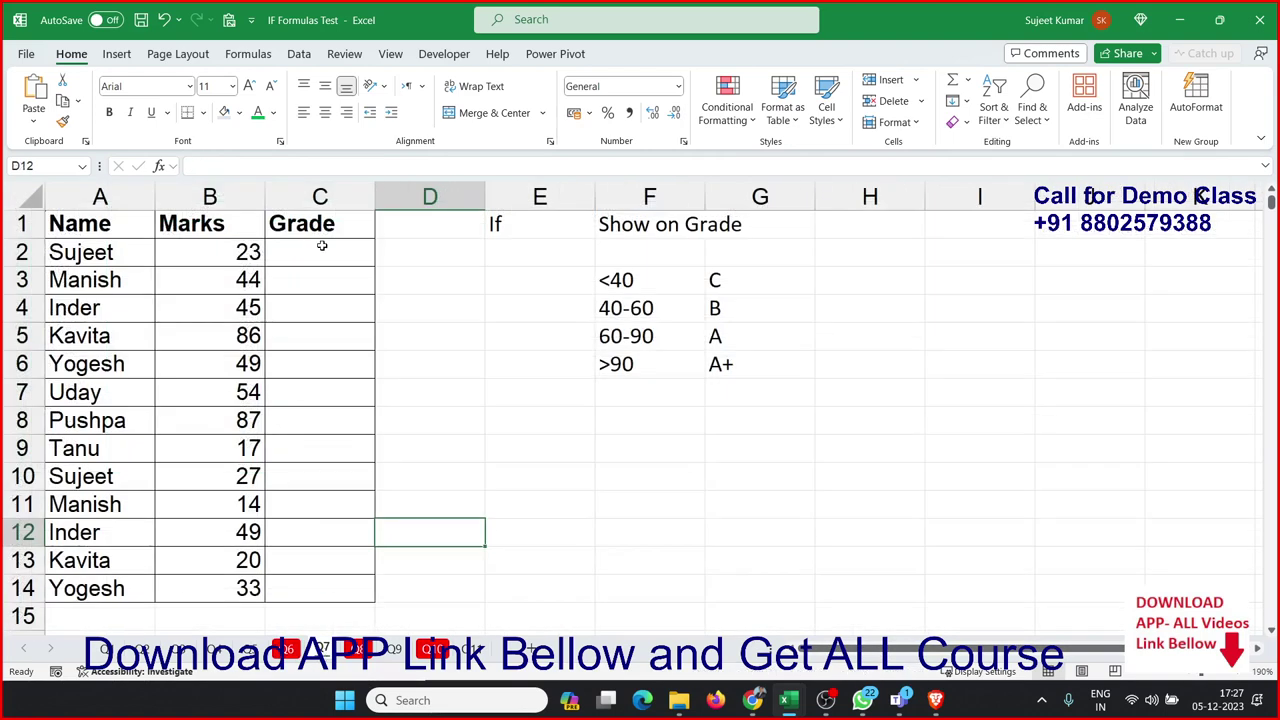
mouse_move(322, 250)
mouse_down()
mouse_move(679, 355)
mouse_move(495, 224)
mouse_up()
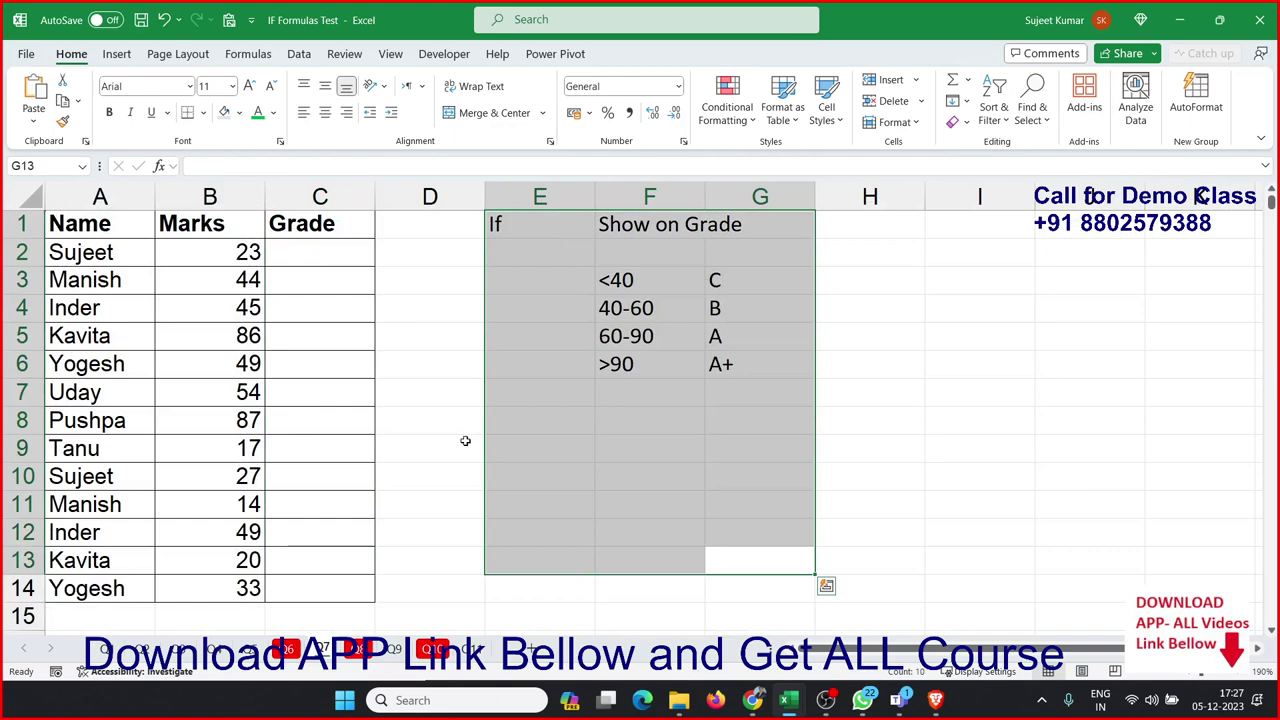
click(358, 650)
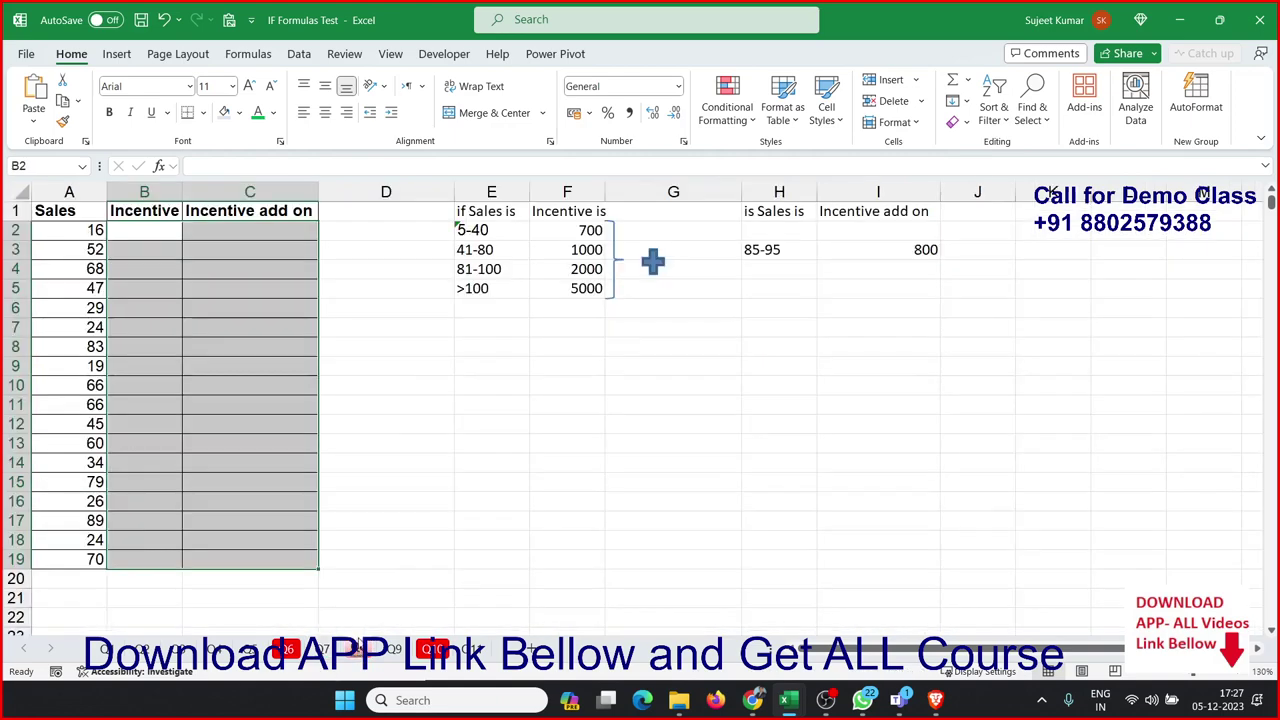
click(224, 362)
click(561, 352)
drag(561, 352, 478, 230)
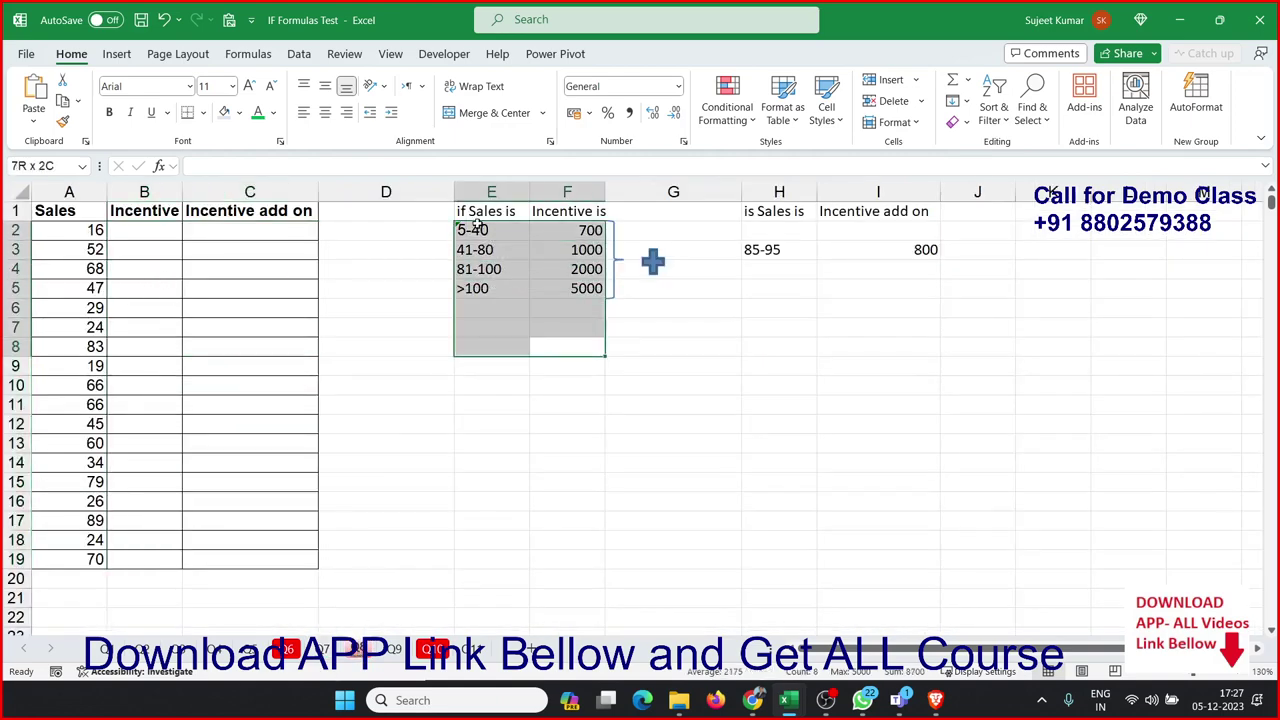
click(475, 446)
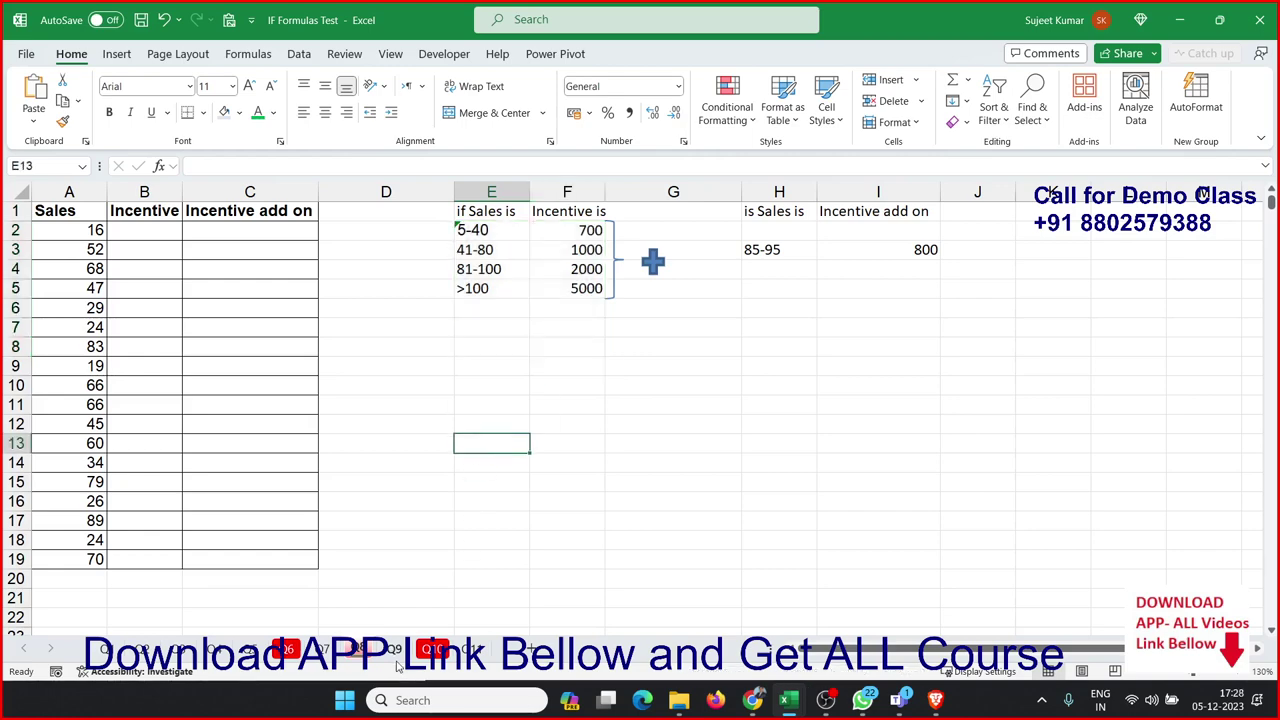
click(398, 650)
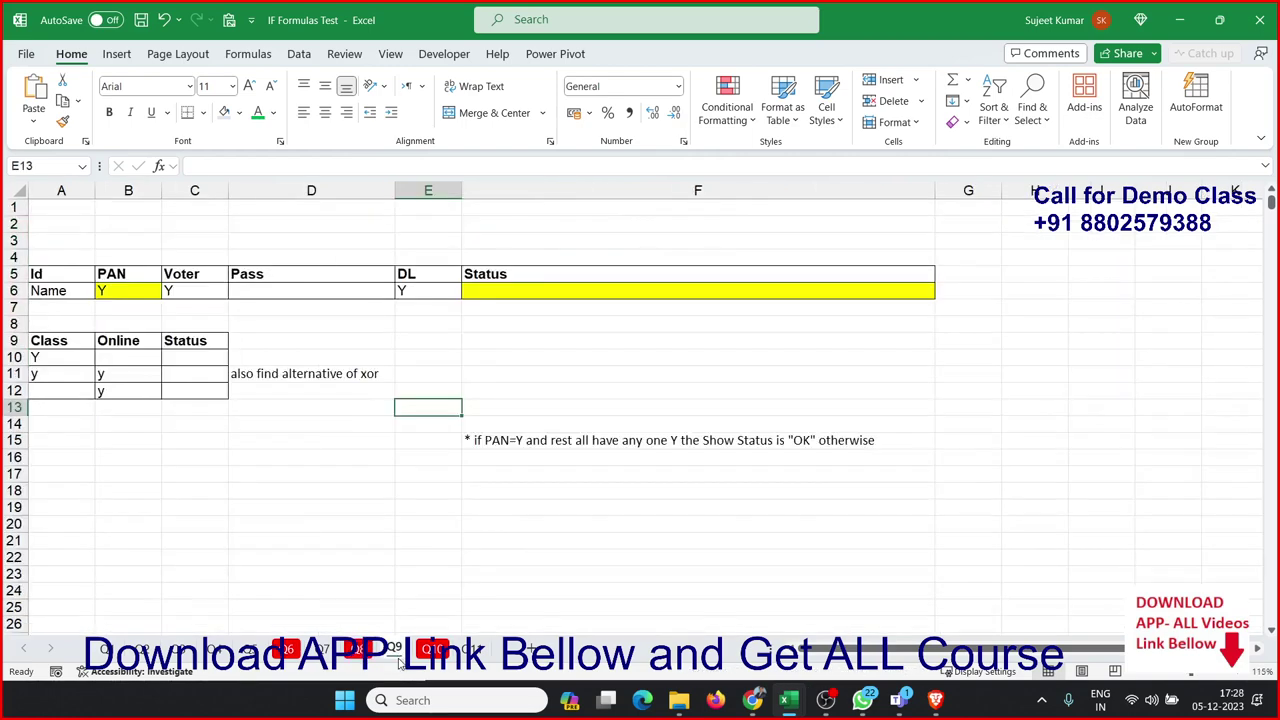
- Point out the Status result cell and the Voter, Pass and DL entries, then go to the sales incentive sheet
click(542, 344)
click(515, 286)
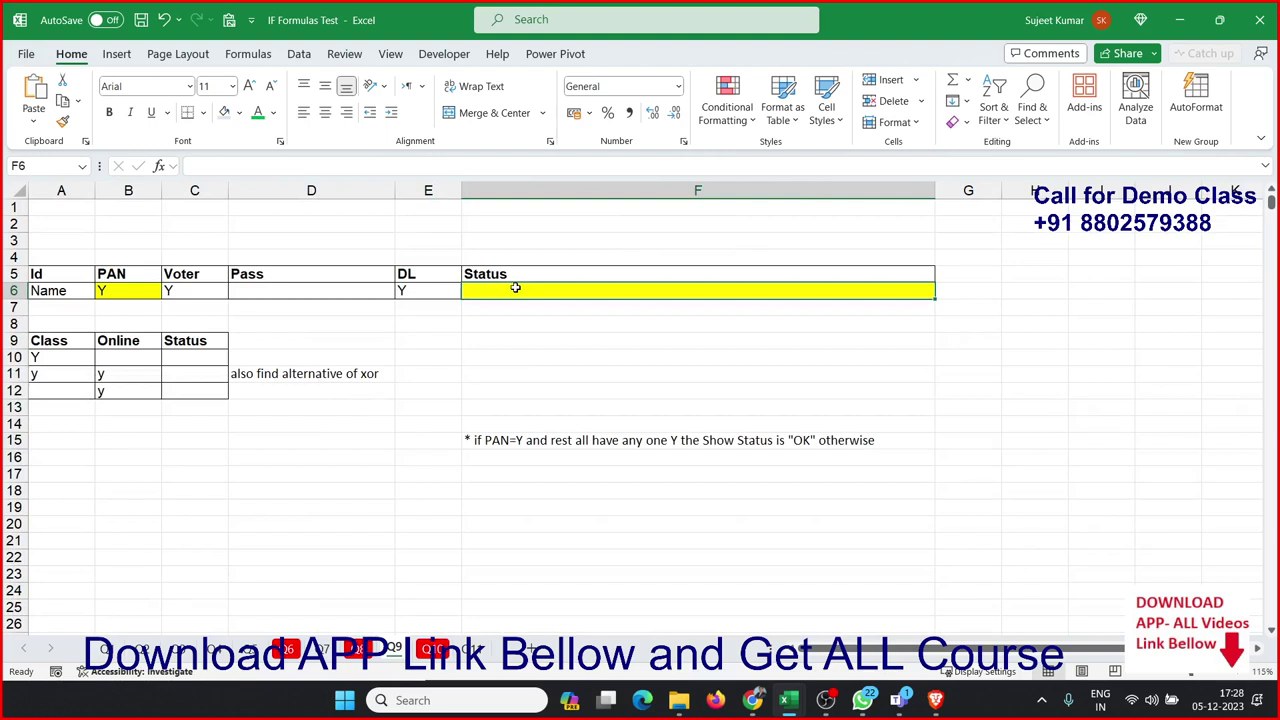
click(140, 302)
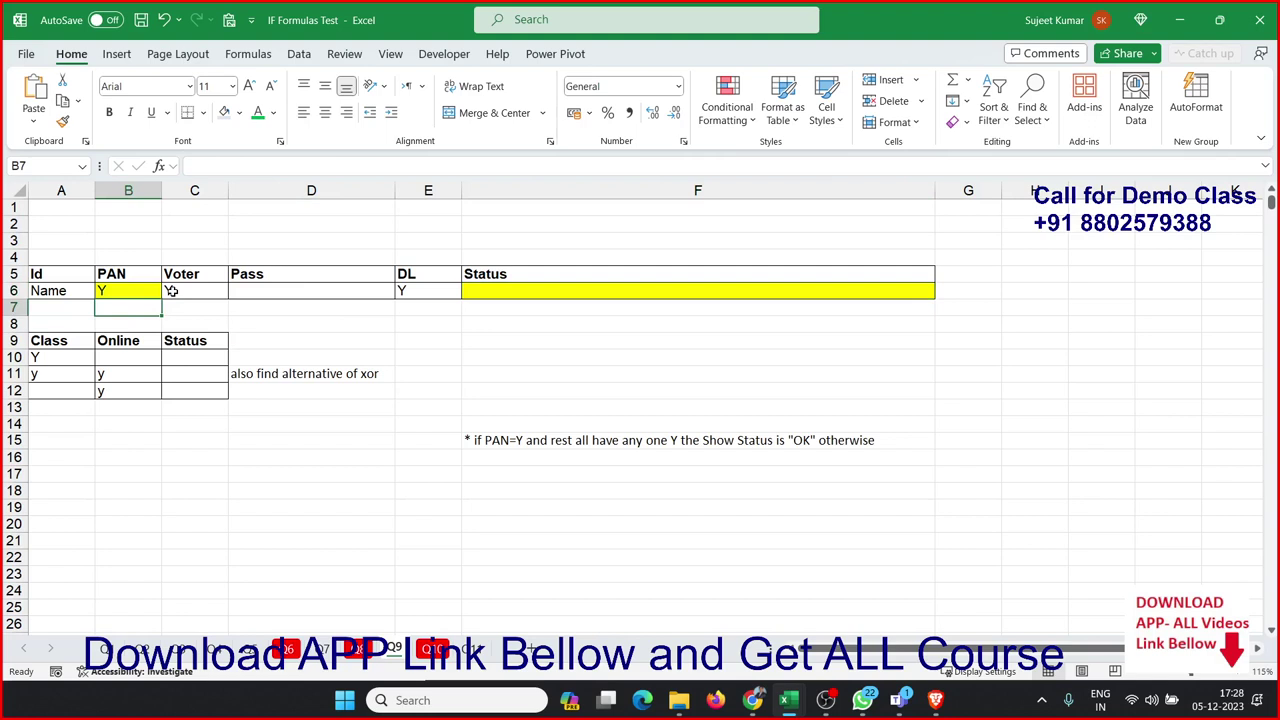
drag(172, 290, 418, 292)
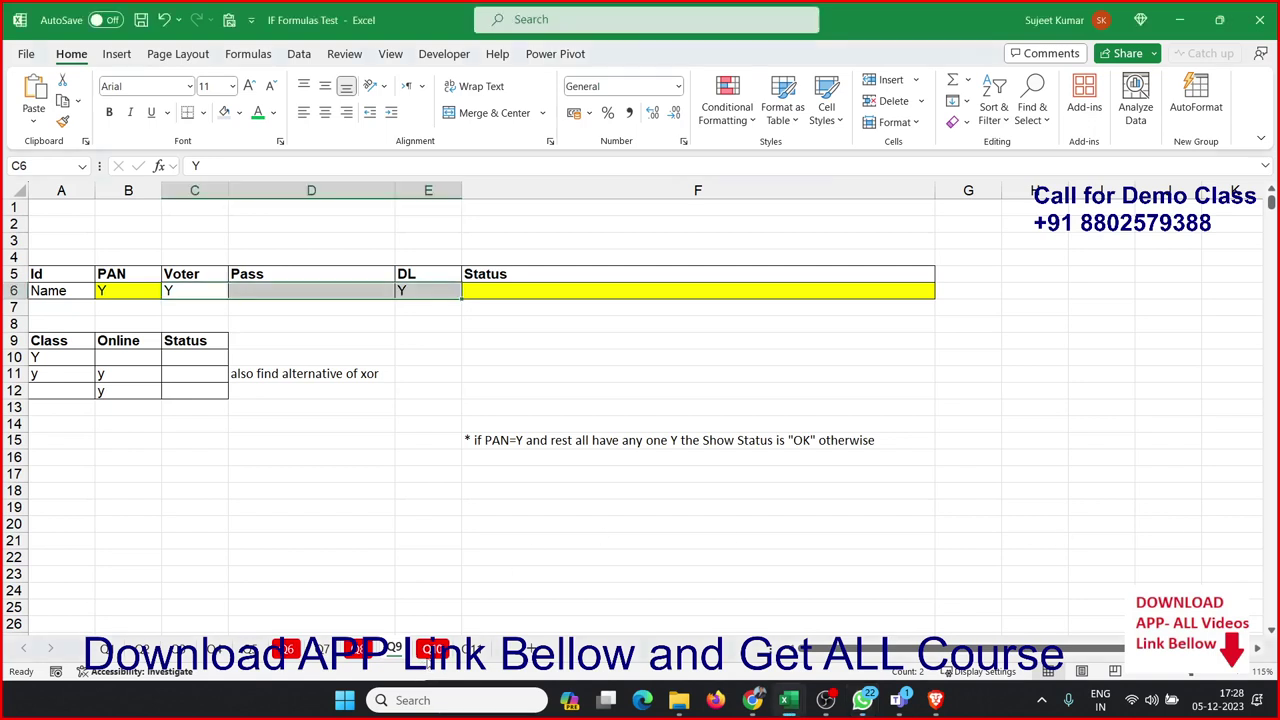
click(430, 650)
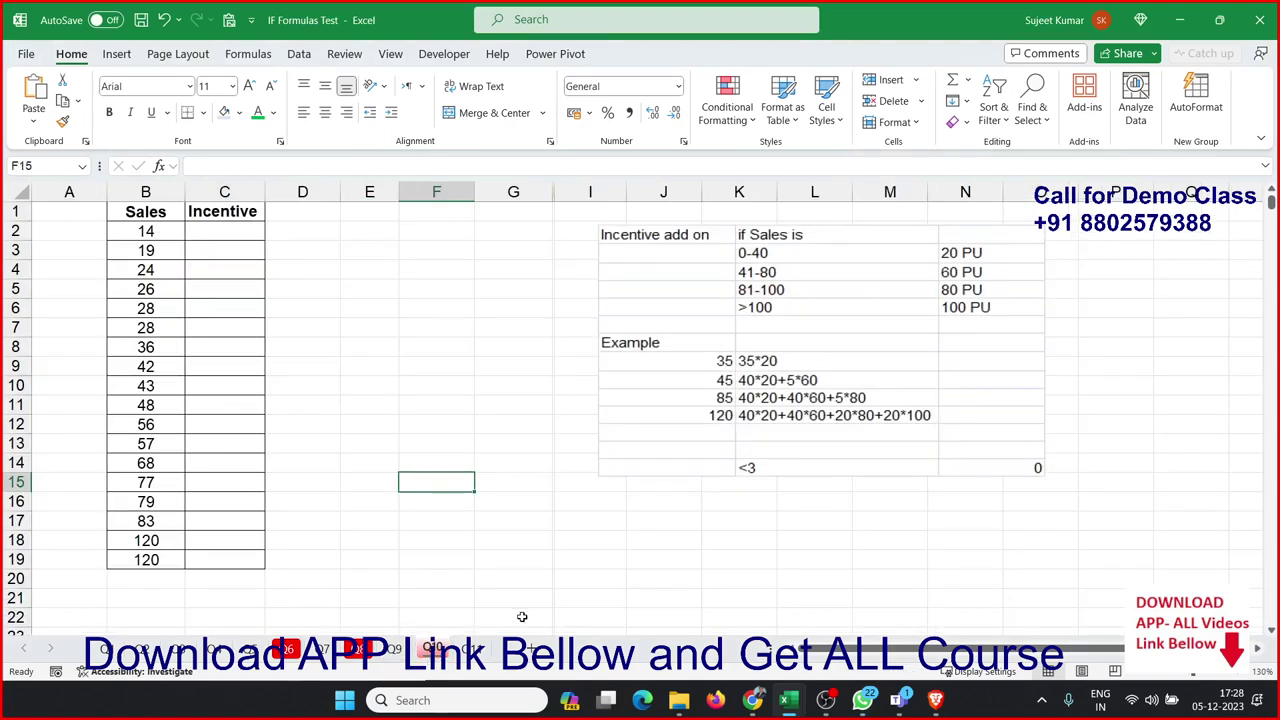
drag(960, 560, 193, 241)
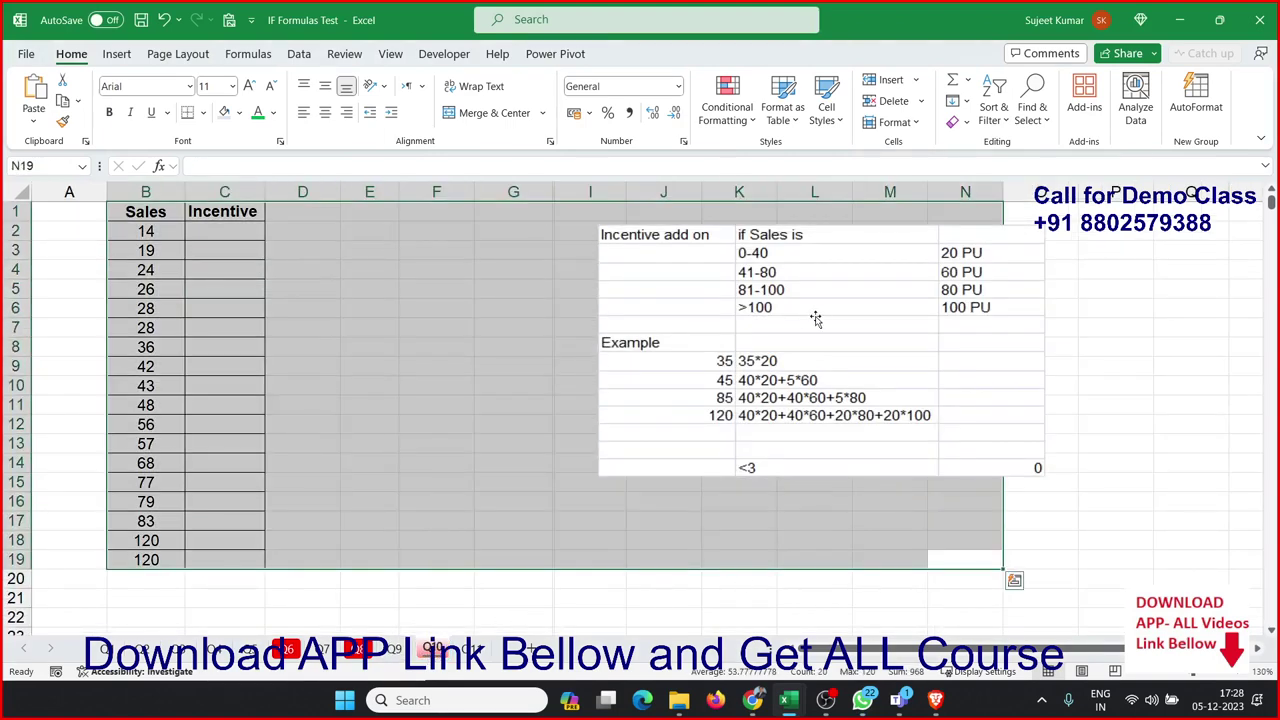
click(783, 288)
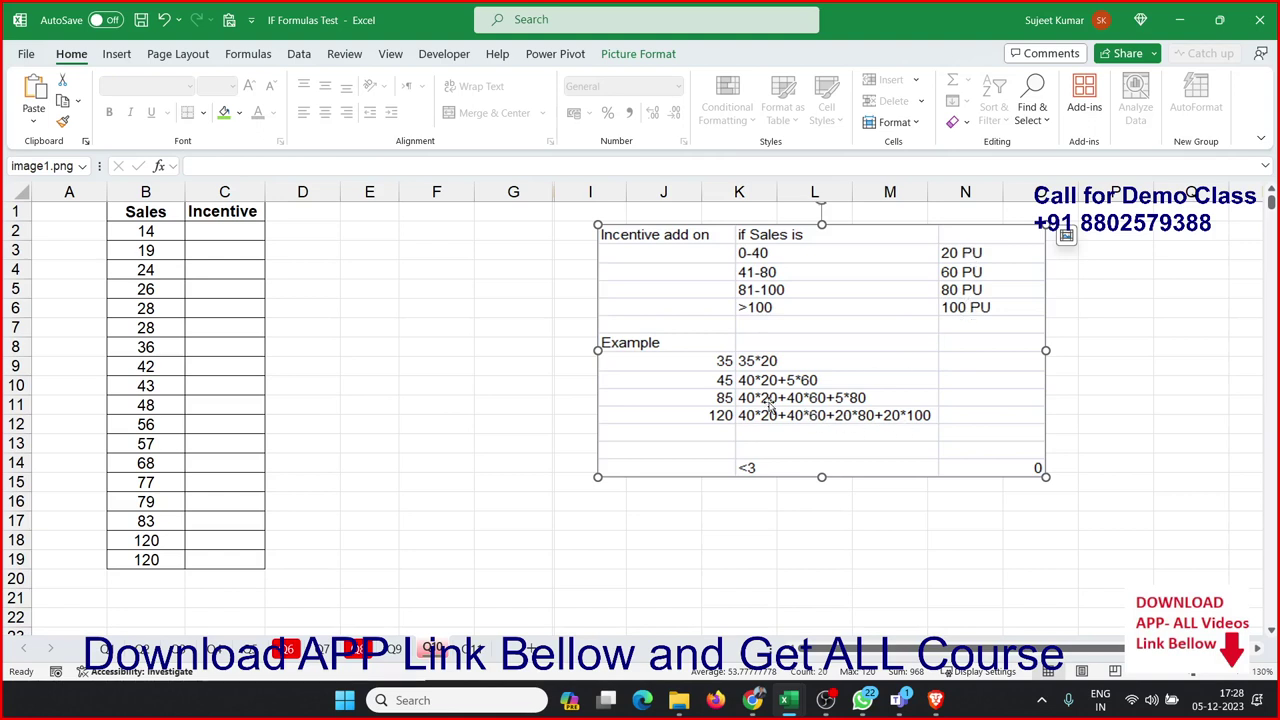
click(376, 507)
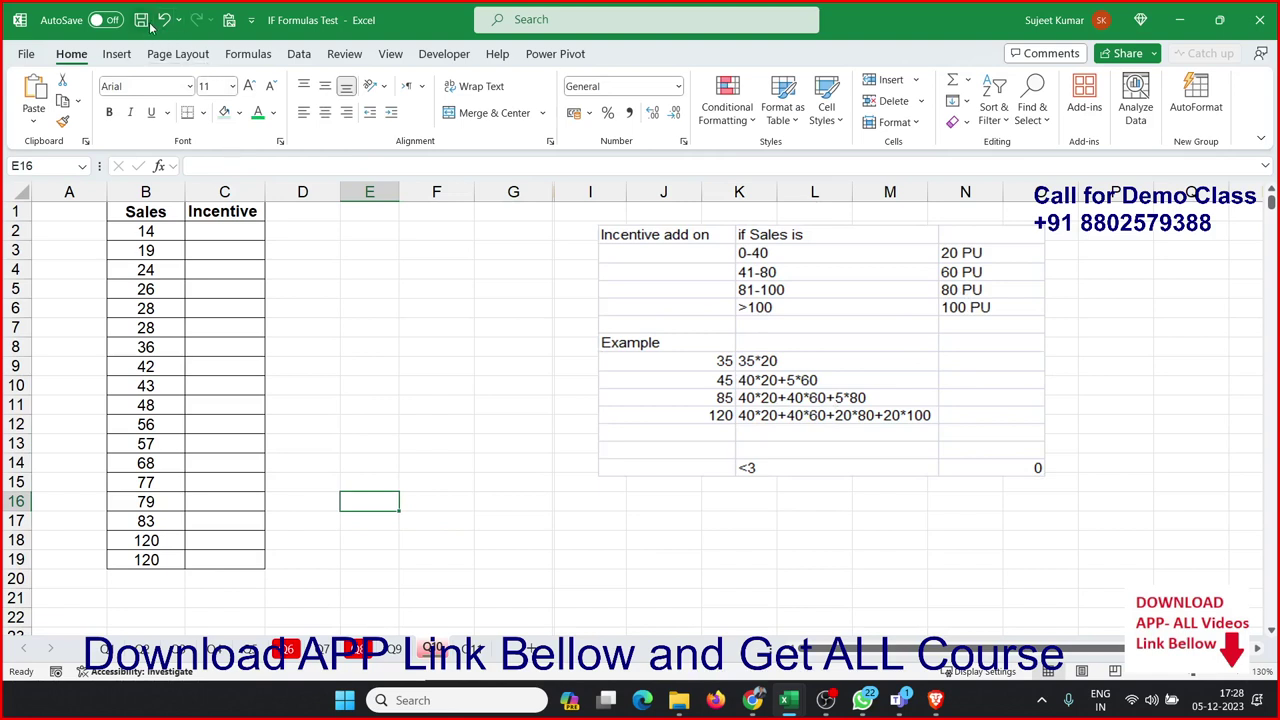
- Show the File Home page and IF Formulas Test's recent-file options, closing them without choosing
click(26, 54)
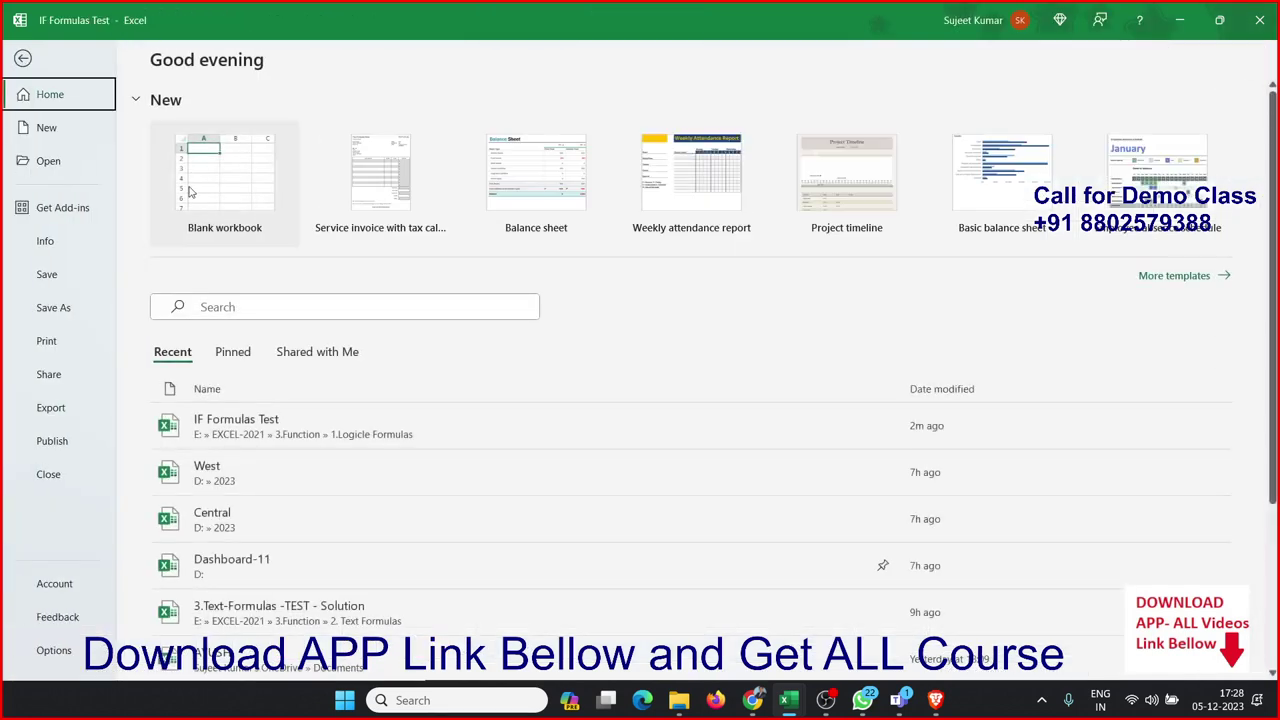
right_click(267, 431)
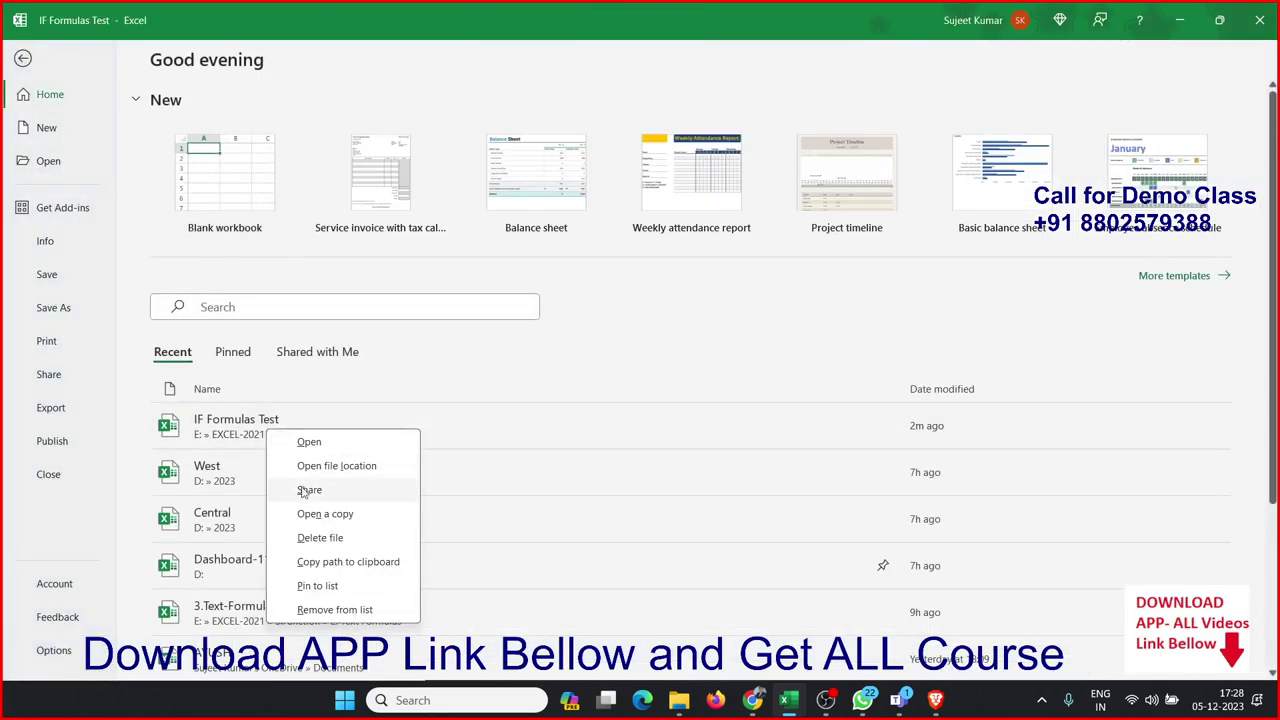
click(342, 563)
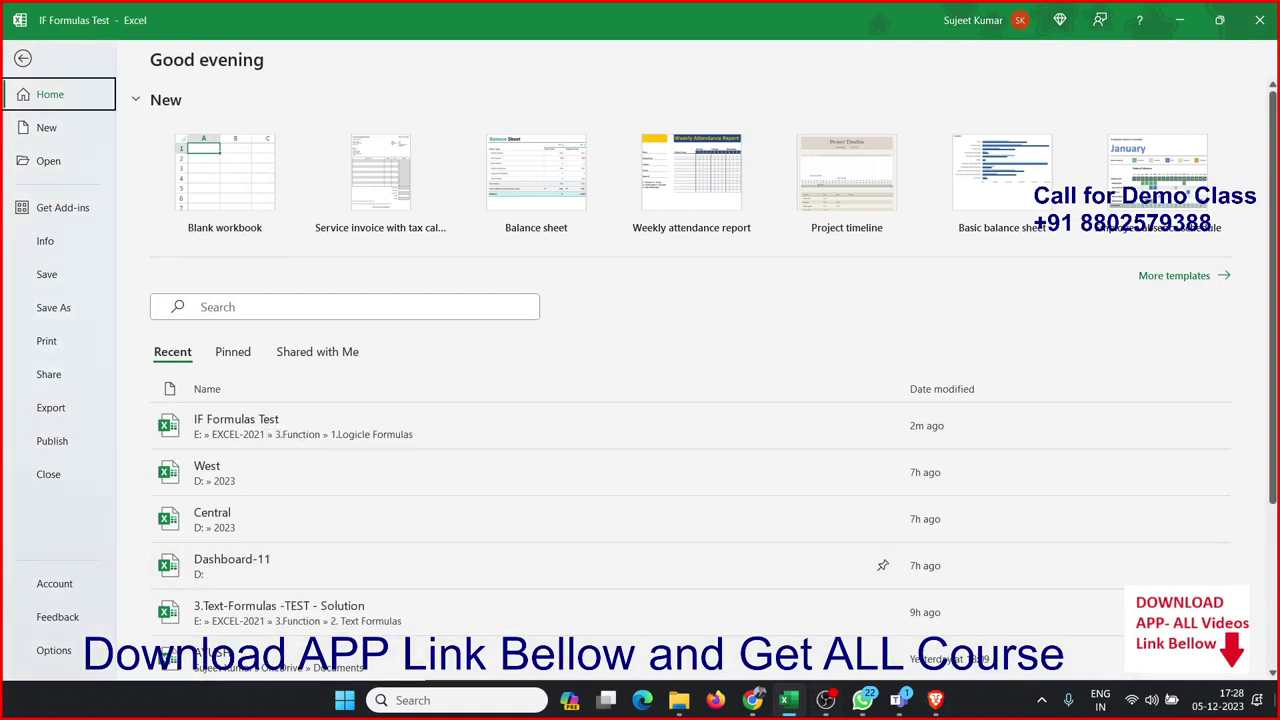